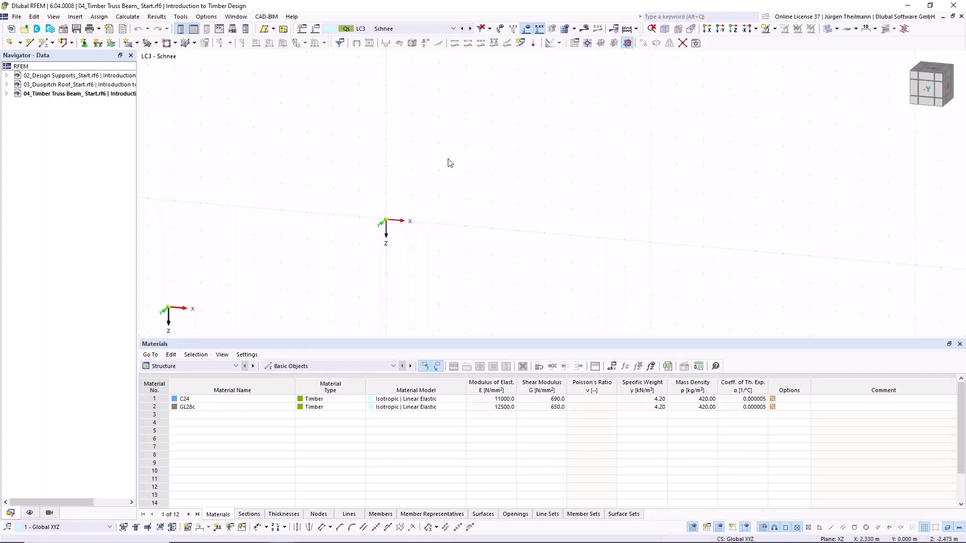
# Create a new model named 01_Timber Column under Schulungen > Introduction to Timber Design
pyautogui.click(11, 30)
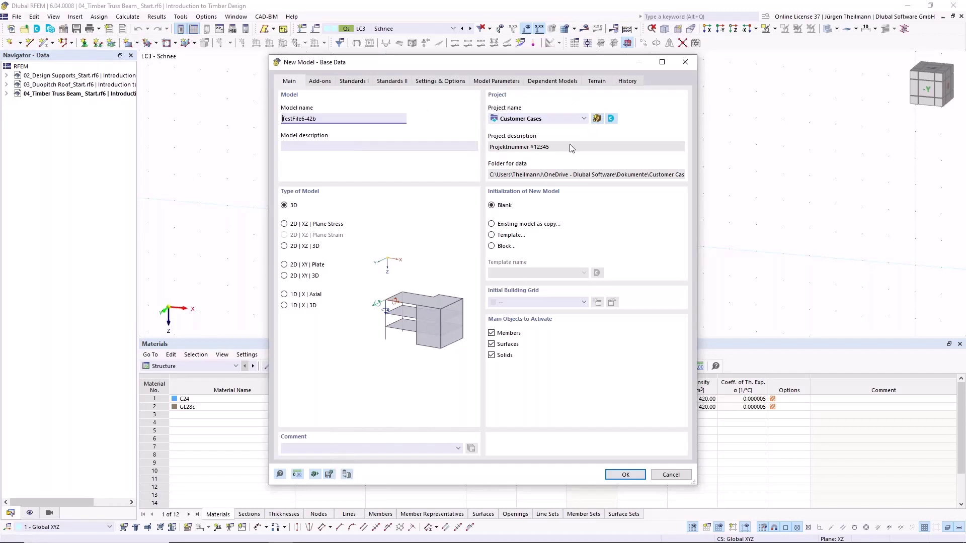
pyautogui.click(584, 119)
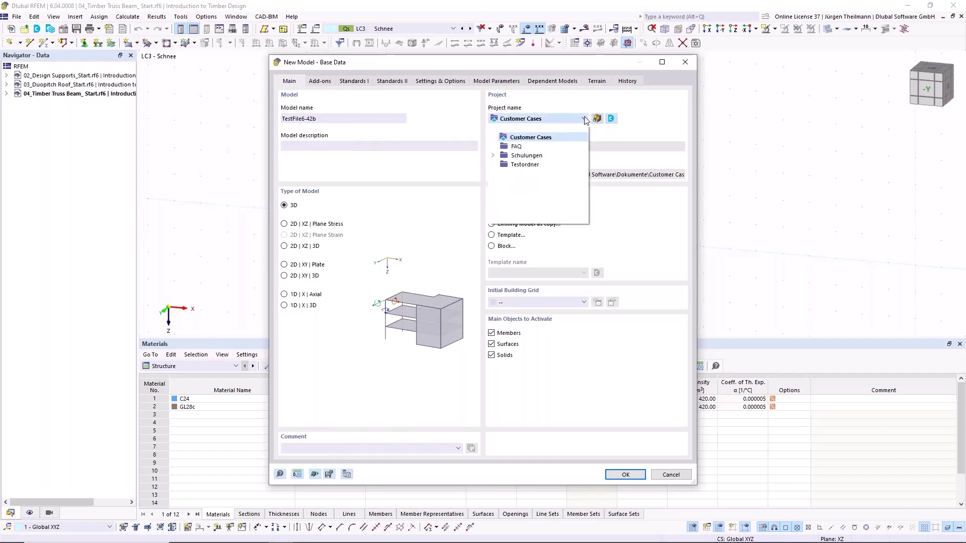
pyautogui.click(495, 156)
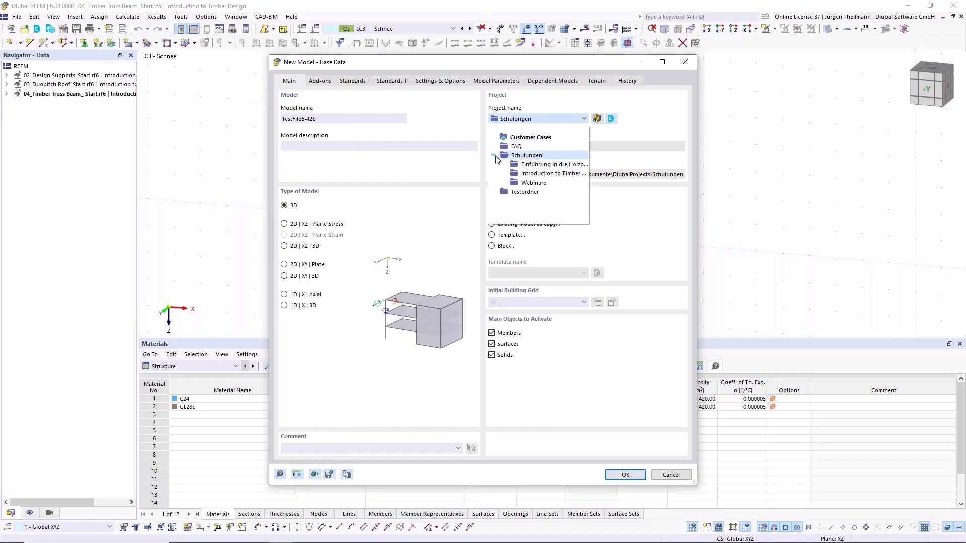
pyautogui.click(547, 174)
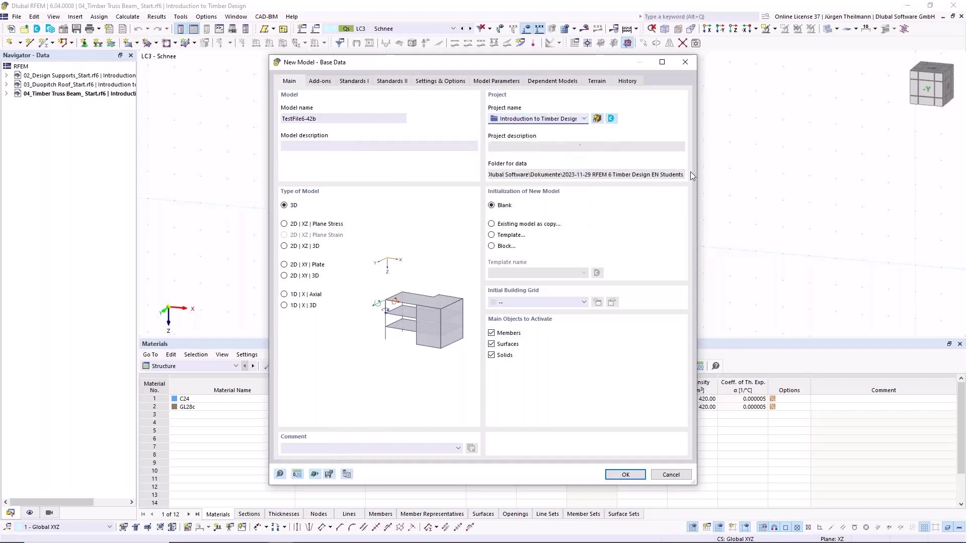
pyautogui.moveTo(354, 120); pyautogui.dragTo(254, 125)
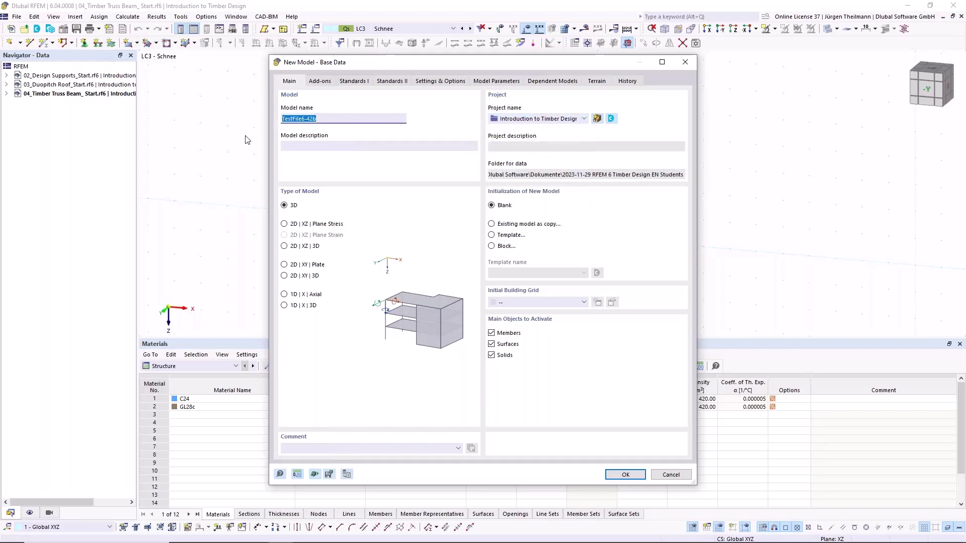
pyautogui.write('01_Timber Column')
# Enable the Timber Design add-on, then move to the Standards I settings
pyautogui.click(322, 82)
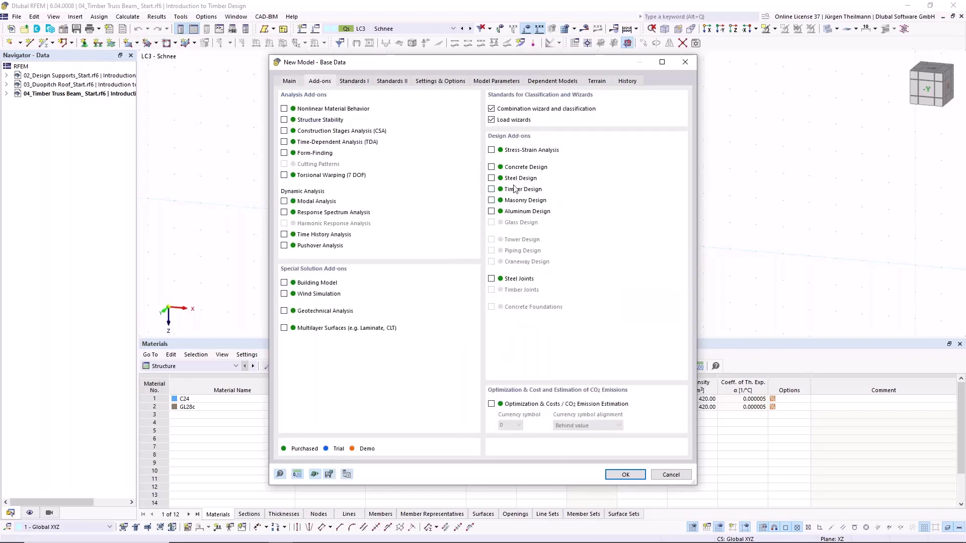
pyautogui.click(492, 190)
pyautogui.click(354, 82)
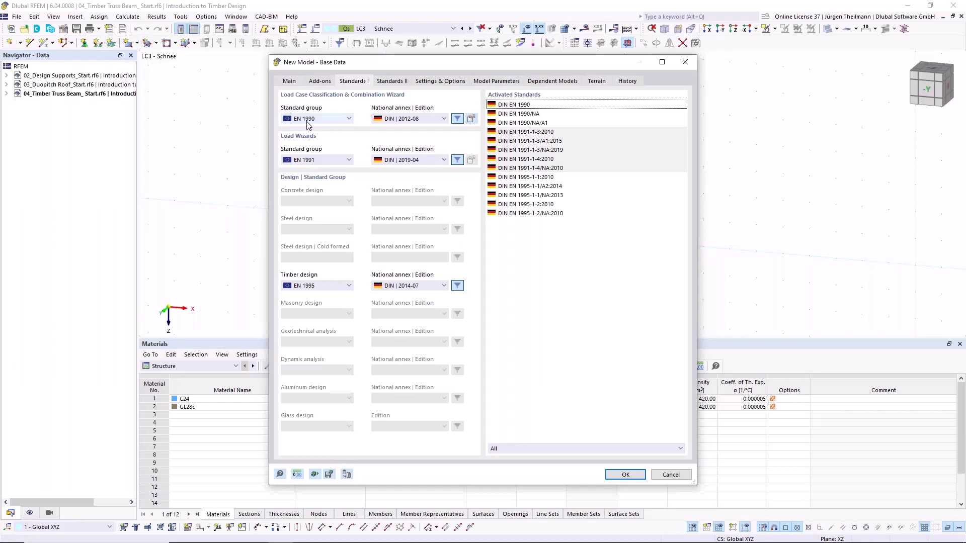
# Choose EN 1990 | Timber with CEN | 2015-09 load wizard and CEN | 2014-05 timber annexes, and create the model
pyautogui.click(350, 120)
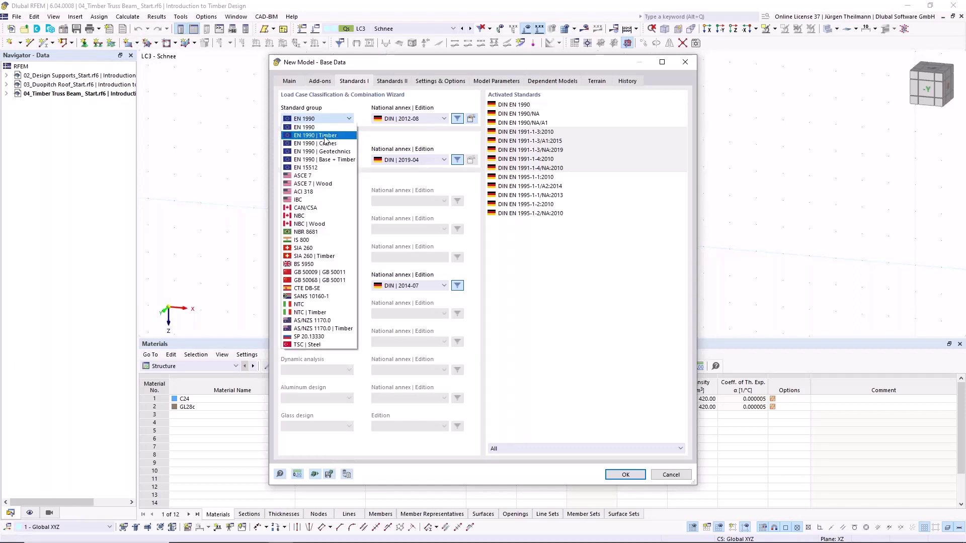
pyautogui.click(324, 136)
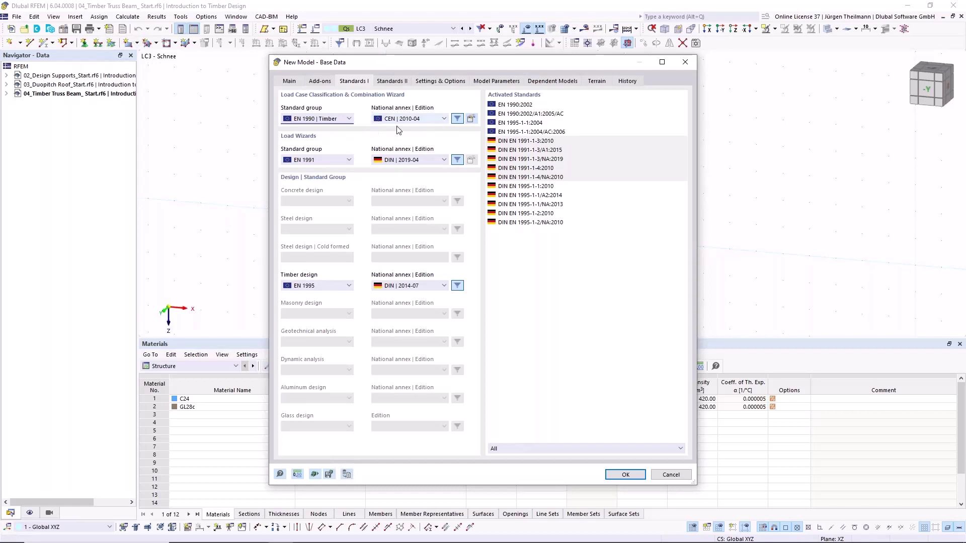
pyautogui.click(445, 160)
pyautogui.click(434, 172)
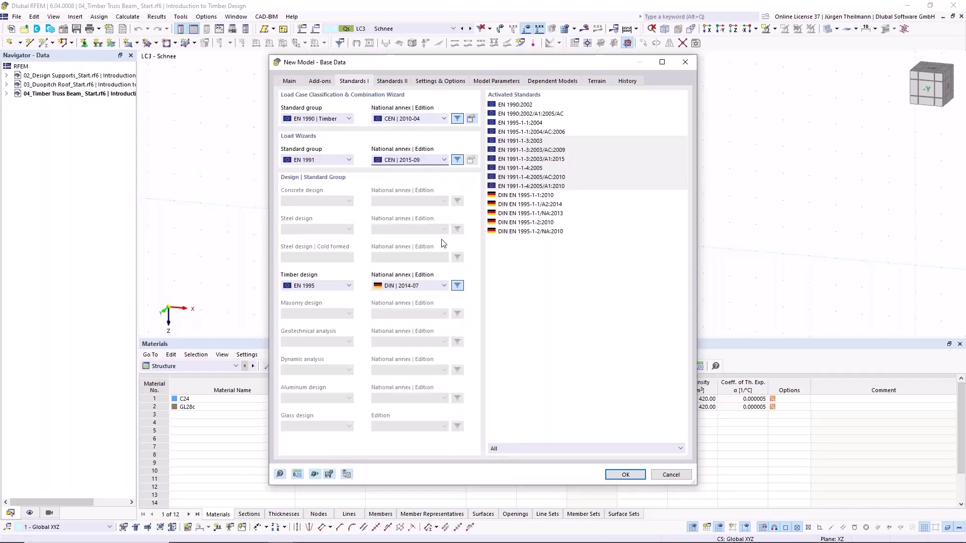
pyautogui.click(443, 286)
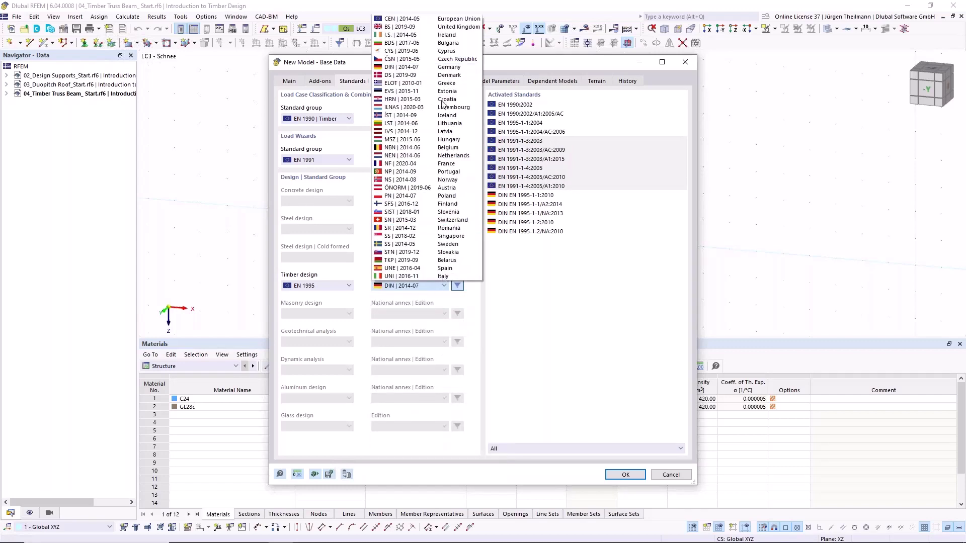
pyautogui.click(405, 20)
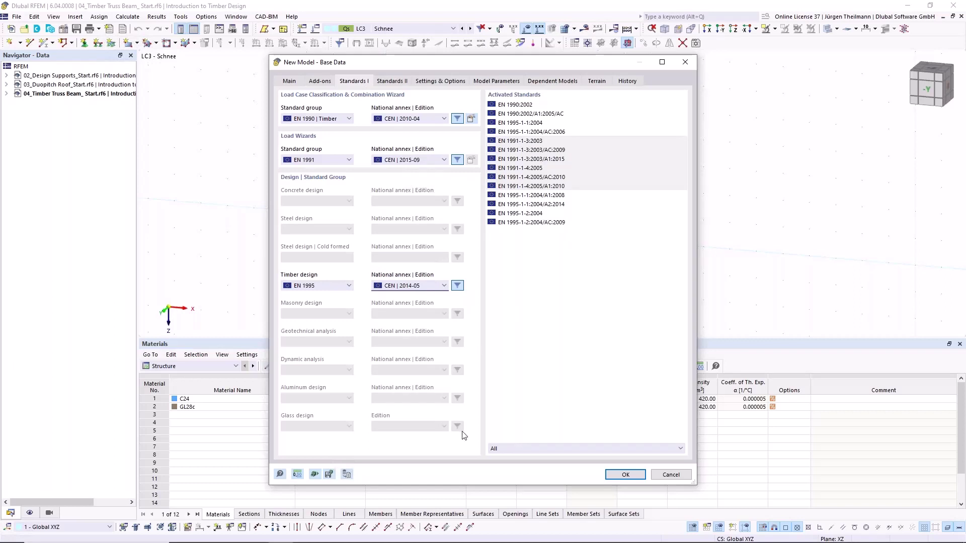
pyautogui.click(628, 476)
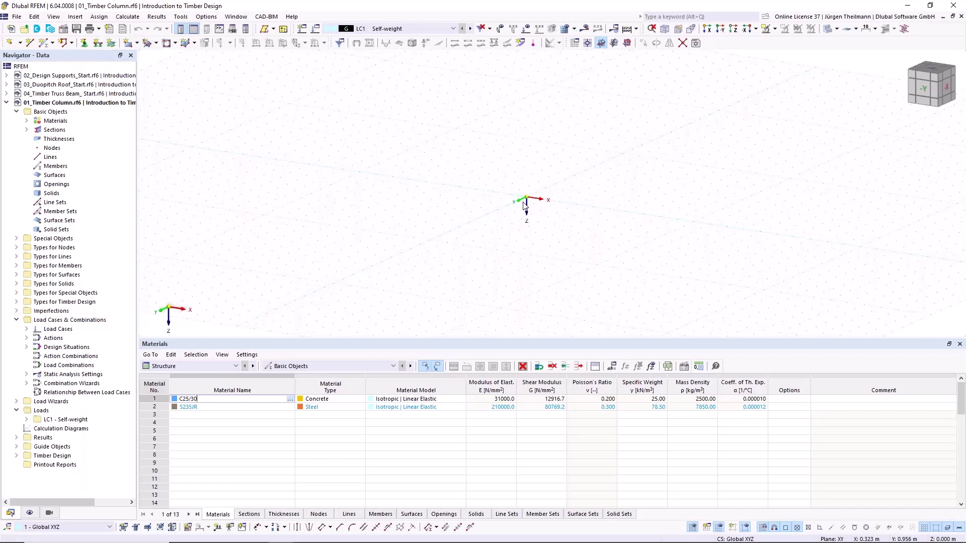
# Start a single member perpendicular to the work plane and edit its R_M1 400/400 section
pyautogui.click(53, 44)
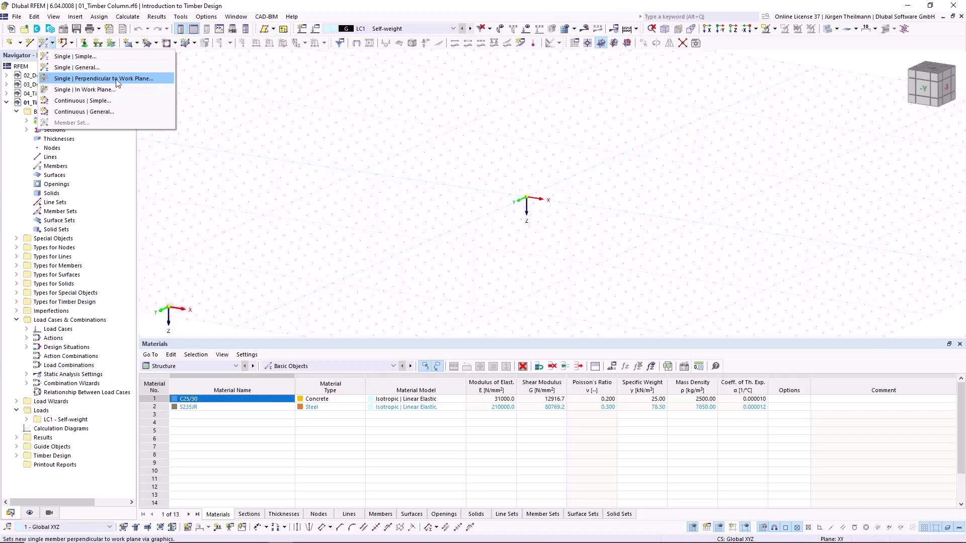
pyautogui.click(51, 79)
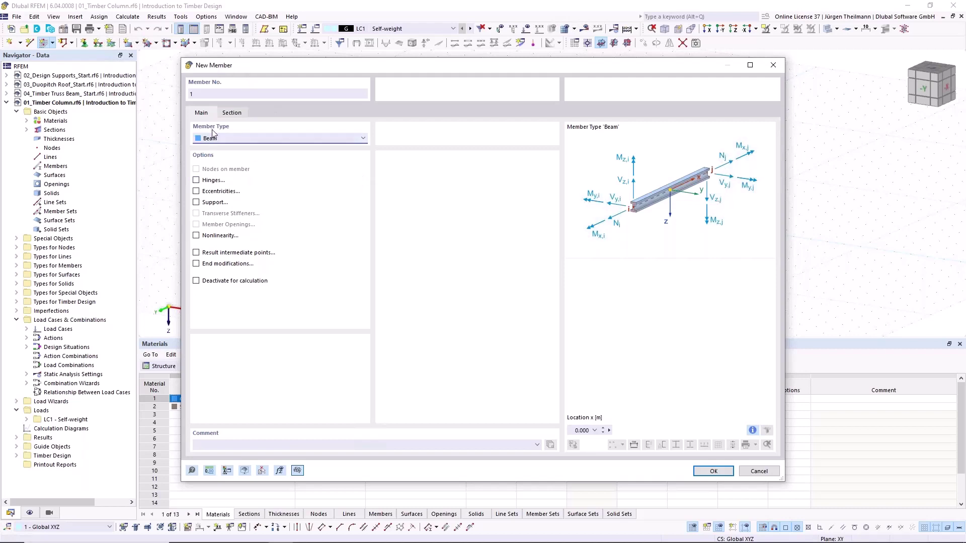
pyautogui.click(232, 113)
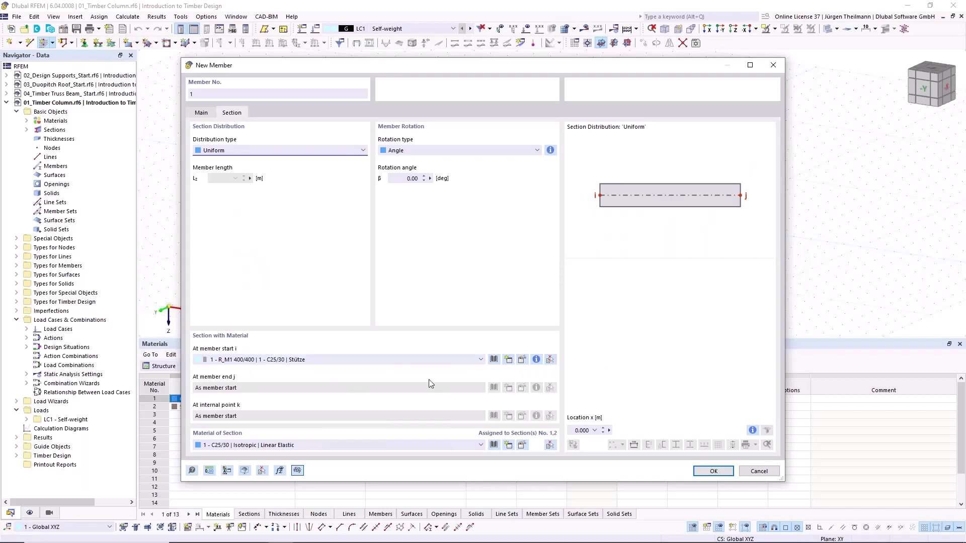
pyautogui.click(522, 360)
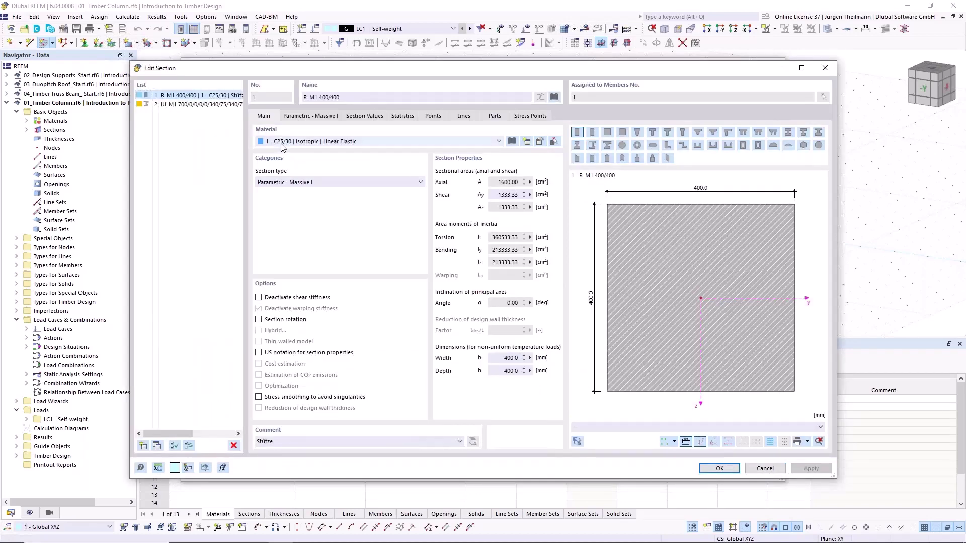
# Delete section 2, the IU_M1 T-beam, and bring up the remaining section's material
pyautogui.click(148, 105)
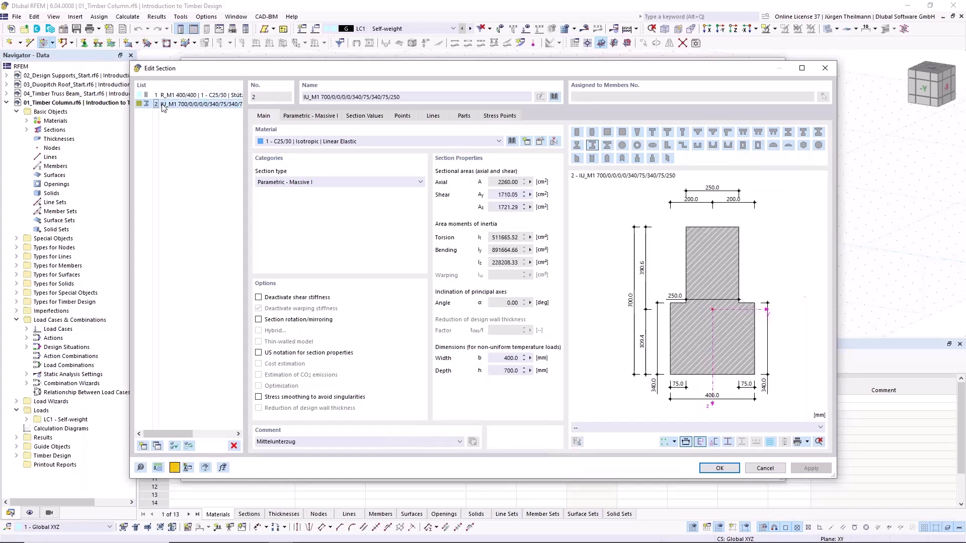
pyautogui.click(234, 446)
pyautogui.click(499, 312)
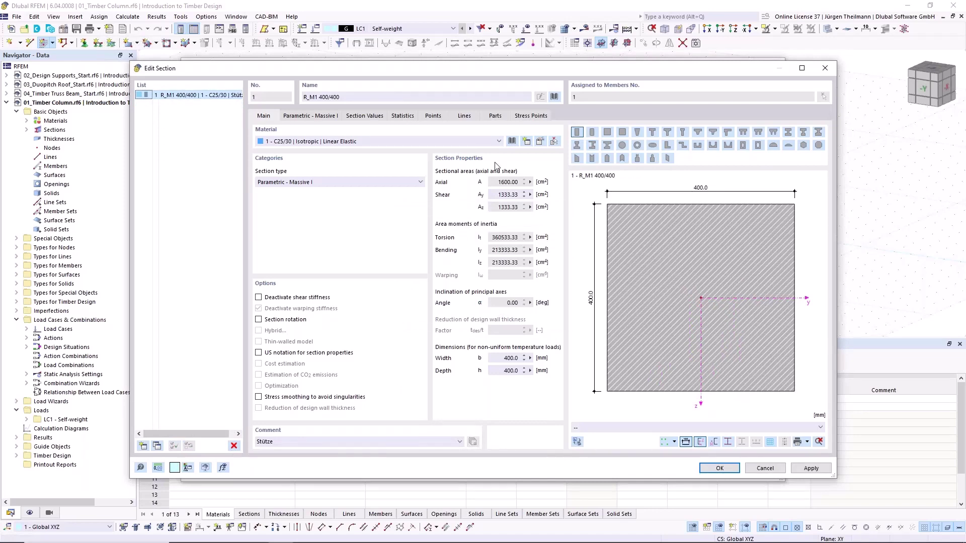
pyautogui.click(579, 133)
# Delete the S235JR steel material from the model
pyautogui.click(541, 141)
pyautogui.click(225, 101)
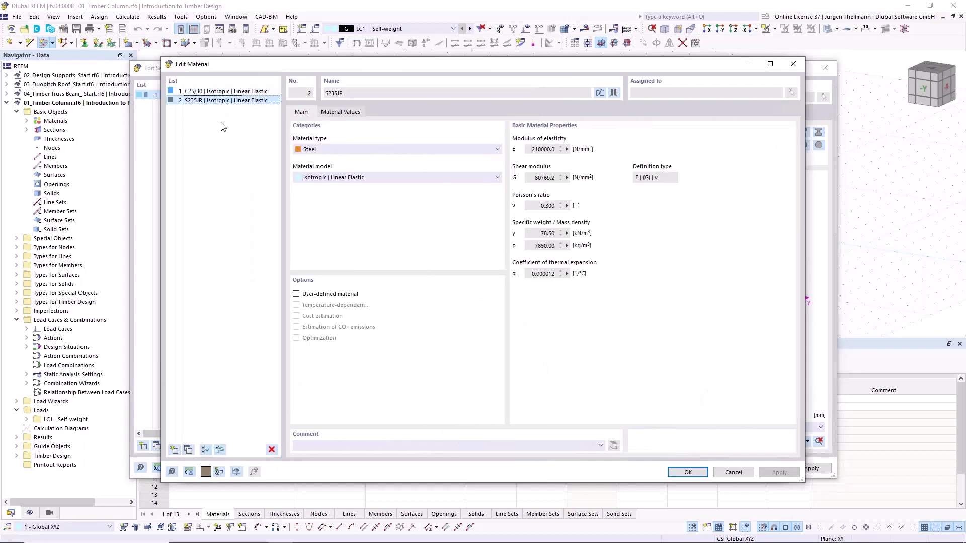
pyautogui.click(272, 450)
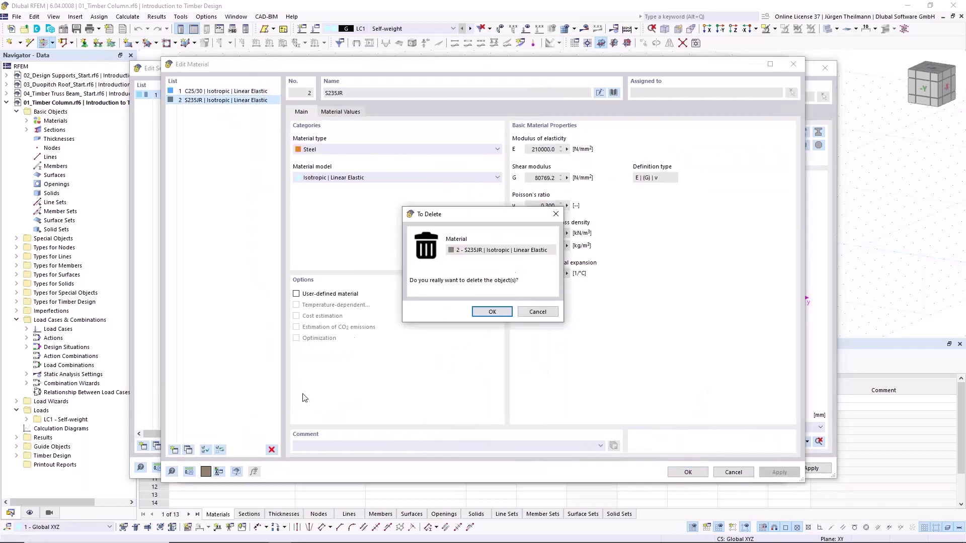
pyautogui.click(493, 312)
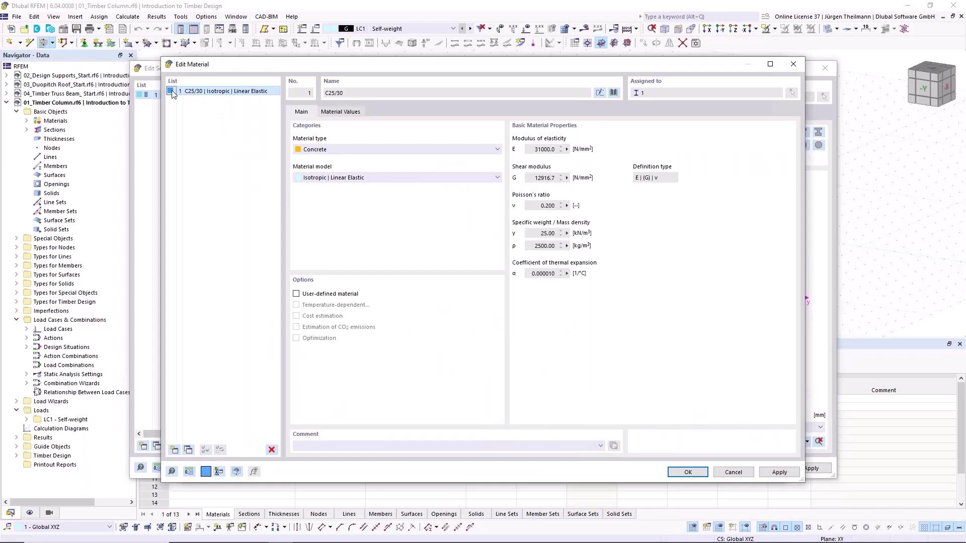
# Replace C25/30 with library timber C24 (European Union, Softwood C)
pyautogui.click(613, 93)
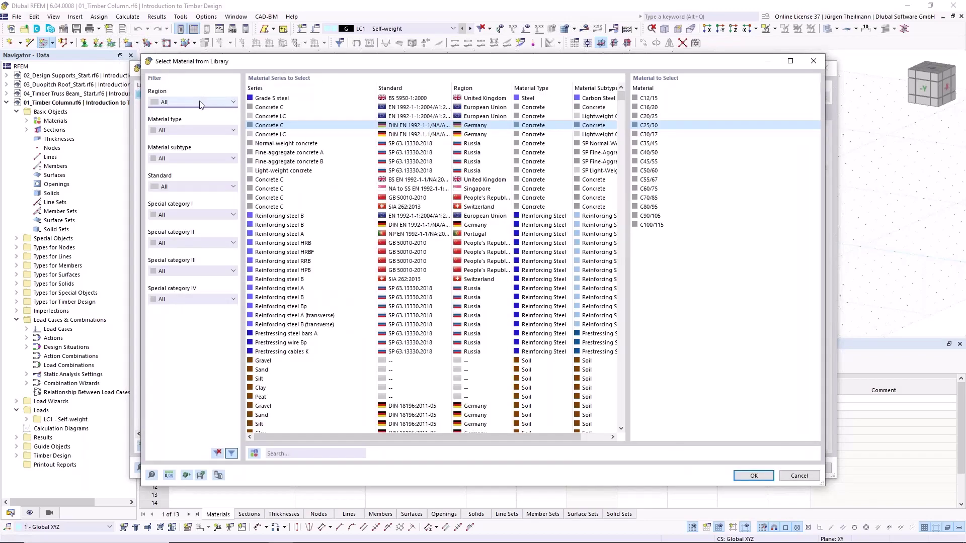
pyautogui.click(200, 103)
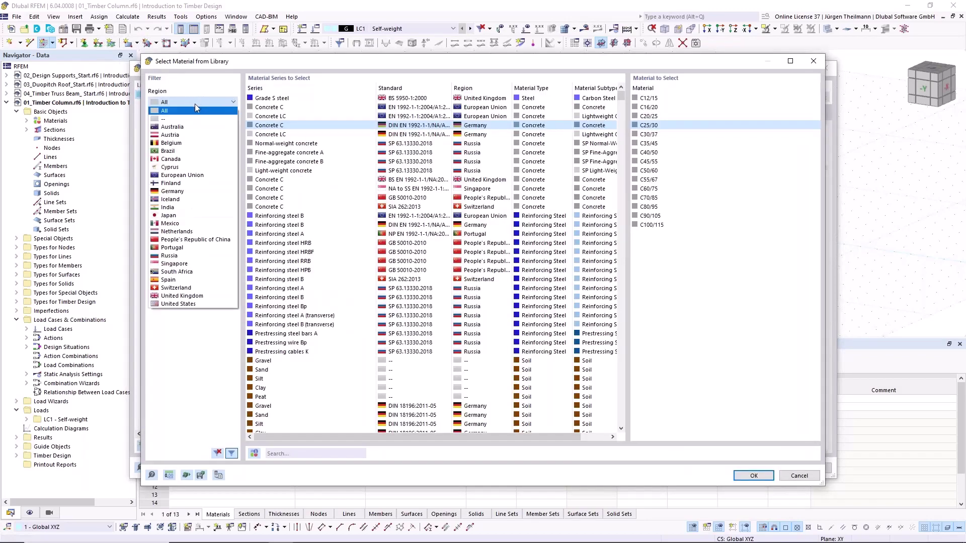
pyautogui.click(182, 175)
pyautogui.click(204, 131)
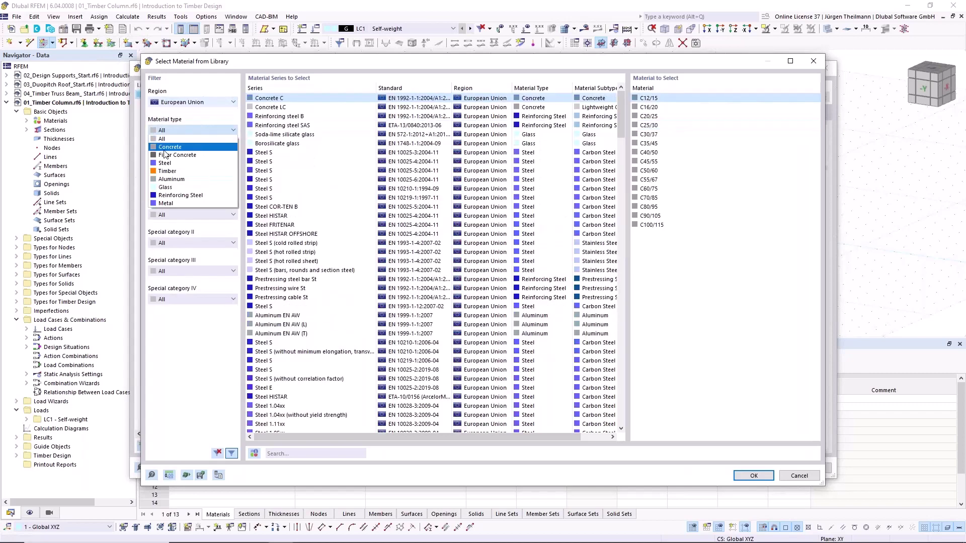
pyautogui.click(166, 174)
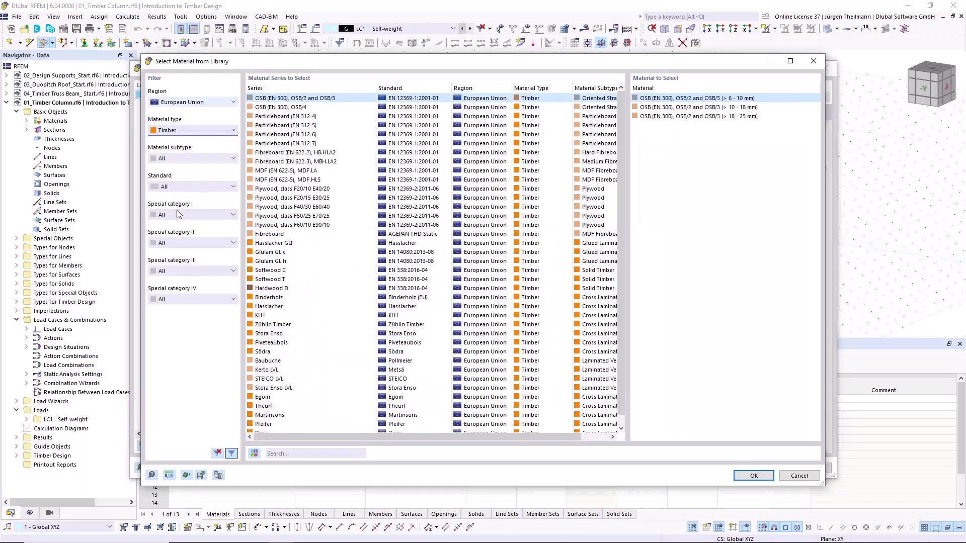
pyautogui.click(271, 272)
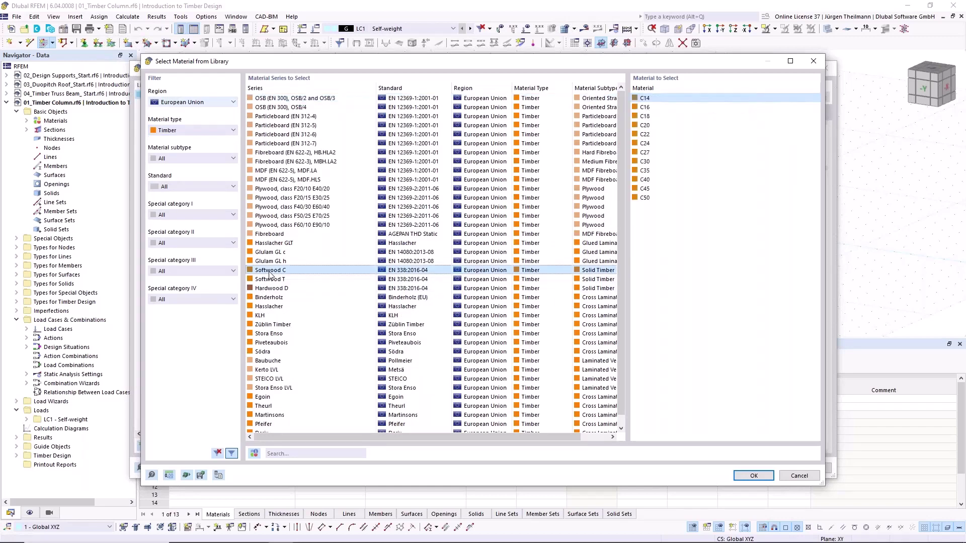
pyautogui.click(663, 145)
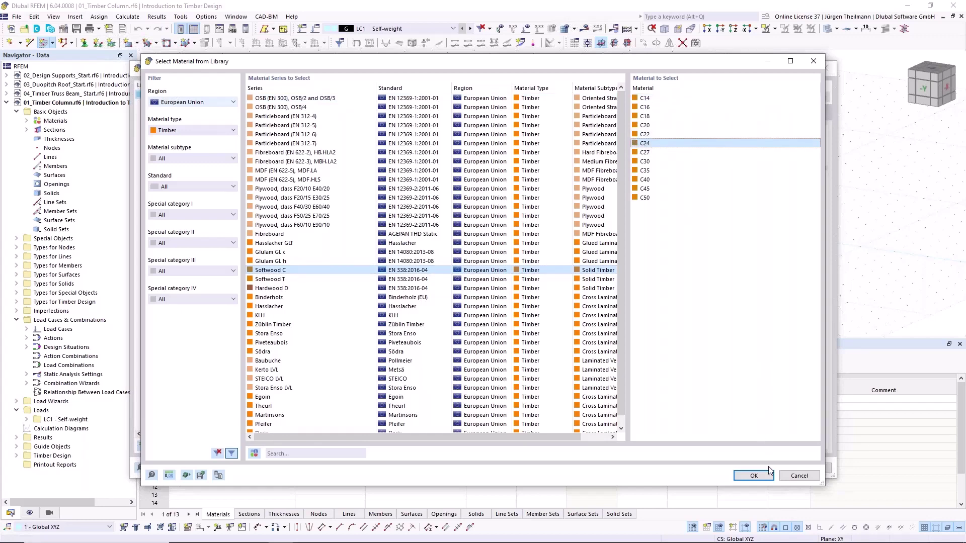
pyautogui.click(749, 476)
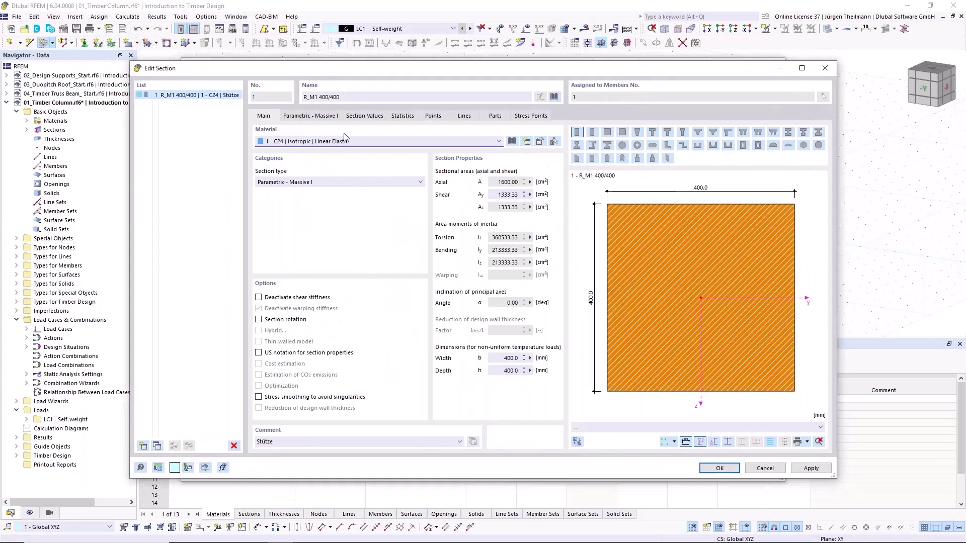
# Resize the rectangular C24 section to b = 160 mm and h = 200 mm
pyautogui.click(320, 117)
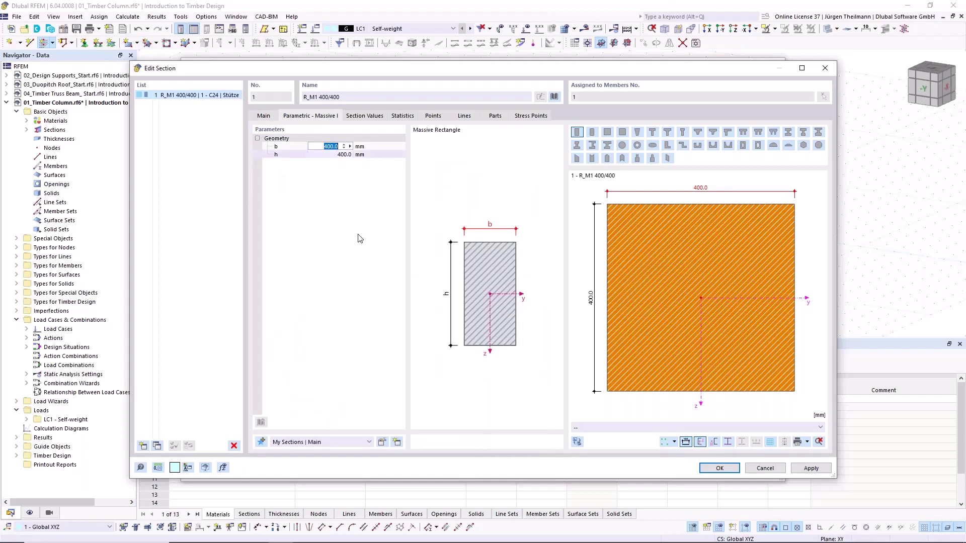
pyautogui.write('160')
pyautogui.press('Tab')
pyautogui.write('2')
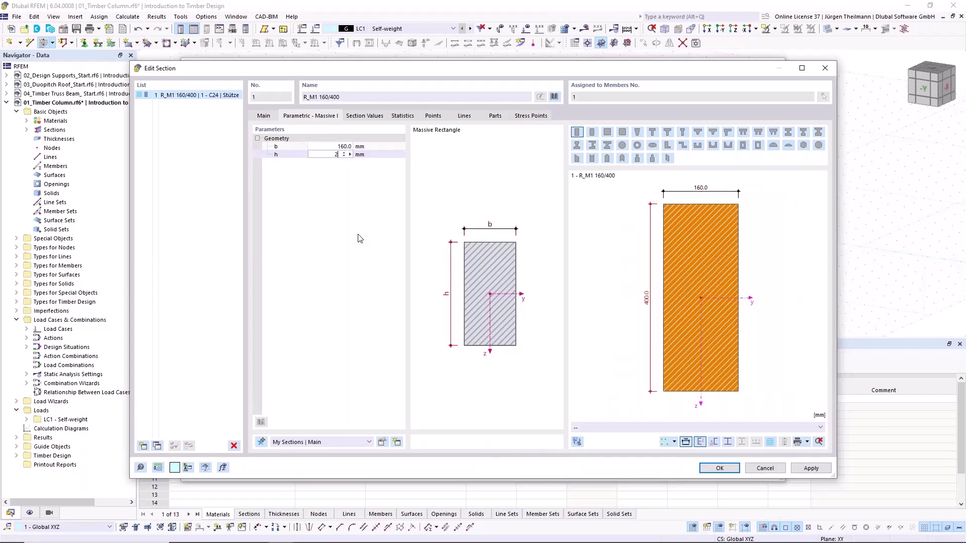
pyautogui.write('00')
pyautogui.press('Return')
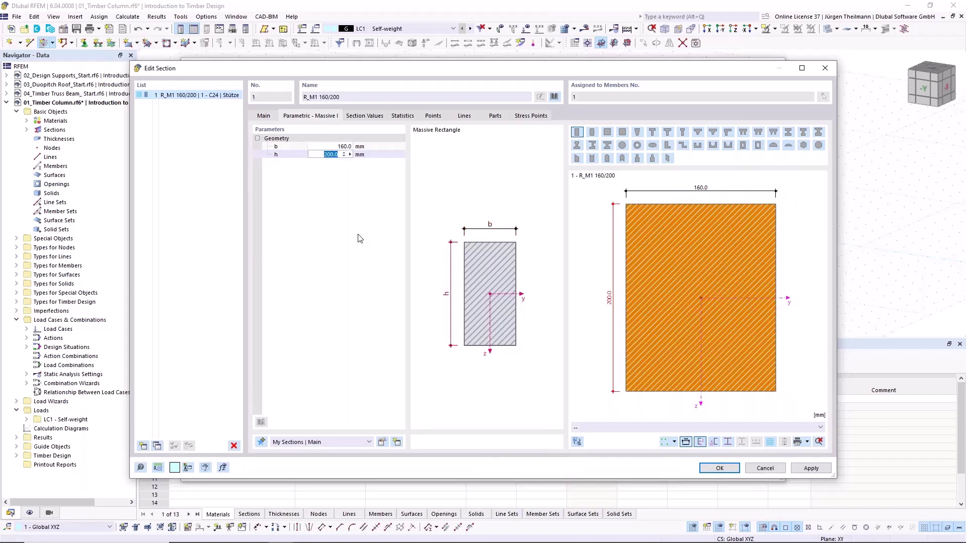
pyautogui.click(720, 468)
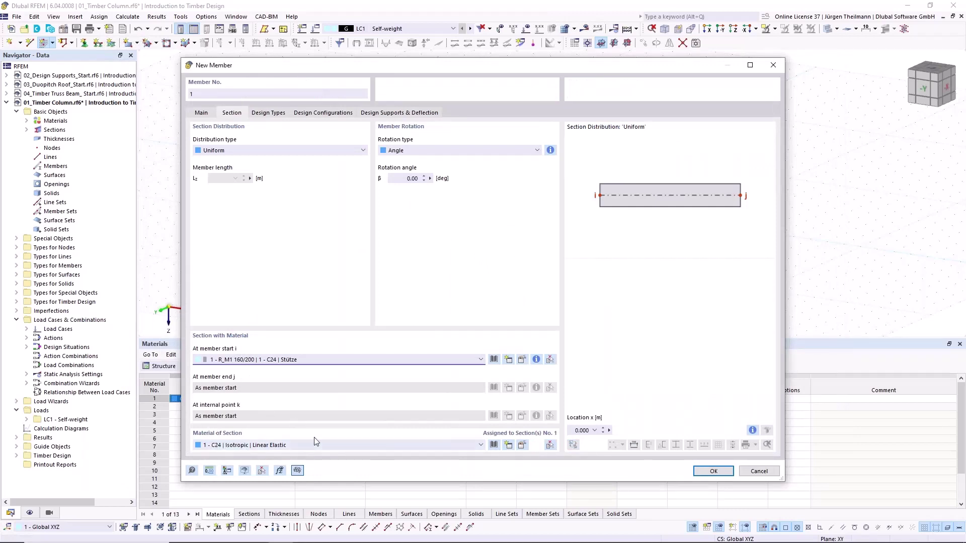
# Confirm the member and set its length to 4.000 m with reversed direction
pyautogui.click(714, 471)
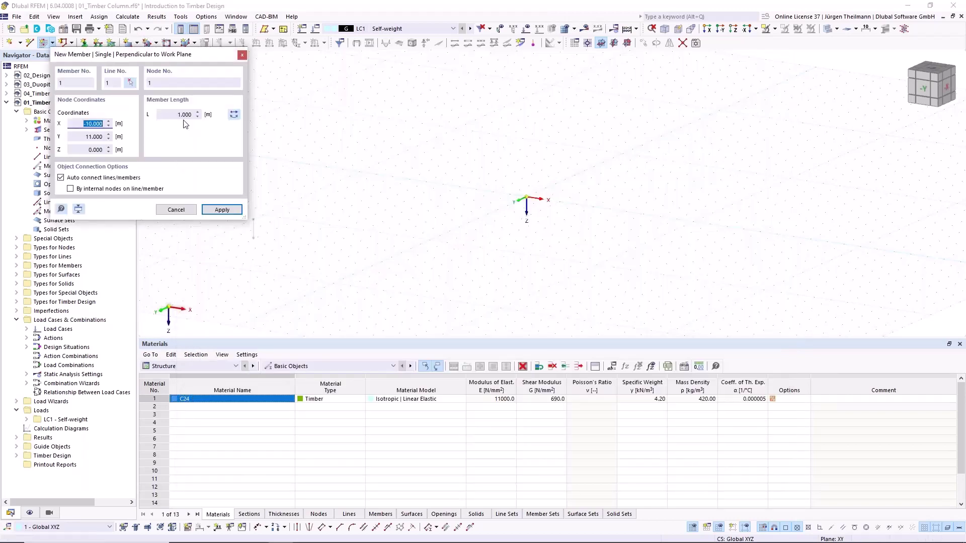
pyautogui.click(171, 114)
pyautogui.press('Return')
pyautogui.click(235, 115)
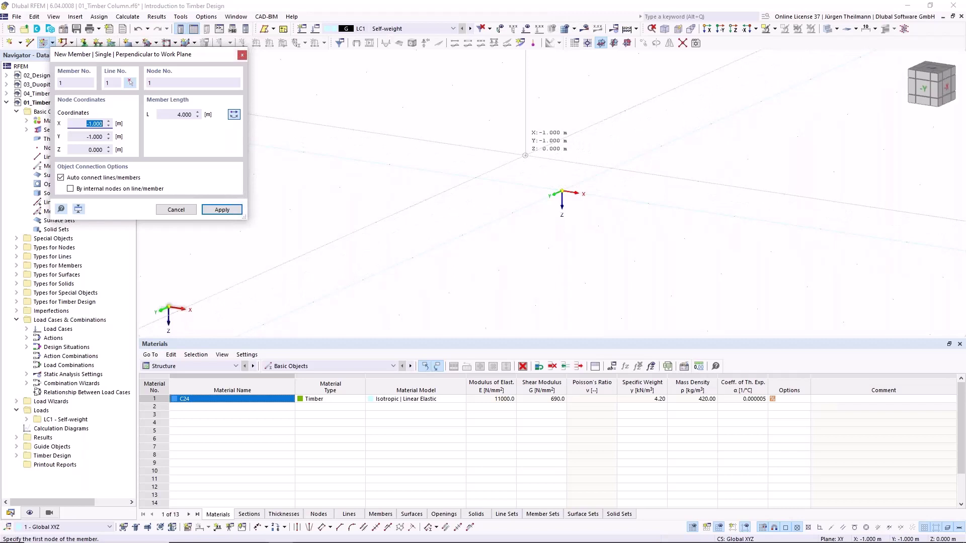
# Place the 4 m column at node (-1, -1, 0), recentre the view and select it
pyautogui.click(525, 155)
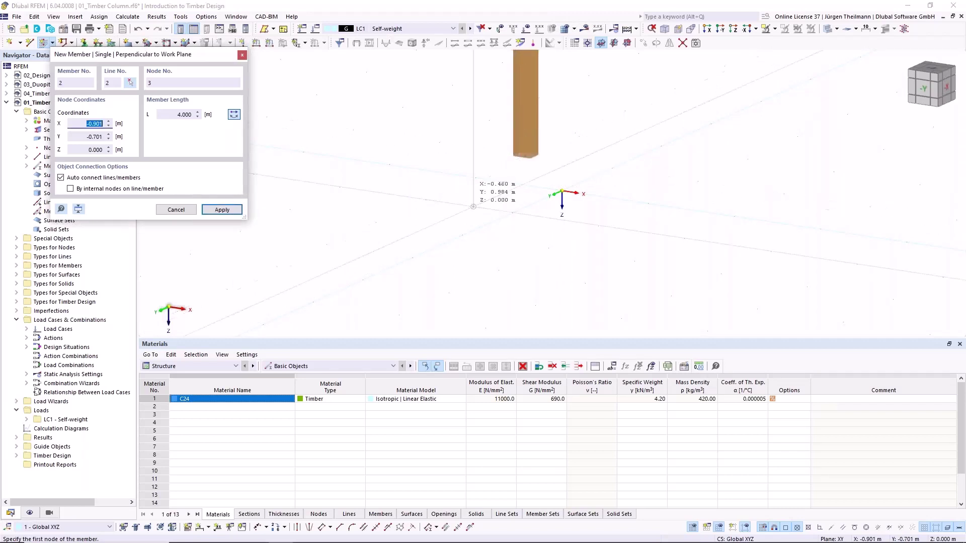
pyautogui.scroll(-2, 473, 211)
pyautogui.press('Escape')
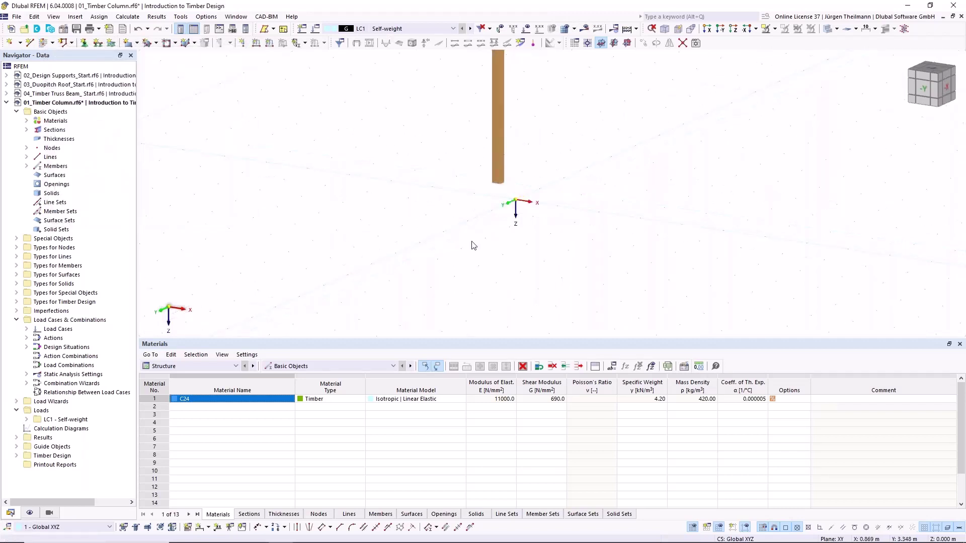
pyautogui.scroll(-2, 473, 246)
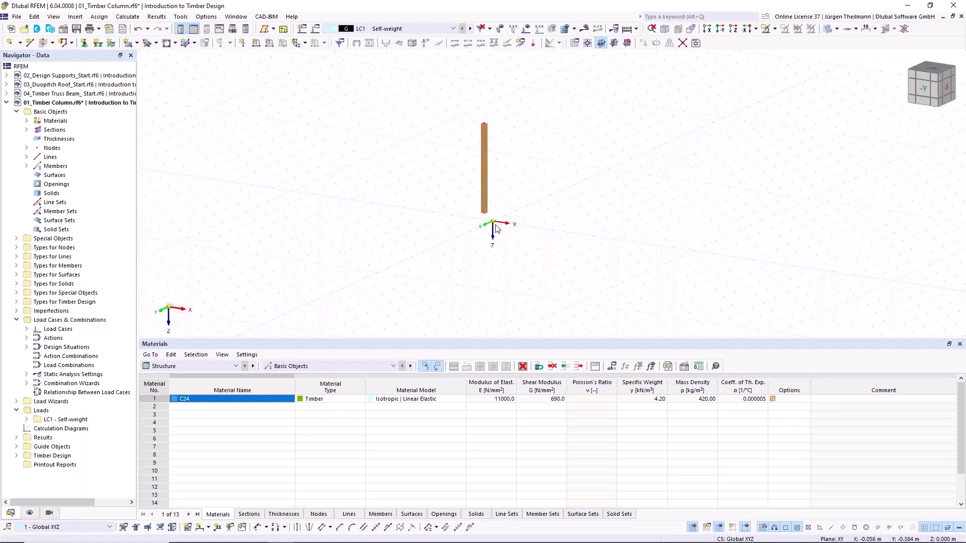
pyautogui.scroll(2, 496, 223)
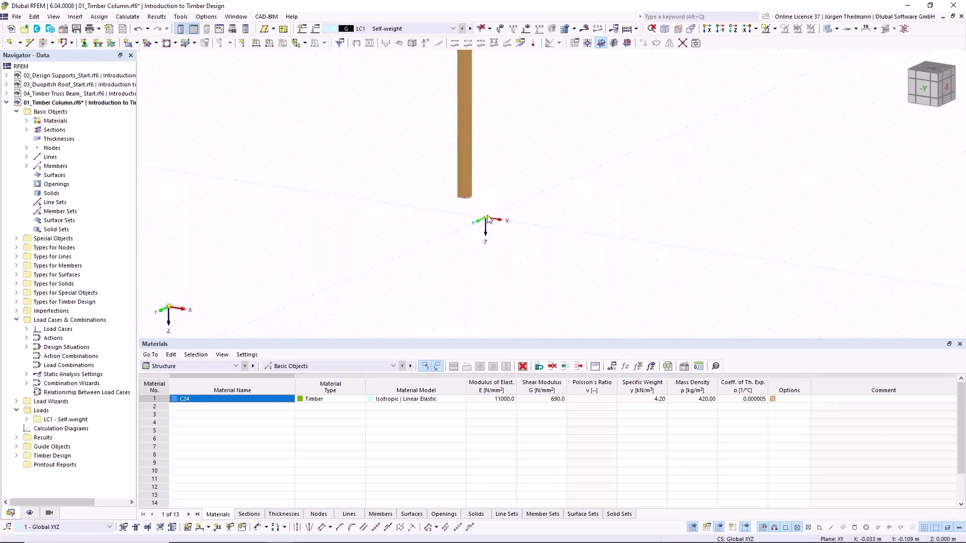
pyautogui.moveTo(489, 215); pyautogui.dragTo(487, 242, button='middle')
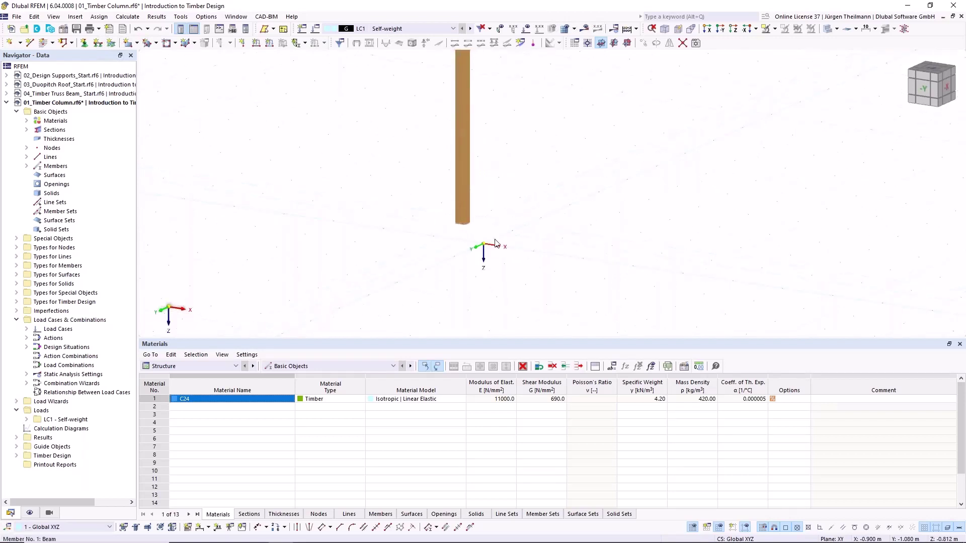
pyautogui.scroll(-3, 457, 243)
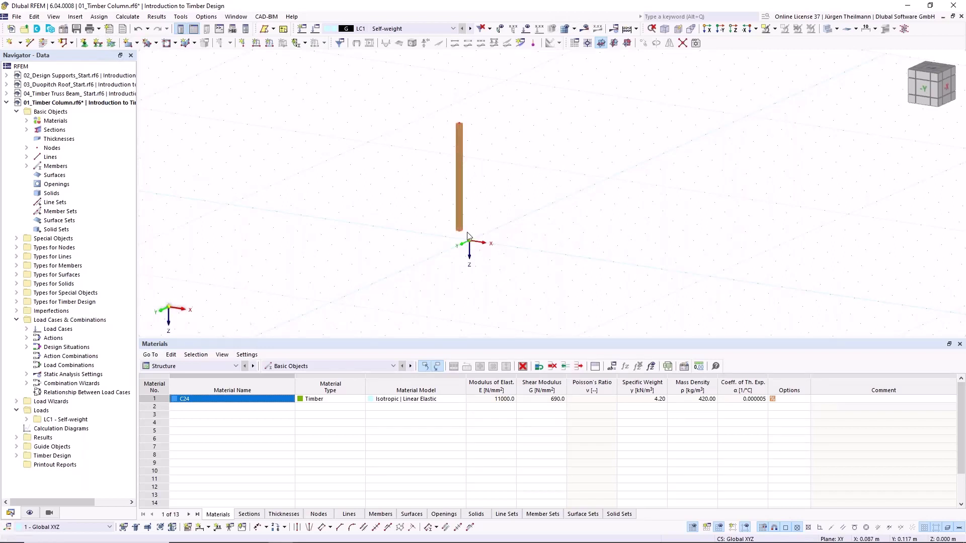
pyautogui.moveTo(407, 86); pyautogui.dragTo(549, 301)
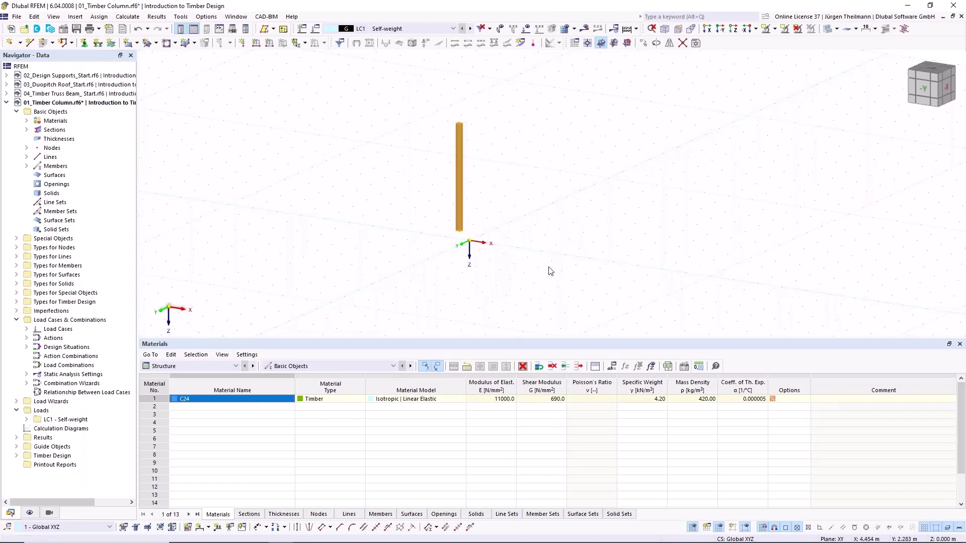
# Move the column from its base node to the origin, shifting it 1 m in X and Y
pyautogui.click(644, 43)
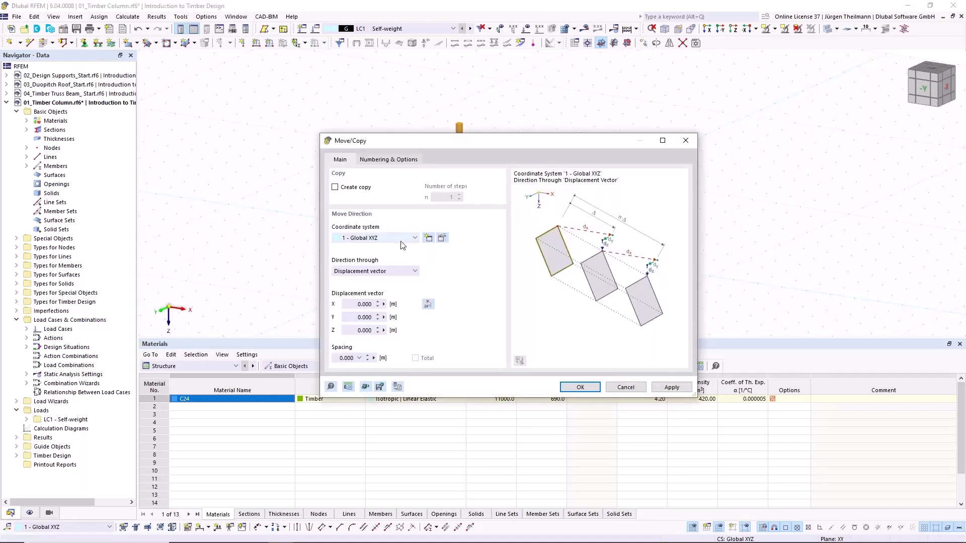
pyautogui.click(428, 304)
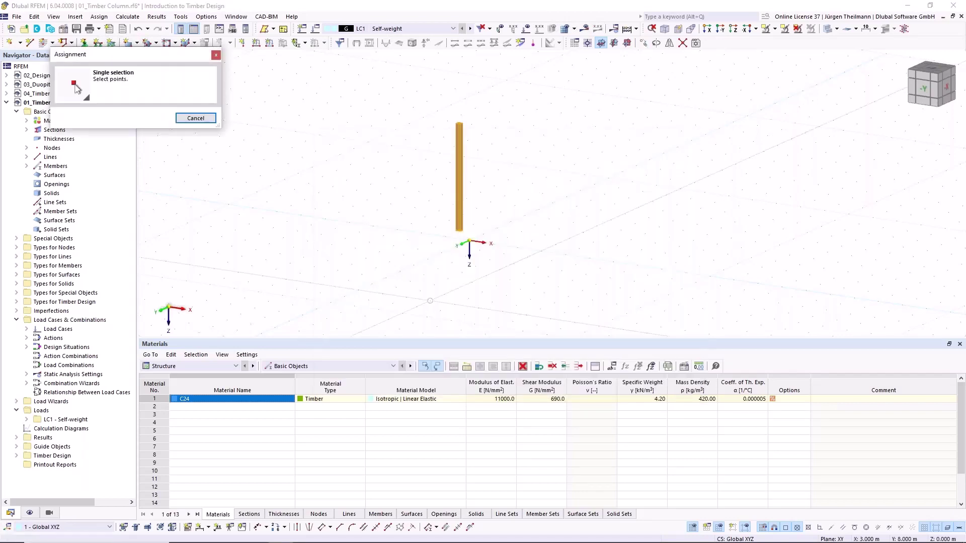
pyautogui.scroll(2, 453, 262)
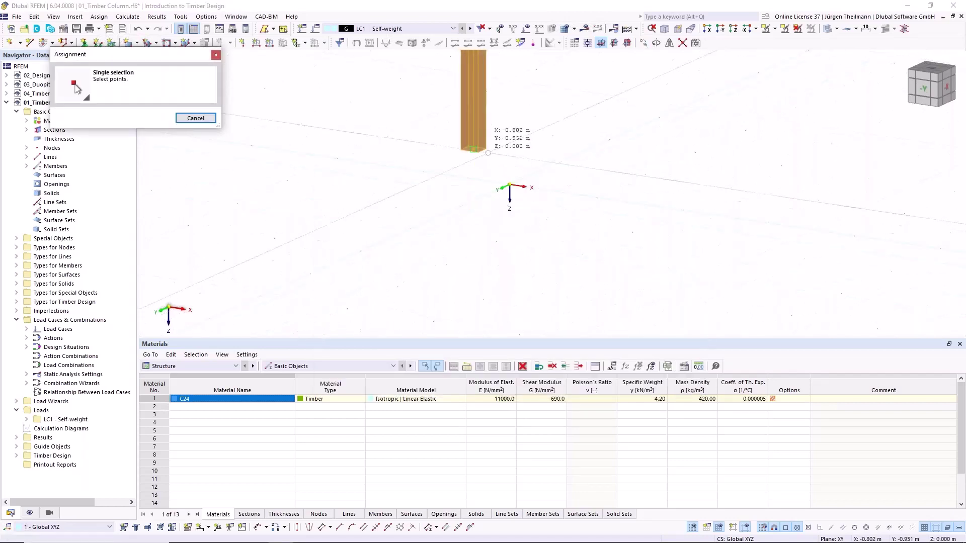
pyautogui.click(473, 149)
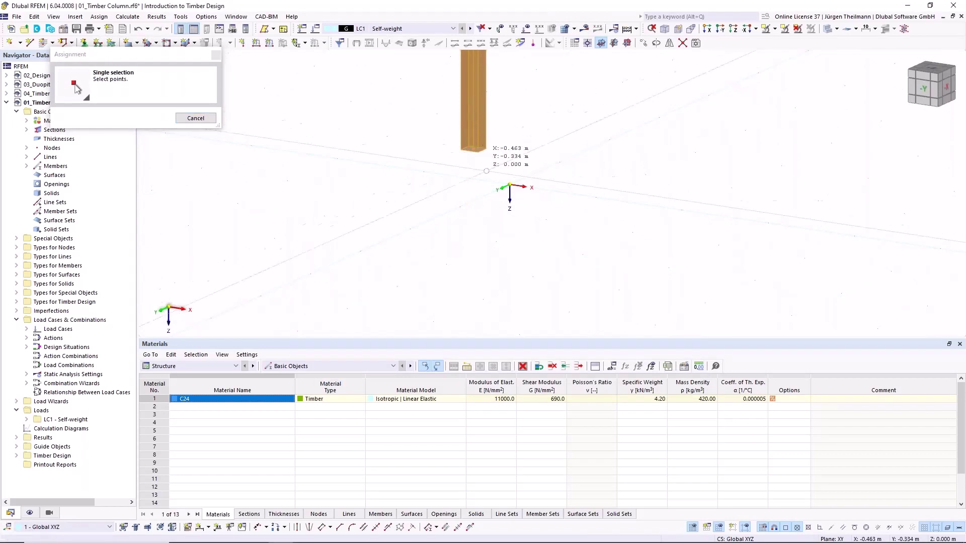
pyautogui.click(509, 187)
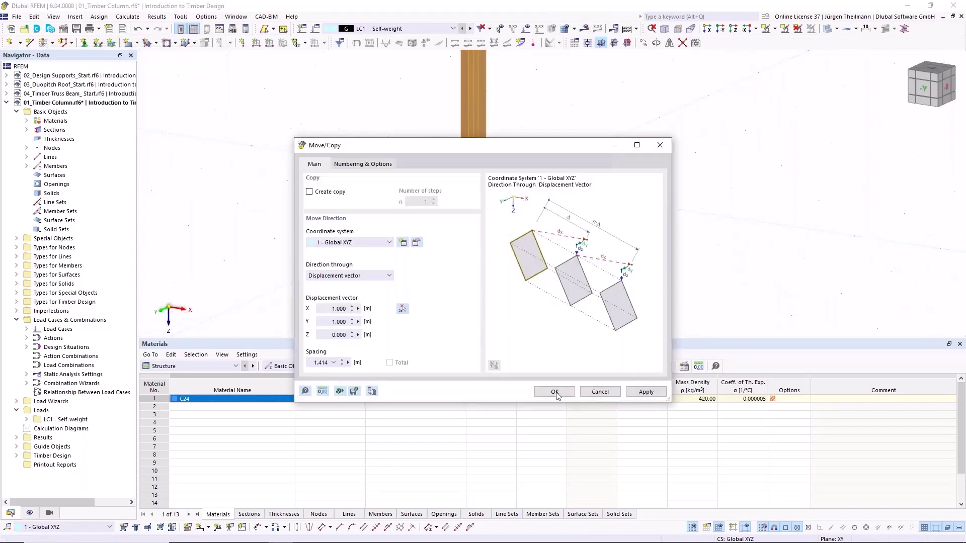
pyautogui.click(554, 392)
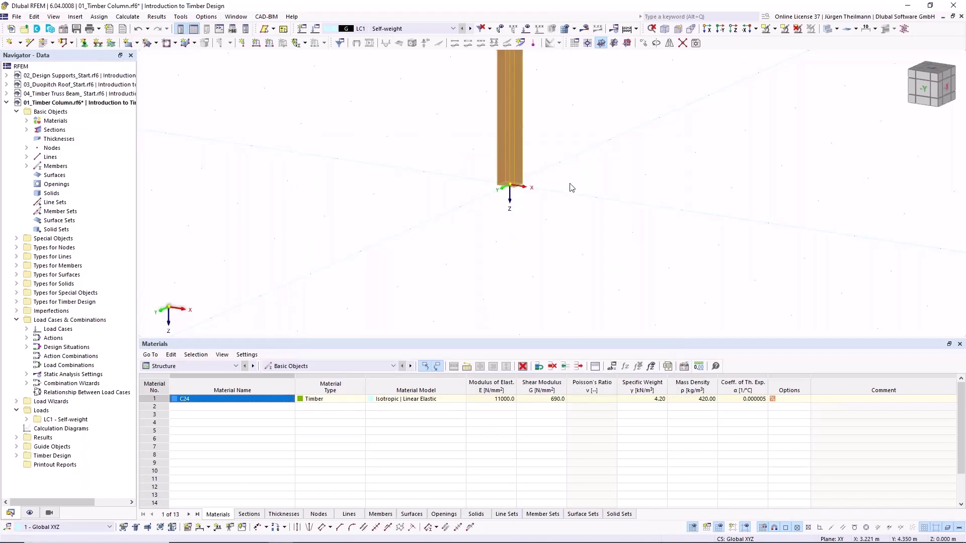
pyautogui.scroll(-3, 393, 201)
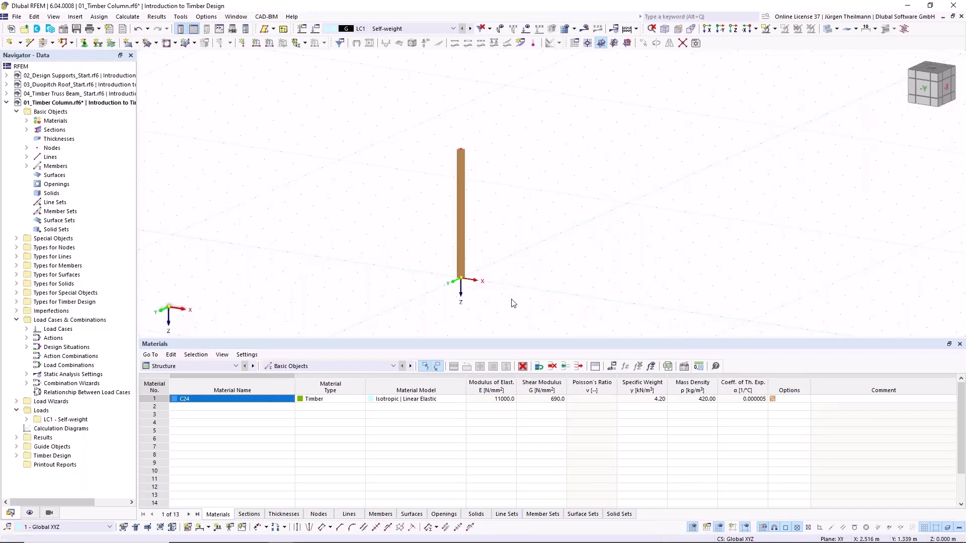
# Edit nodal support type 1 Hinged so it also restrains rotation about X (φX)
pyautogui.click(84, 43)
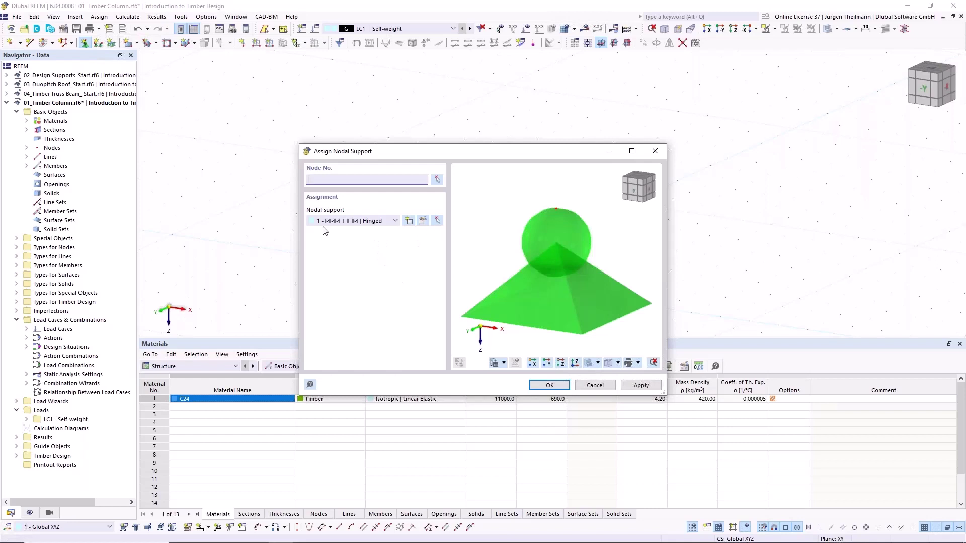
pyautogui.click(422, 221)
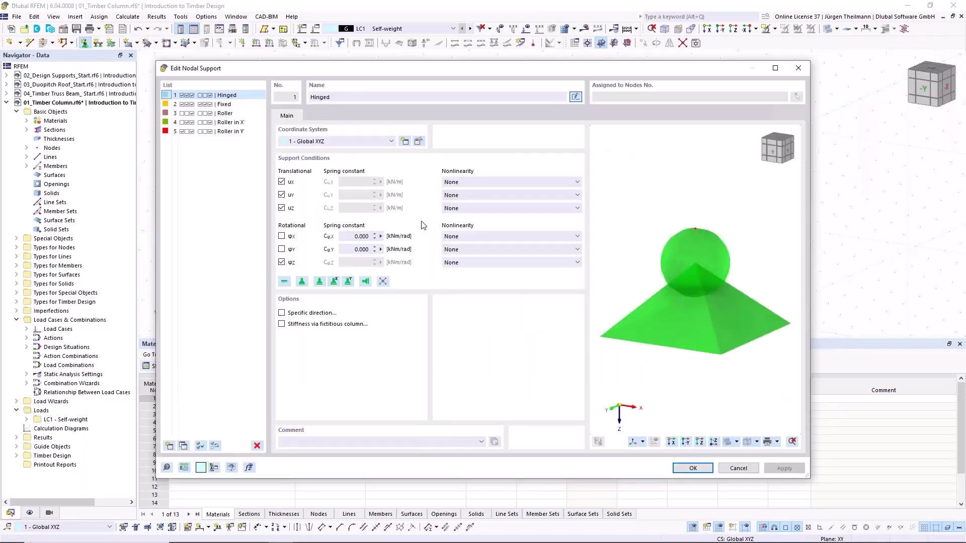
pyautogui.click(281, 237)
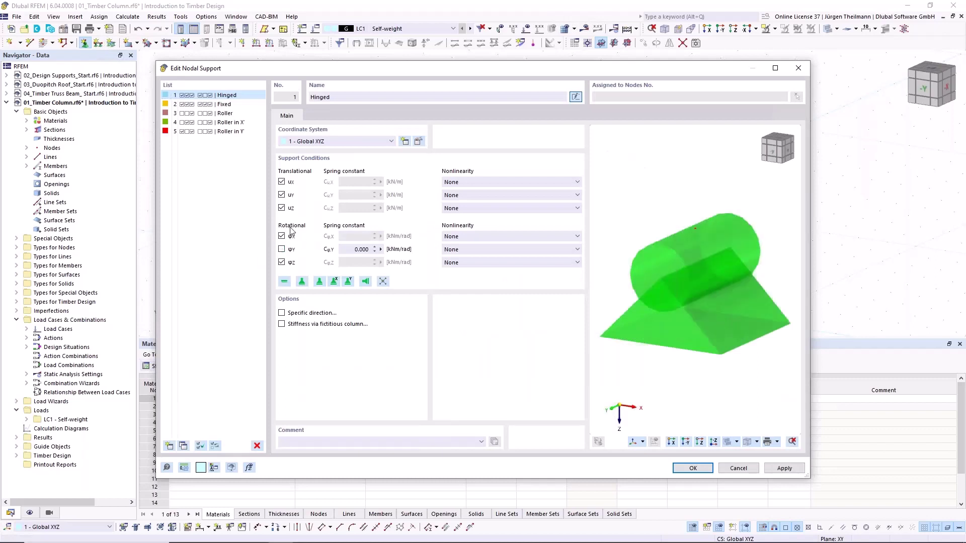
pyautogui.click(693, 468)
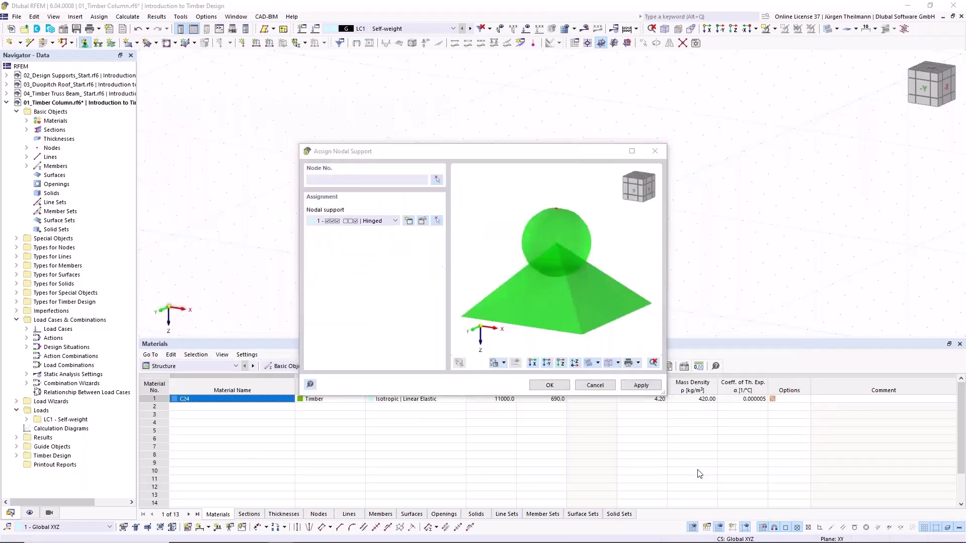
# Assign the modified Hinged support to the column's base node 1
pyautogui.click(437, 180)
pyautogui.moveTo(420, 255); pyautogui.dragTo(550, 335)
pyautogui.click(151, 154)
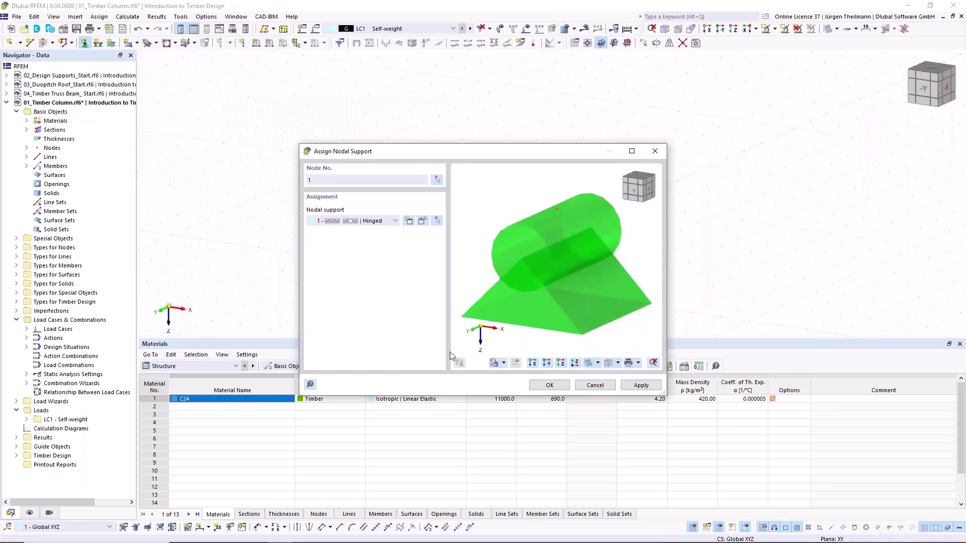
pyautogui.click(641, 385)
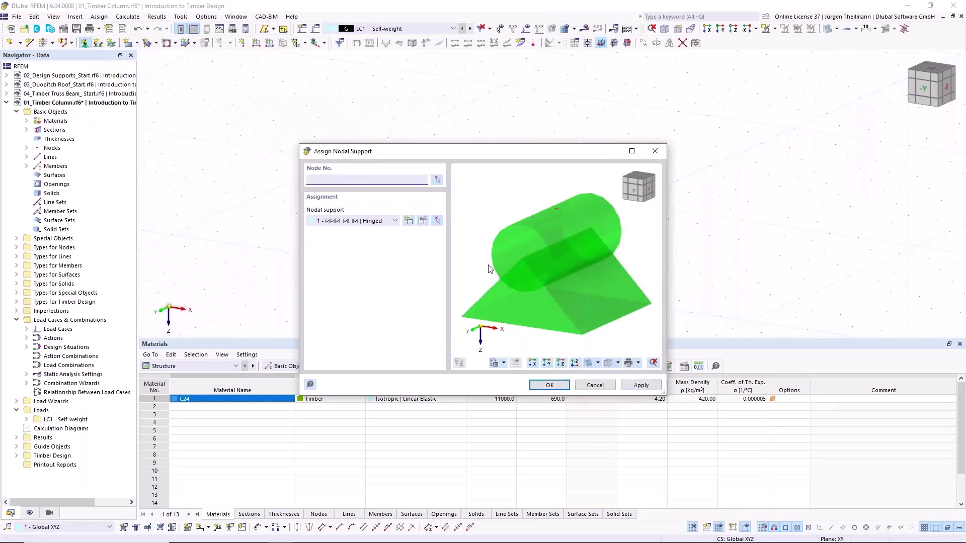
# Create a new nodal support type fixing φX, with φZ, uZ and uY free
pyautogui.click(408, 222)
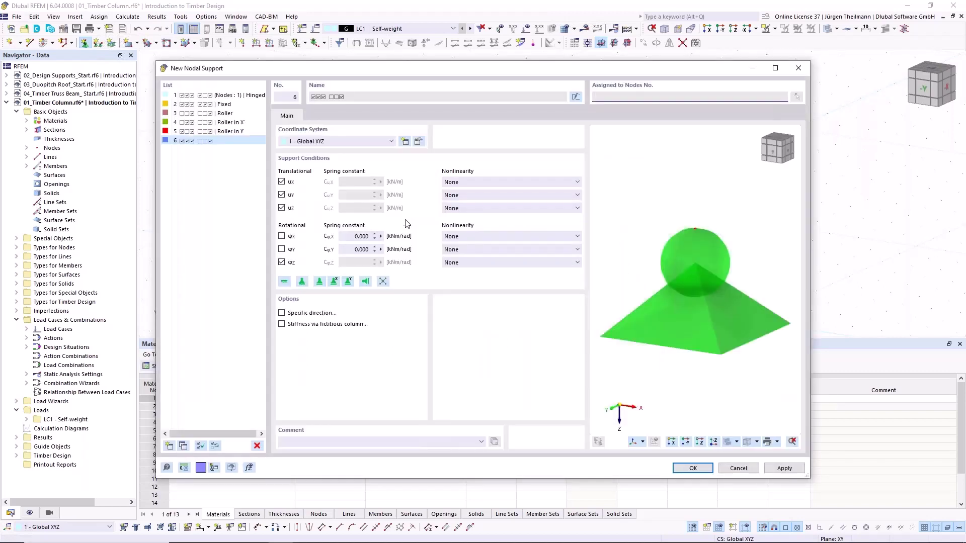
pyautogui.click(281, 236)
pyautogui.click(282, 262)
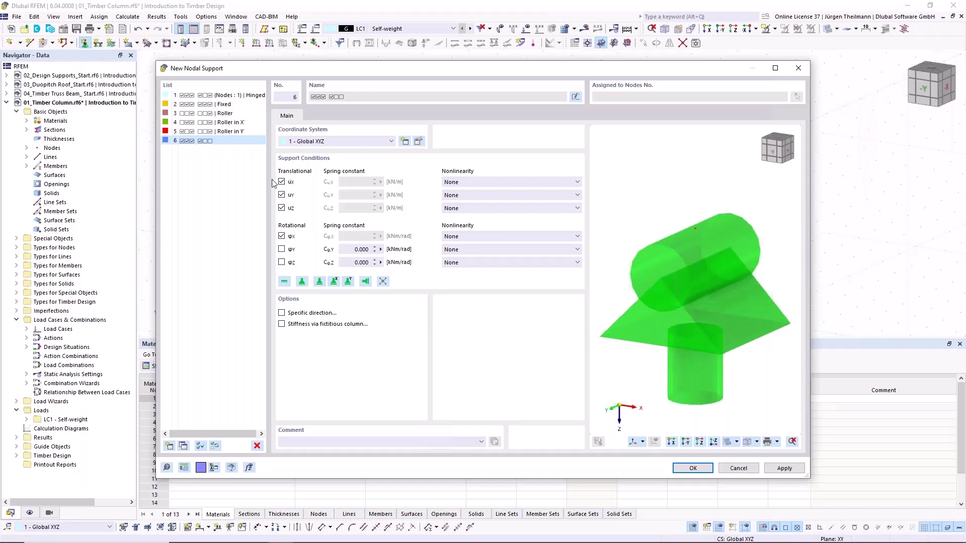
pyautogui.click(282, 208)
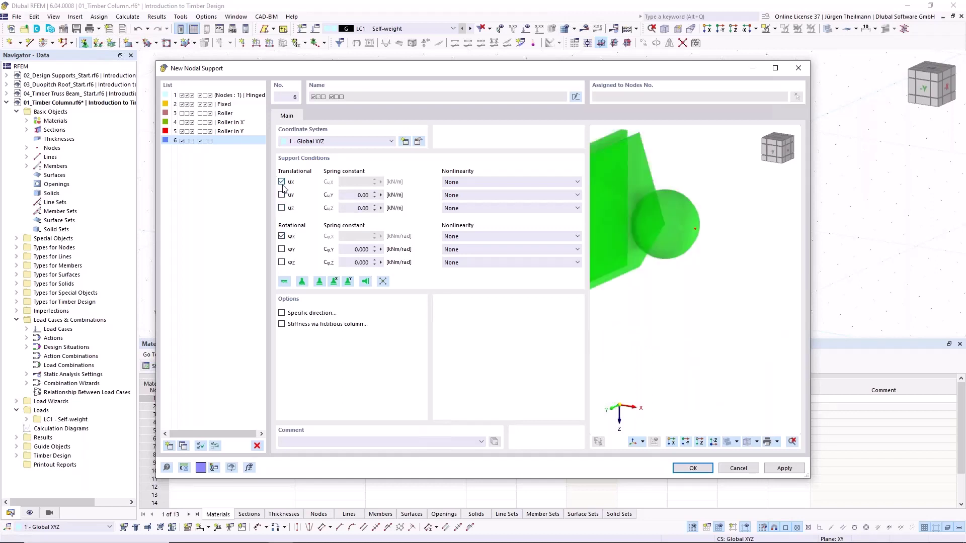
pyautogui.click(282, 195)
pyautogui.scroll(-2, 667, 310)
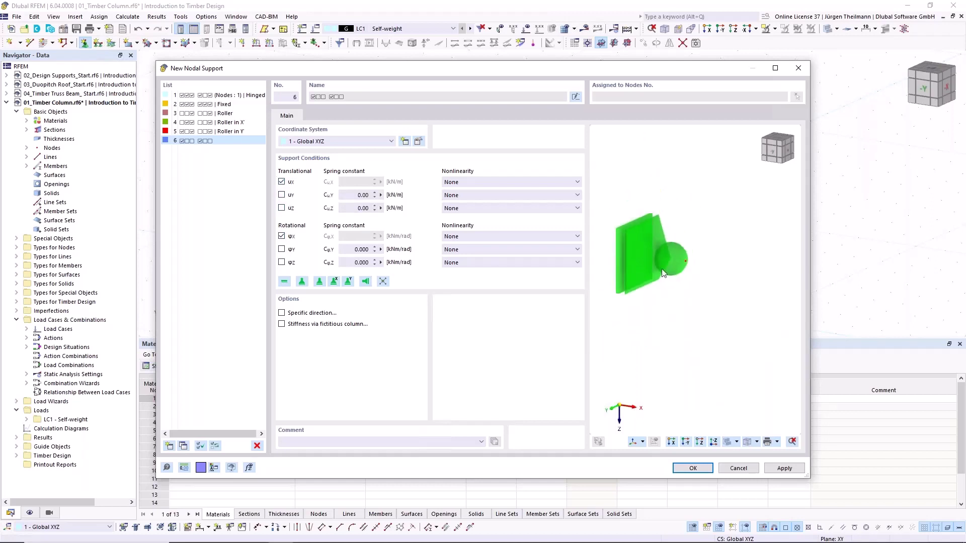
pyautogui.moveTo(671, 247); pyautogui.dragTo(690, 281, button='middle')
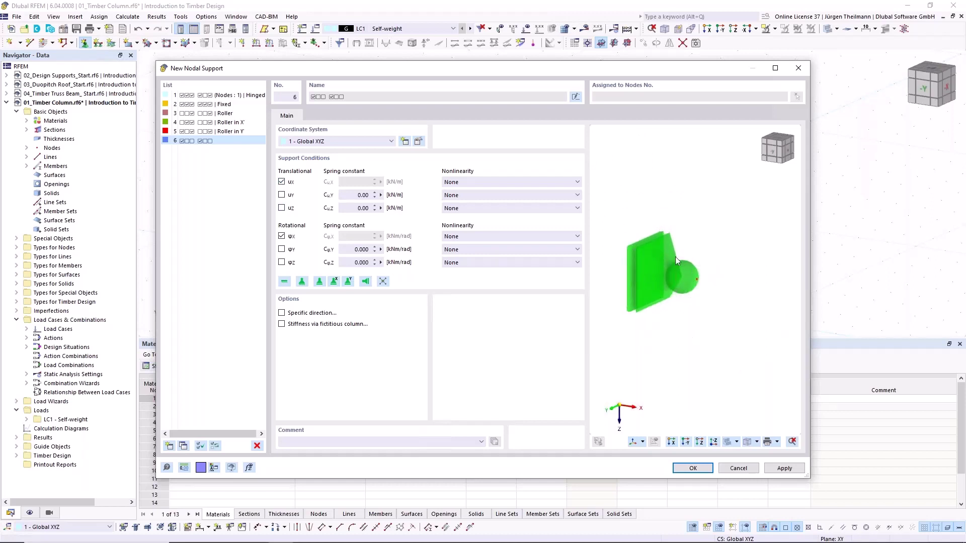
pyautogui.click(693, 468)
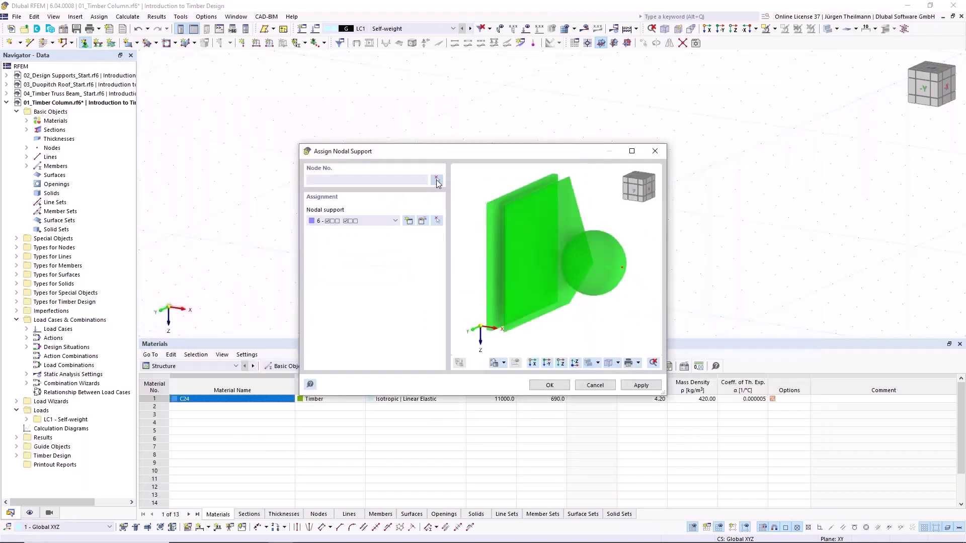
# Assign the new support type 6 to the column's top node 2
pyautogui.click(437, 180)
pyautogui.moveTo(443, 132); pyautogui.dragTo(519, 196)
pyautogui.click(149, 154)
pyautogui.click(550, 385)
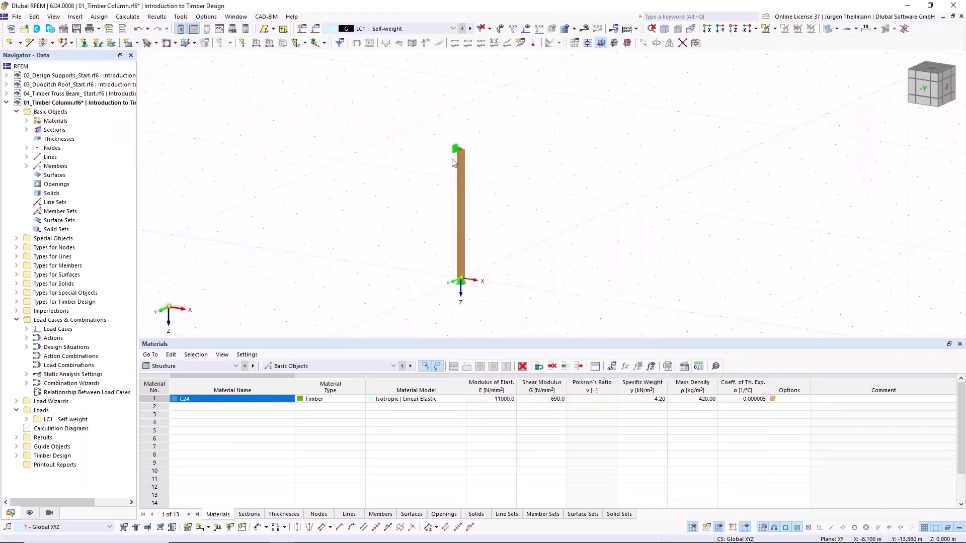
pyautogui.scroll(3, 454, 163)
pyautogui.scroll(-3, 454, 163)
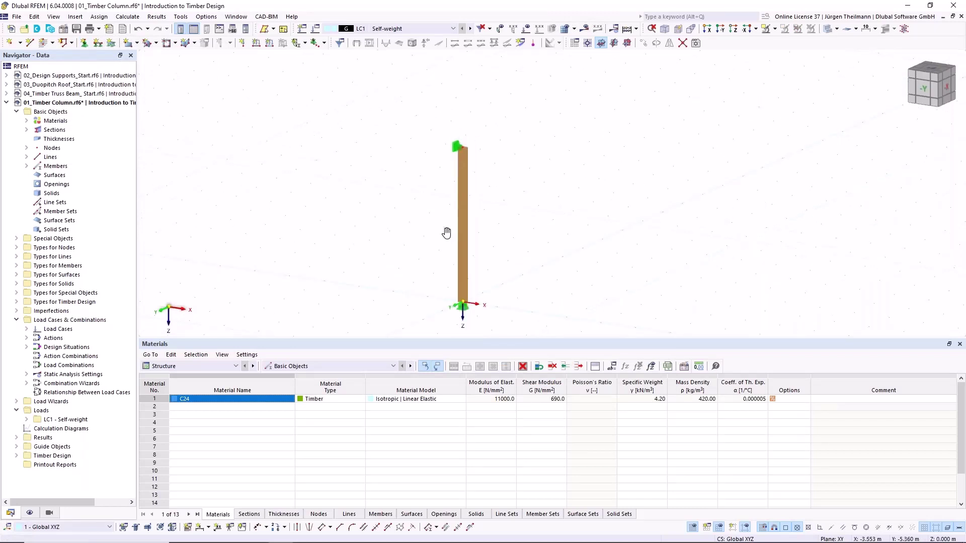
pyautogui.scroll(1, 451, 225)
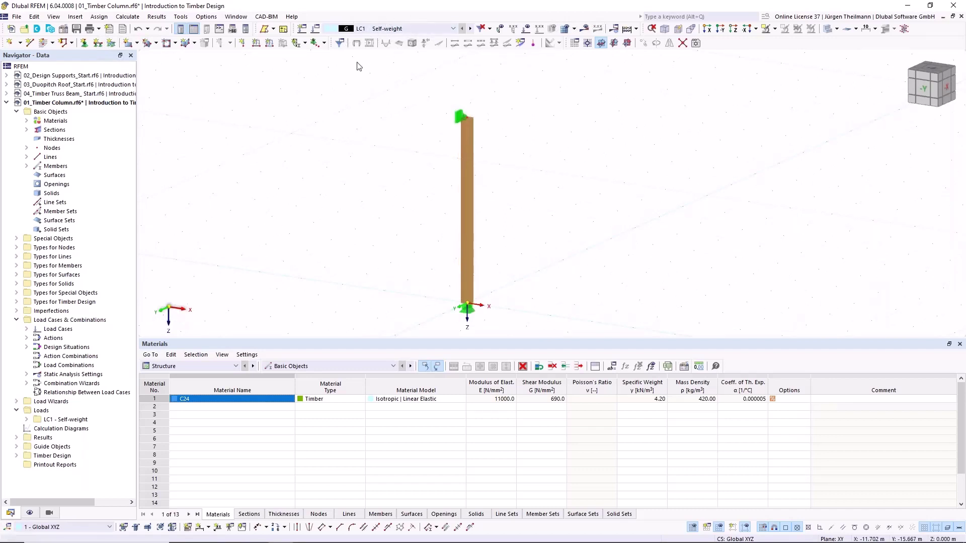
# Deactivate self-weight in load case LC1 and rename it 'Design Load'
pyautogui.click(318, 30)
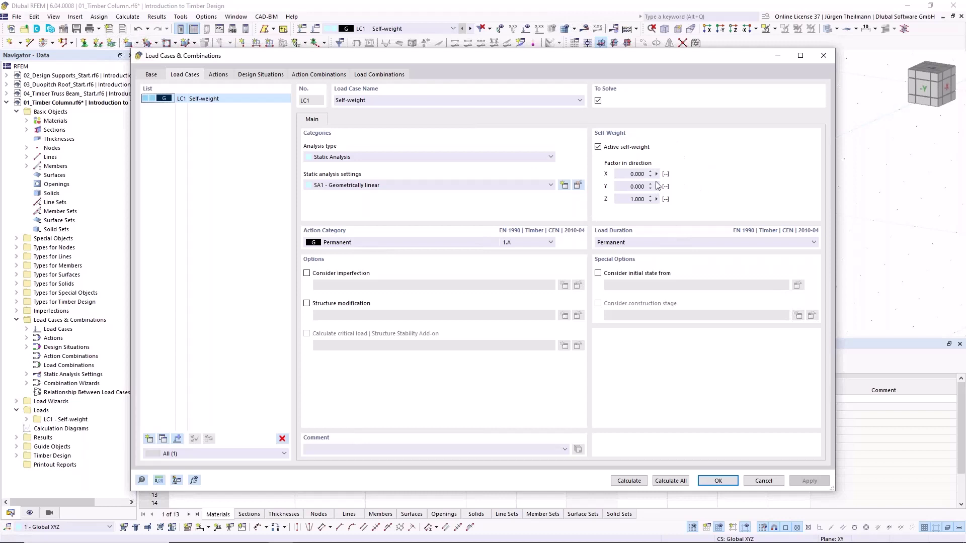
pyautogui.click(598, 147)
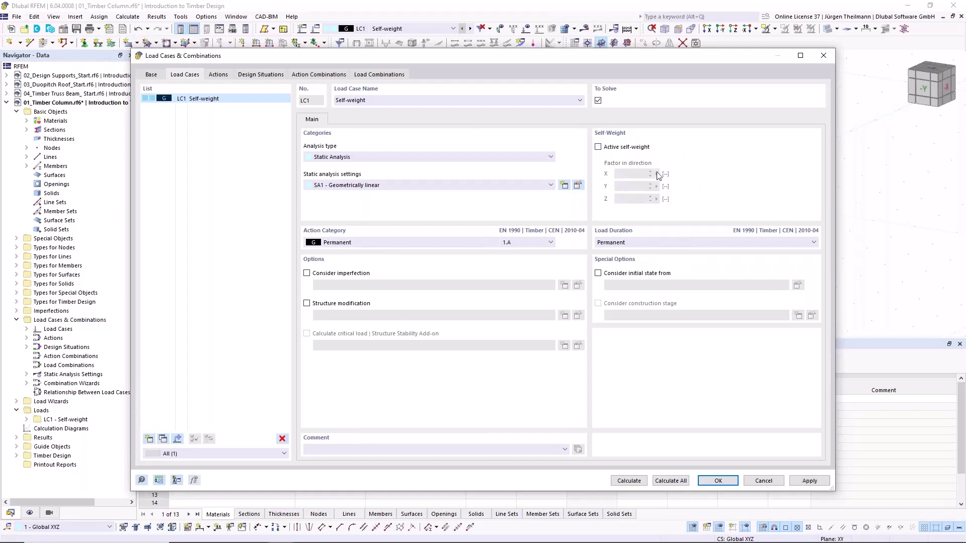
pyautogui.click(352, 100)
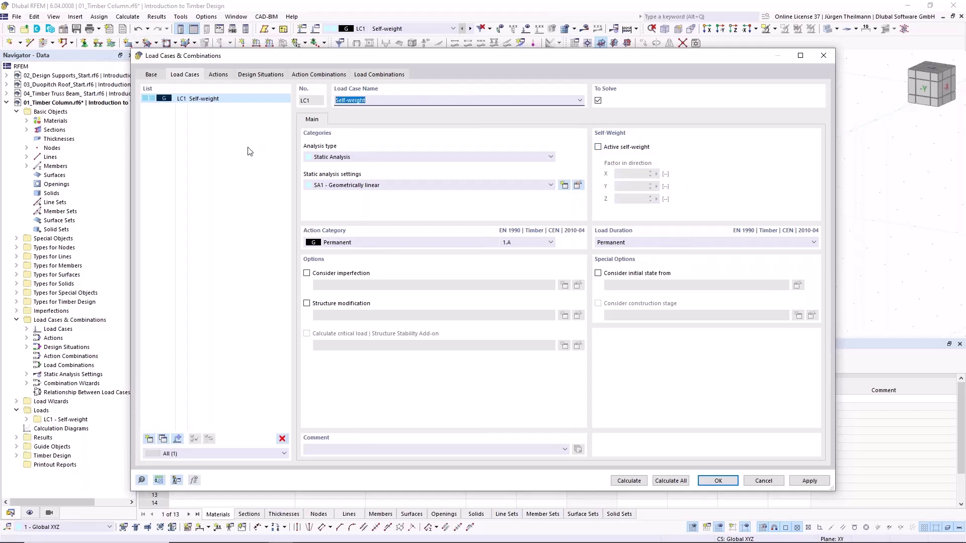
pyautogui.write('Design Load')
pyautogui.press('Tab')
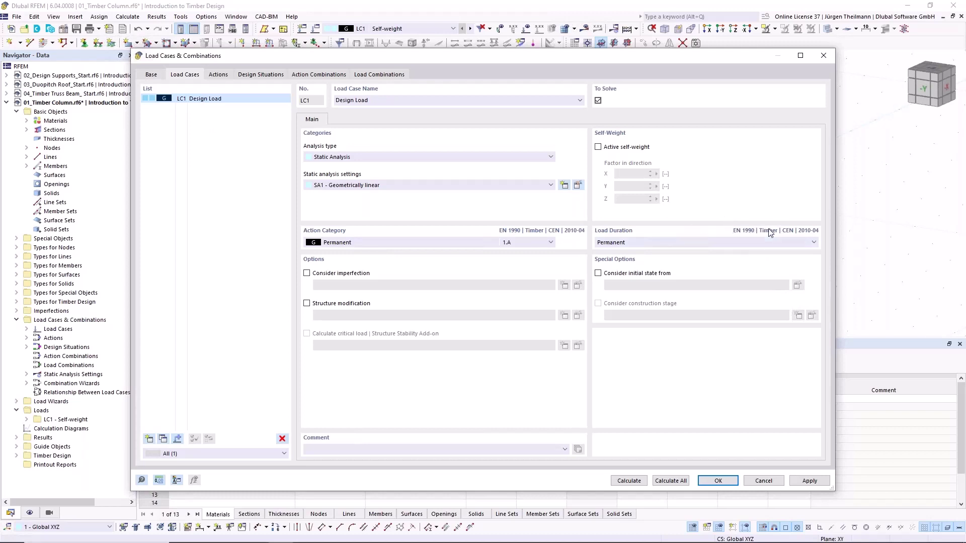
pyautogui.click(151, 75)
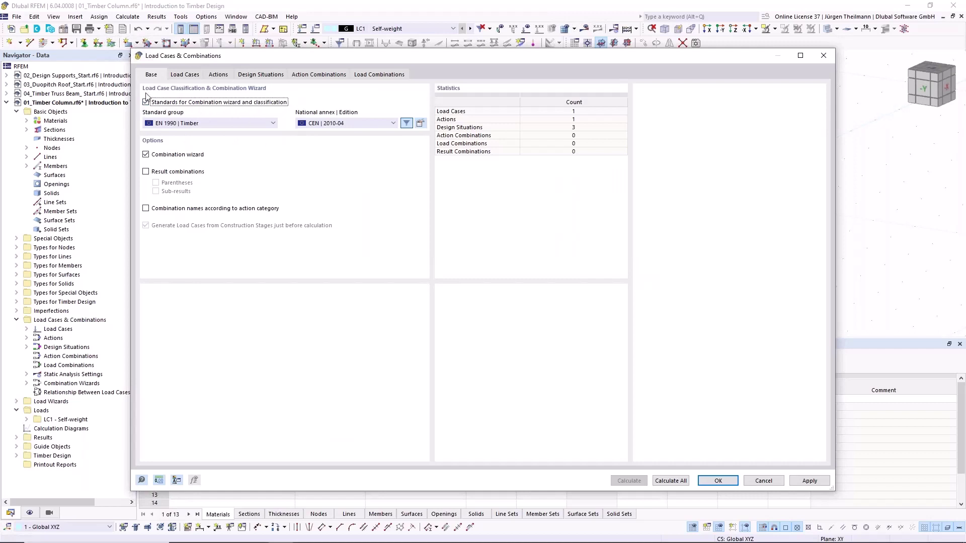
# Set the load classification standard group to EN 1990 | Timber
pyautogui.click(274, 123)
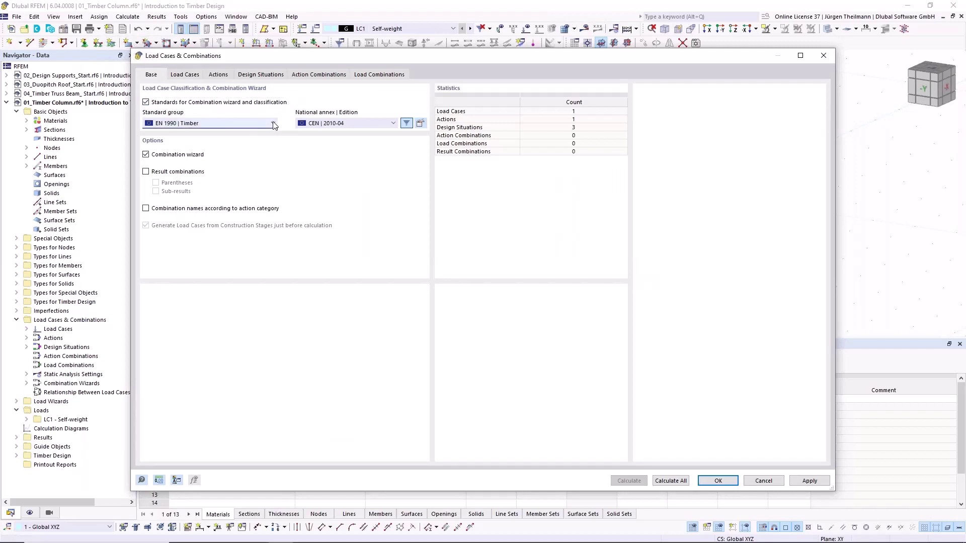
pyautogui.click(160, 129)
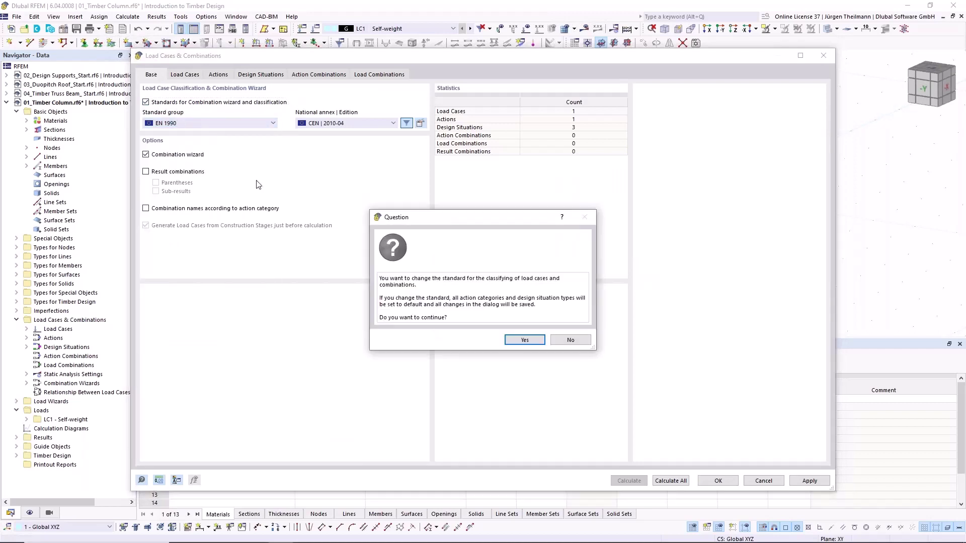
pyautogui.click(530, 341)
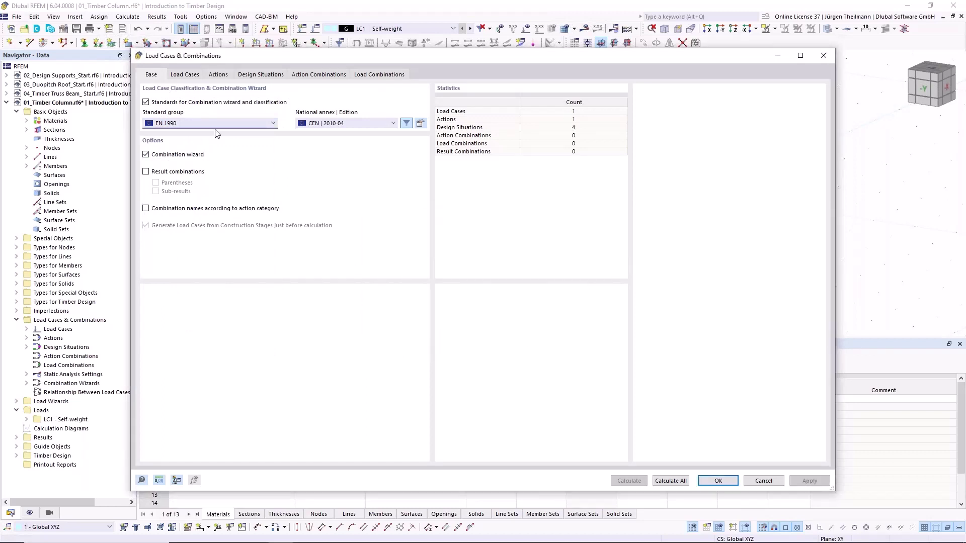
pyautogui.click(180, 75)
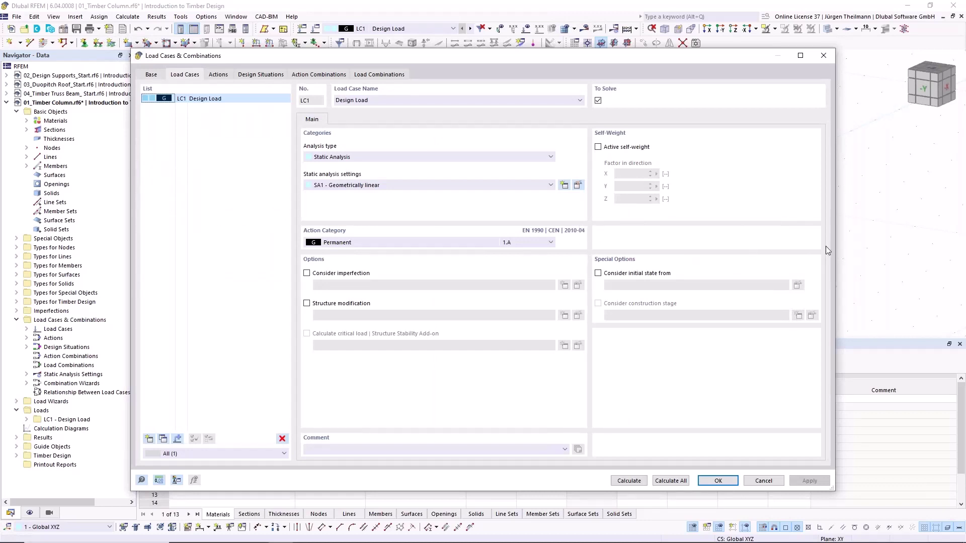
pyautogui.click(150, 75)
pyautogui.click(157, 124)
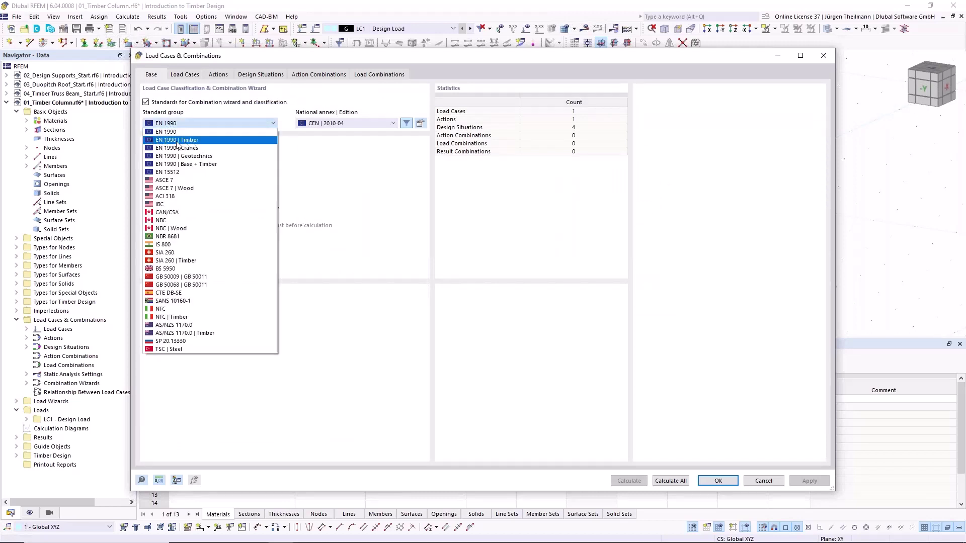
pyautogui.press('Escape')
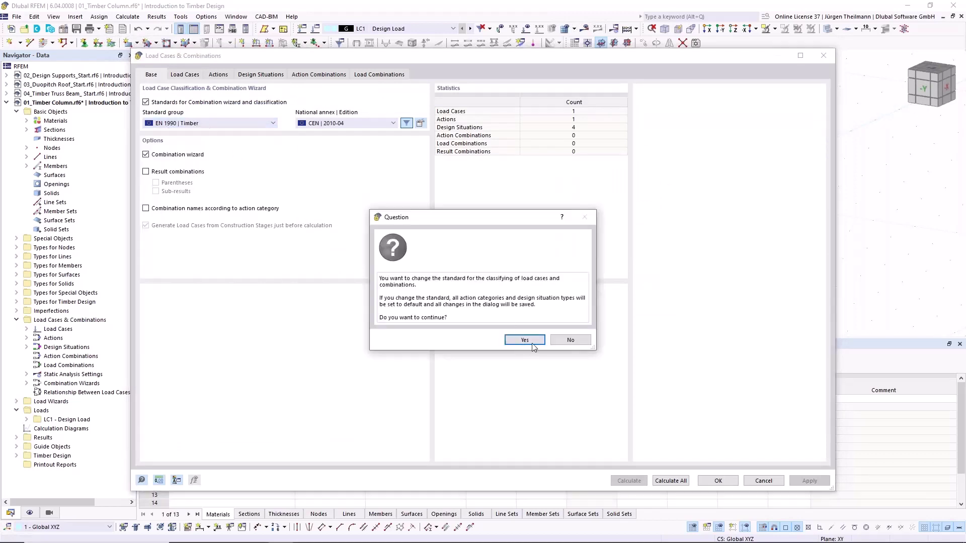
pyautogui.click(530, 339)
# Give LC1 Design Load a Medium-term load duration
pyautogui.click(193, 75)
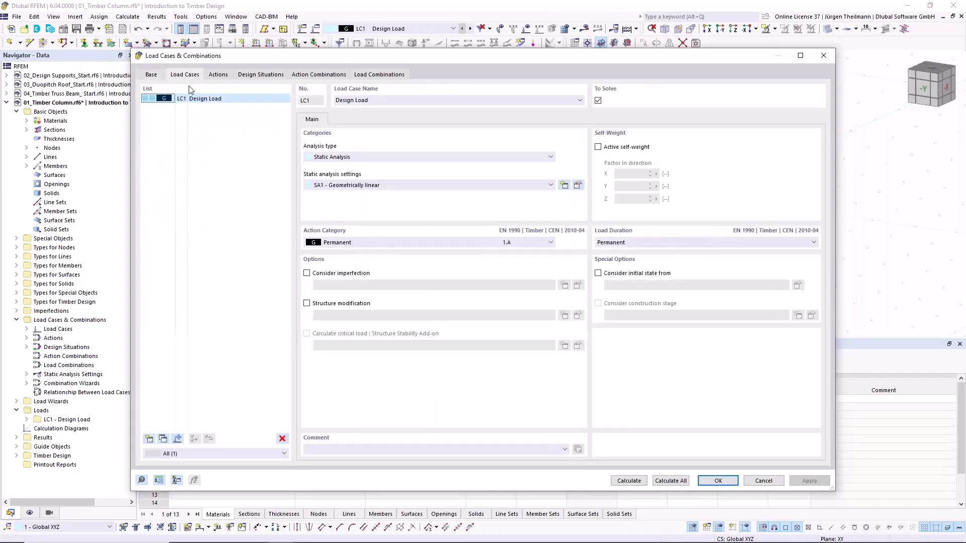
pyautogui.click(673, 244)
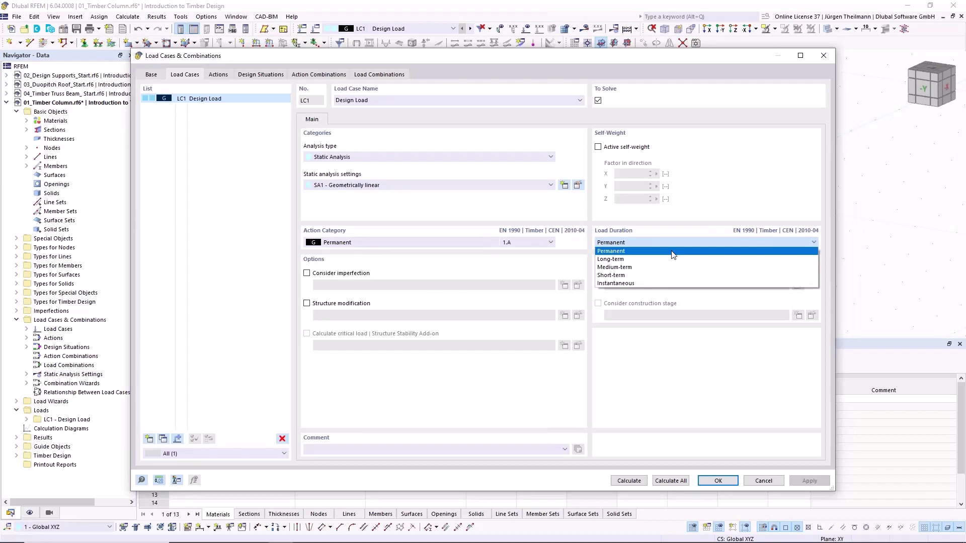
pyautogui.click(623, 268)
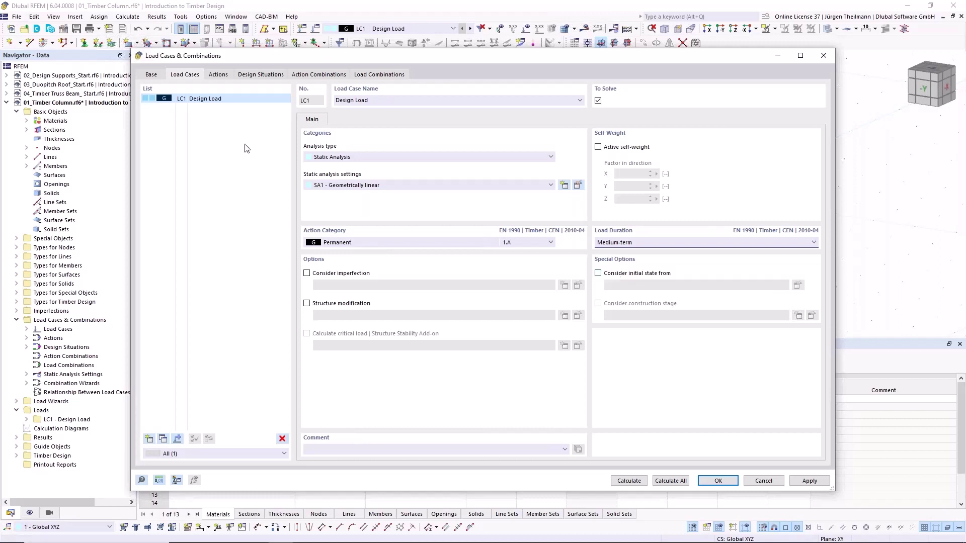
# Turn off the combination wizard and confirm the change
pyautogui.click(141, 75)
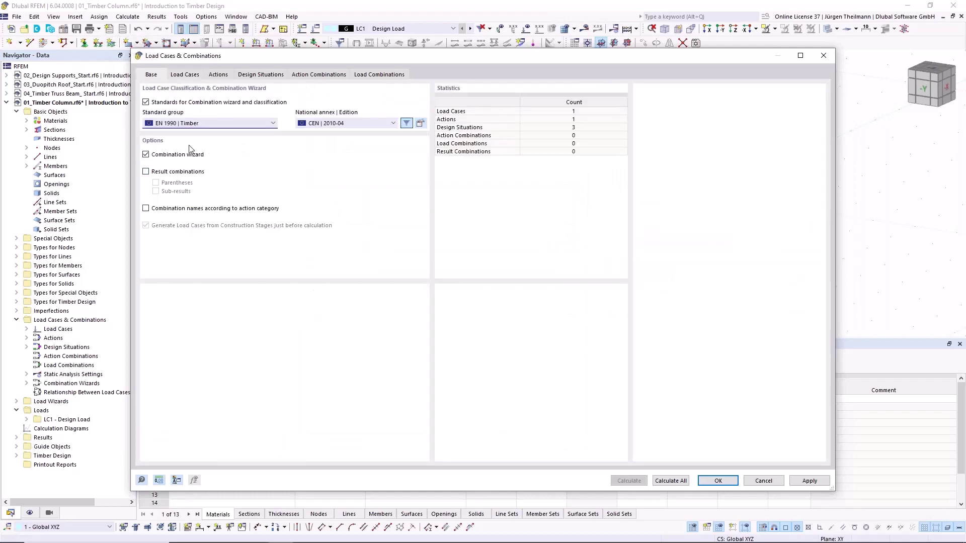
pyautogui.click(146, 155)
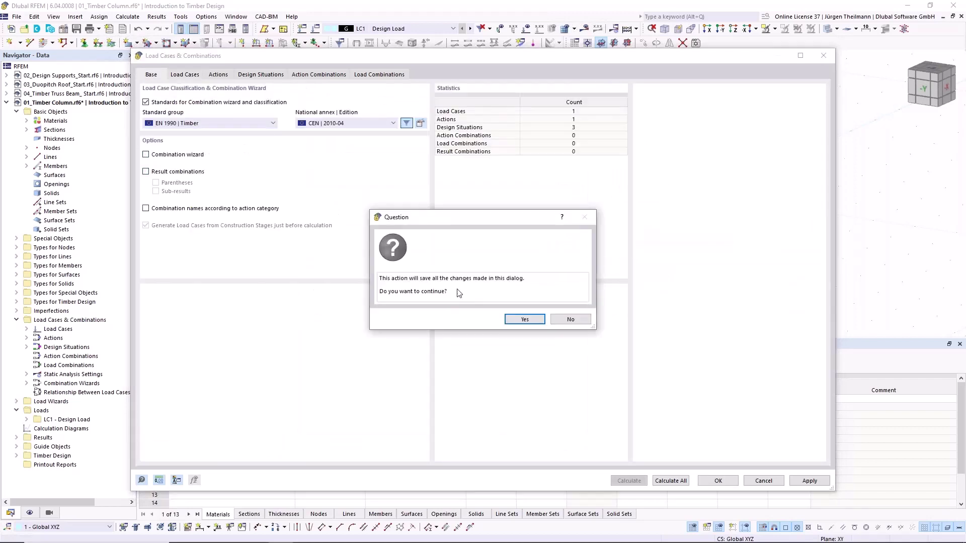
pyautogui.click(539, 323)
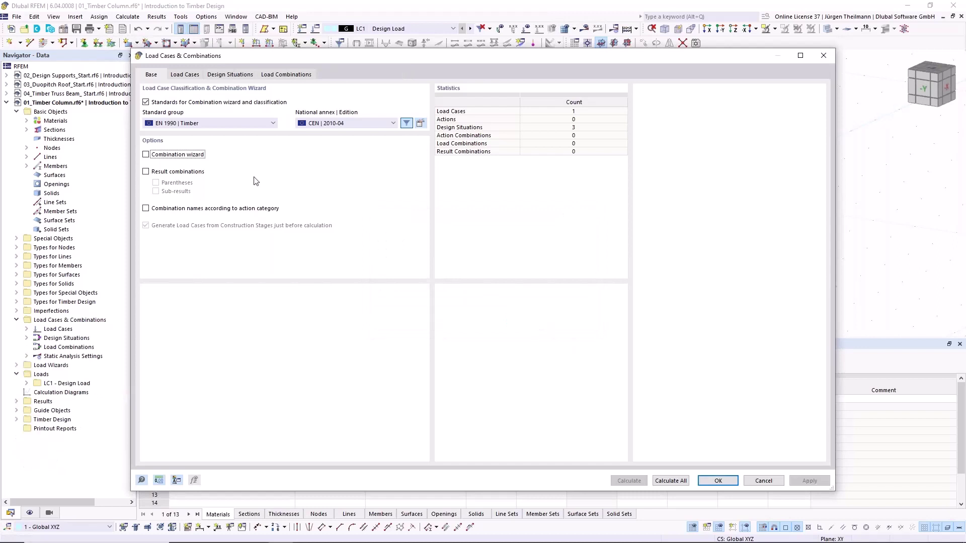
# Delete design situations DS2 and DS3, keeping only DS1 ULS
pyautogui.click(185, 76)
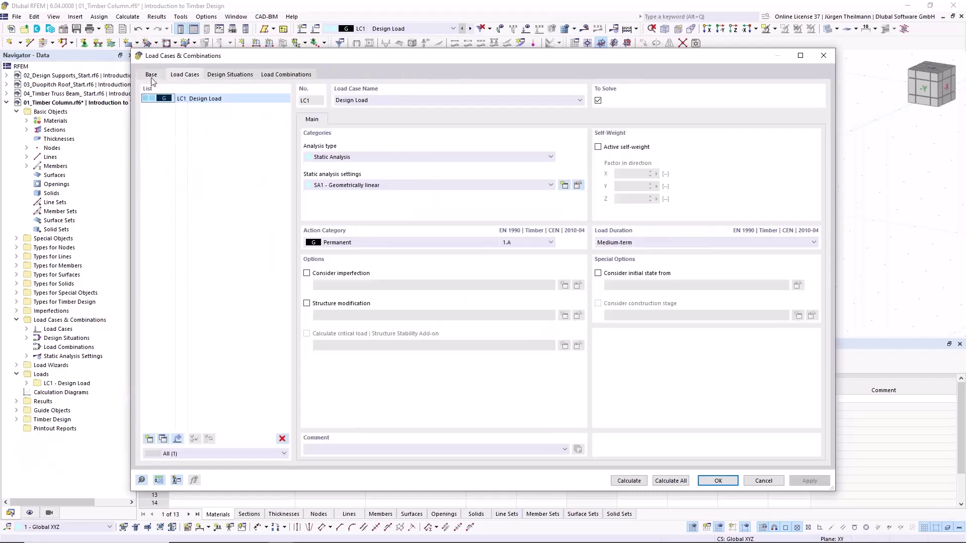
pyautogui.click(233, 75)
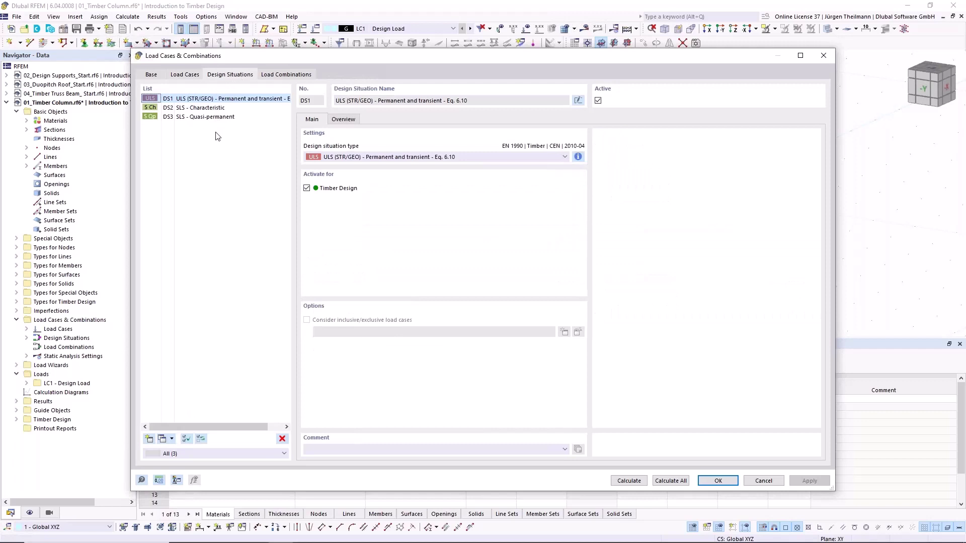
pyautogui.click(204, 107)
pyautogui.keyDown('shift'); pyautogui.click(203, 117); pyautogui.keyUp('shift')
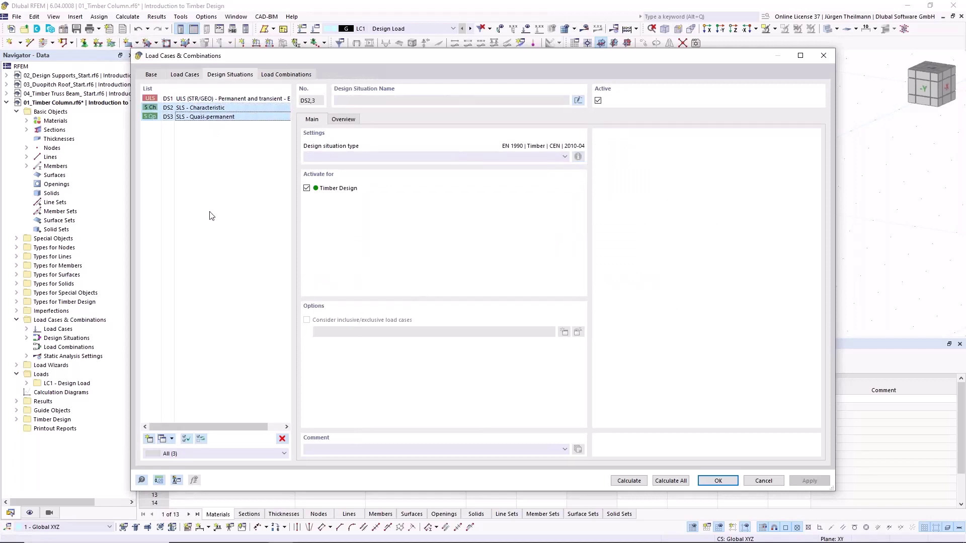
pyautogui.click(283, 439)
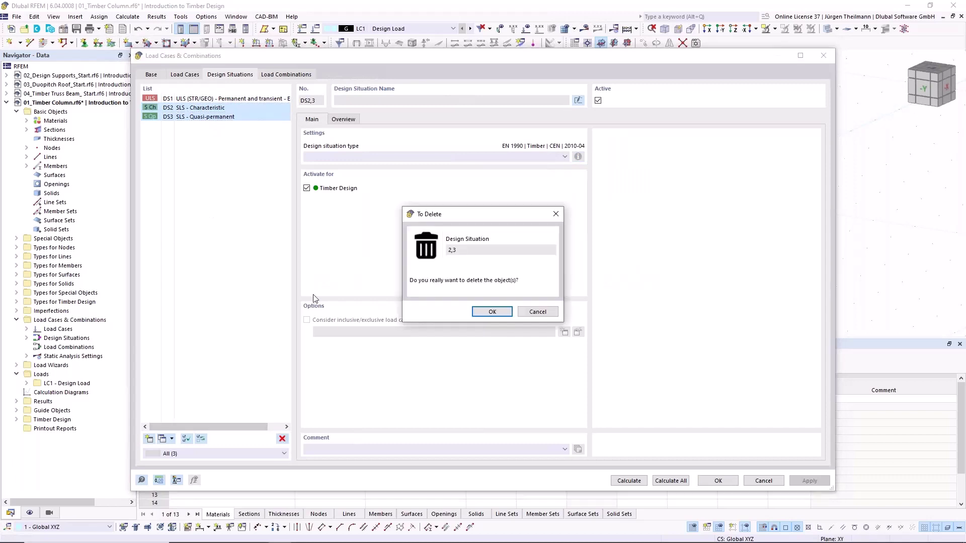
pyautogui.click(492, 312)
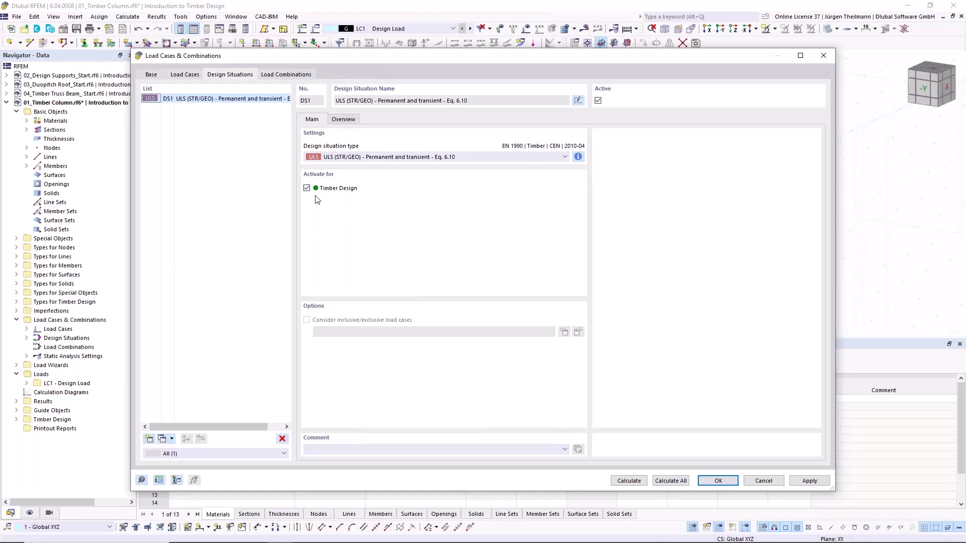
# Create load combination CO1 containing LC1 Design Load at factor 1.00 and close the dialog
pyautogui.click(289, 75)
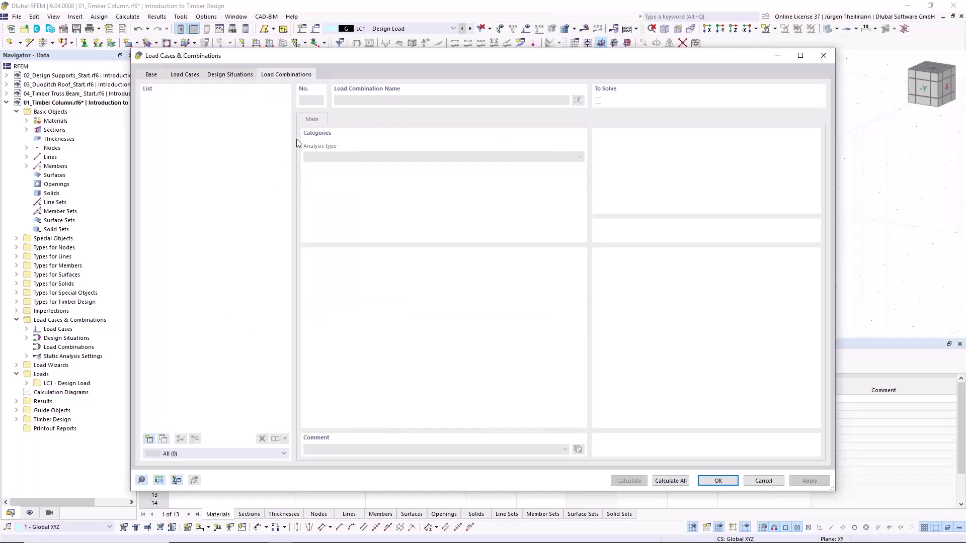
pyautogui.click(149, 439)
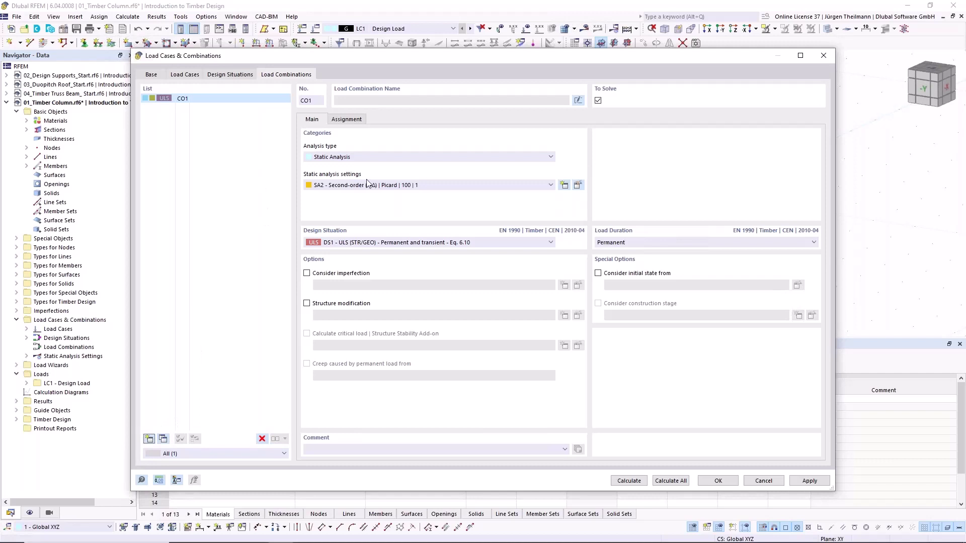
pyautogui.click(355, 121)
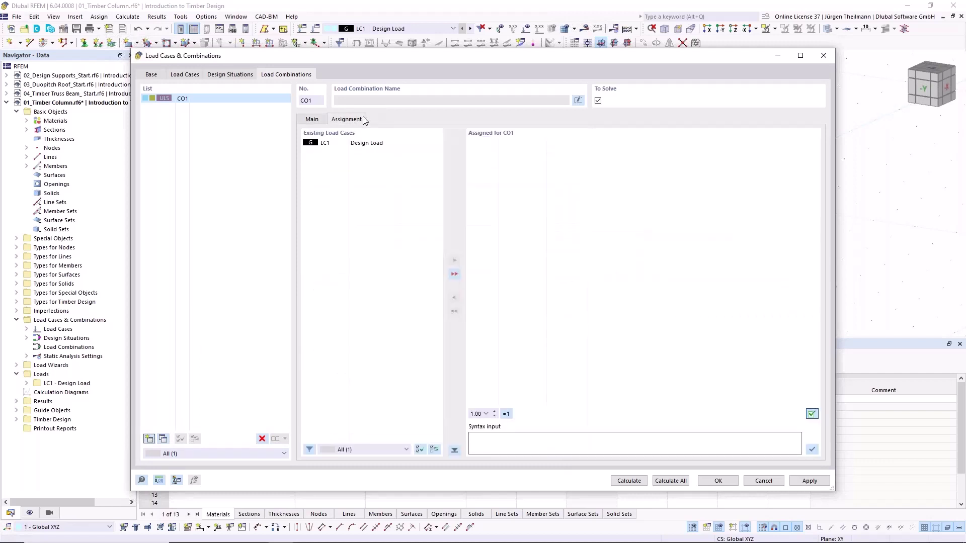
pyautogui.click(377, 143)
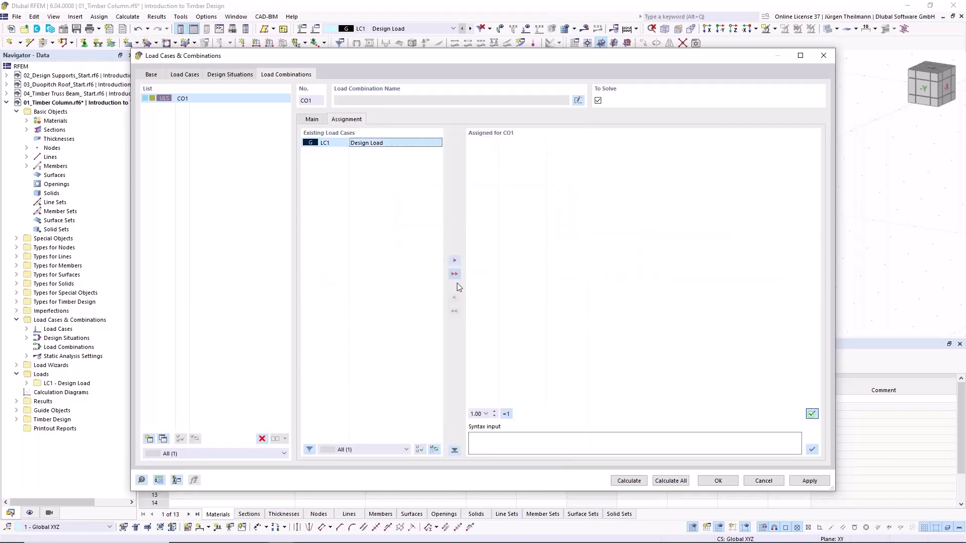
pyautogui.click(454, 261)
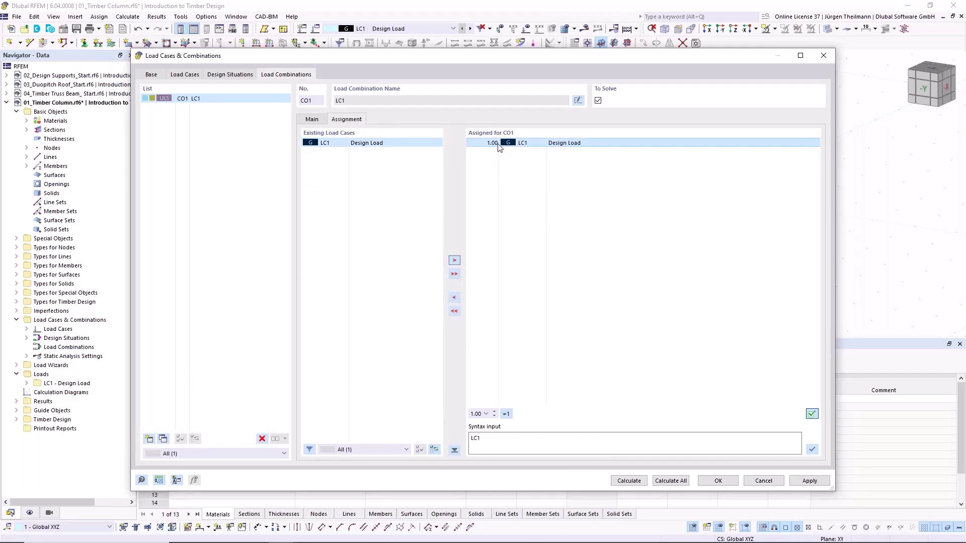
pyautogui.click(727, 480)
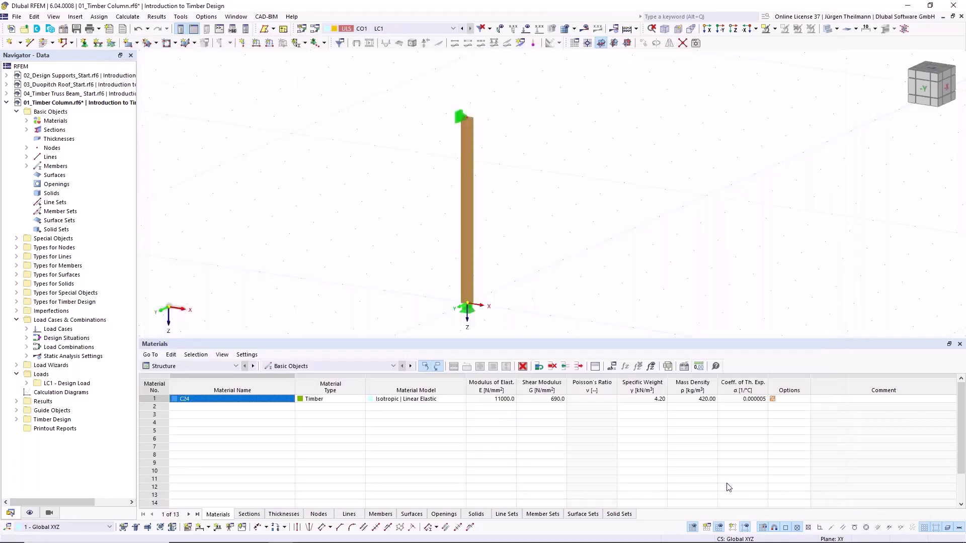
# Apply a 150 kN nodal force in direction Z on node 2 in LC1 Design Load
pyautogui.click(243, 44)
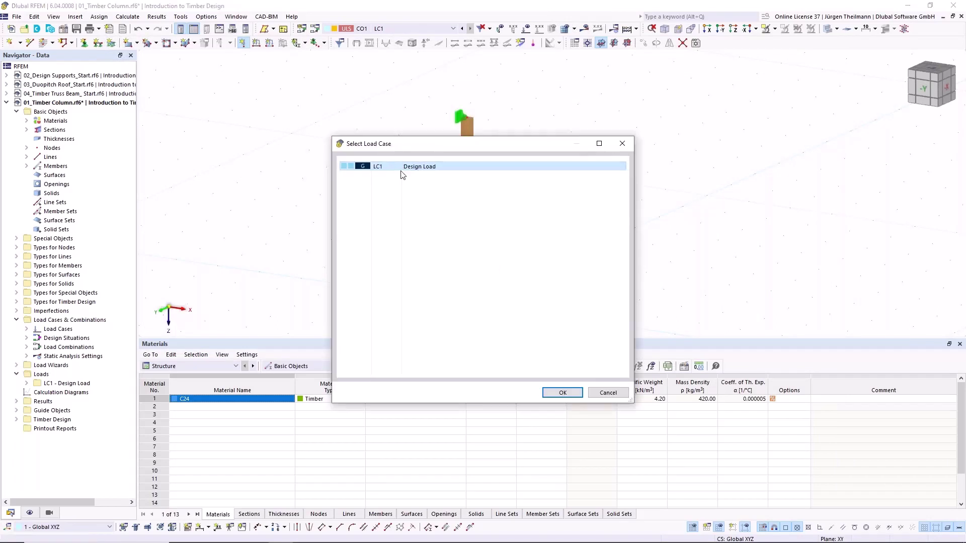
pyautogui.click(562, 393)
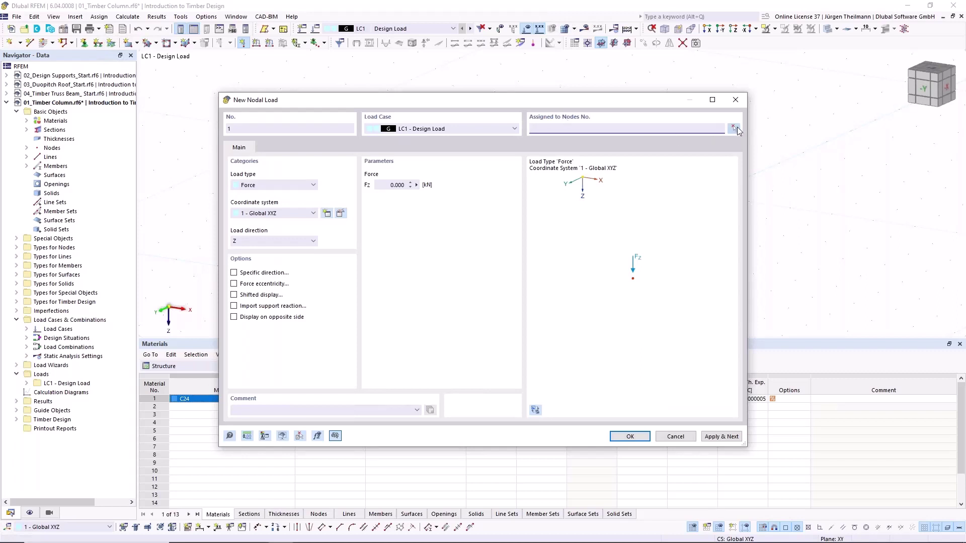
pyautogui.click(733, 129)
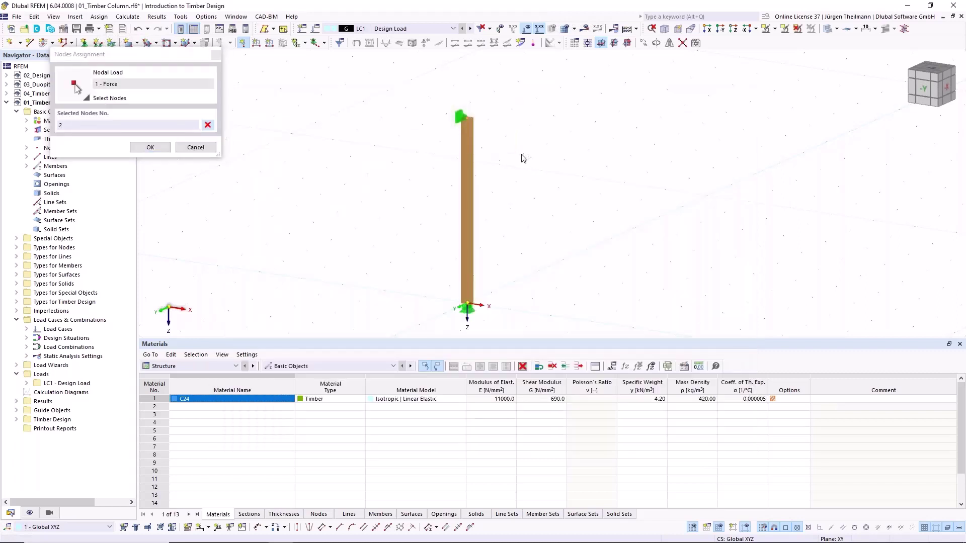
pyautogui.click(146, 147)
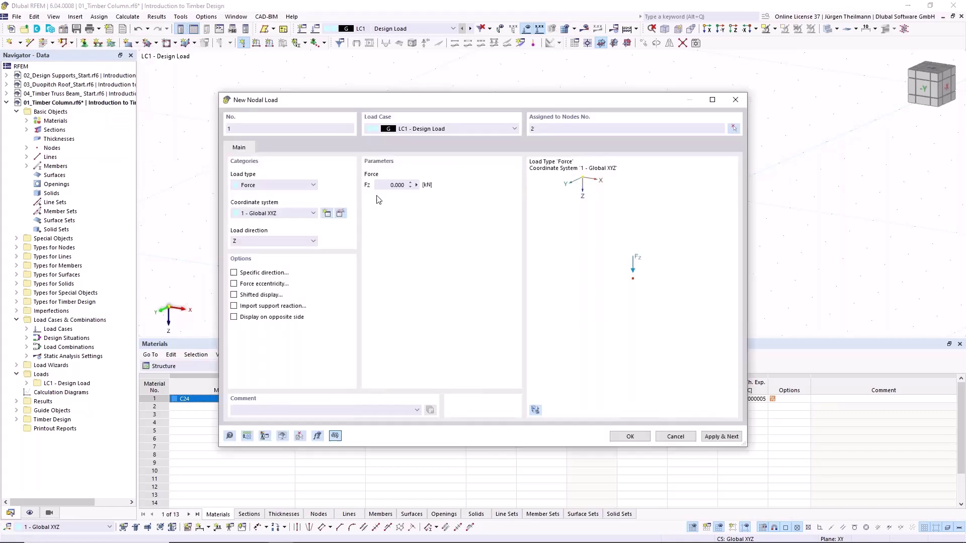
pyautogui.click(379, 185)
pyautogui.write('150')
pyautogui.click(313, 241)
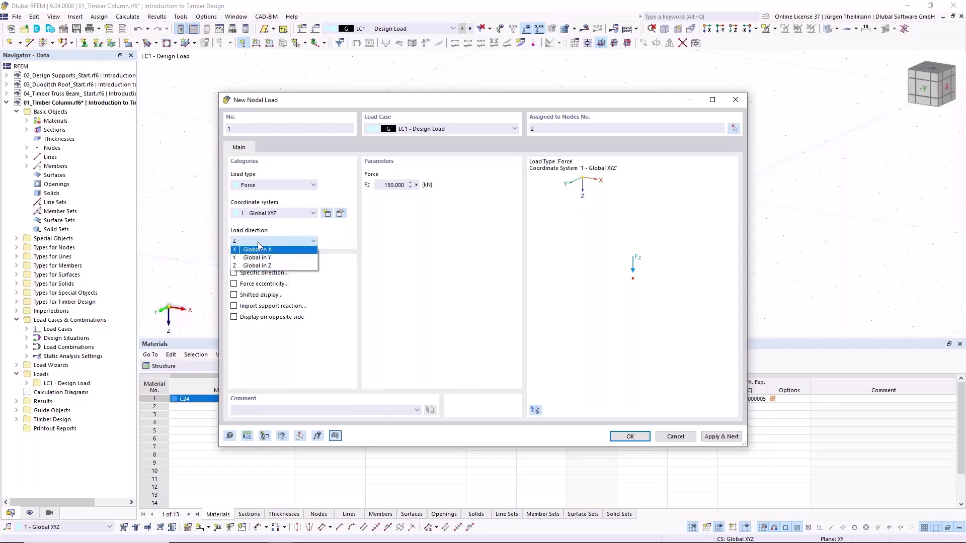
pyautogui.click(313, 241)
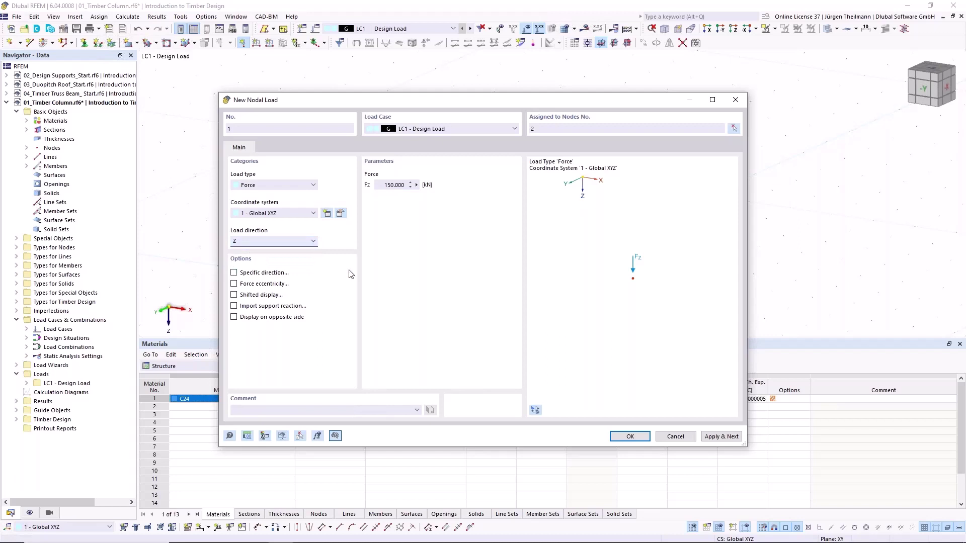
pyautogui.click(644, 438)
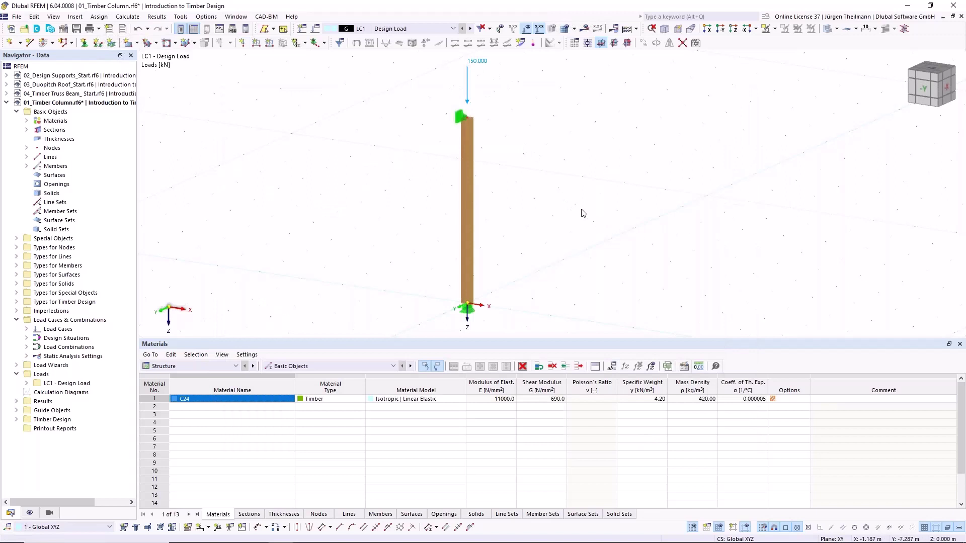
pyautogui.scroll(-1, 584, 212)
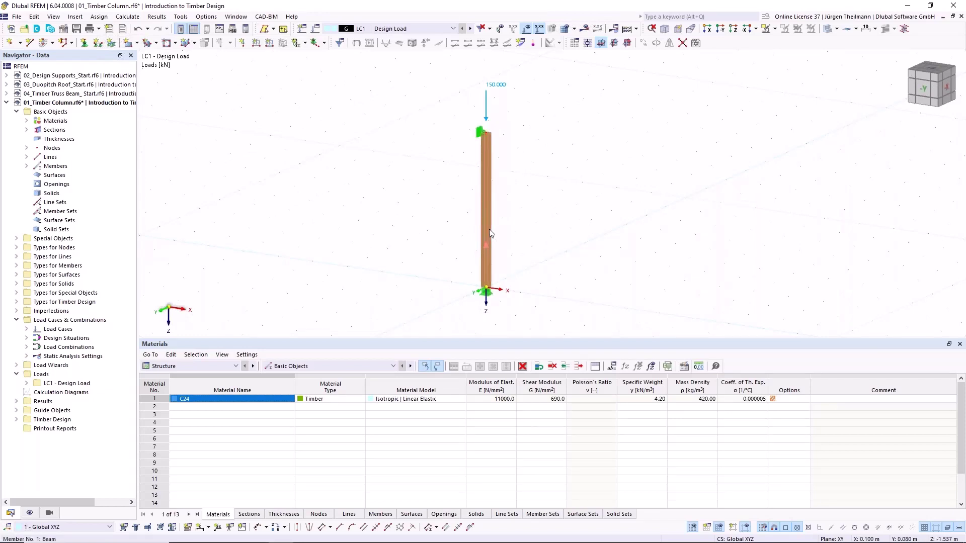
# Open column member 1's Design Types tab and list its effective length definitions
pyautogui.moveTo(490, 230)
pyautogui.doubleClick(486, 208)
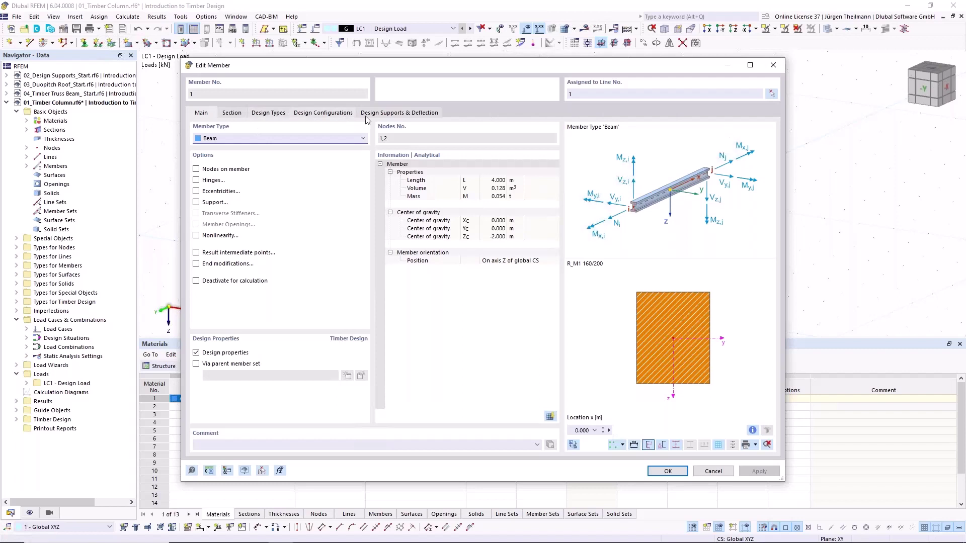
pyautogui.click(231, 117)
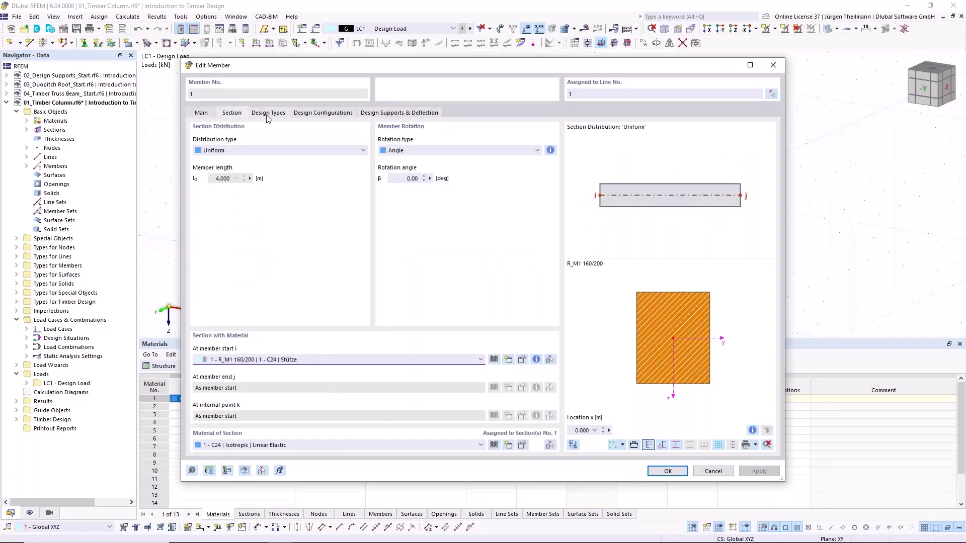
pyautogui.click(265, 118)
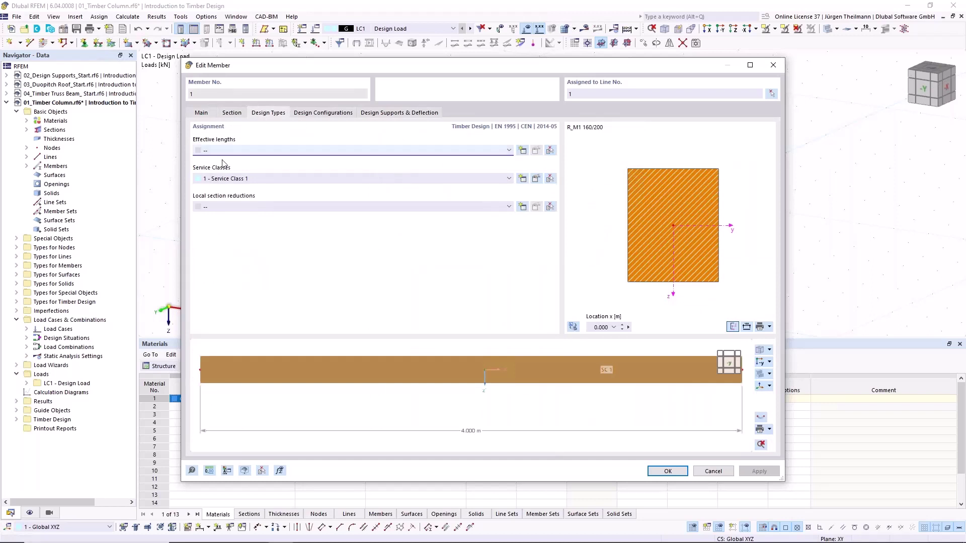
pyautogui.click(507, 151)
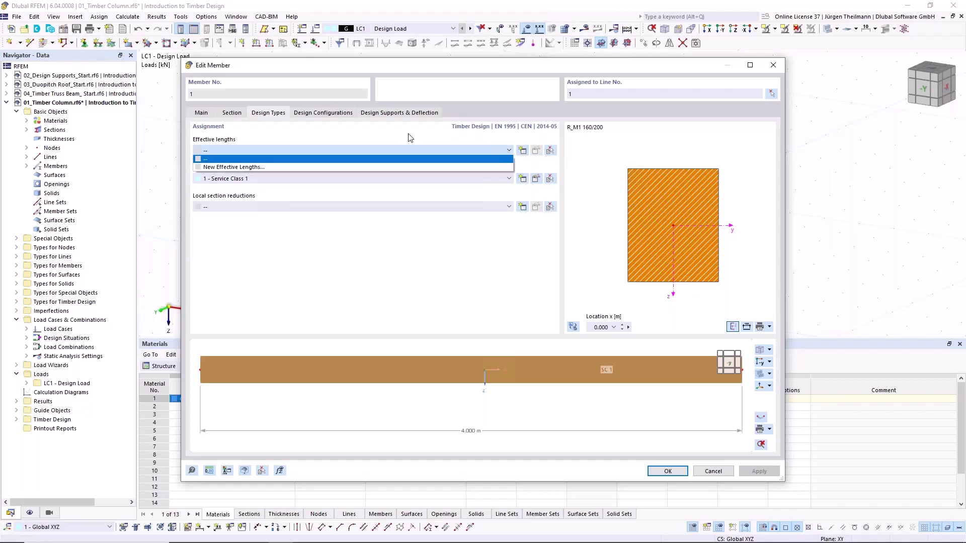
# Start a new effective-length definition without lateral-torsional buckling and show its nodal supports and factors
pyautogui.click(241, 167)
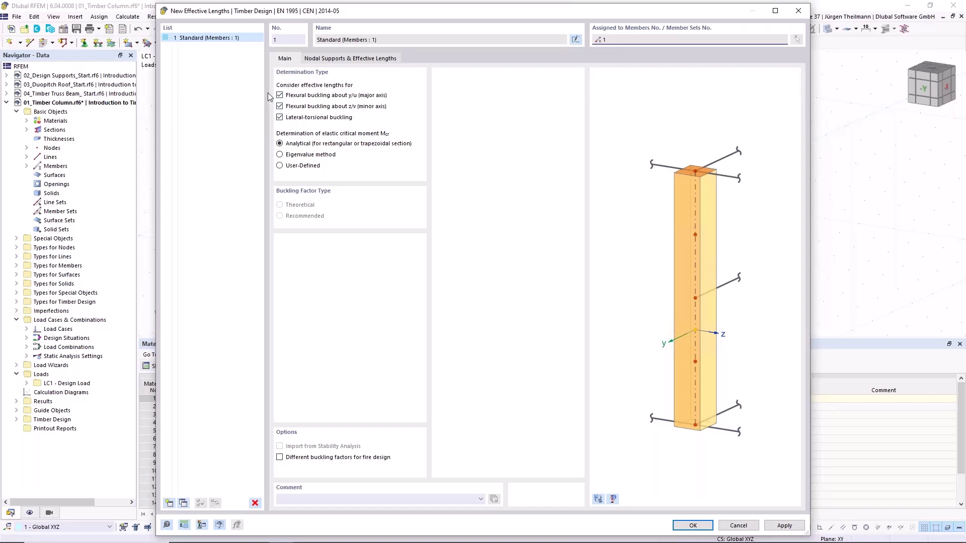
pyautogui.click(280, 117)
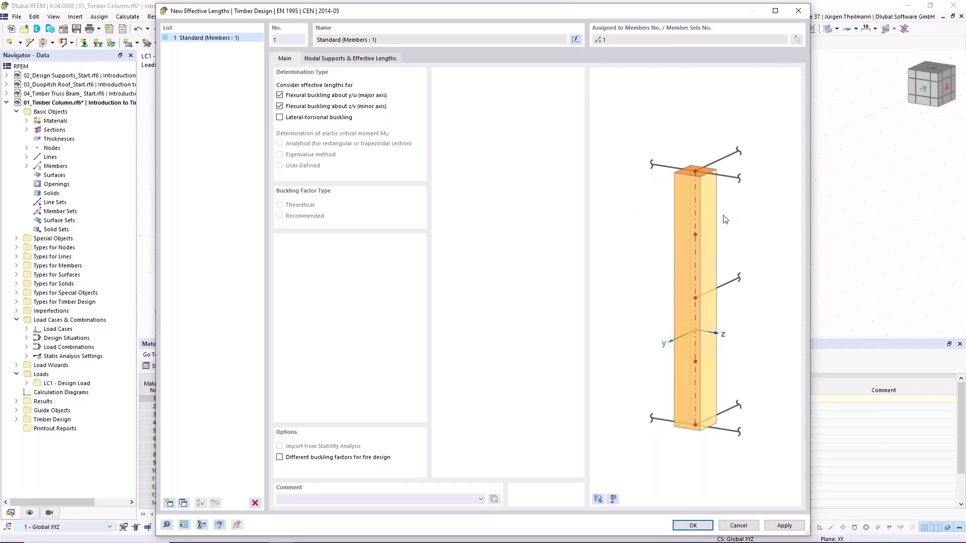
pyautogui.click(280, 117)
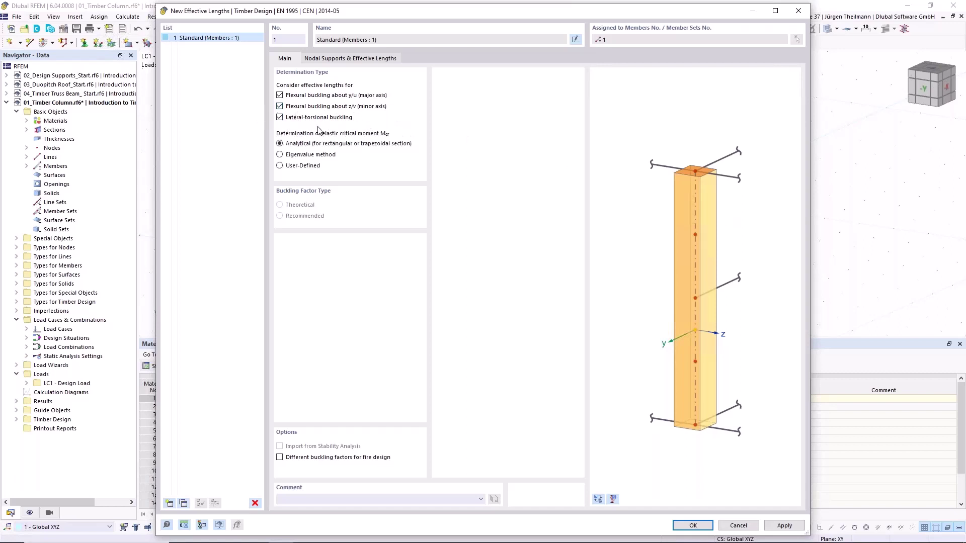
pyautogui.click(280, 117)
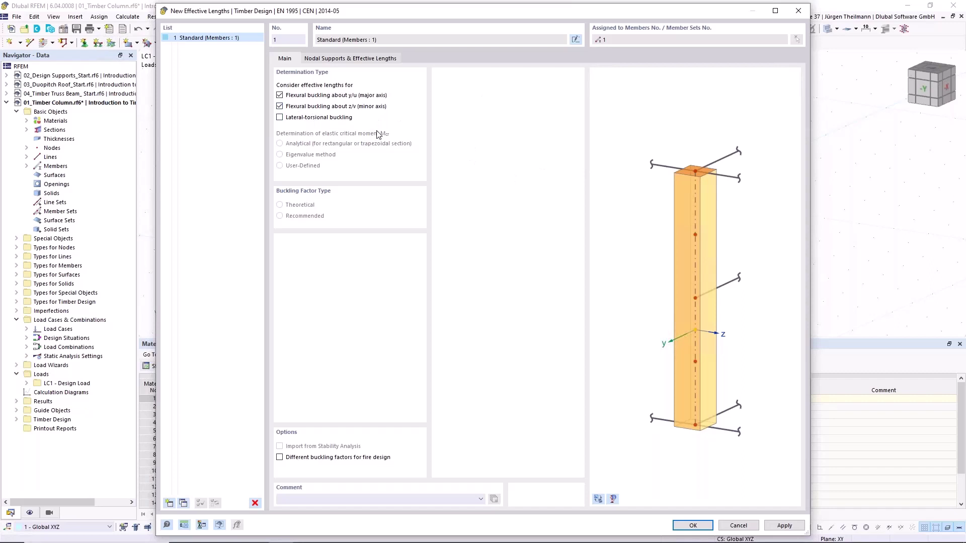
pyautogui.click(361, 58)
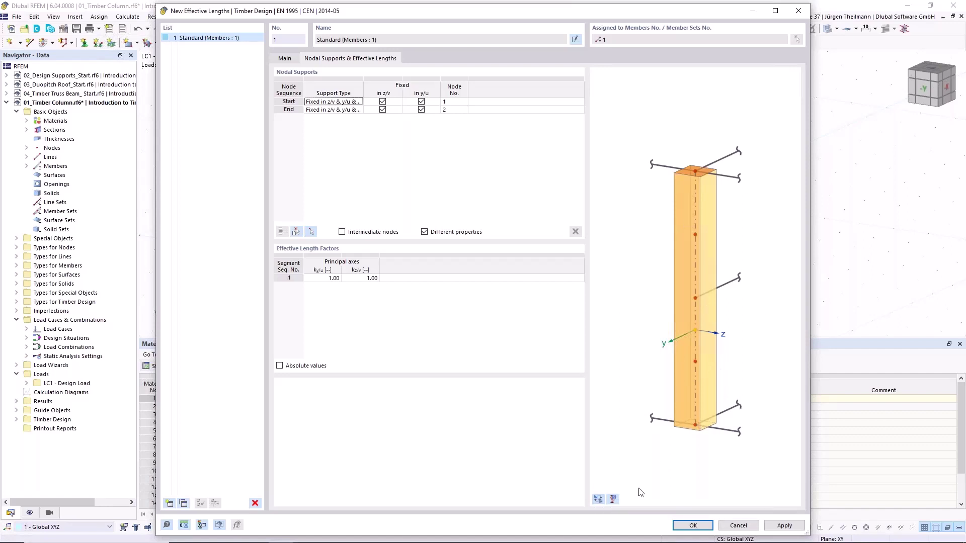
pyautogui.click(599, 499)
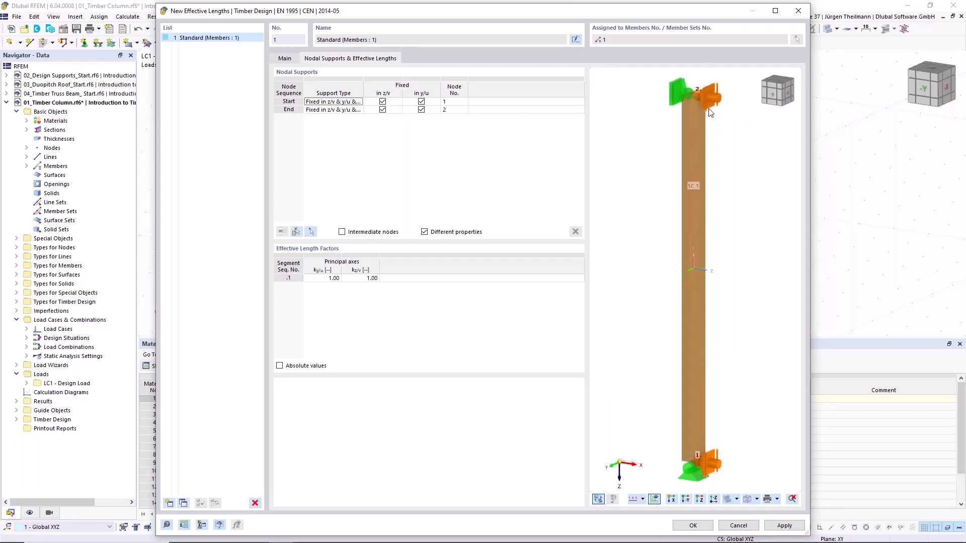
pyautogui.scroll(3, 697, 86)
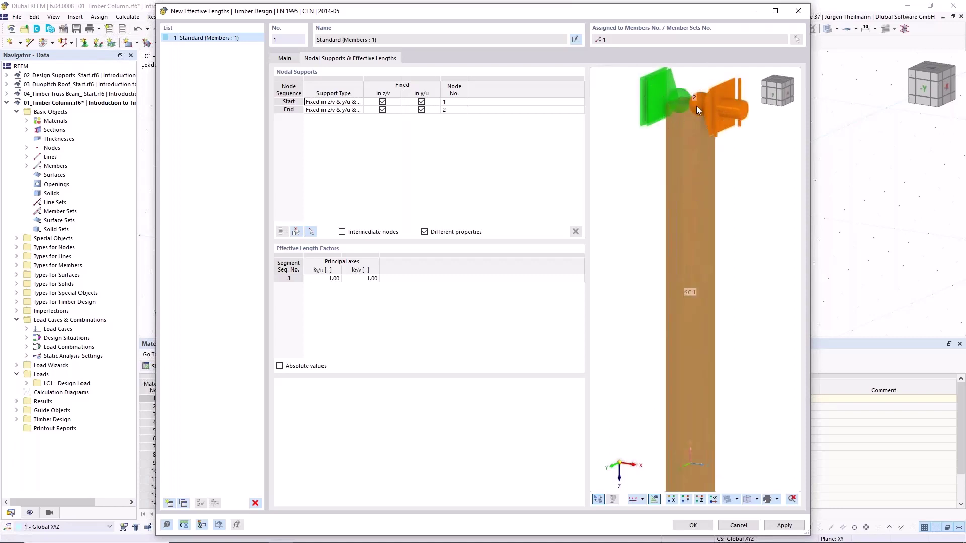
pyautogui.scroll(-3, 697, 109)
pyautogui.scroll(2, 698, 396)
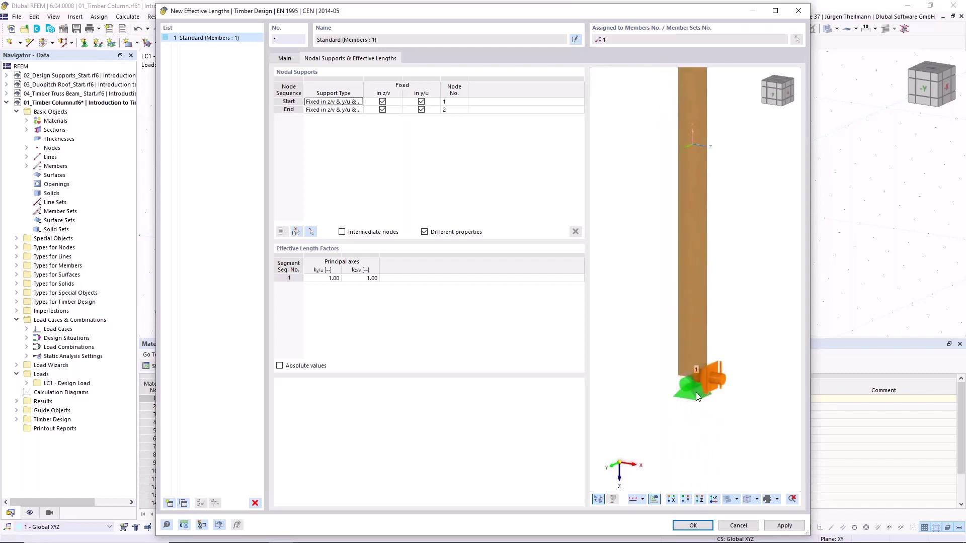
pyautogui.scroll(3, 699, 380)
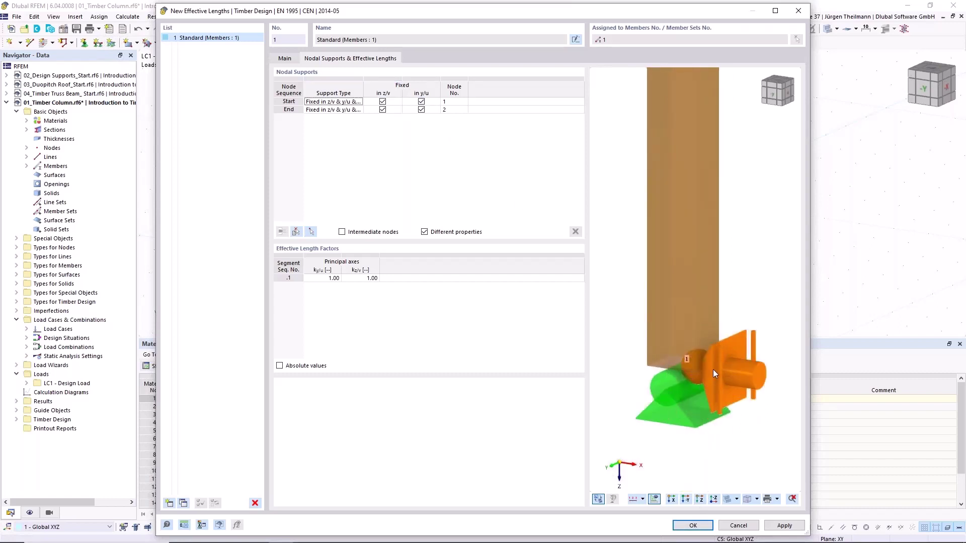
pyautogui.scroll(-3, 712, 370)
pyautogui.scroll(3, 708, 214)
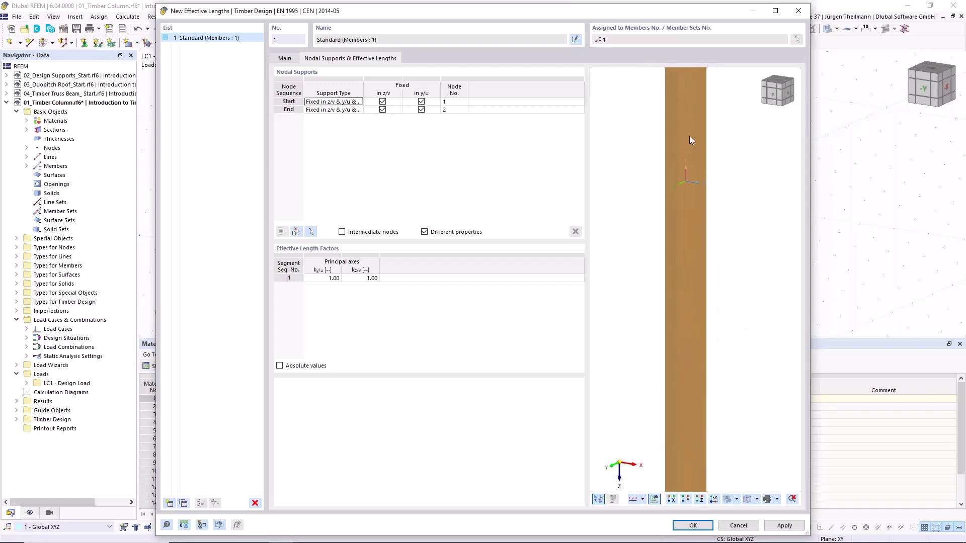
pyautogui.moveTo(691, 140); pyautogui.dragTo(706, 217, button='middle')
pyautogui.moveTo(693, 98); pyautogui.dragTo(685, 145, button='middle')
pyautogui.scroll(2, 678, 175)
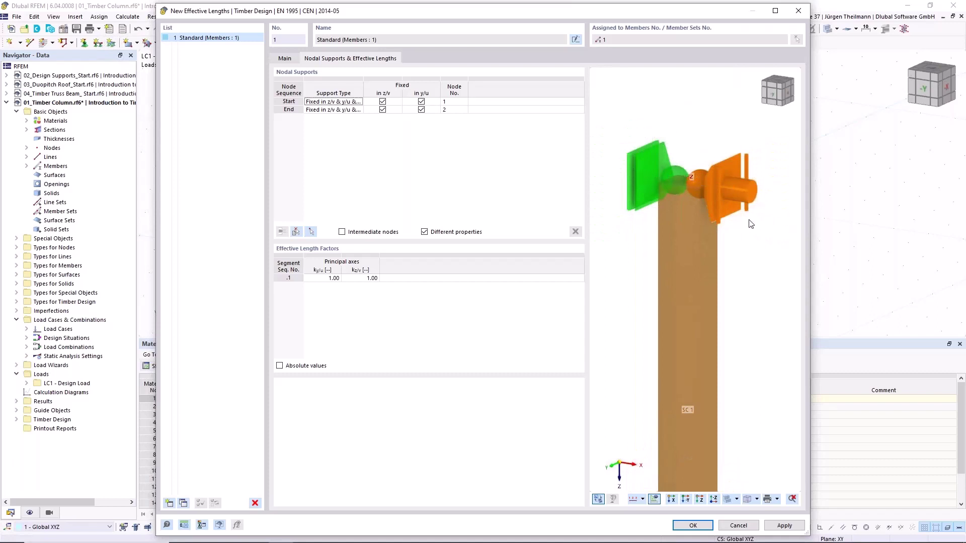
pyautogui.scroll(-2, 742, 263)
pyautogui.moveTo(732, 451); pyautogui.dragTo(688, 326, button='middle')
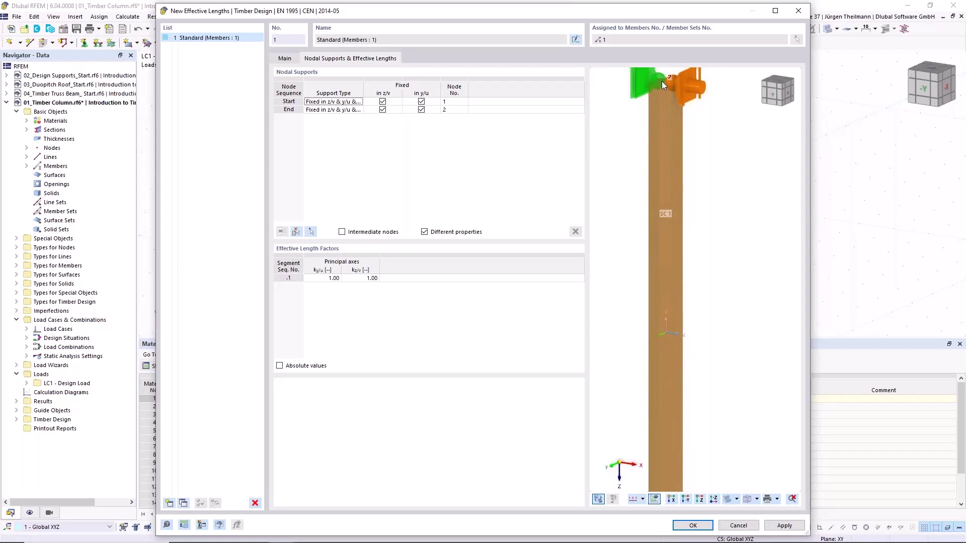
pyautogui.moveTo(662, 80); pyautogui.dragTo(669, 149, button='middle')
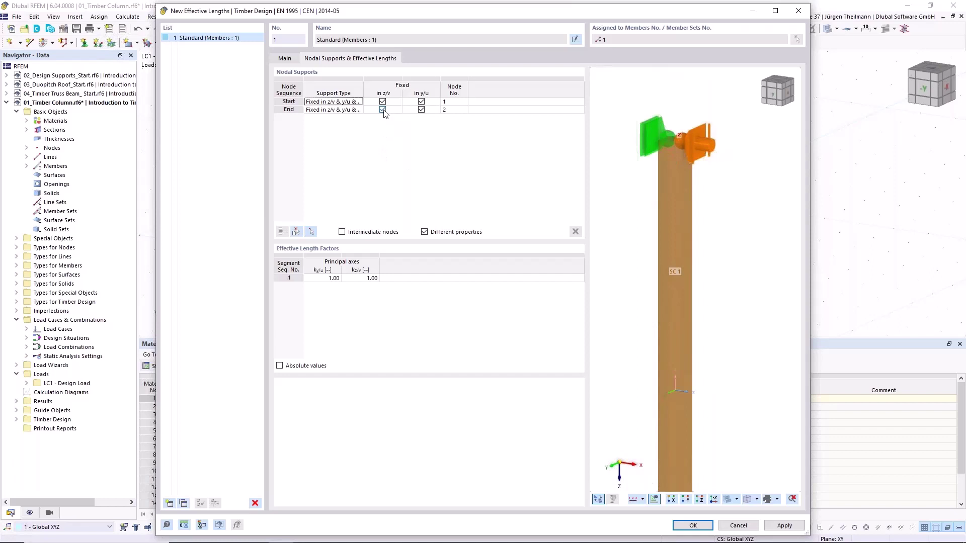
pyautogui.click(422, 110)
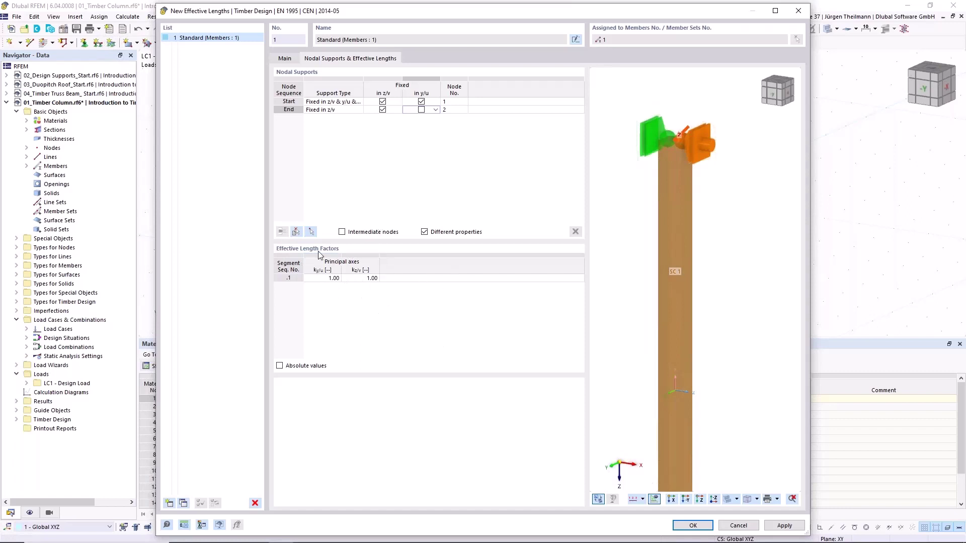
pyautogui.scroll(-3, 674, 285)
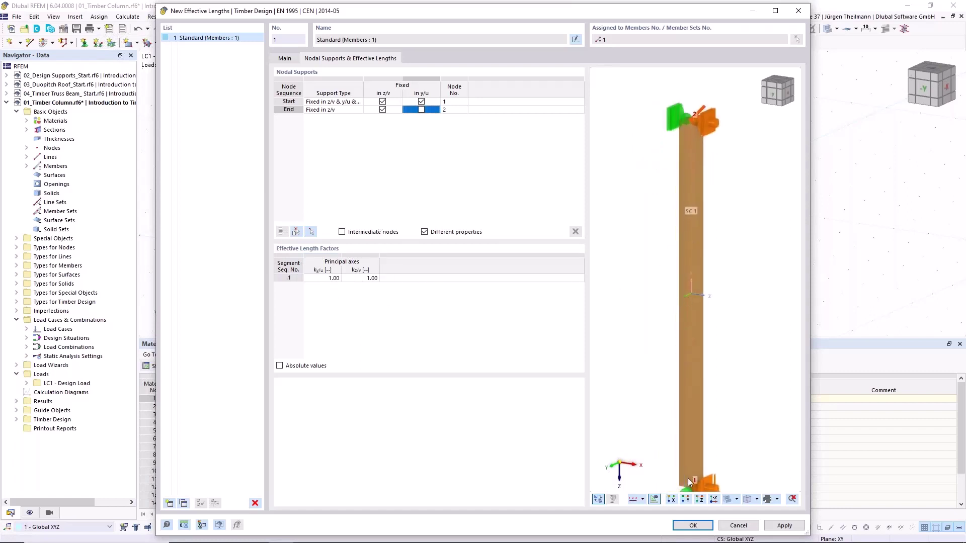
pyautogui.click(693, 526)
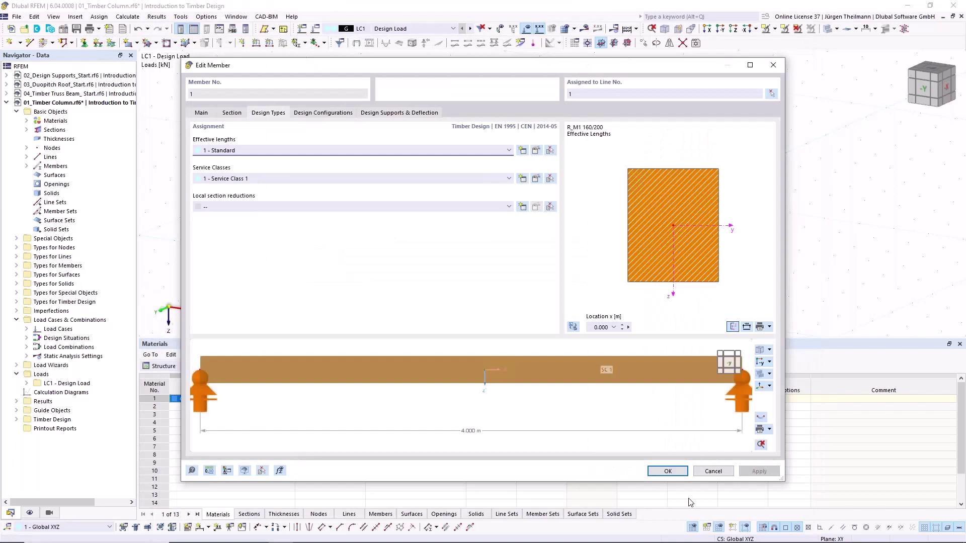
pyautogui.click(668, 471)
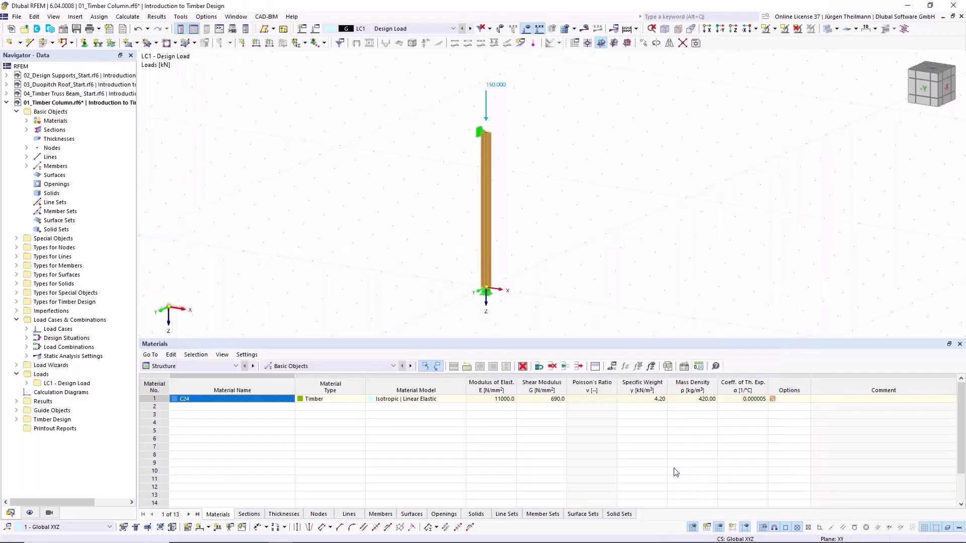
pyautogui.doubleClick(492, 211)
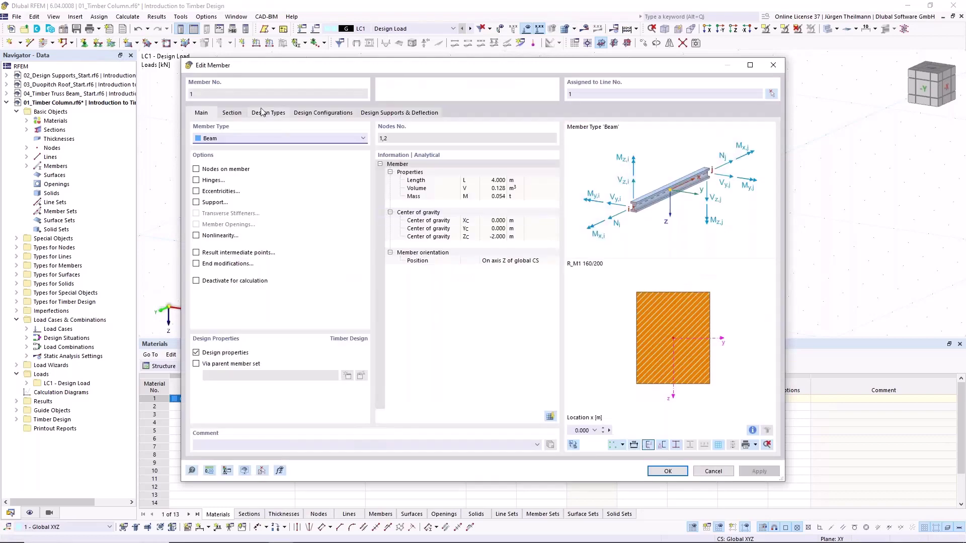
pyautogui.click(266, 113)
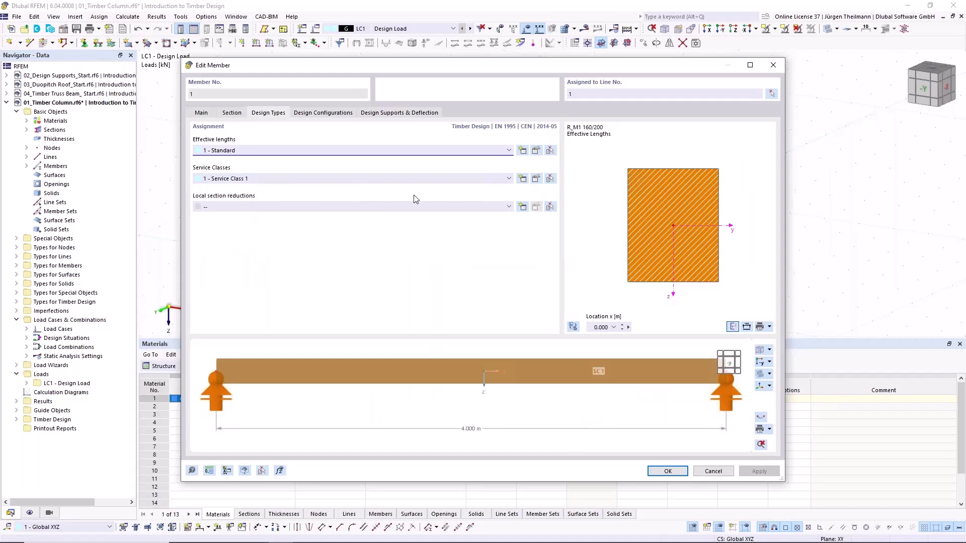
pyautogui.click(536, 179)
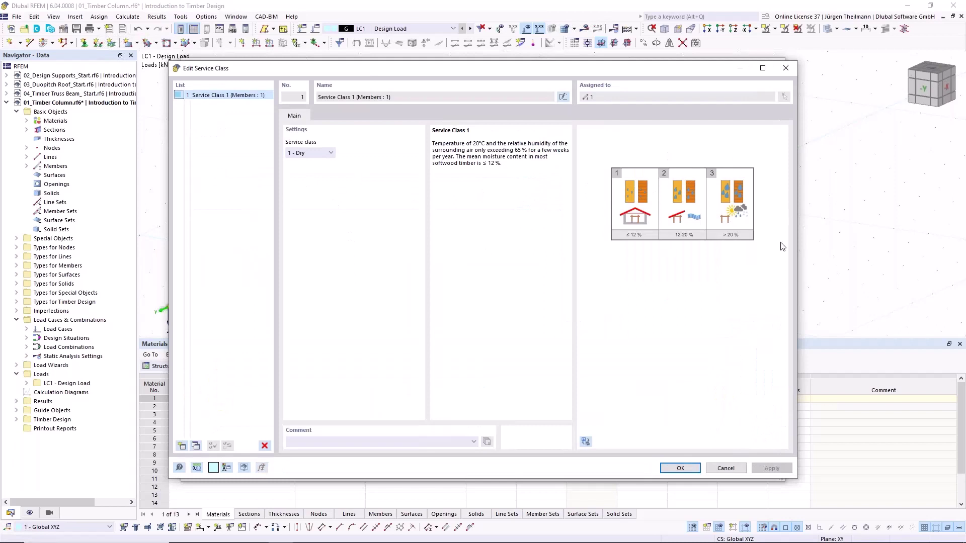
pyautogui.click(331, 154)
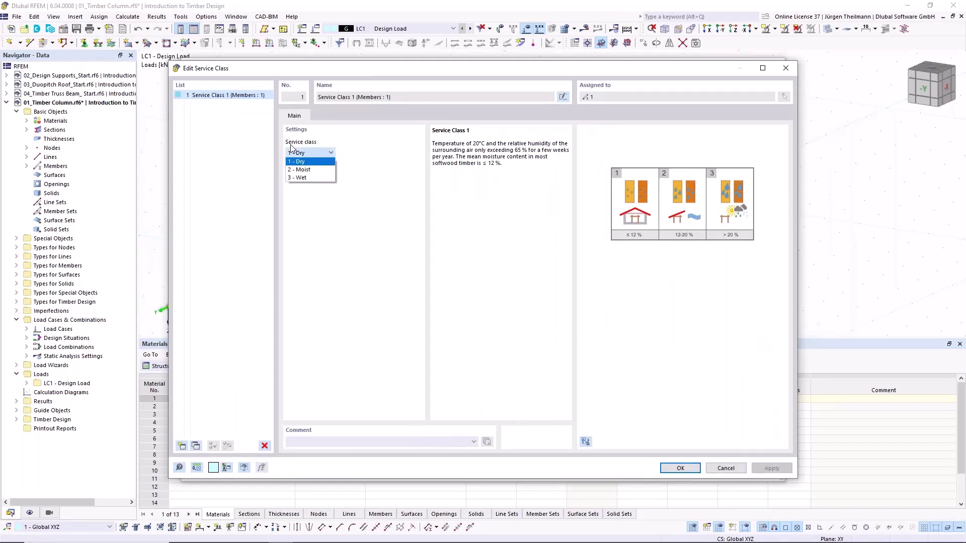
pyautogui.click(312, 163)
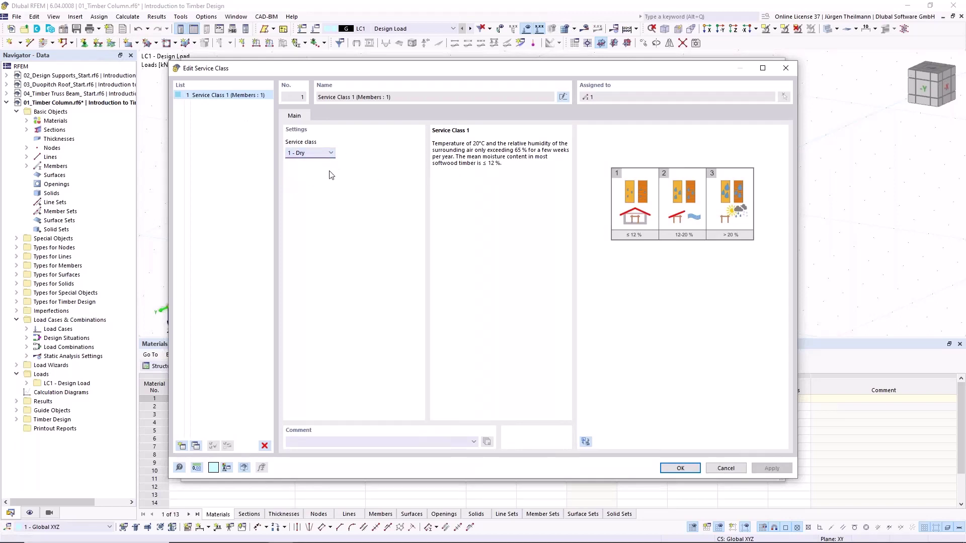
pyautogui.click(693, 473)
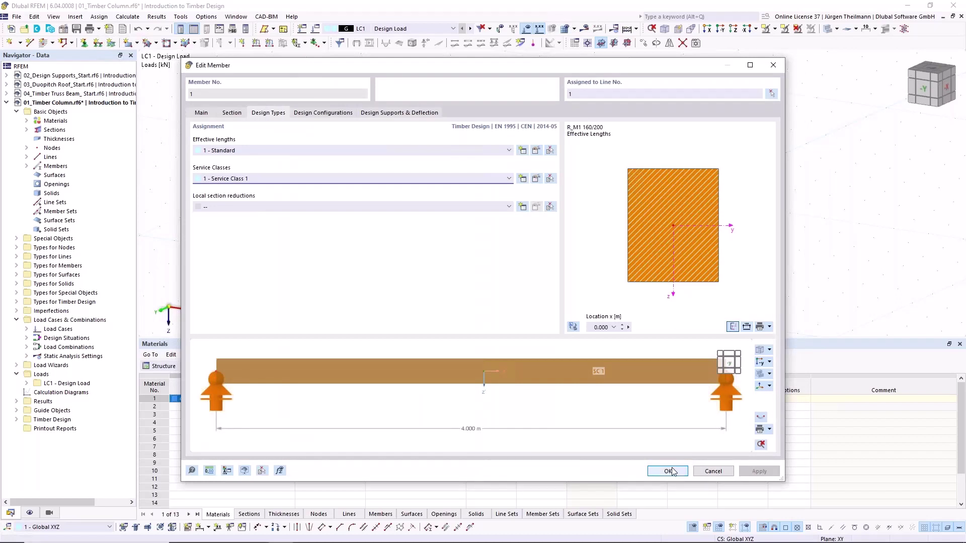
pyautogui.click(673, 471)
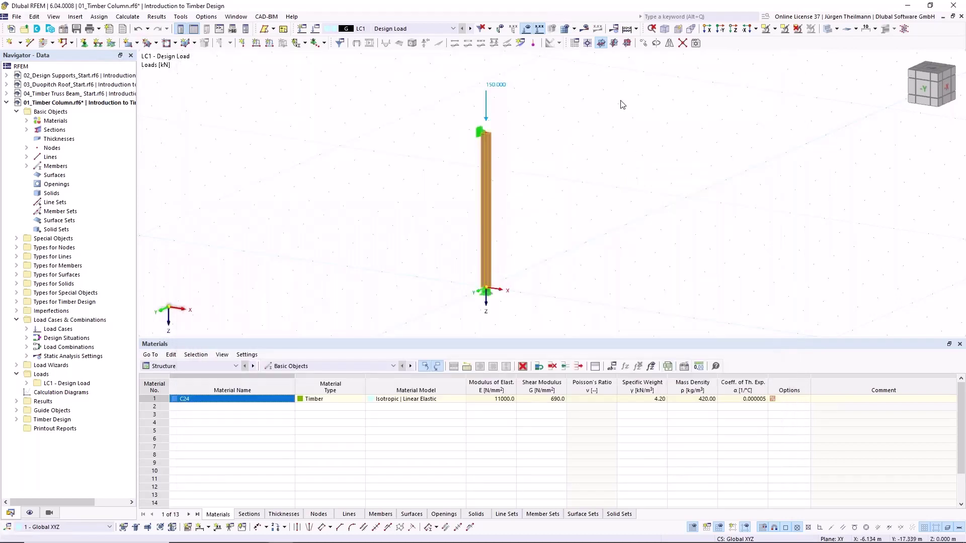
# Run the Timber Design calculation and open details of the 0.922 ST1300 stability check
pyautogui.click(637, 30)
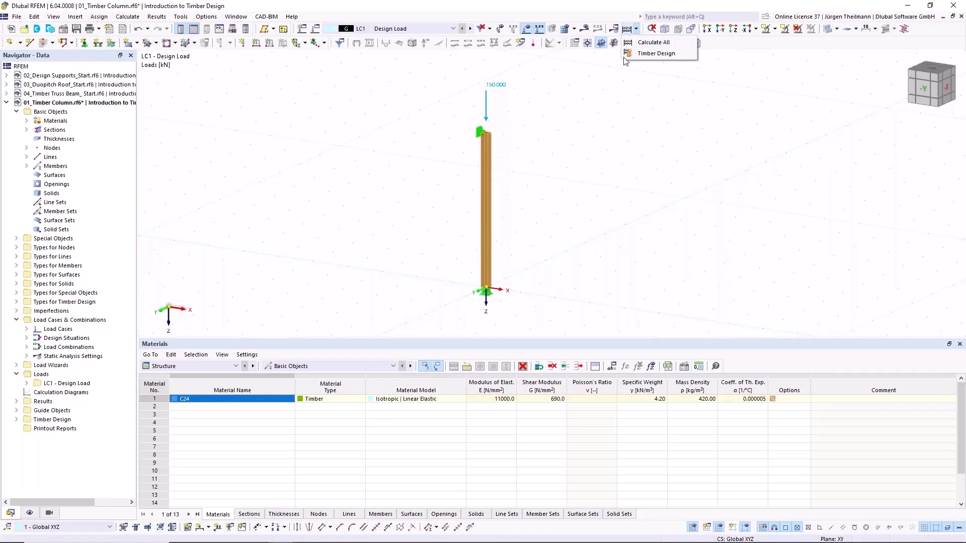
pyautogui.click(648, 54)
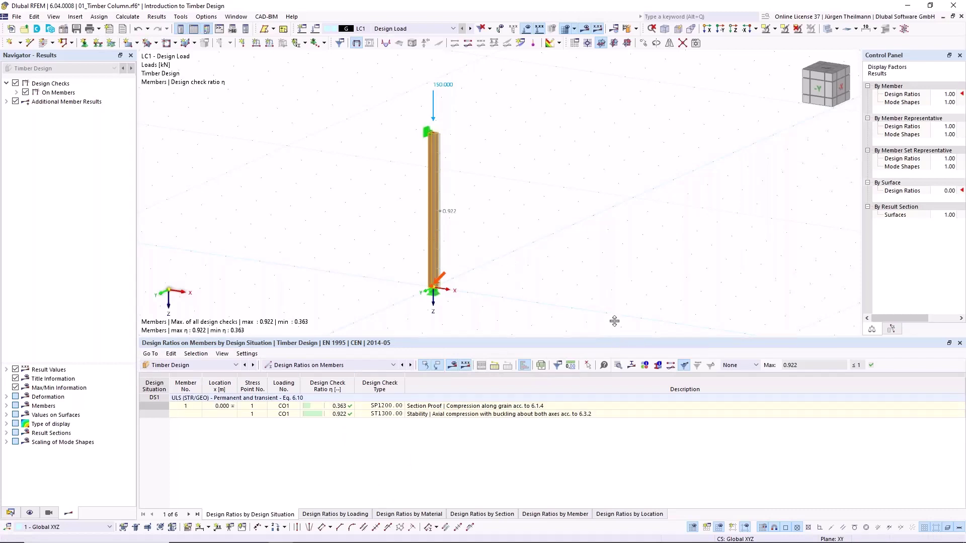
pyautogui.moveTo(613, 346); pyautogui.dragTo(614, 323)
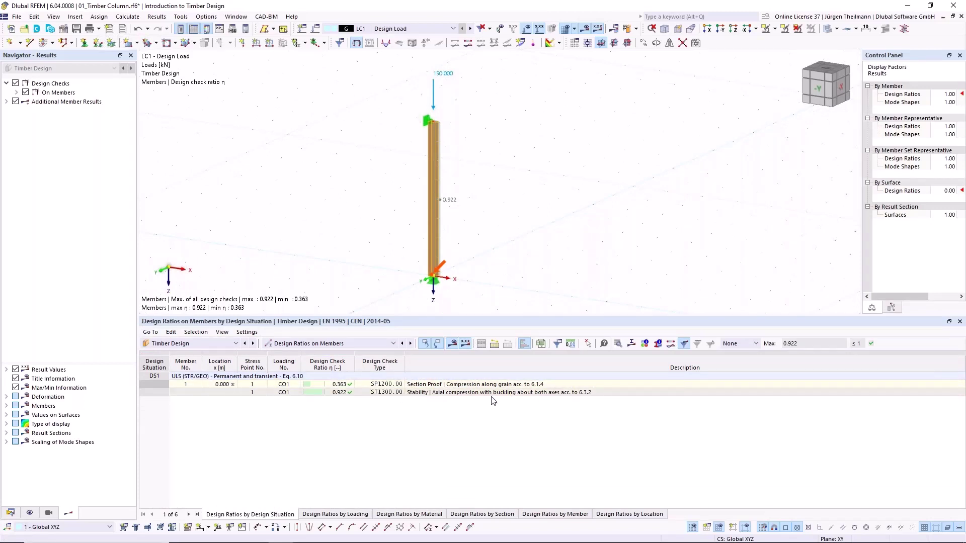
pyautogui.click(423, 393)
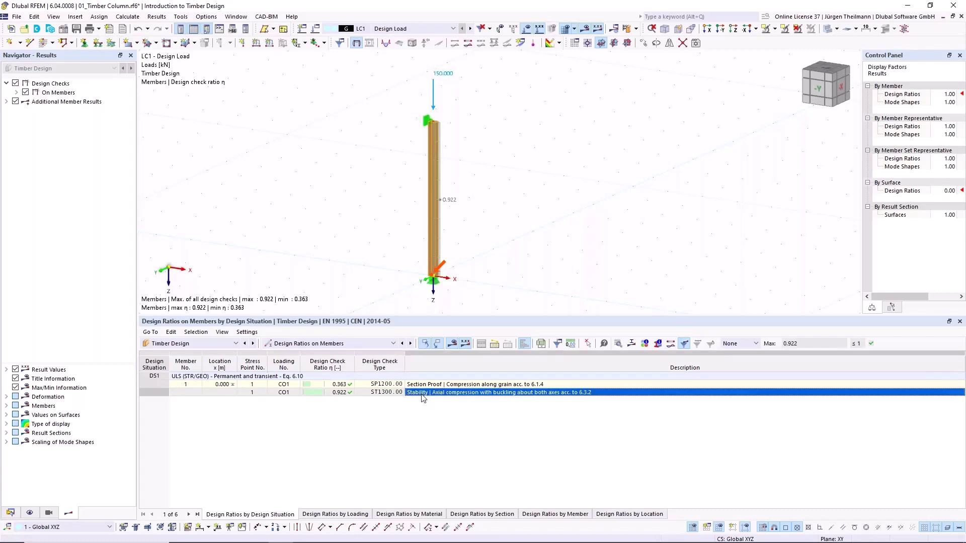
pyautogui.doubleClick(422, 394)
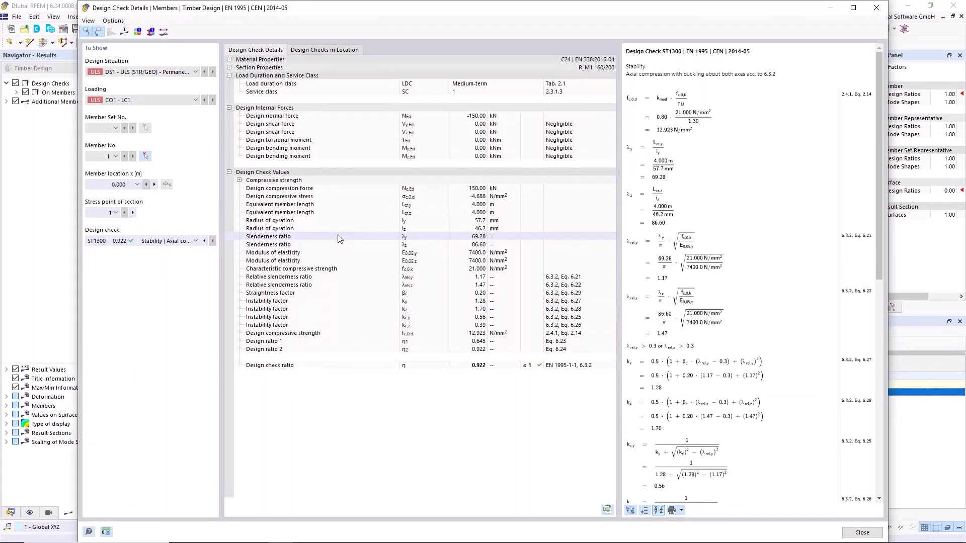
# Review the ST1300 stability check formulas, then close the Design Check Details dialog
pyautogui.scroll(-2, 765, 281)
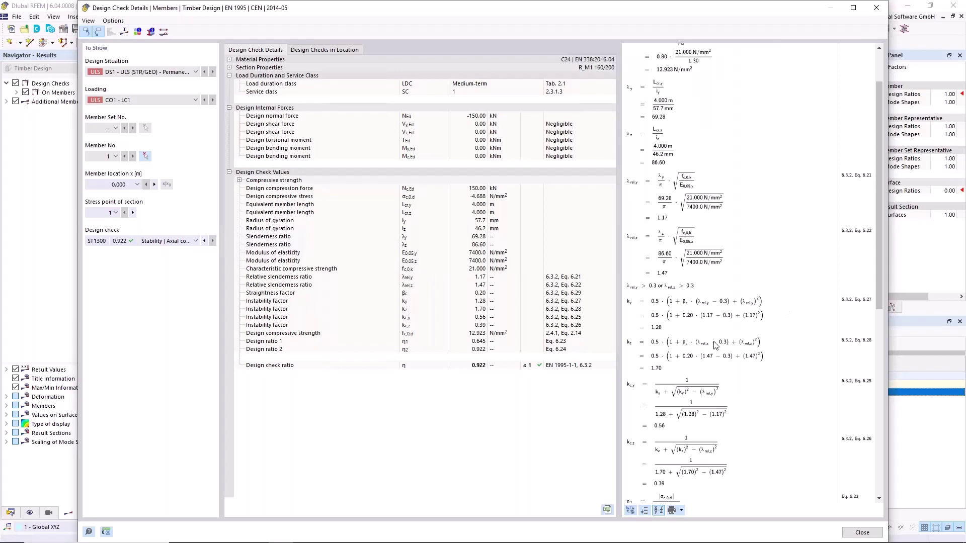
pyautogui.scroll(-3, 721, 353)
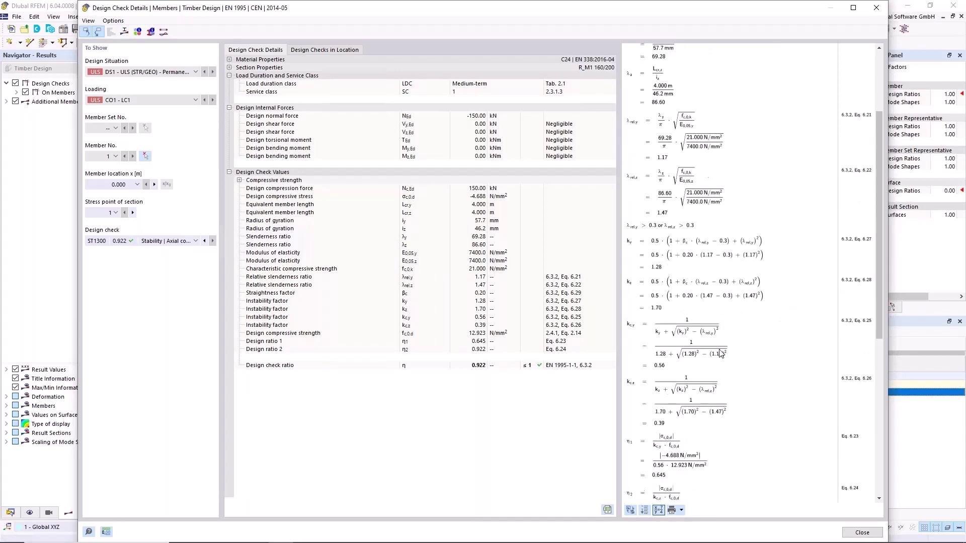
pyautogui.scroll(6, 717, 332)
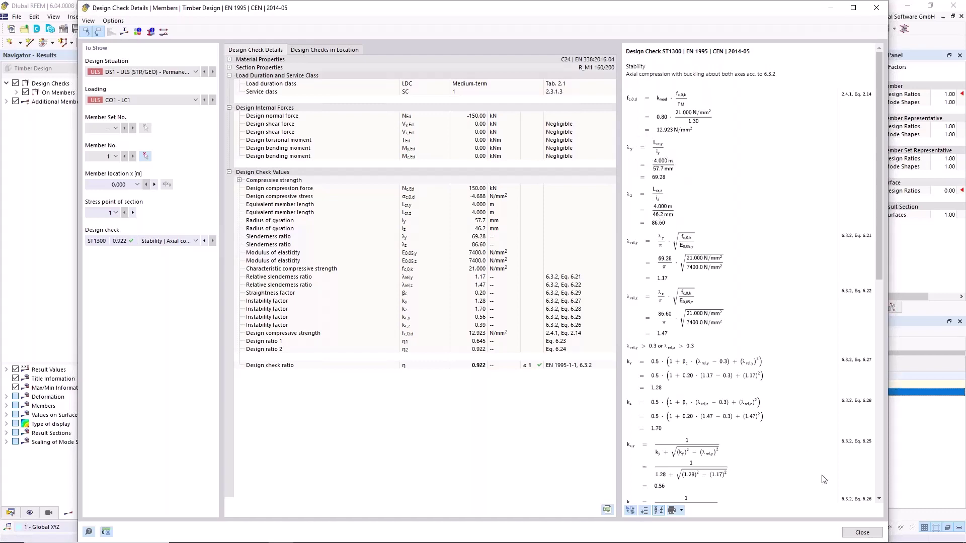
pyautogui.click(861, 532)
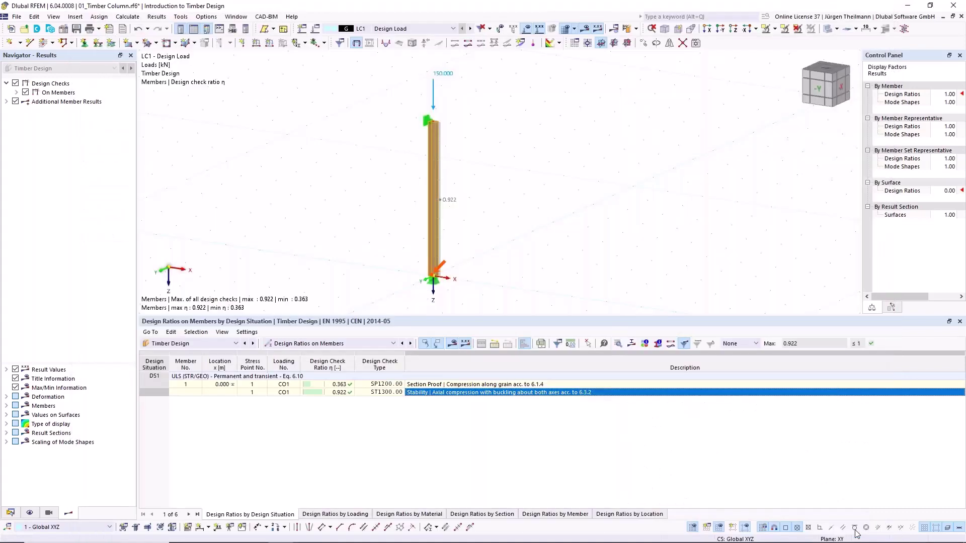
# Open the Nodal Supports & Effective Lengths tab of member 1's 1 - Standard effective lengths
pyautogui.doubleClick(429, 190)
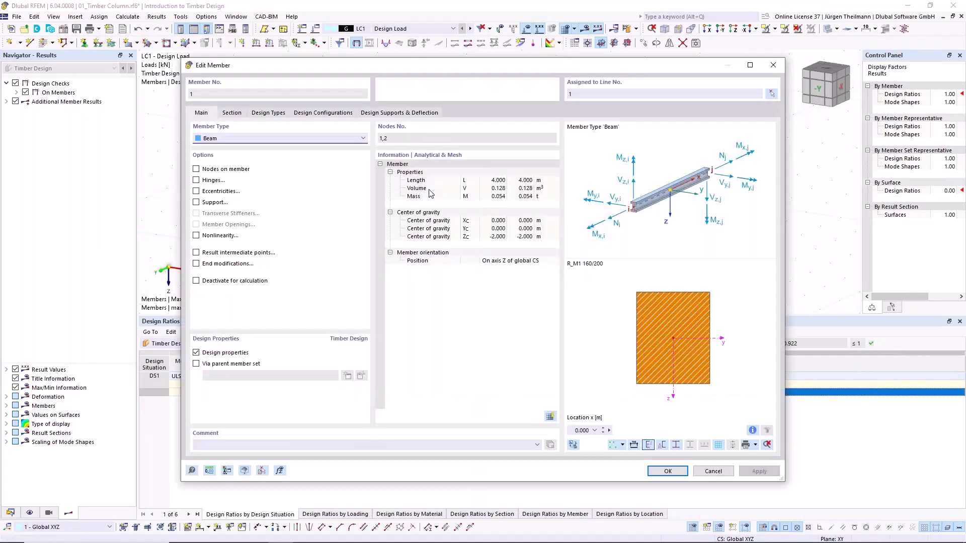
pyautogui.click(270, 113)
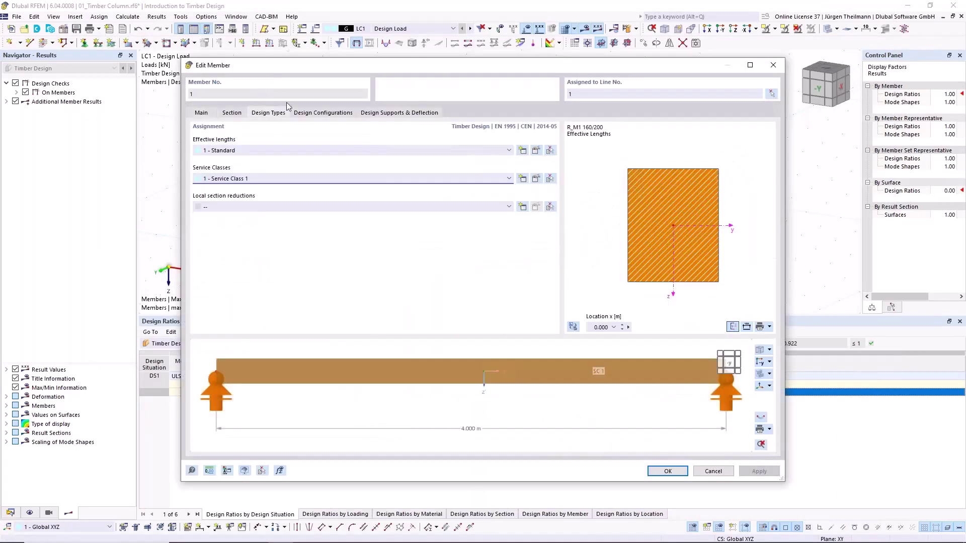
pyautogui.click(536, 151)
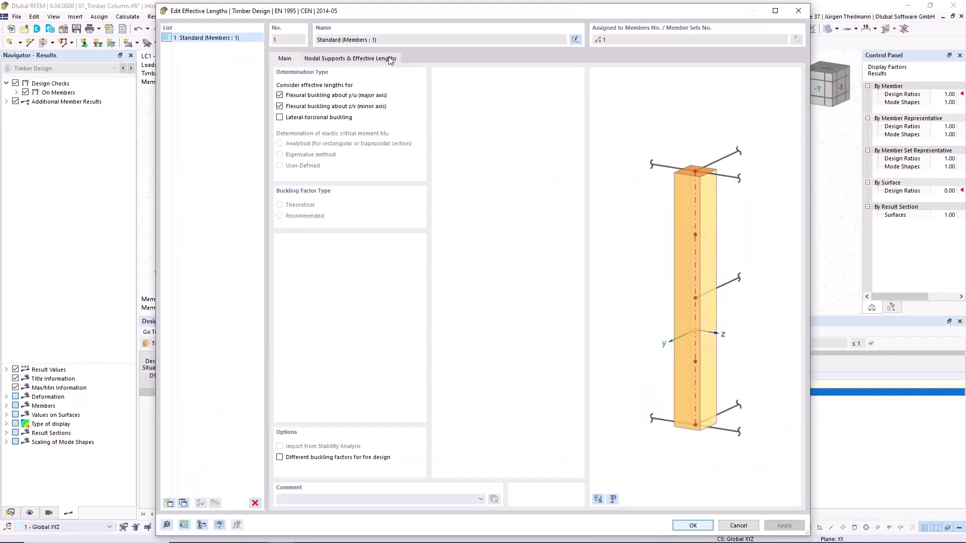
pyautogui.click(388, 56)
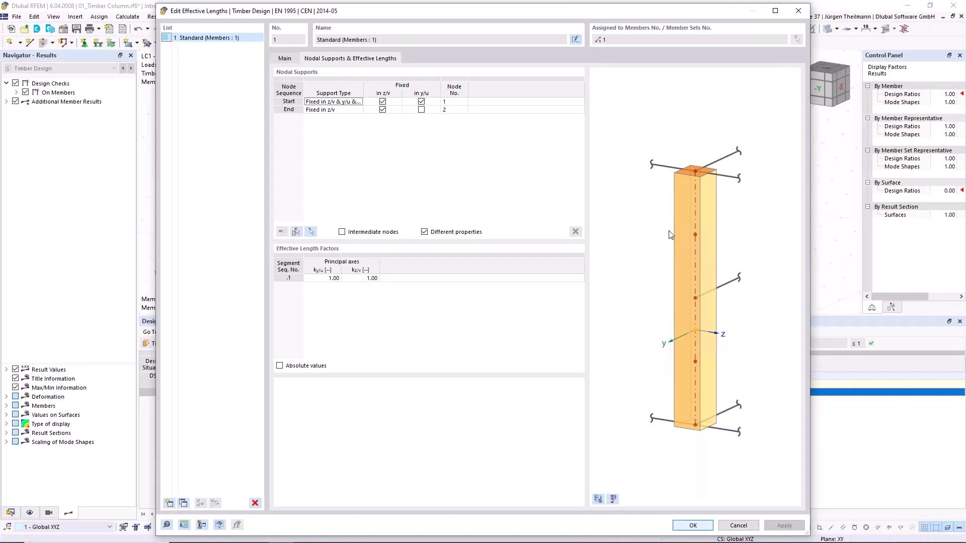
# Inspect the factor legend and 3-D column preview, with both length factors at 1.00
pyautogui.click(614, 499)
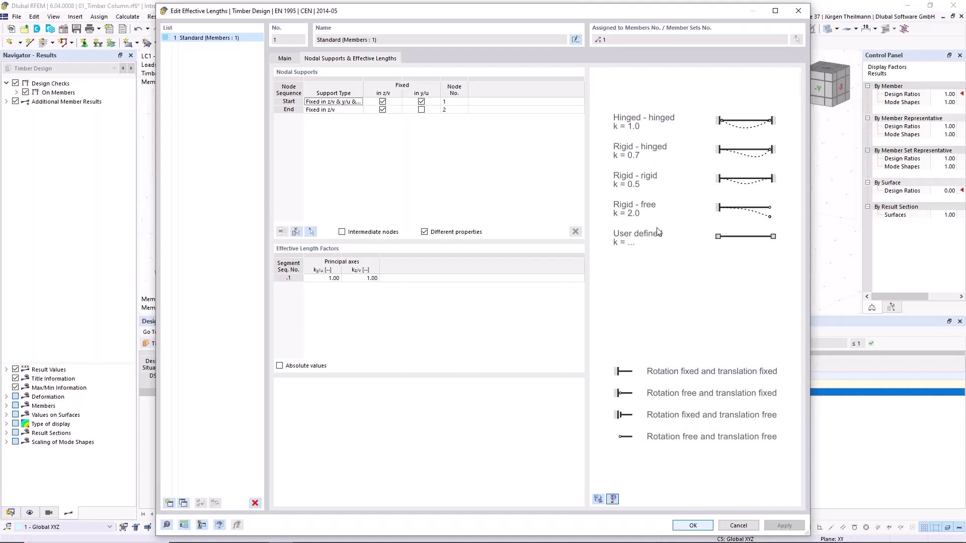
pyautogui.click(598, 500)
pyautogui.scroll(3, 704, 102)
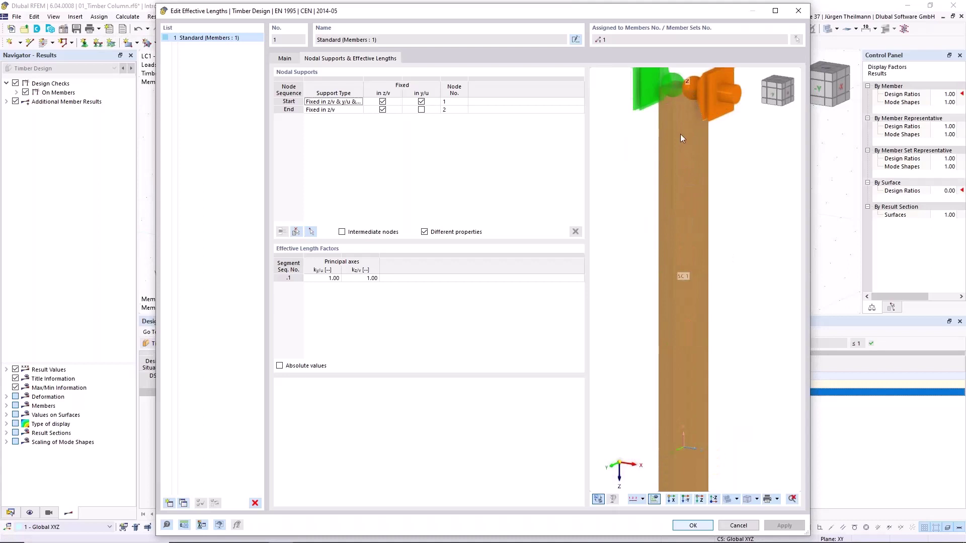
pyautogui.moveTo(683, 139); pyautogui.dragTo(711, 186, button='middle')
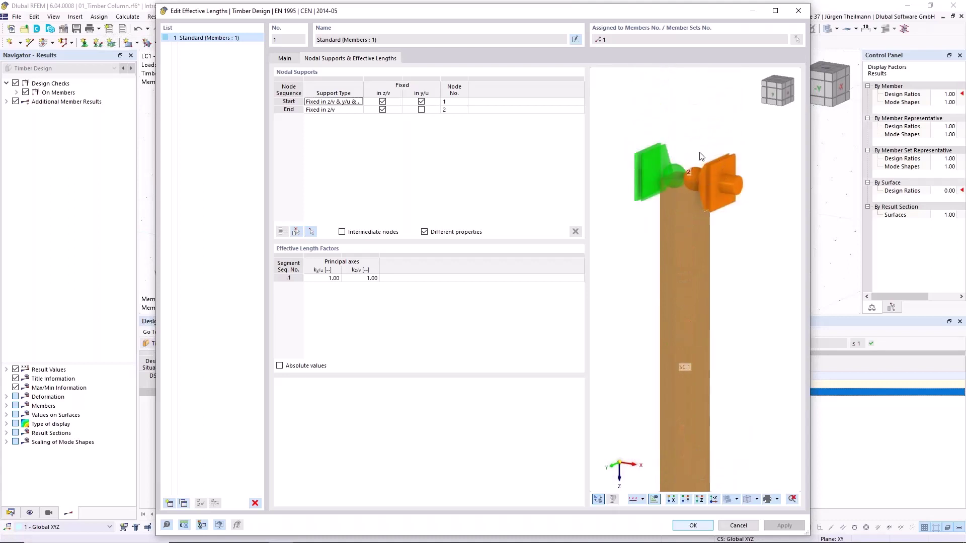
pyautogui.scroll(-5, 696, 177)
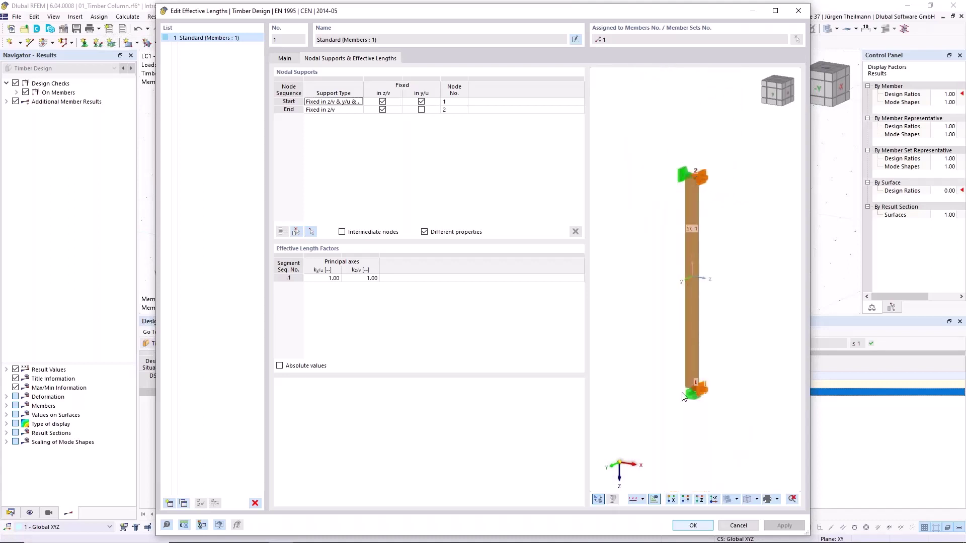
pyautogui.scroll(4, 693, 398)
pyautogui.scroll(3, 693, 398)
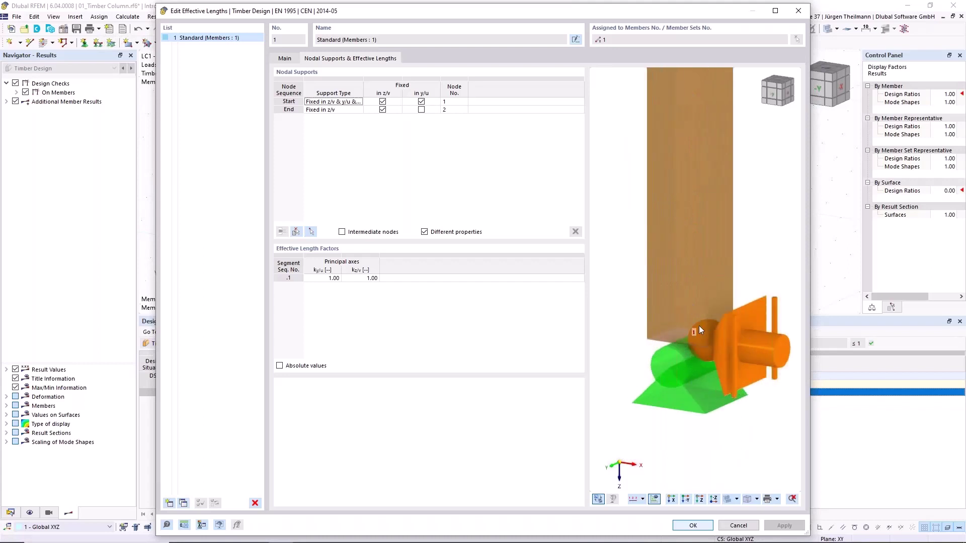
pyautogui.scroll(-5, 693, 341)
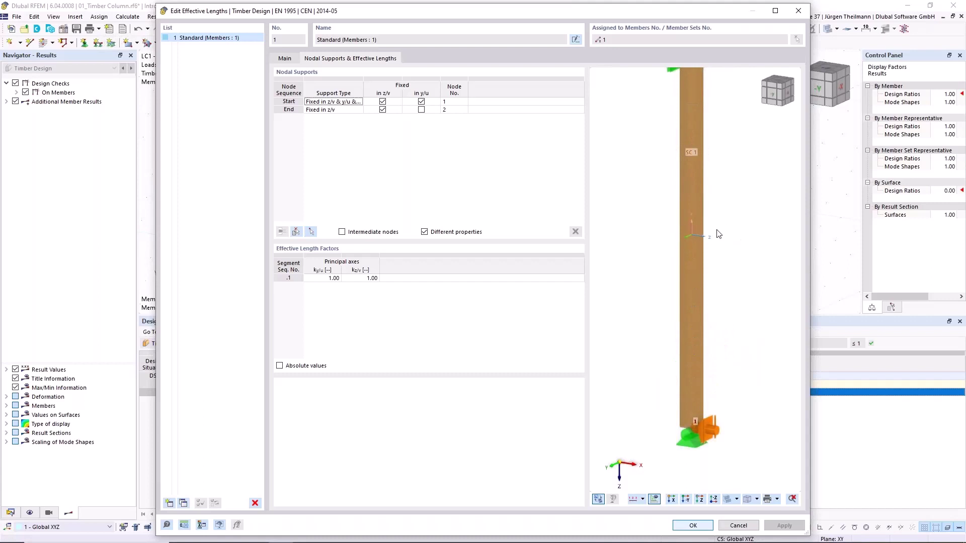
# Set k_y/u to 2.000 (Cantilever), accept deleting design results, and confirm member settings
pyautogui.click(596, 499)
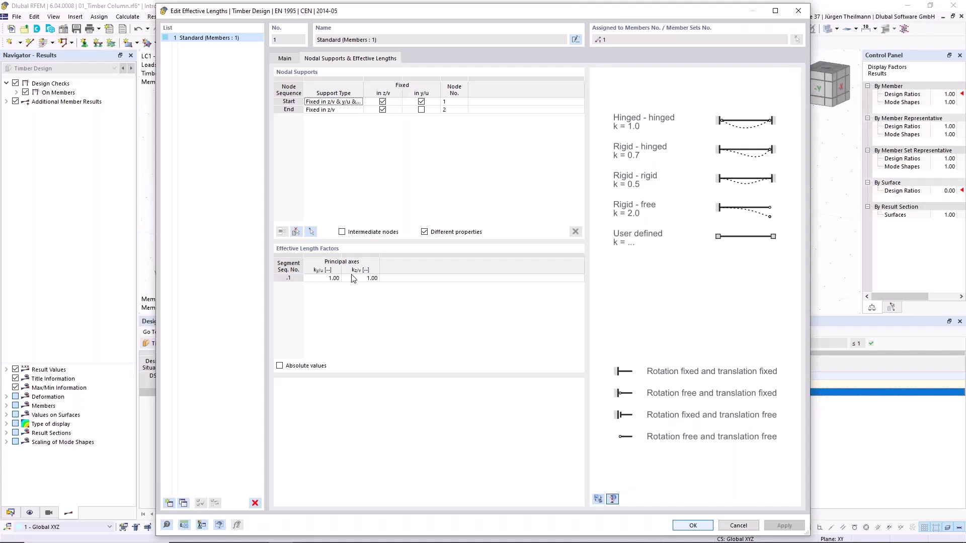
pyautogui.click(599, 500)
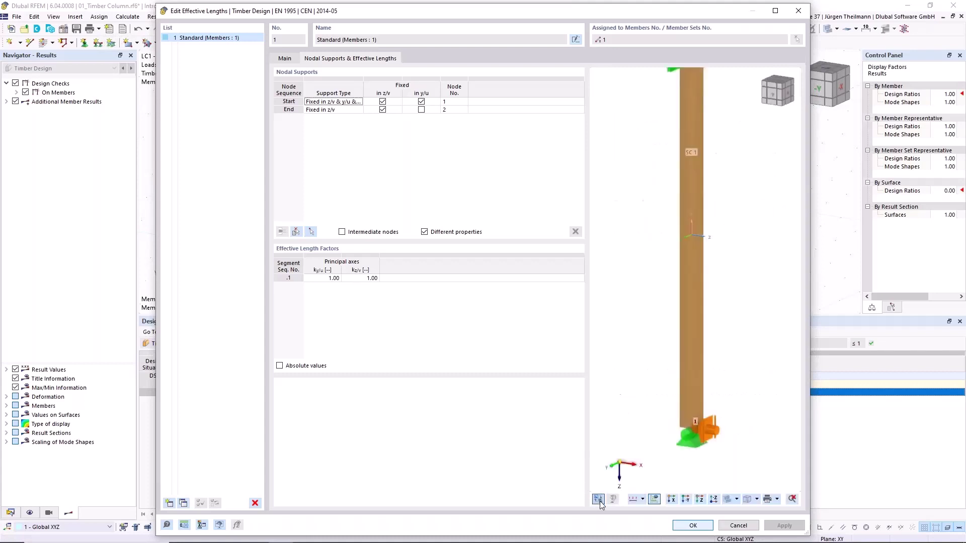
pyautogui.click(325, 278)
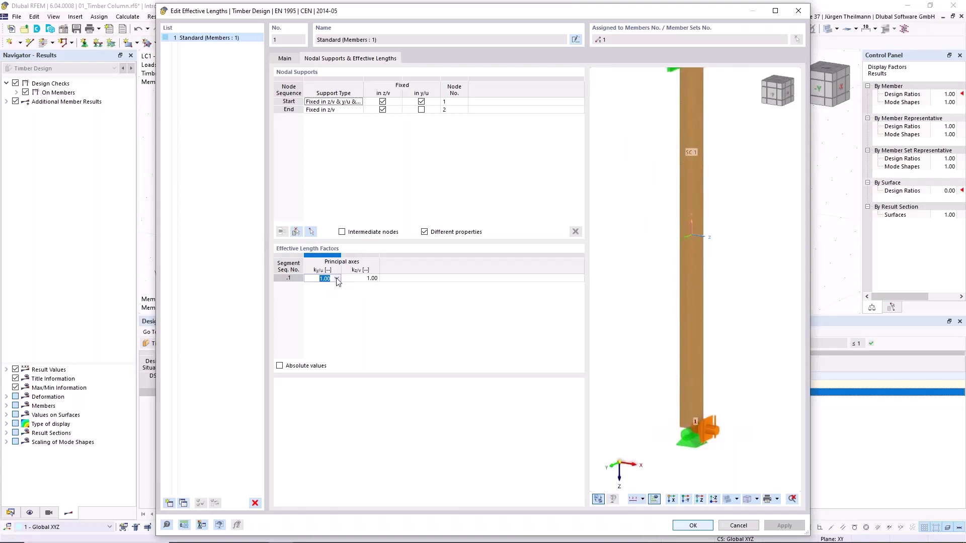
pyautogui.click(337, 279)
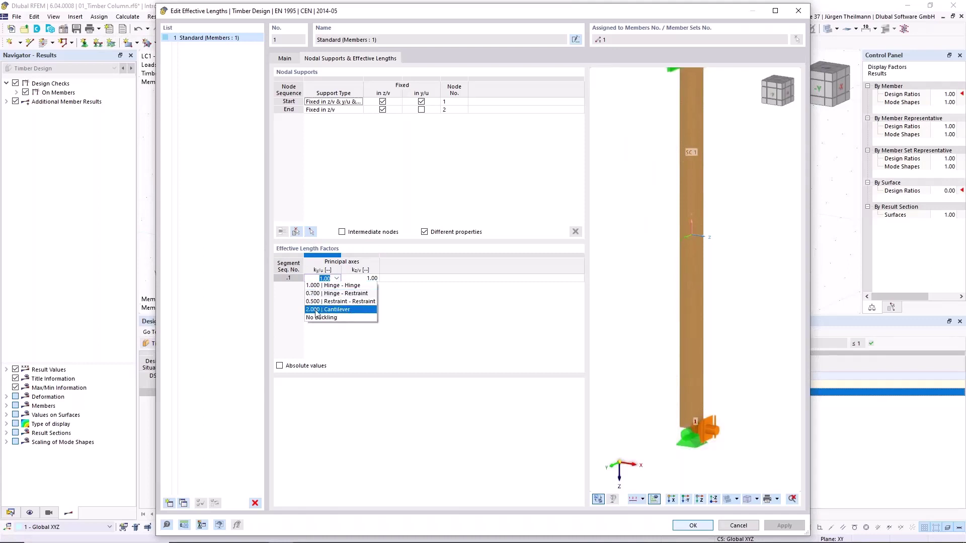
pyautogui.click(315, 310)
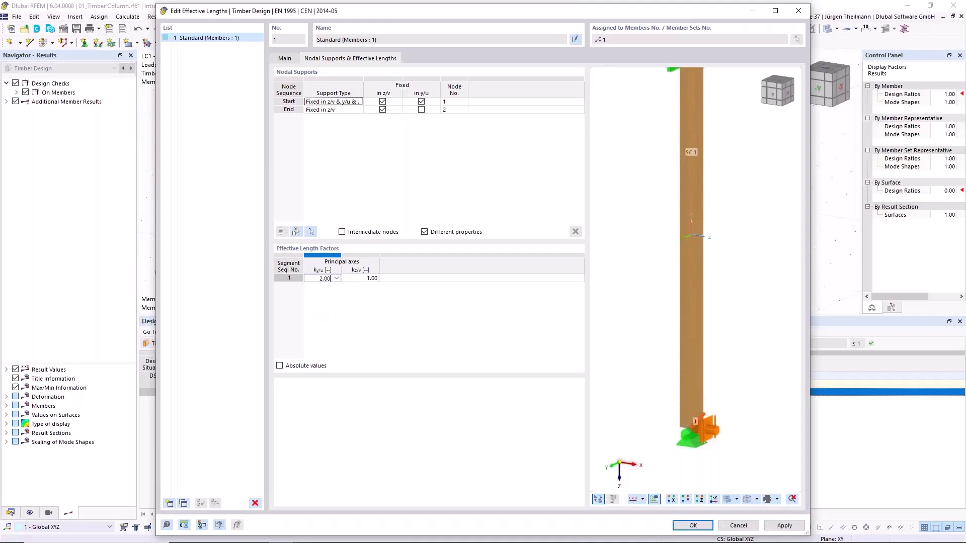
pyautogui.click(688, 527)
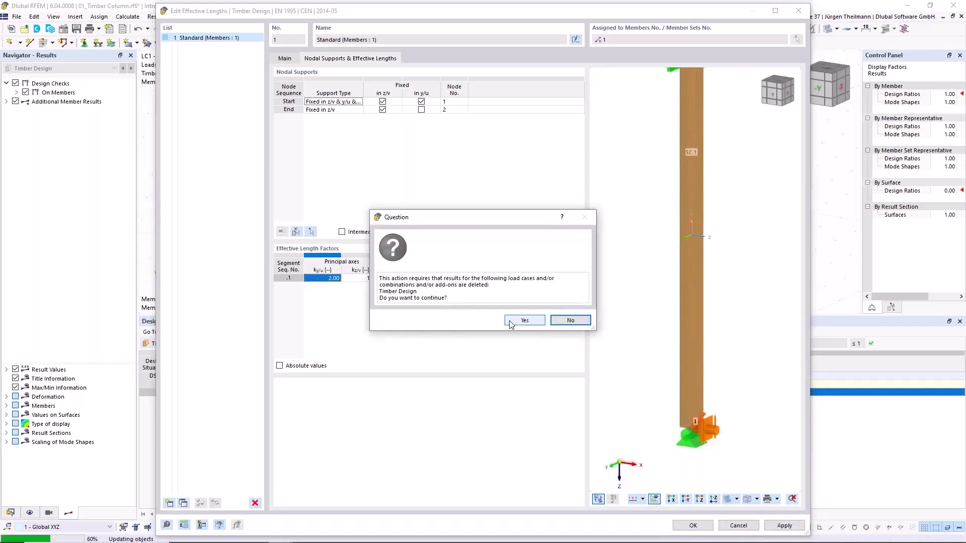
pyautogui.click(524, 321)
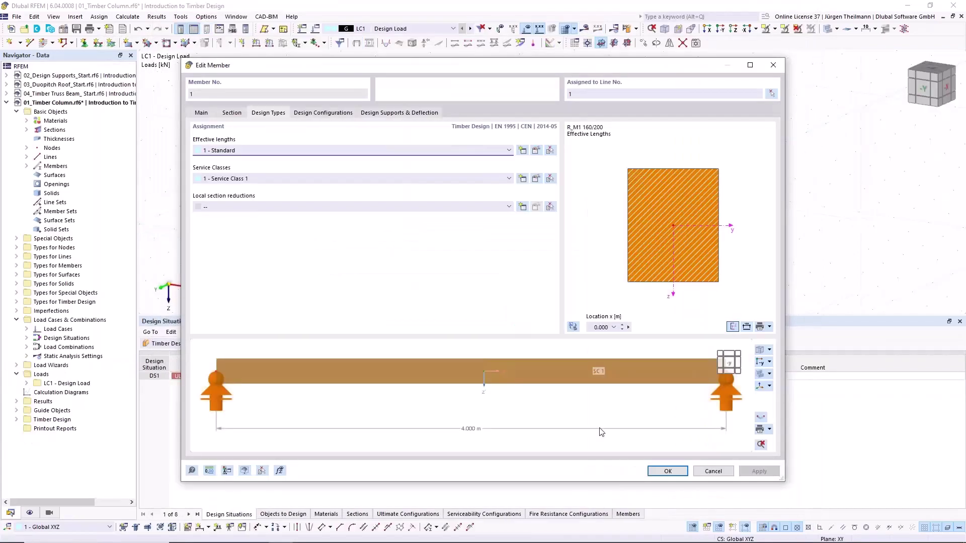
pyautogui.click(663, 471)
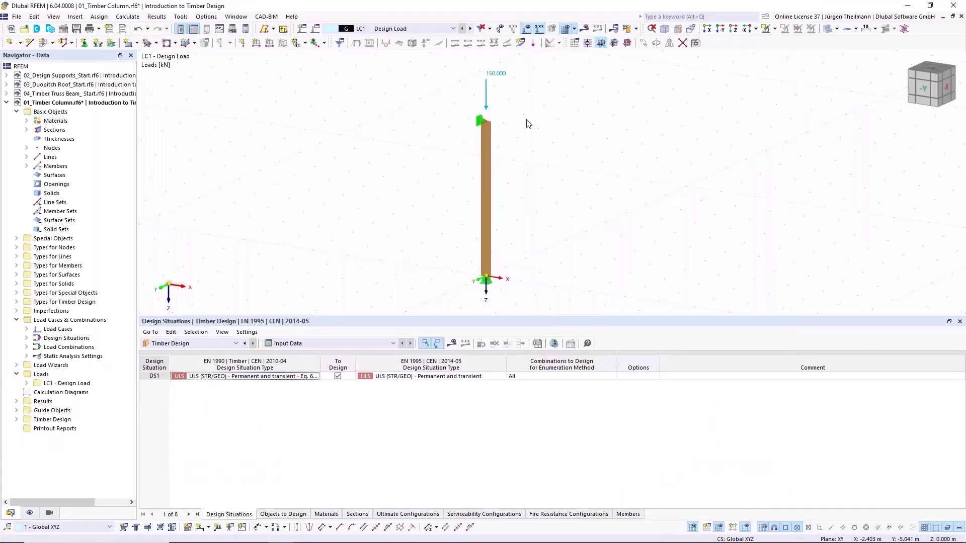
# Rerun the timber design and list Design Ratios on Members, showing the 2.181 stability ratio
pyautogui.click(626, 28)
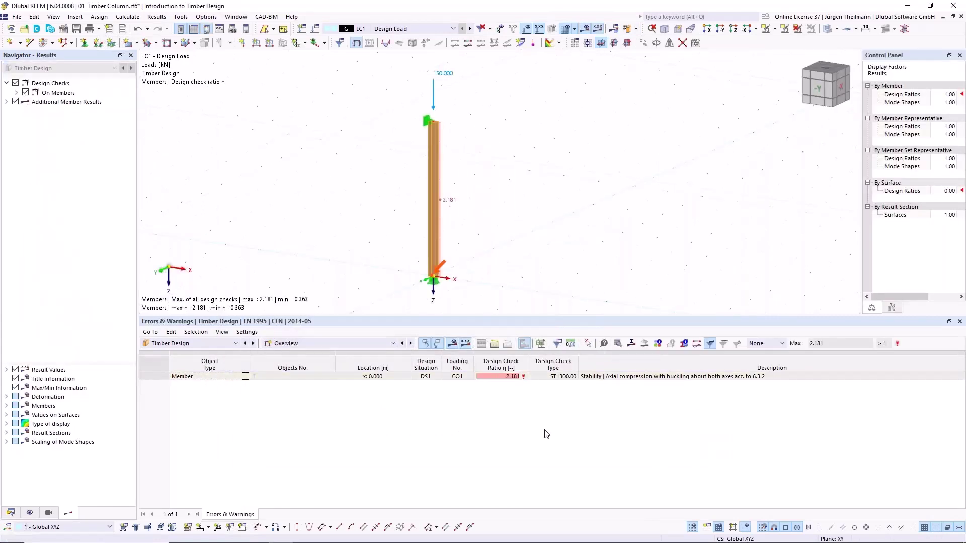
pyautogui.click(367, 343)
pyautogui.click(348, 369)
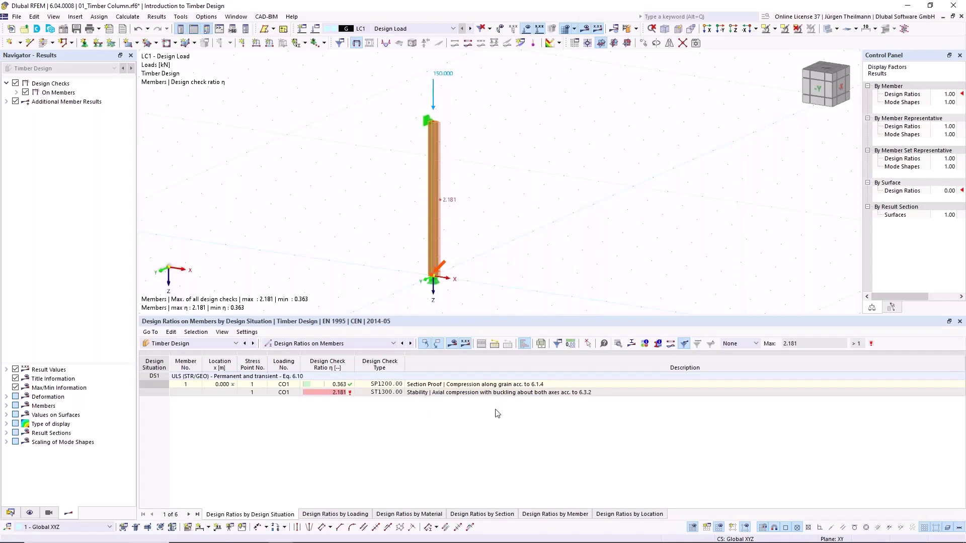
# Show the Ultimate Configurations table, listing Default for all members
pyautogui.click(404, 344)
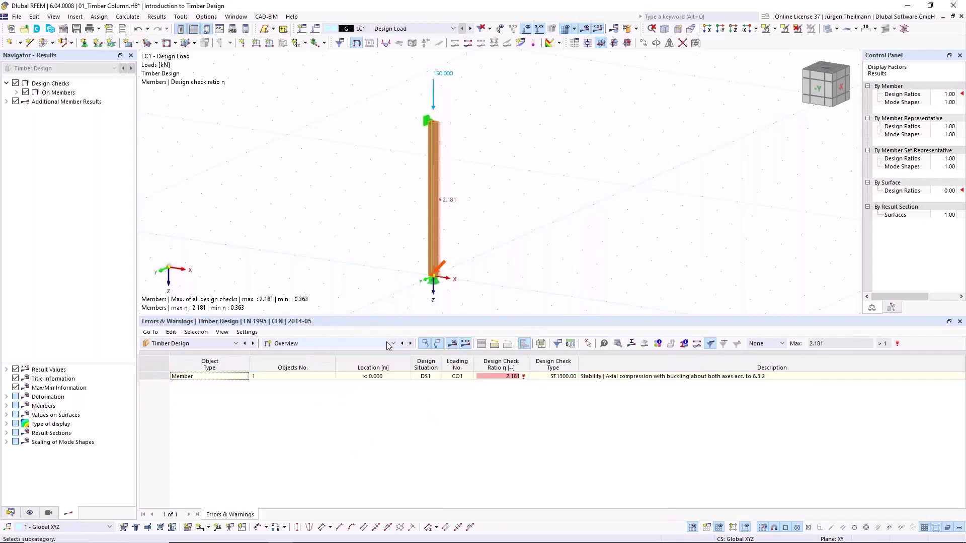
pyautogui.click(404, 344)
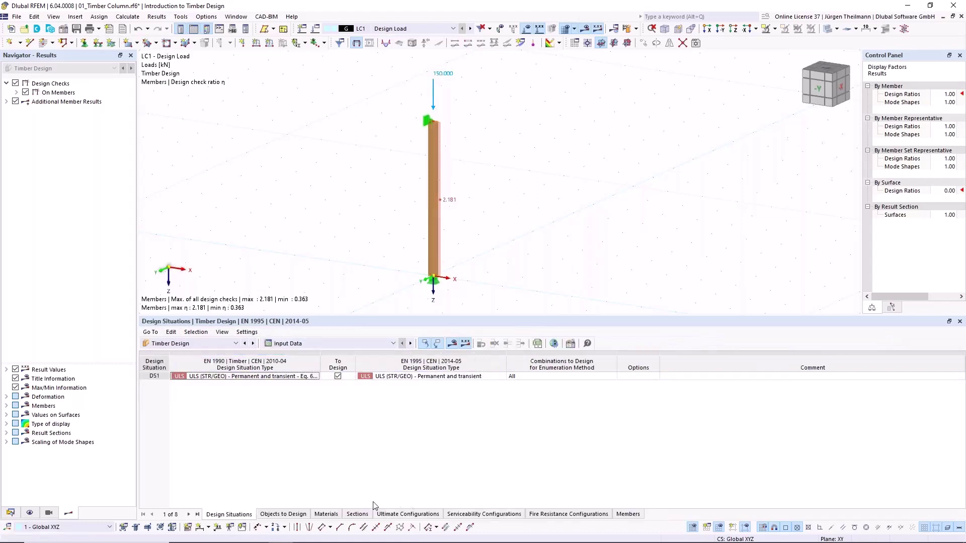
pyautogui.click(406, 514)
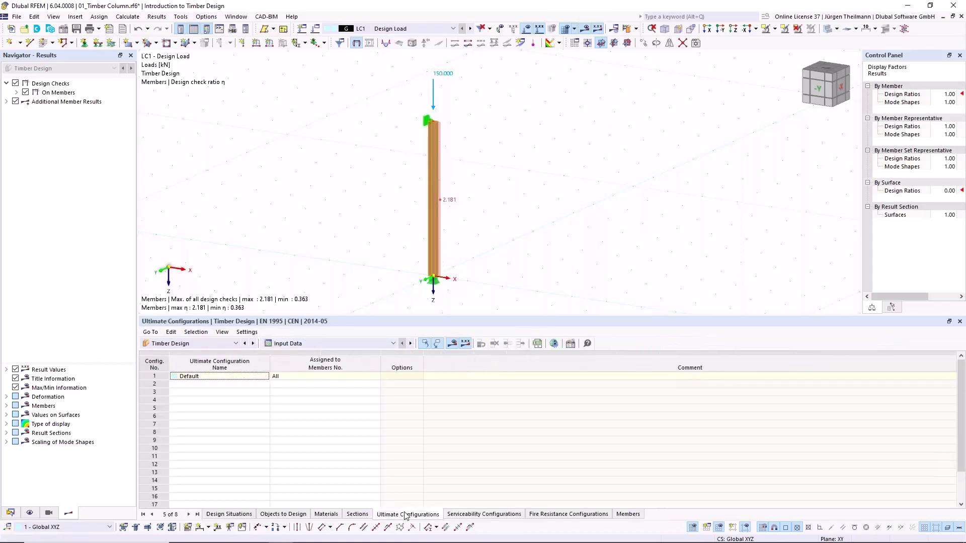
pyautogui.doubleClick(156, 377)
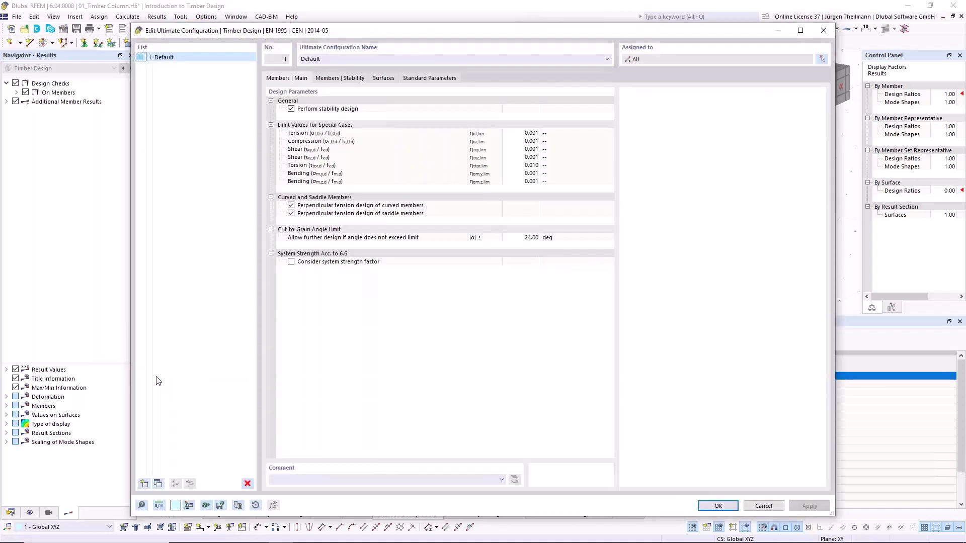
pyautogui.click(343, 78)
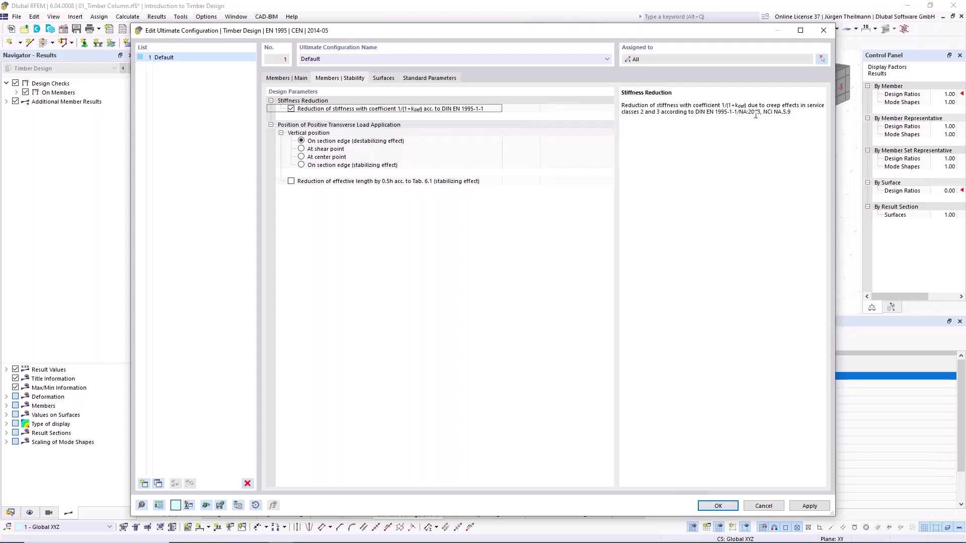
pyautogui.moveTo(739, 110); pyautogui.dragTo(792, 111)
pyautogui.click(622, 110)
pyautogui.moveTo(623, 114); pyautogui.dragTo(672, 115)
pyautogui.click(668, 114)
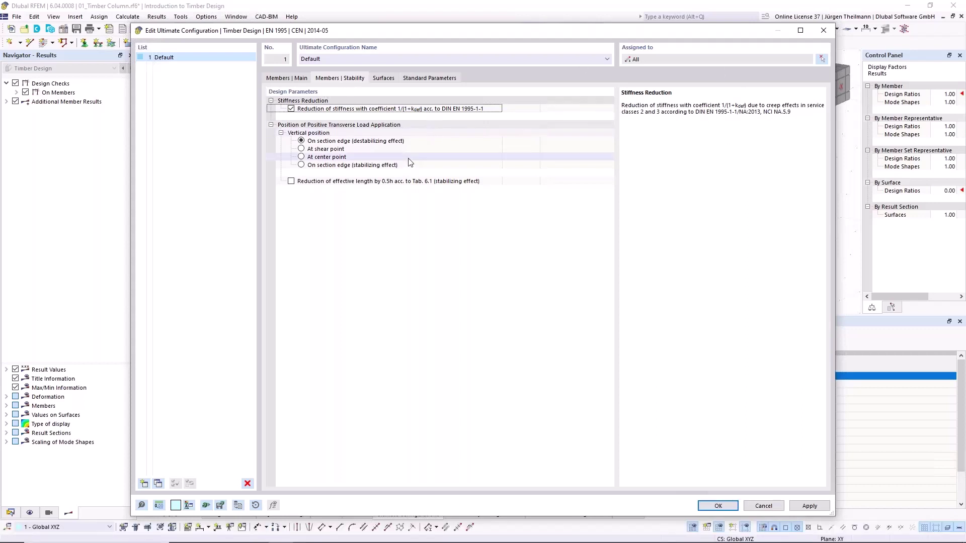
pyautogui.click(727, 509)
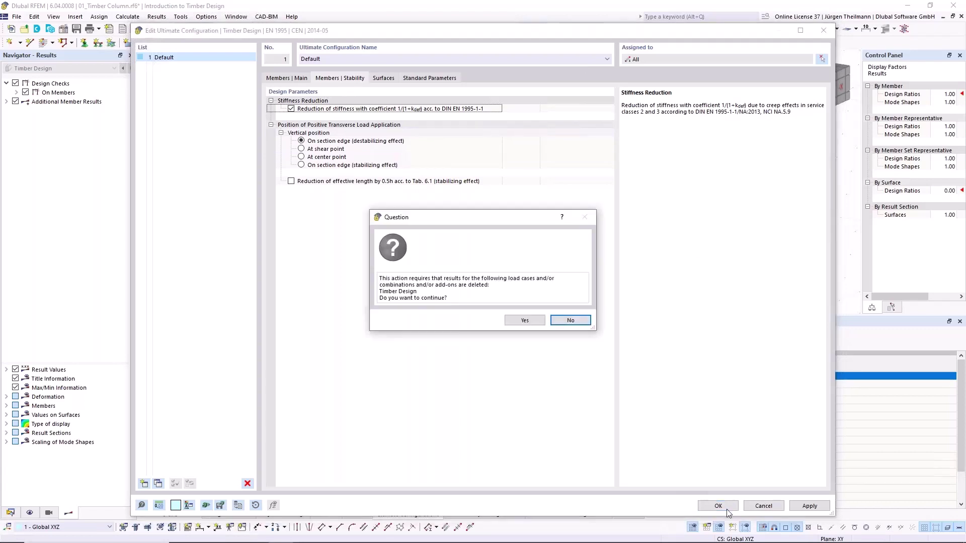
pyautogui.click(566, 321)
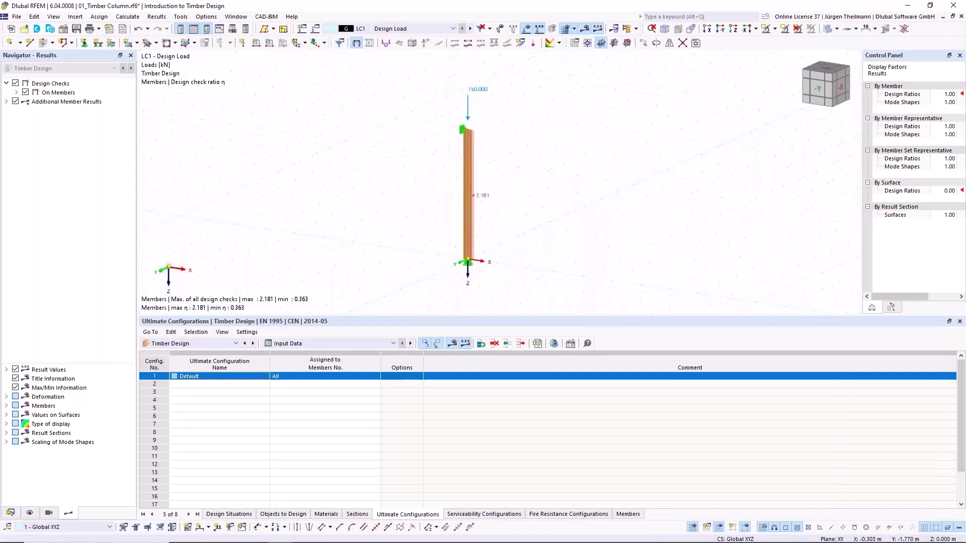
# Save the timber column model and open the 02_Design Supports_Start.rf6 project
pyautogui.click(77, 29)
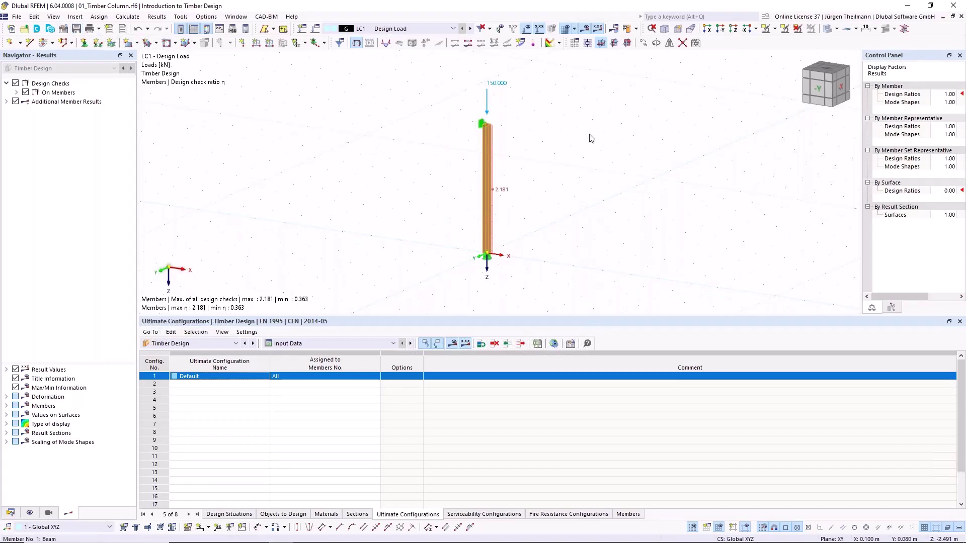
pyautogui.click(10, 513)
pyautogui.click(7, 103)
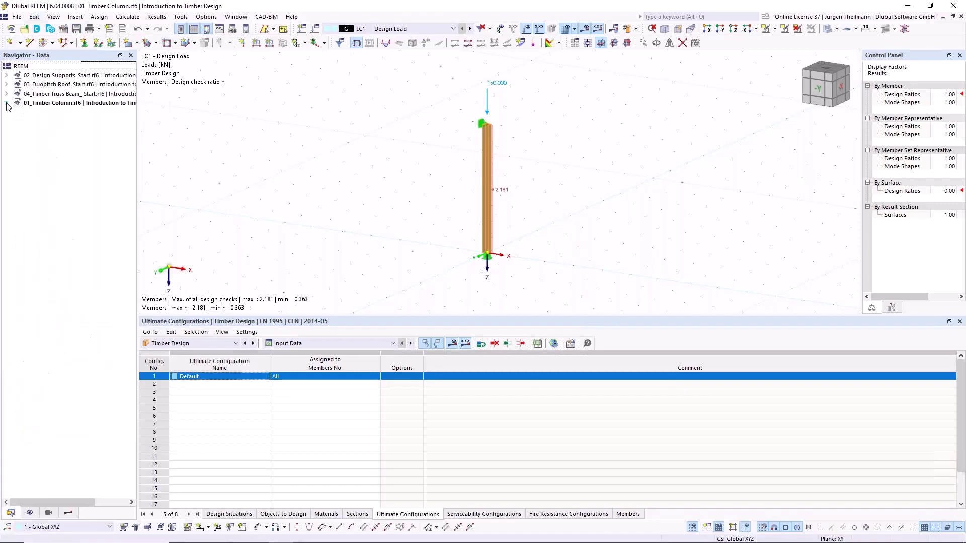
pyautogui.doubleClick(38, 79)
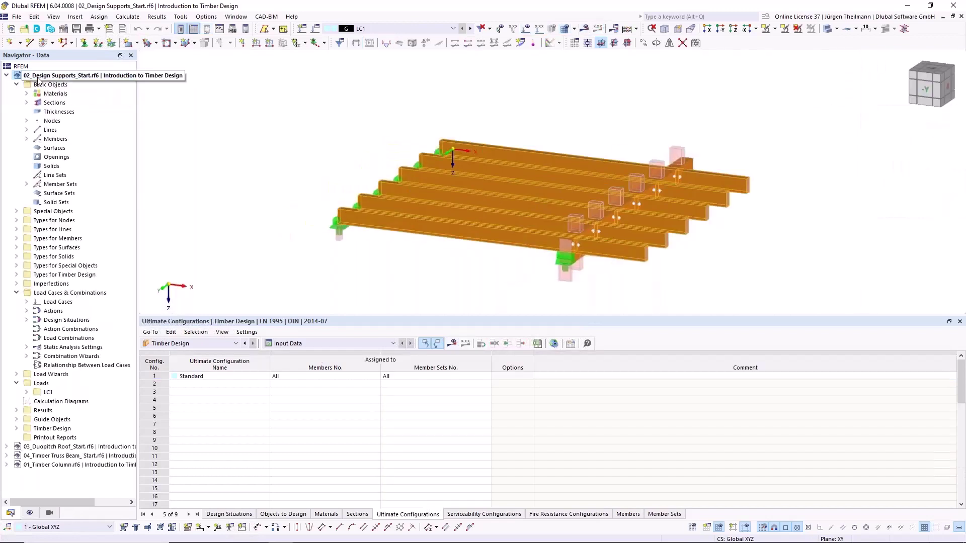
# Orbit and zoom the beam grid to bring the left-end beam supports into view
pyautogui.moveTo(496, 176); pyautogui.dragTo(251, 159, button='middle')
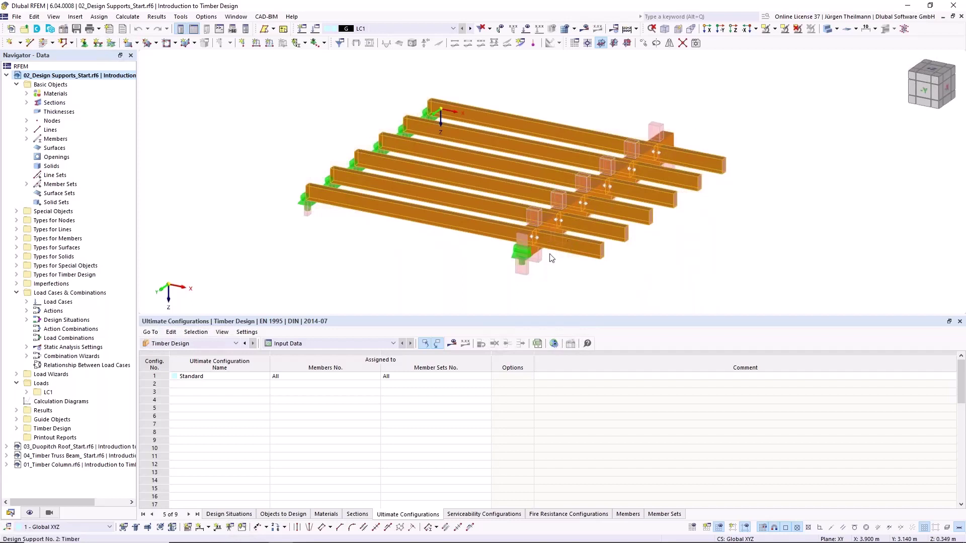
pyautogui.keyDown('ctrl'); pyautogui.moveTo(522, 271); pyautogui.dragTo(468, 249, button='middle'); pyautogui.keyUp('ctrl')
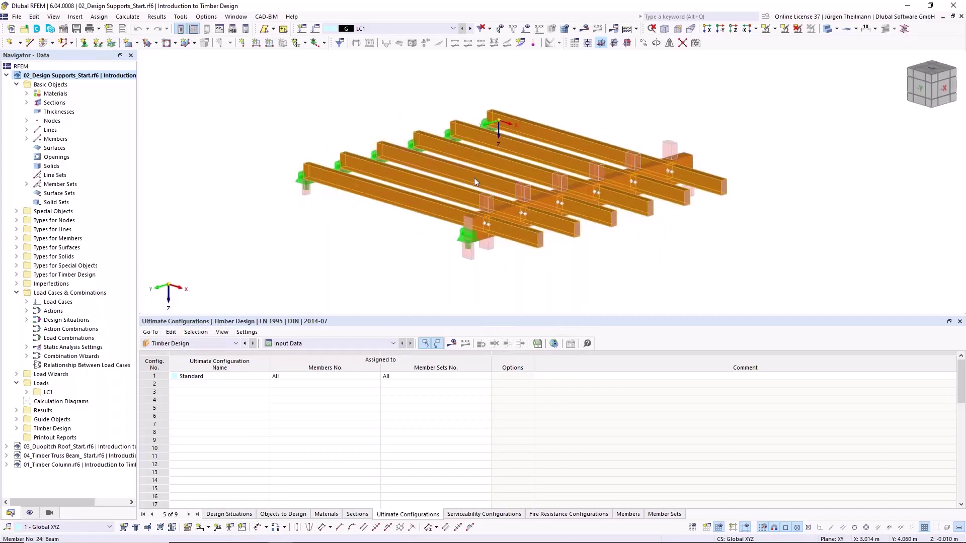
pyautogui.scroll(5, 474, 177)
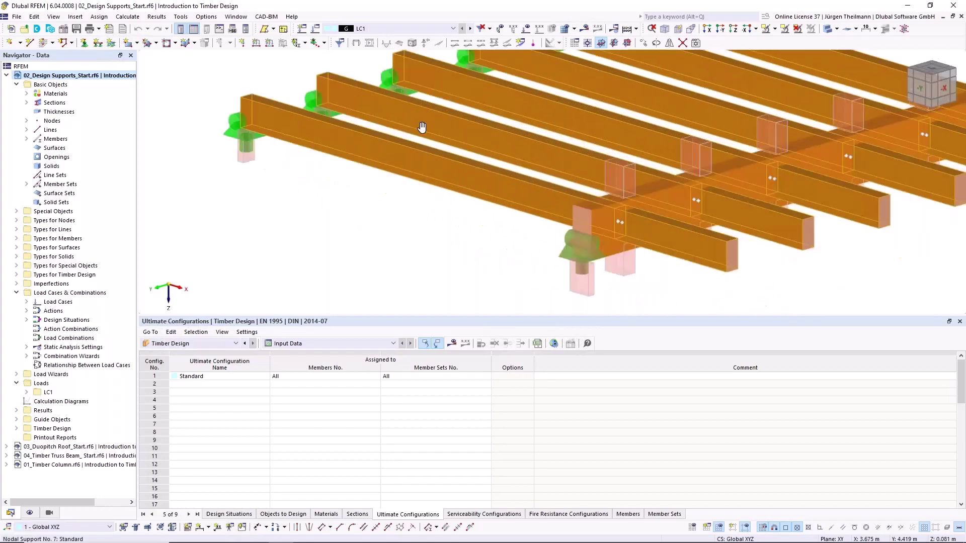
pyautogui.moveTo(421, 127); pyautogui.dragTo(268, 5, button='middle')
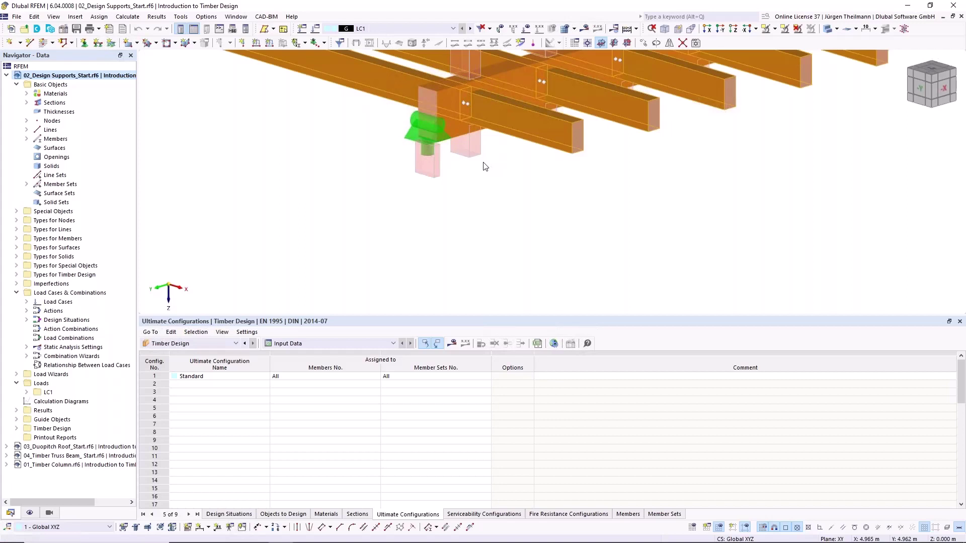
# Orbit and zoom around the beam grid to inspect the timber beams and supports
pyautogui.moveTo(468, 174); pyautogui.dragTo(498, 228, button='middle')
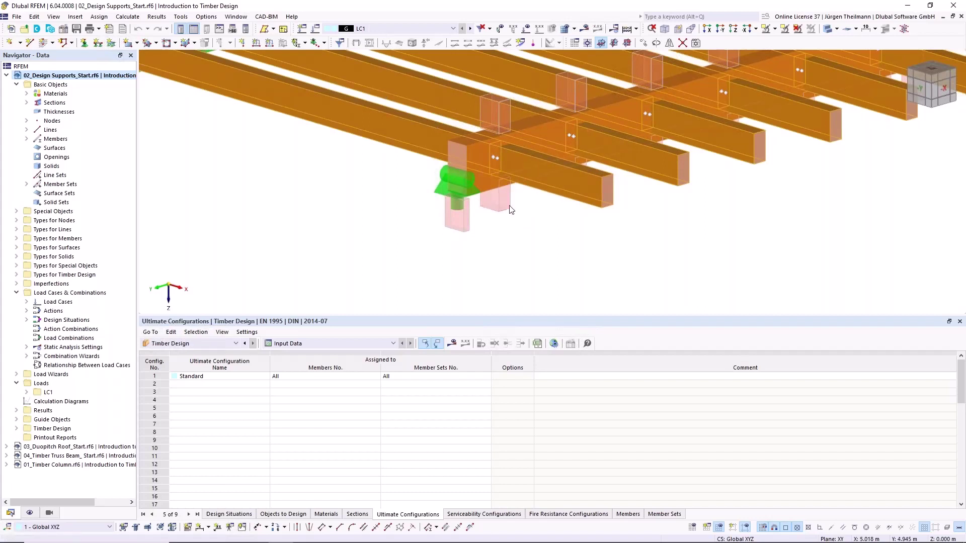
pyautogui.scroll(-2, 468, 222)
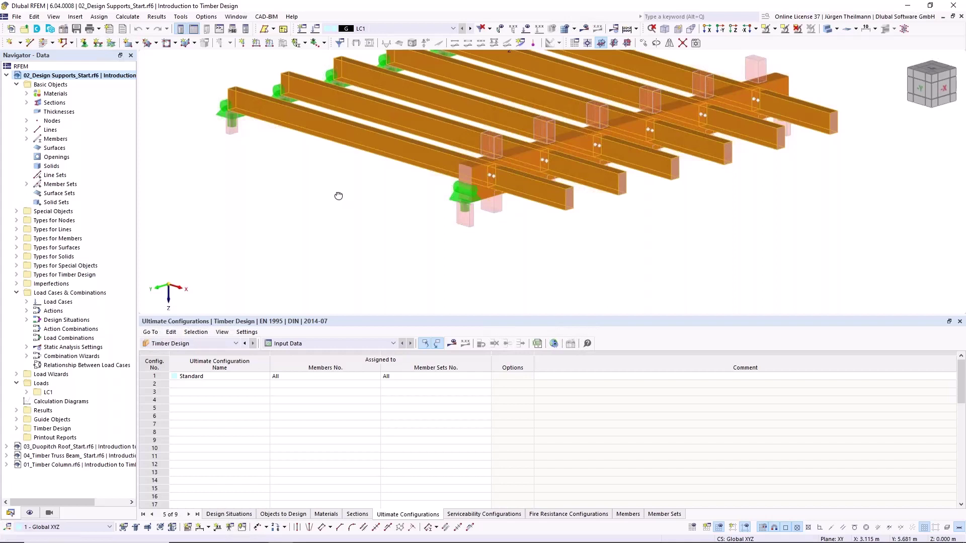
pyautogui.moveTo(339, 199); pyautogui.dragTo(352, 202, button='middle')
pyautogui.scroll(-3, 704, 209)
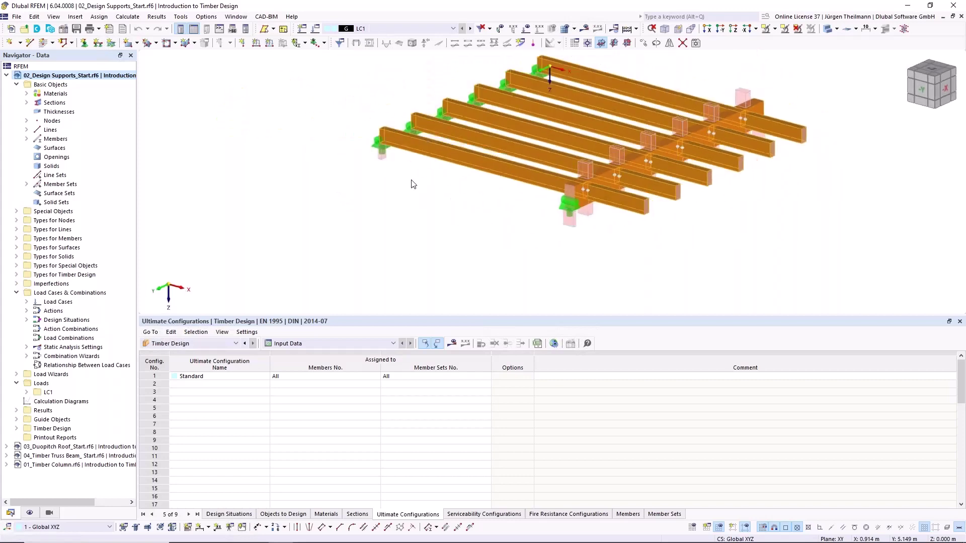
pyautogui.keyDown('ctrl'); pyautogui.moveTo(713, 224); pyautogui.dragTo(579, 221, button='middle'); pyautogui.keyUp('ctrl')
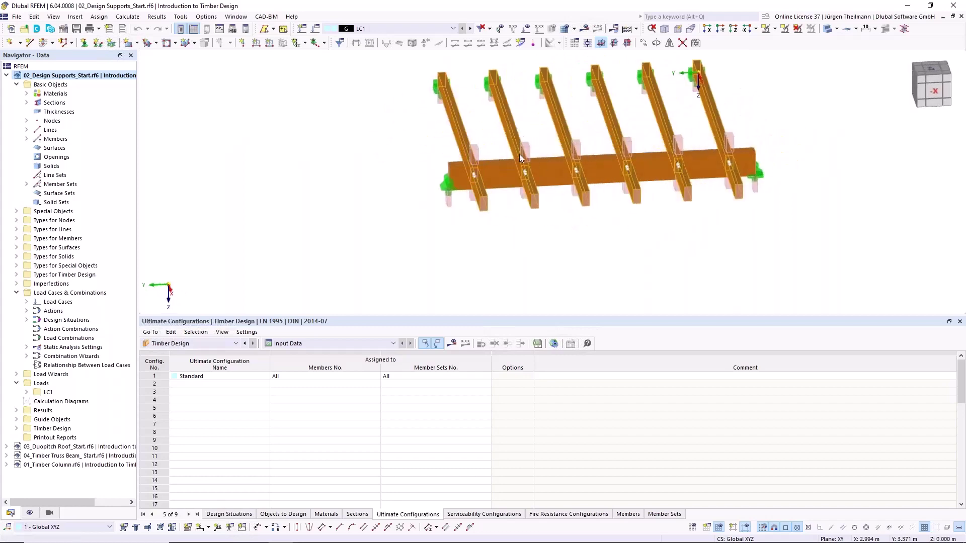
pyautogui.keyDown('ctrl'); pyautogui.moveTo(740, 241); pyautogui.dragTo(739, 186, button='middle'); pyautogui.keyUp('ctrl')
pyautogui.scroll(4, 416, 151)
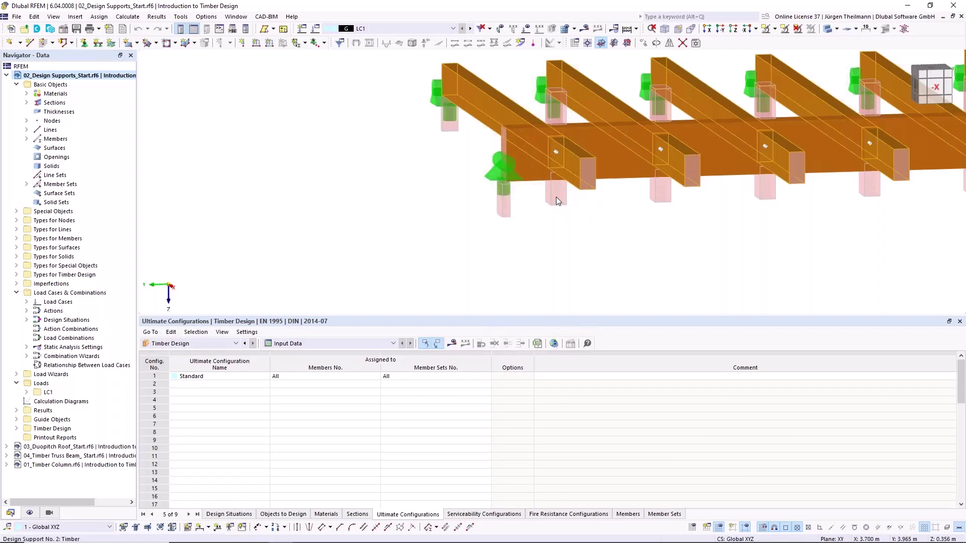
# Inspect nodal support No. 6 above the main girder, then view the girder from the side
pyautogui.click(554, 96)
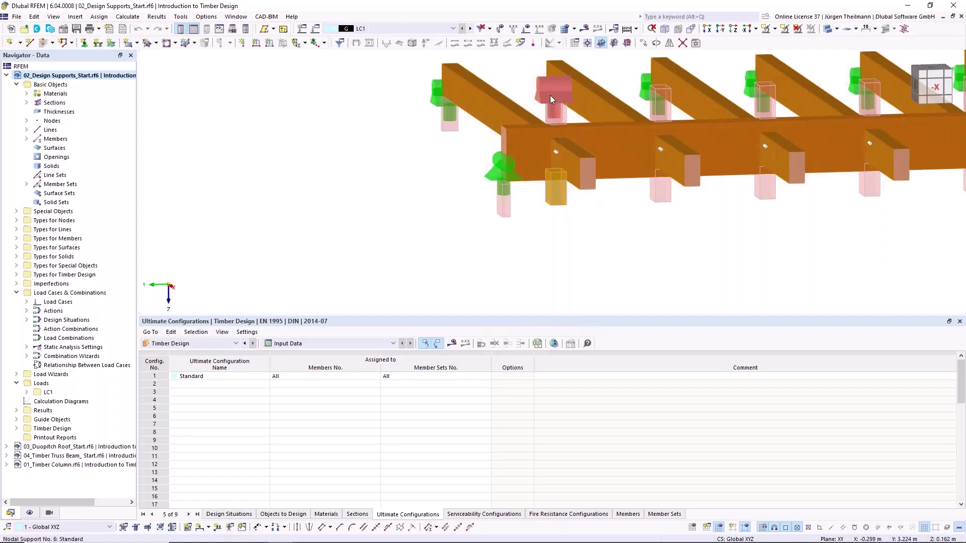
pyautogui.press('Escape')
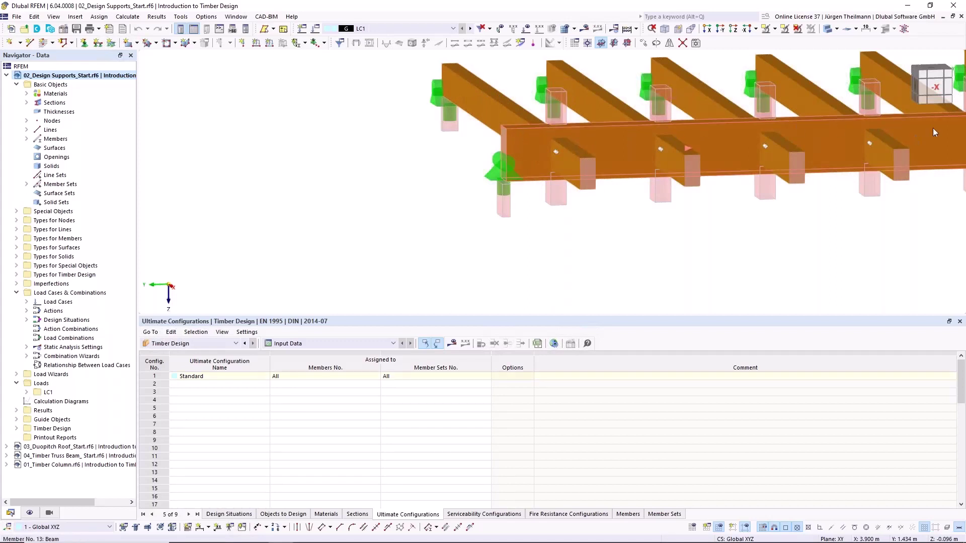
pyautogui.moveTo(667, 236); pyautogui.dragTo(448, 259, button='middle')
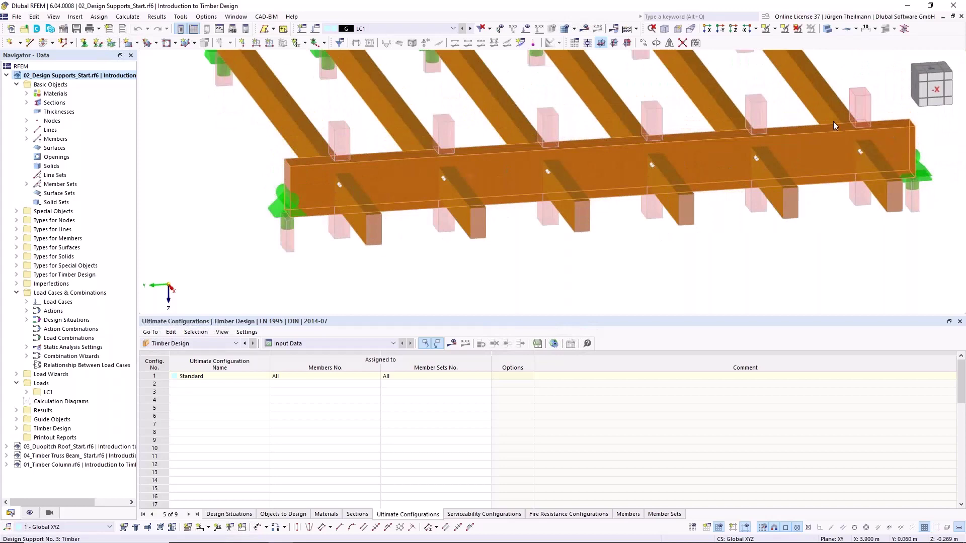
pyautogui.keyDown('ctrl'); pyautogui.moveTo(328, 248); pyautogui.dragTo(415, 209, button='middle'); pyautogui.keyUp('ctrl')
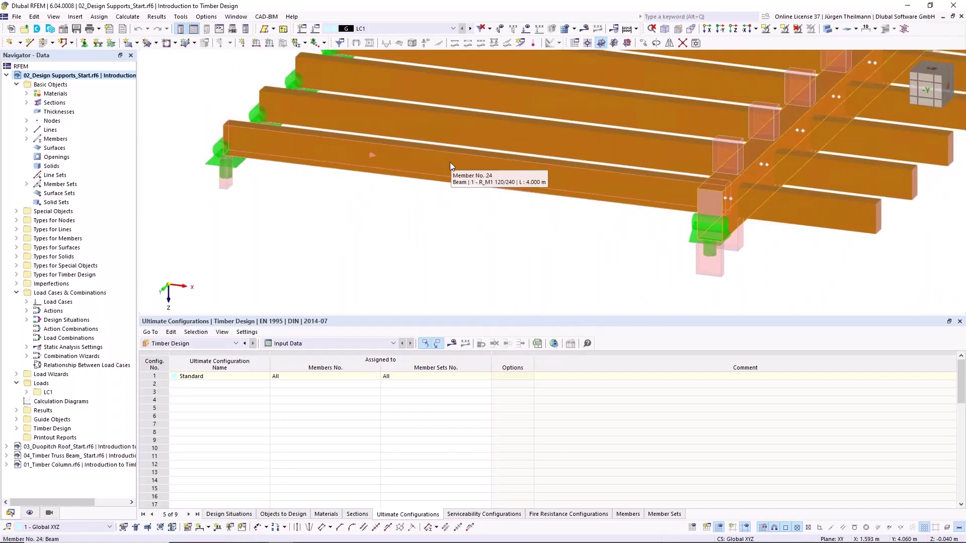
# Display member sets in the model and open member set 1 (members 24,25) for editing
pyautogui.click(30, 513)
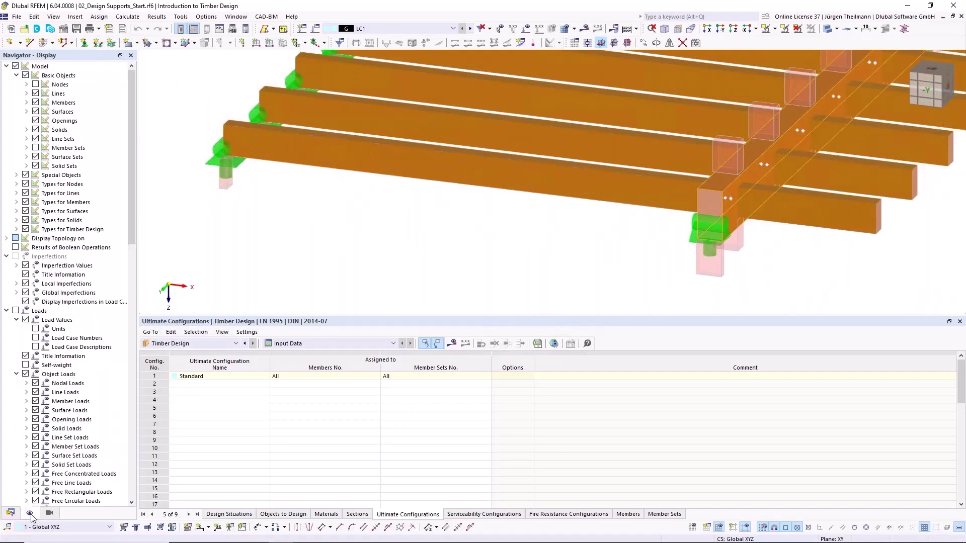
pyautogui.click(35, 148)
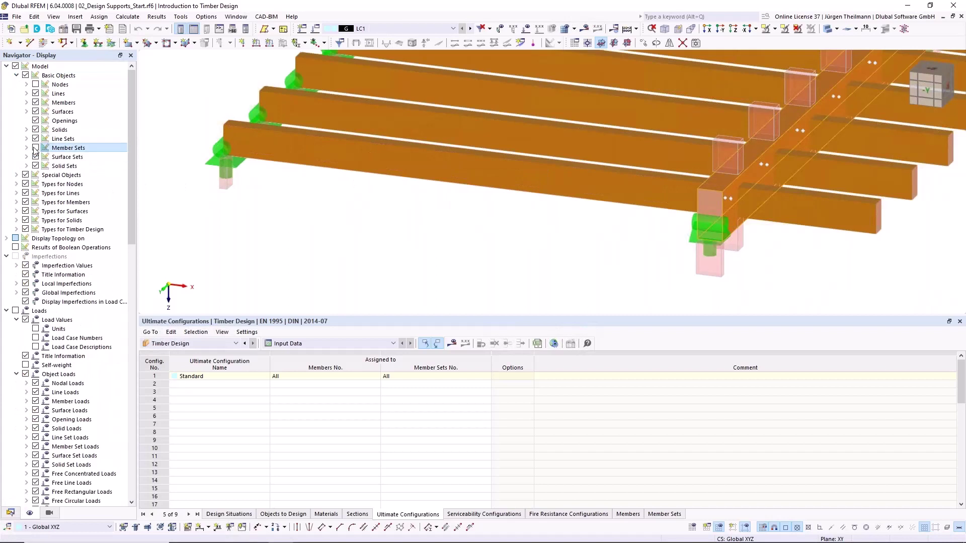
pyautogui.doubleClick(374, 179)
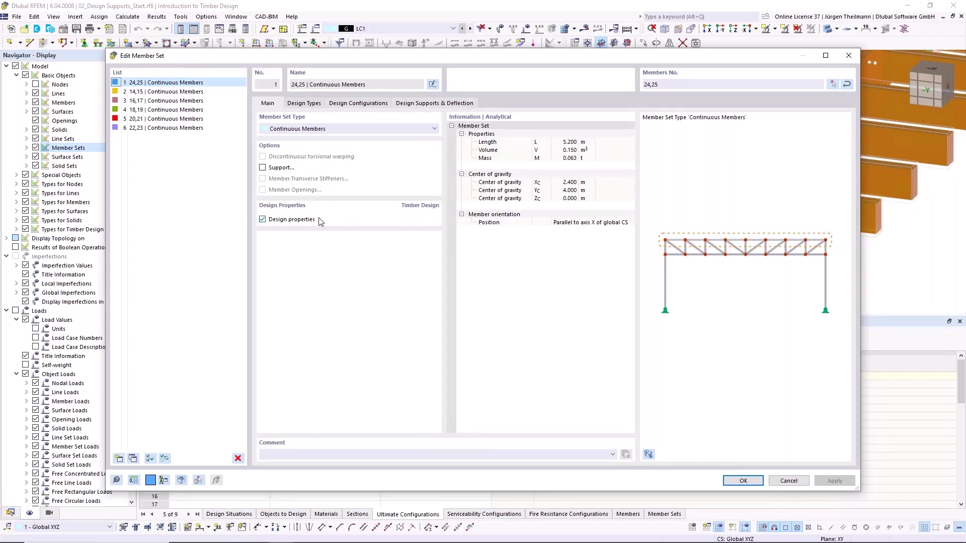
# Show set 1's design supports: 1 - Timber at the start, 2 - Timber at node 21
pyautogui.click(305, 104)
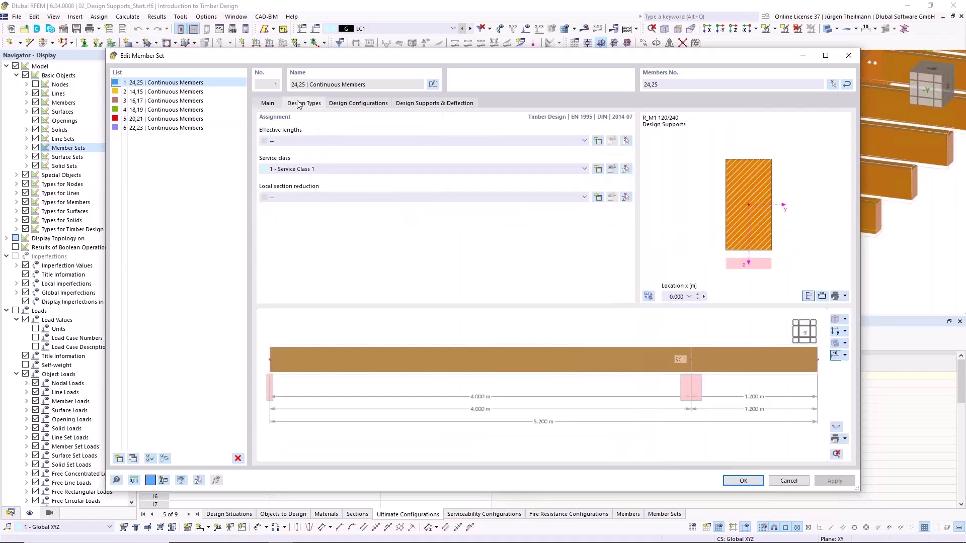
pyautogui.click(449, 103)
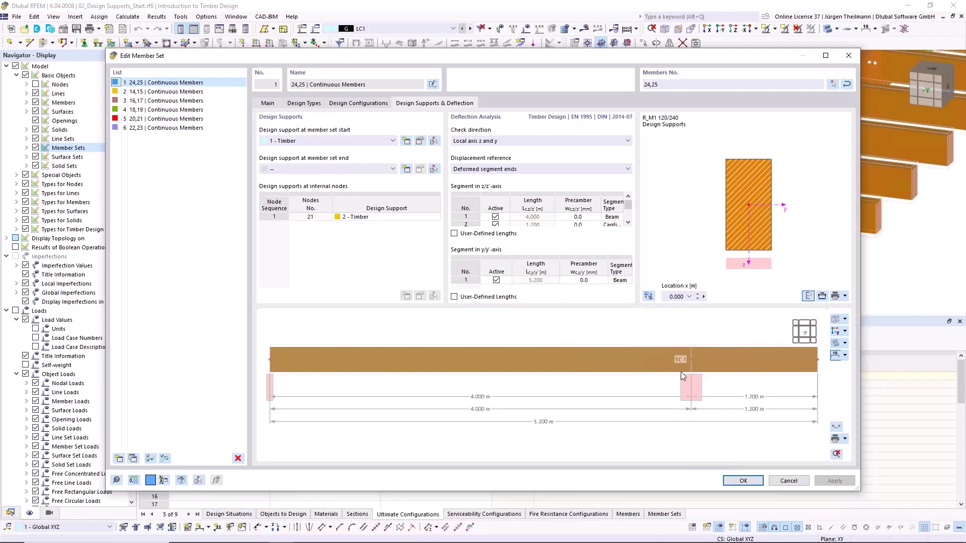
pyautogui.click(265, 217)
pyautogui.click(371, 217)
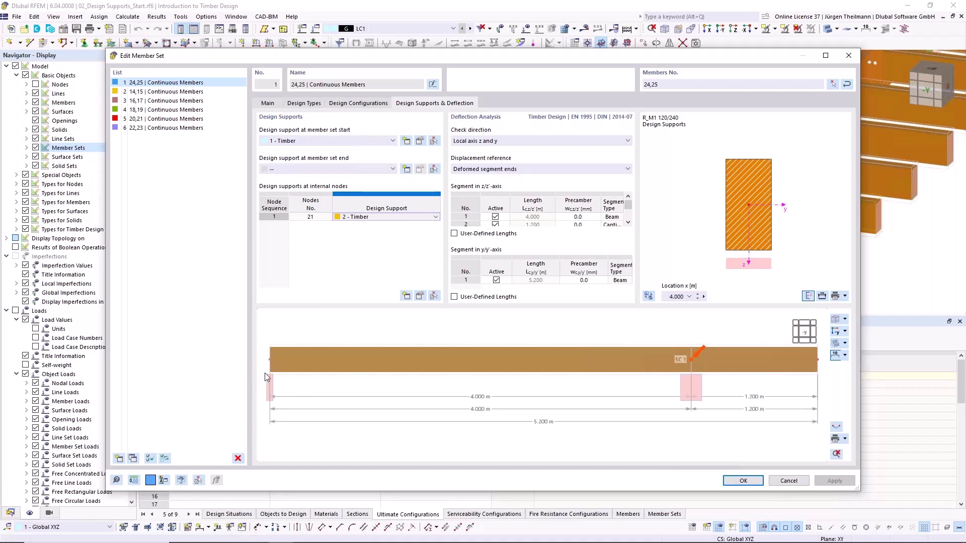
pyautogui.click(420, 141)
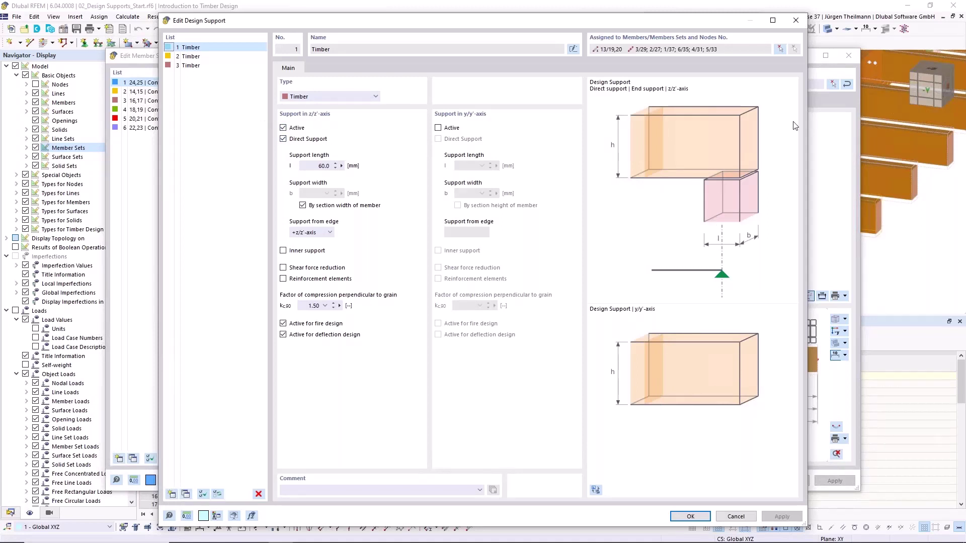
pyautogui.click(438, 129)
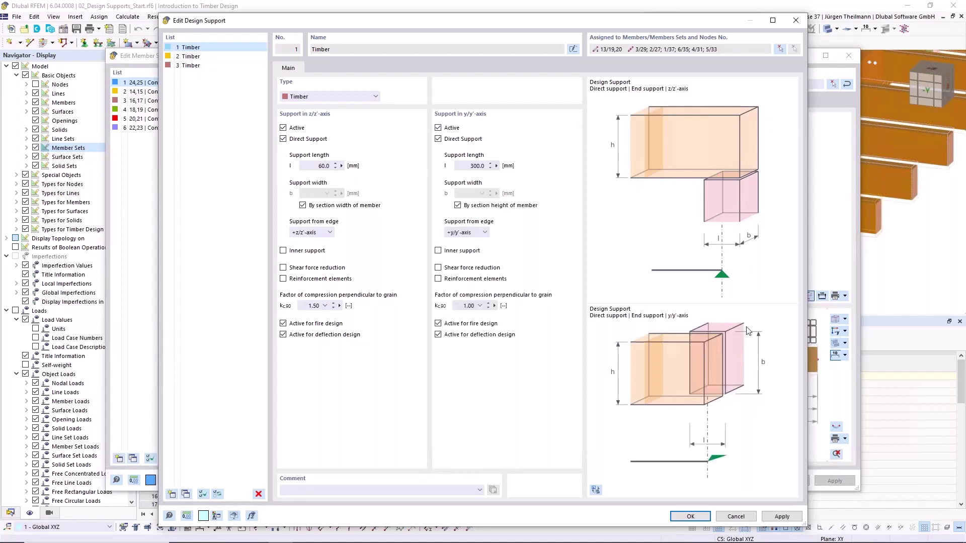
pyautogui.click(438, 128)
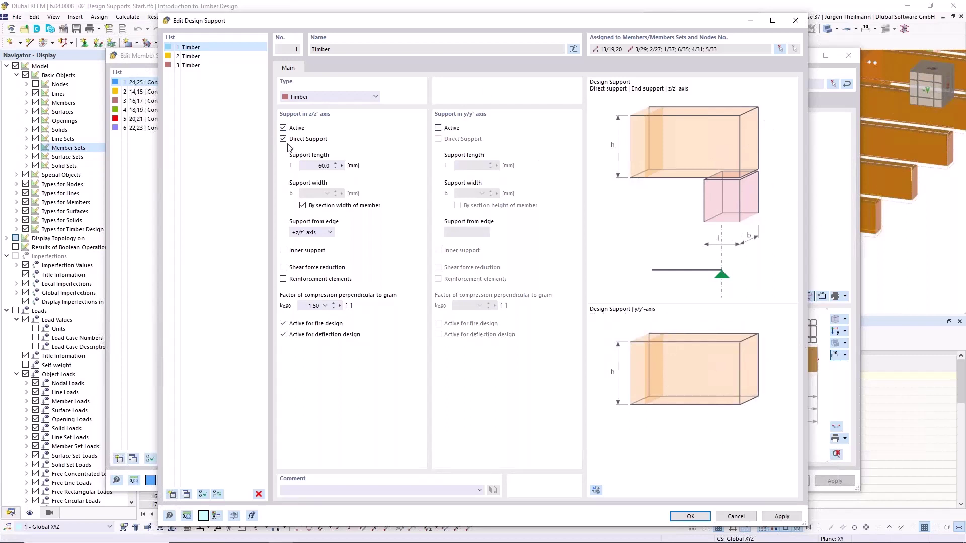
pyautogui.doubleClick(303, 167)
pyautogui.click(283, 250)
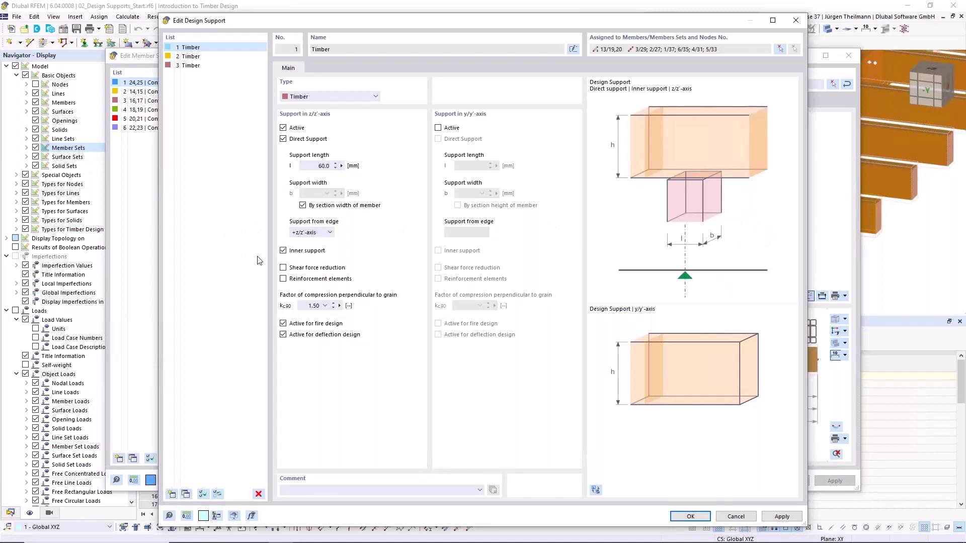
pyautogui.click(283, 250)
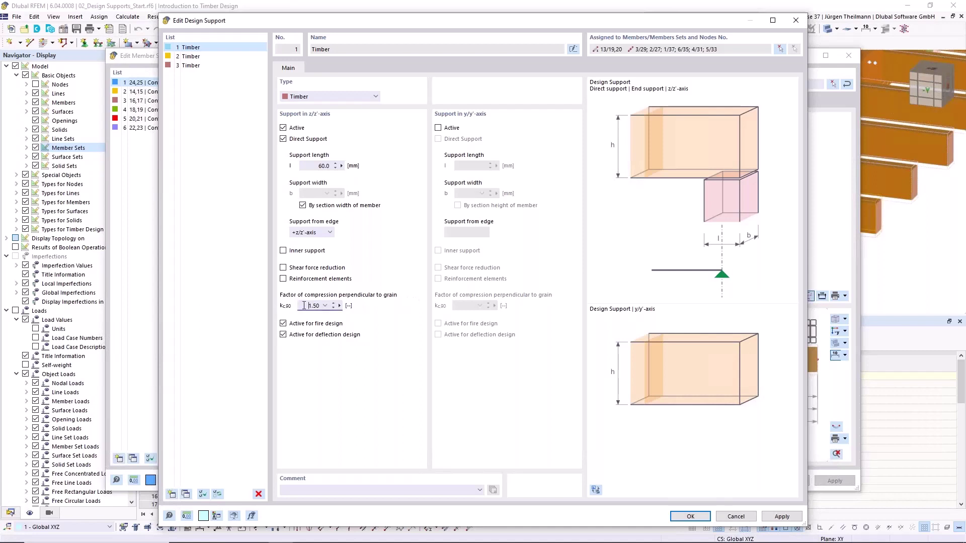
pyautogui.click(325, 307)
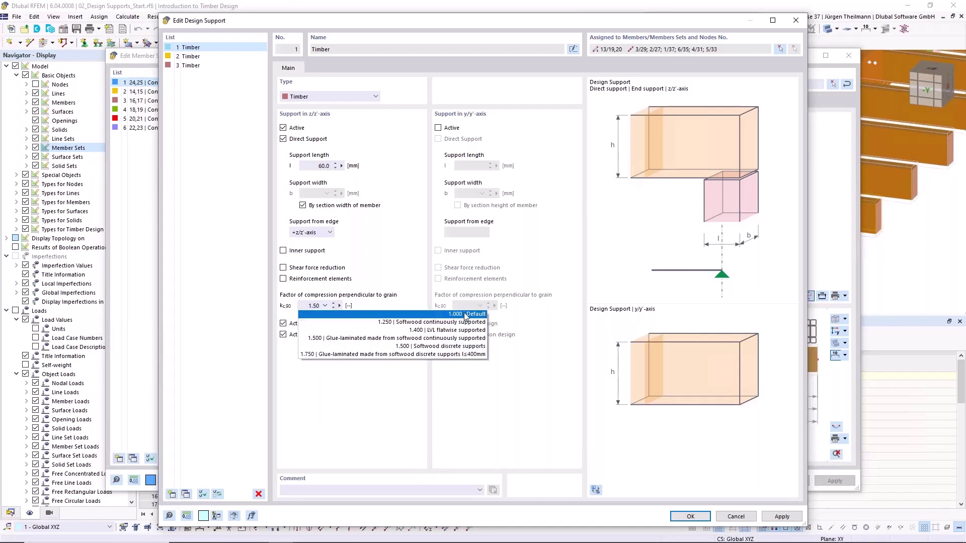
pyautogui.click(326, 306)
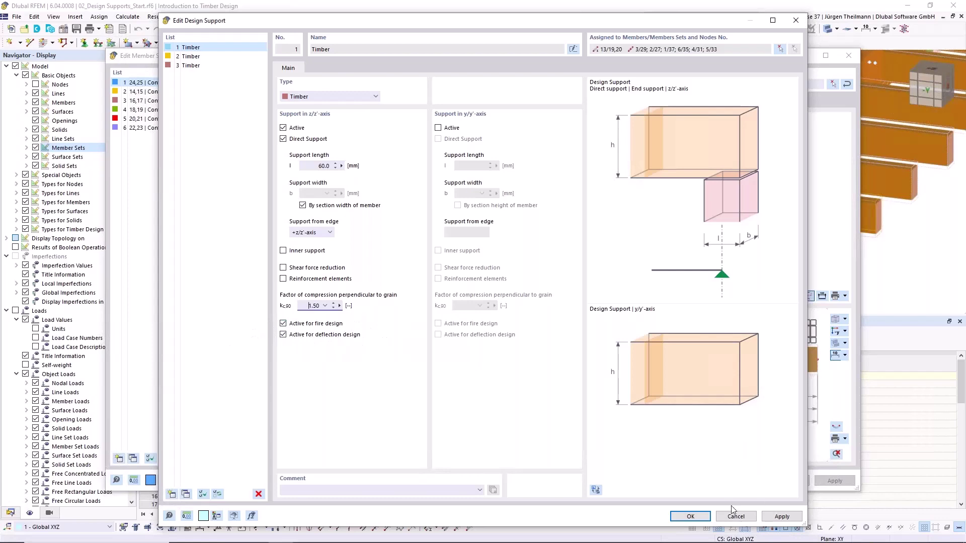
pyautogui.click(691, 517)
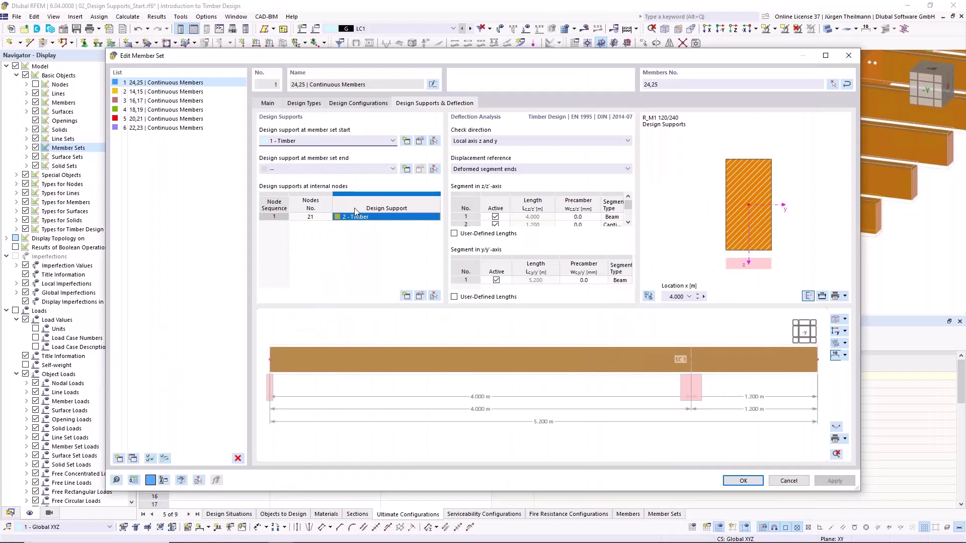
# View design support 2 - Timber, cancel it unchanged, and confirm member set 1 with OK
pyautogui.click(380, 217)
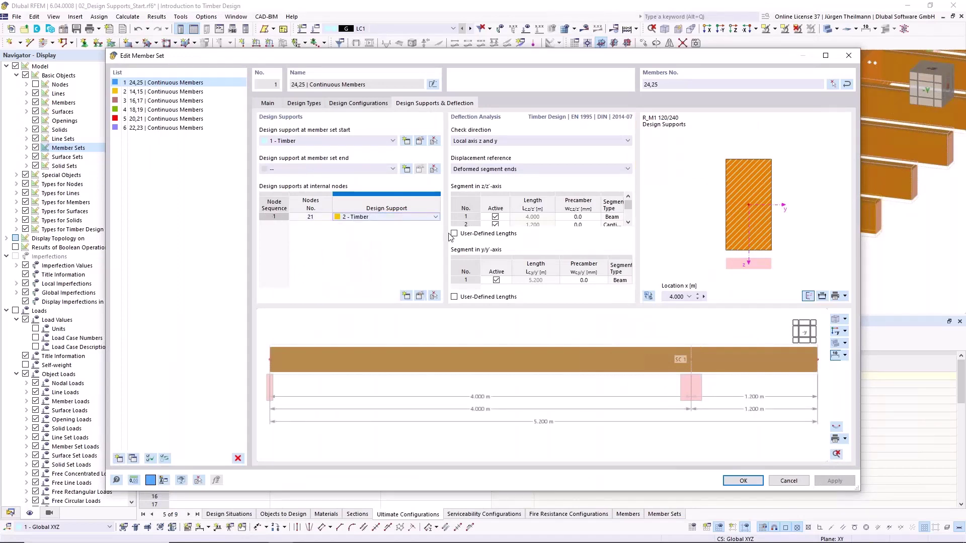
pyautogui.click(420, 296)
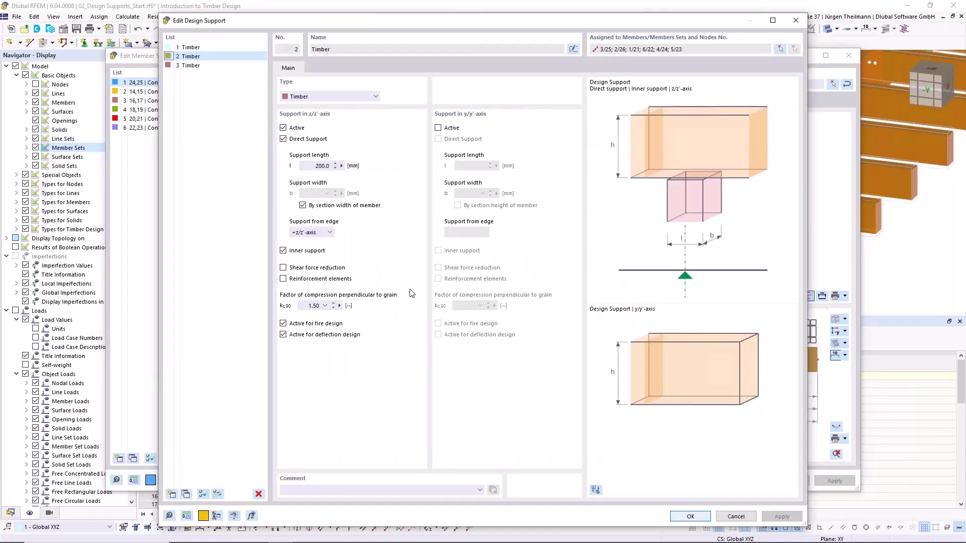
pyautogui.click(737, 517)
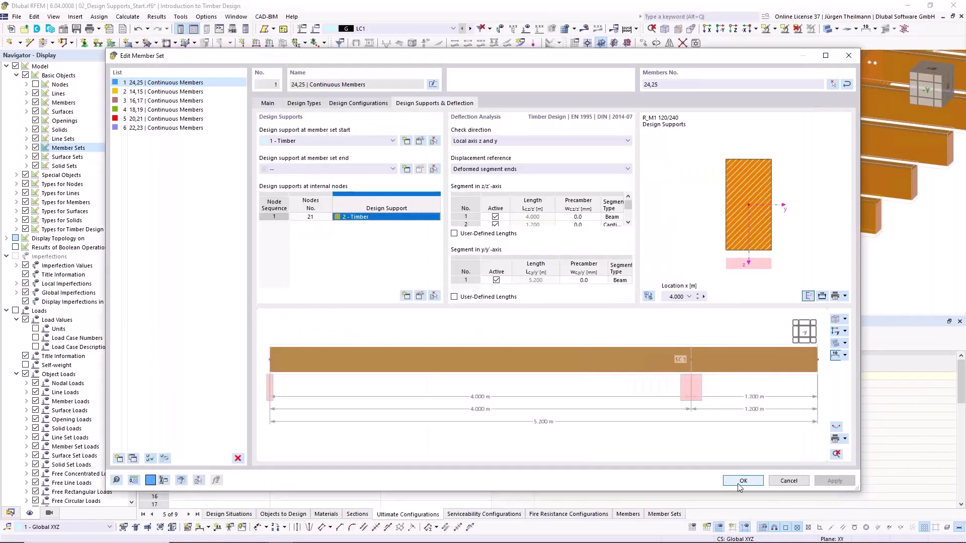
pyautogui.click(742, 482)
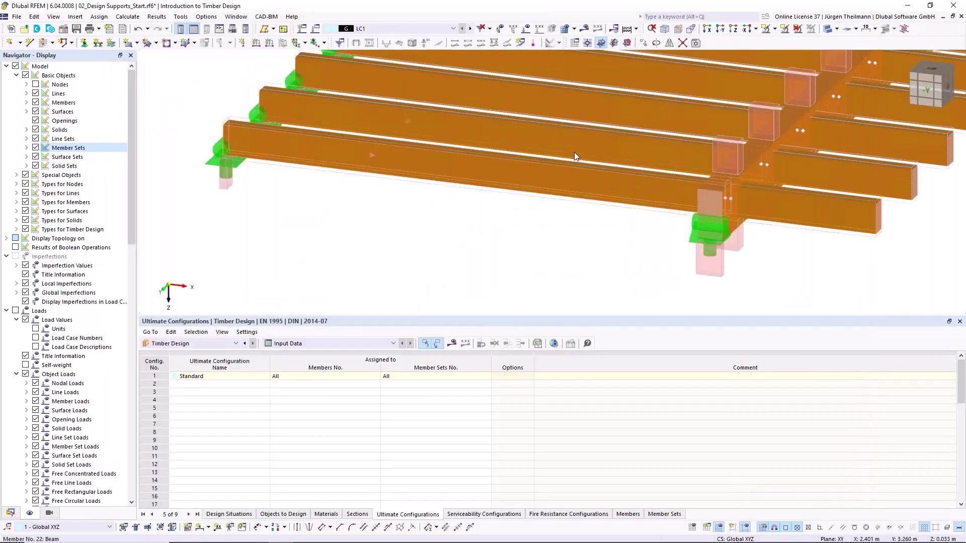
# Show LC1 with loads and rerun only the timber design, flagging member 13 at 1.102
pyautogui.click(452, 28)
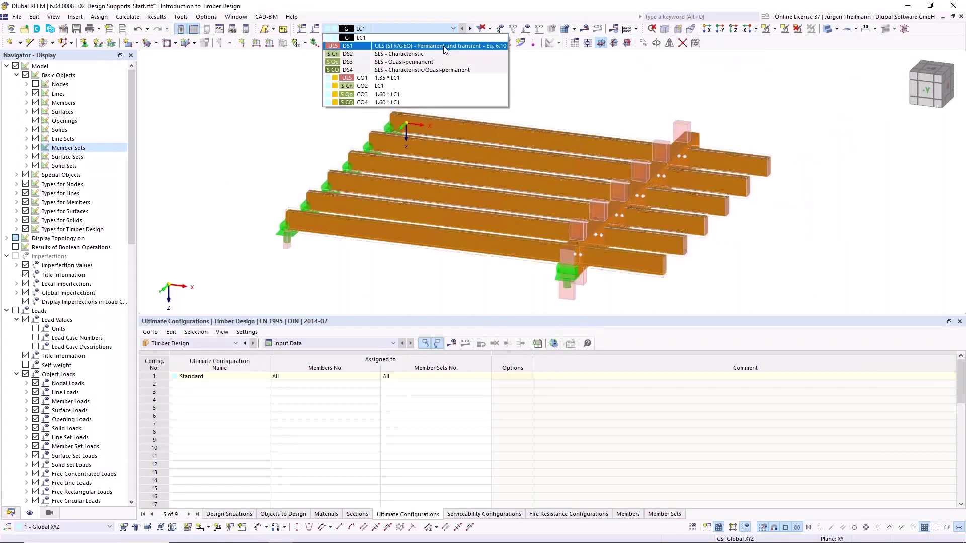
pyautogui.click(444, 46)
pyautogui.click(450, 28)
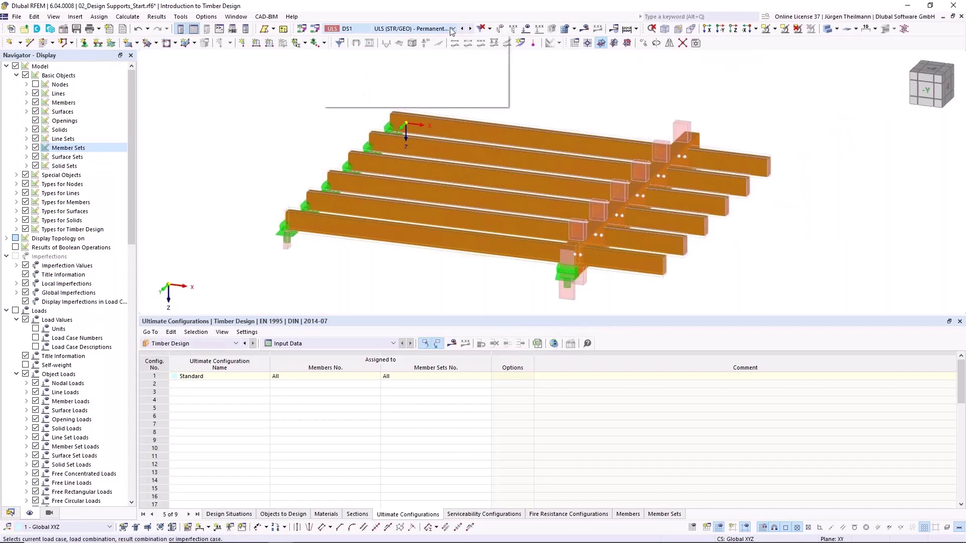
pyautogui.click(449, 37)
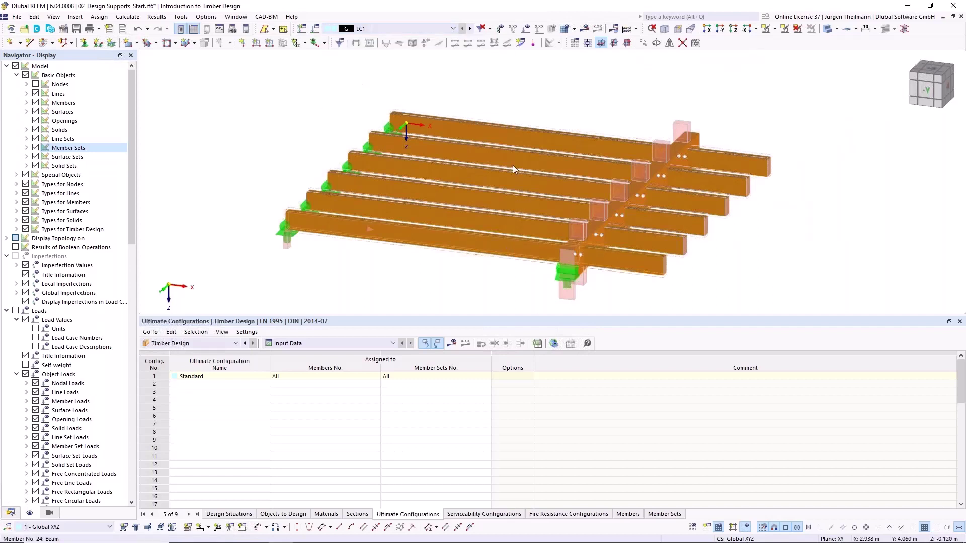
pyautogui.click(527, 29)
pyautogui.scroll(-2, 506, 150)
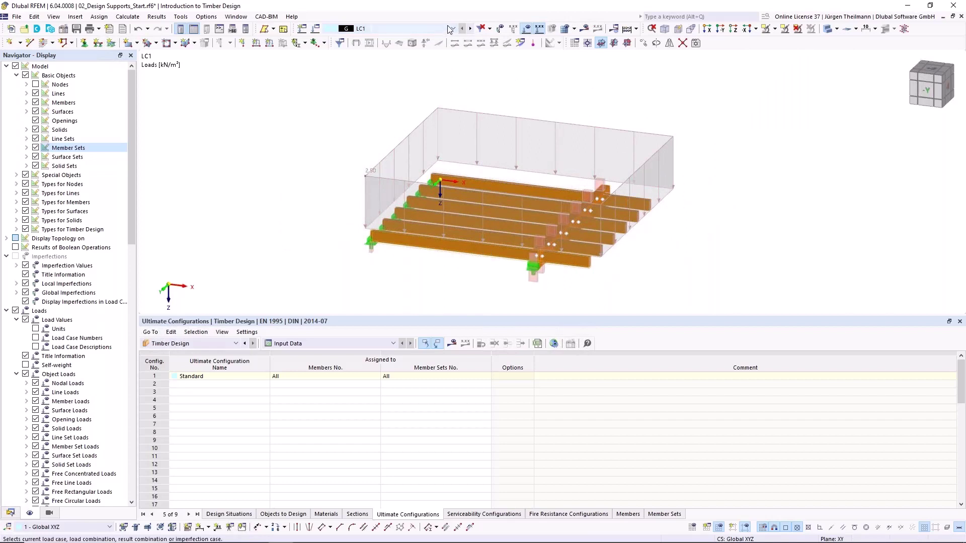
pyautogui.click(636, 28)
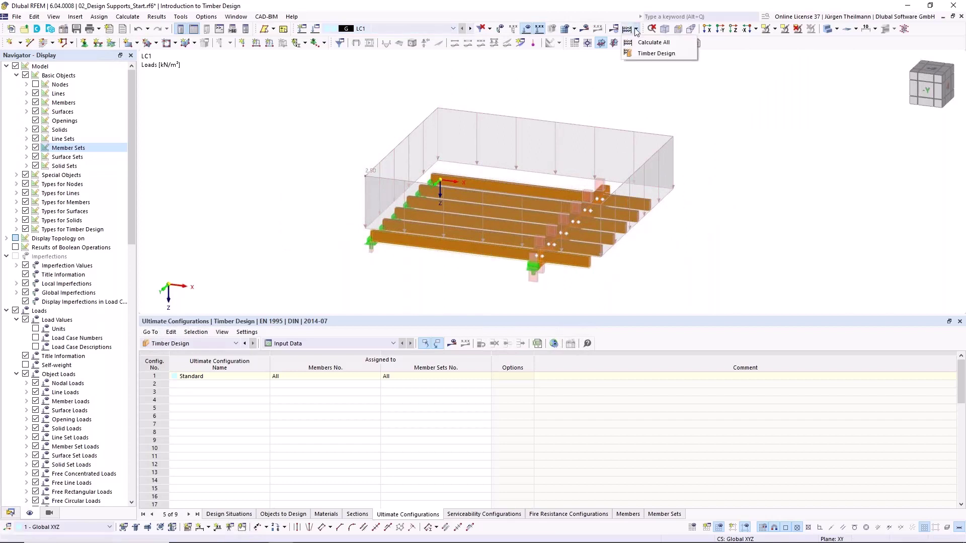
pyautogui.click(656, 53)
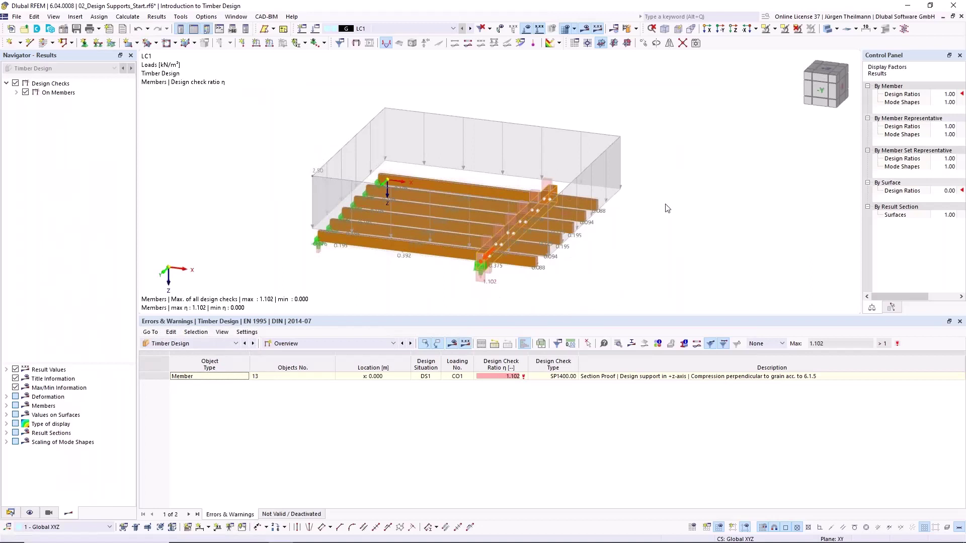
# Show member design ratios grouped by member set and select member 24's SP1400 support check at 0.261
pyautogui.click(208, 377)
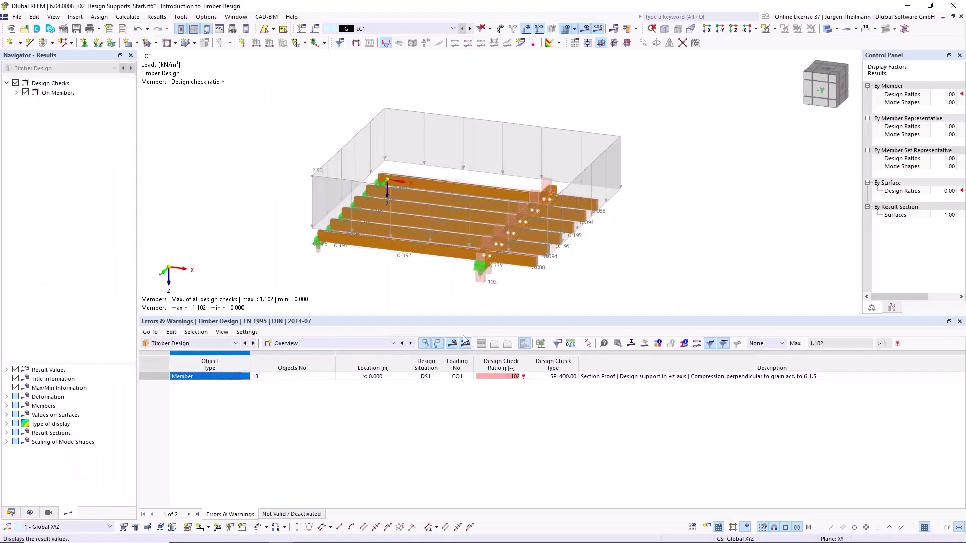
pyautogui.click(394, 344)
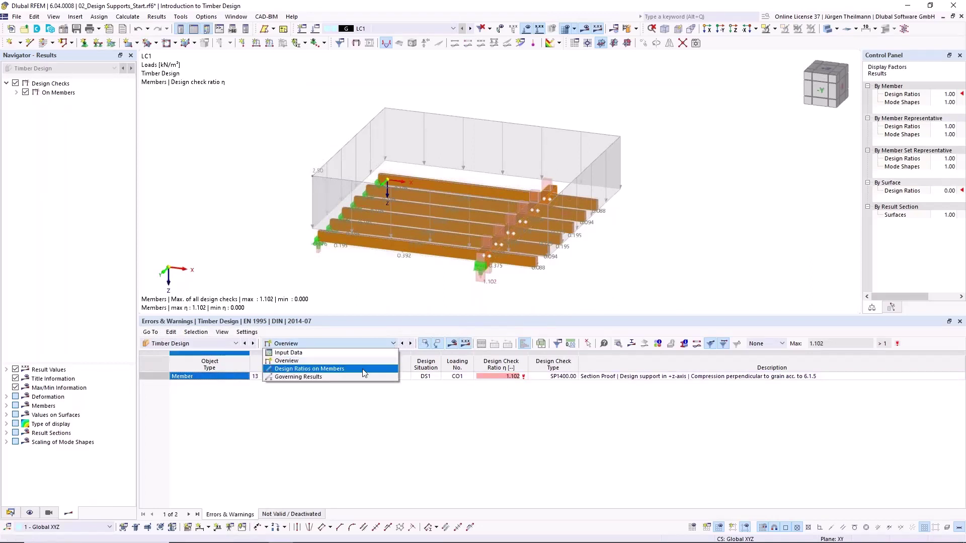
pyautogui.click(365, 370)
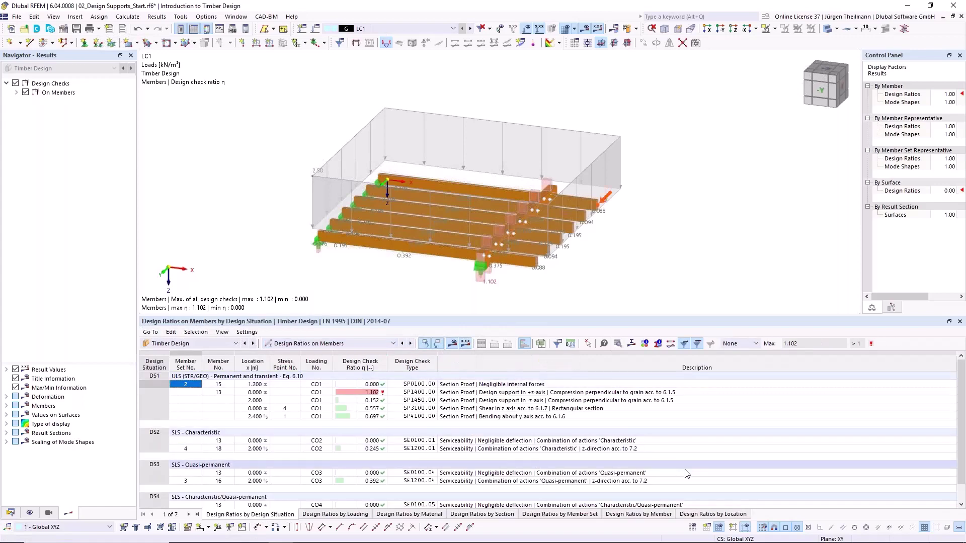
pyautogui.click(589, 517)
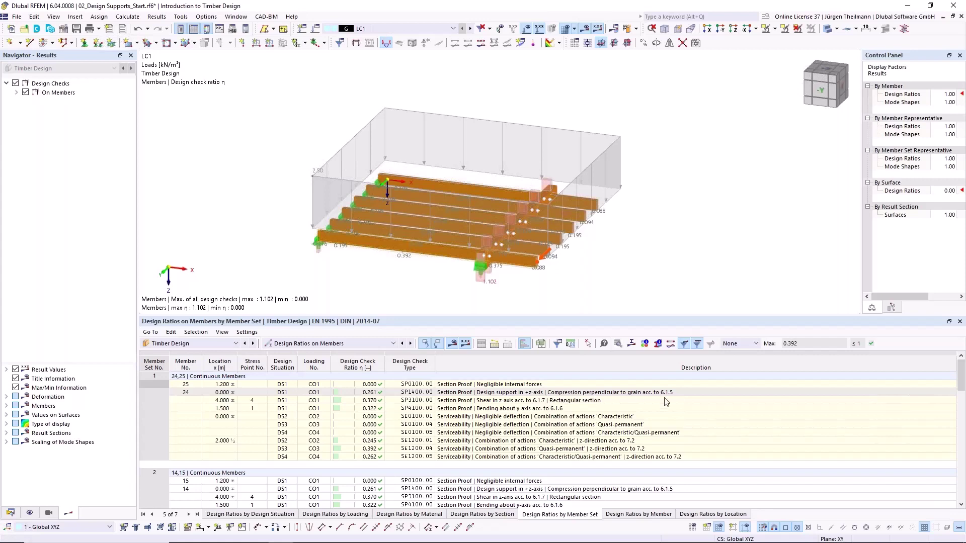
pyautogui.click(596, 395)
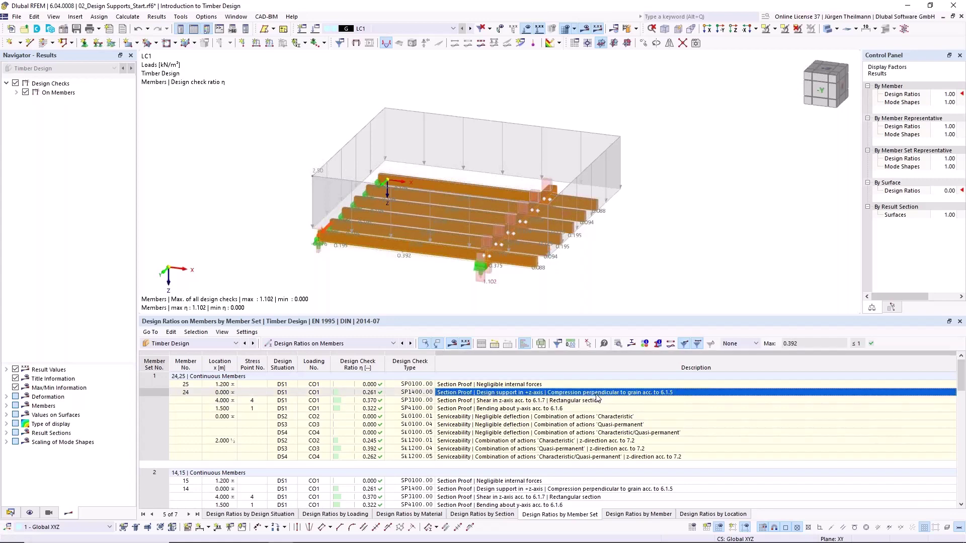
pyautogui.doubleClick(597, 395)
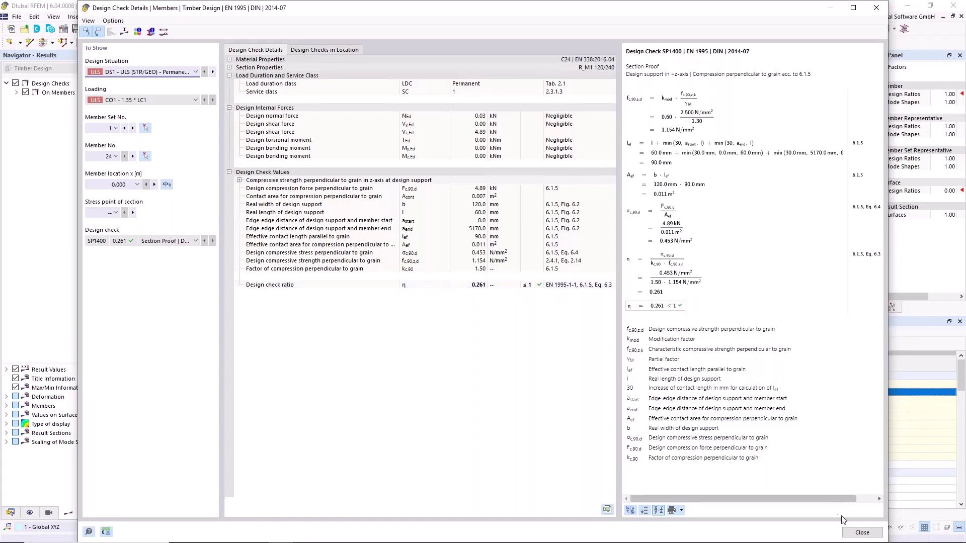
pyautogui.click(871, 535)
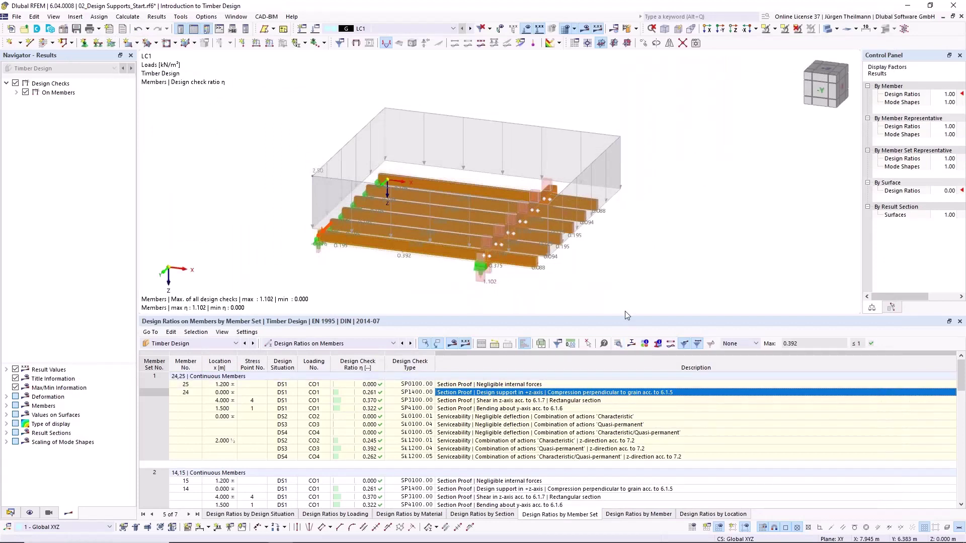
# List design ratios by design situation, select member 13's SP1400 support check at 1.102, and zoom in
pyautogui.moveTo(623, 302); pyautogui.dragTo(623, 285)
pyautogui.scroll(-5, 461, 444)
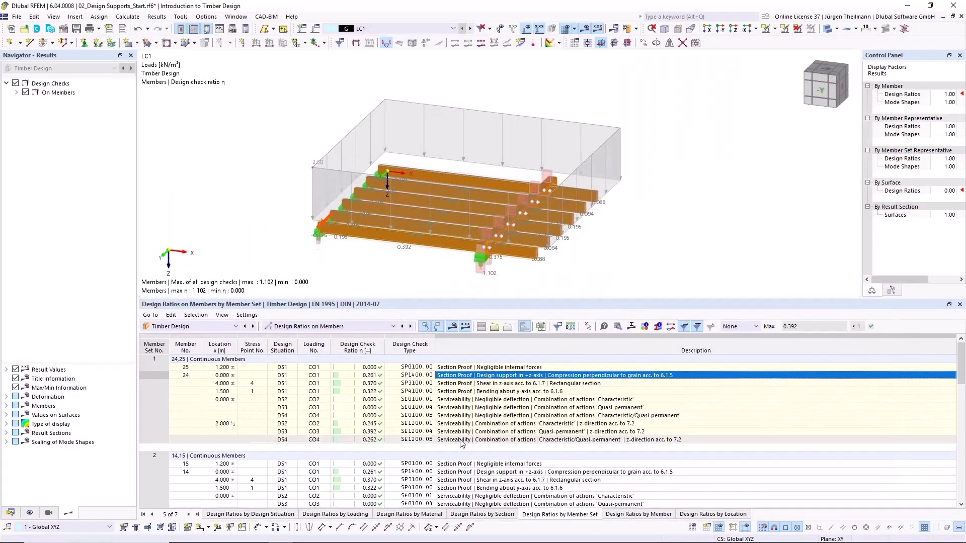
pyautogui.scroll(-10, 461, 444)
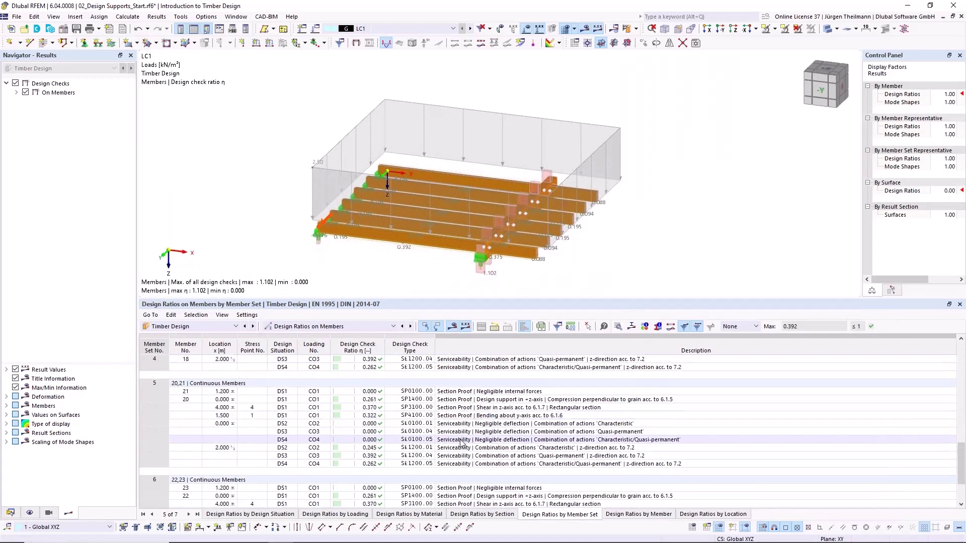
pyautogui.scroll(15, 461, 443)
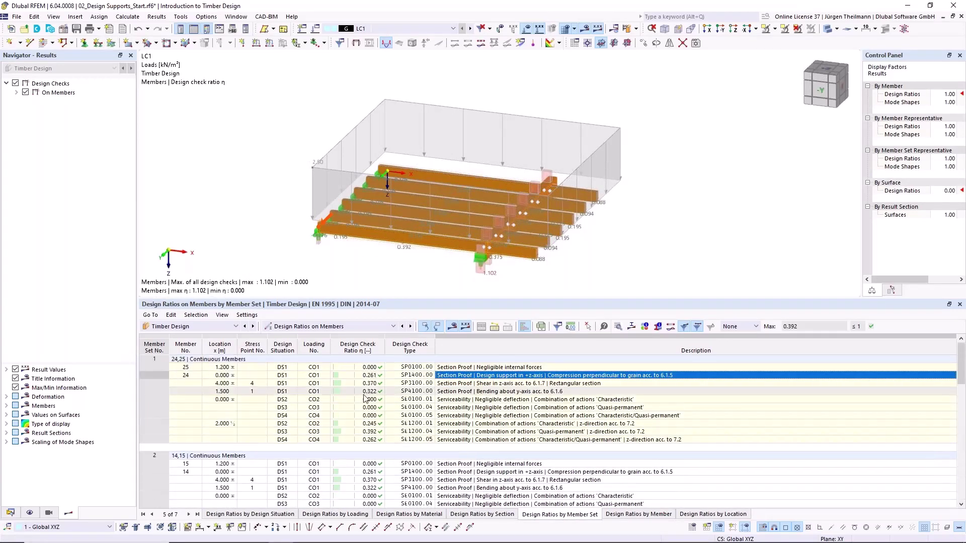
pyautogui.click(234, 515)
pyautogui.click(514, 376)
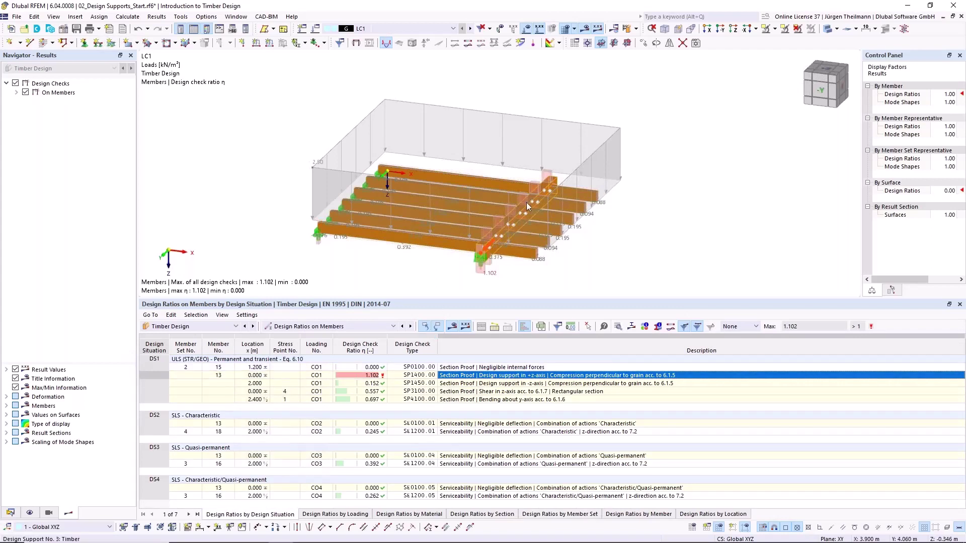
pyautogui.scroll(1, 486, 260)
pyautogui.scroll(1, 485, 259)
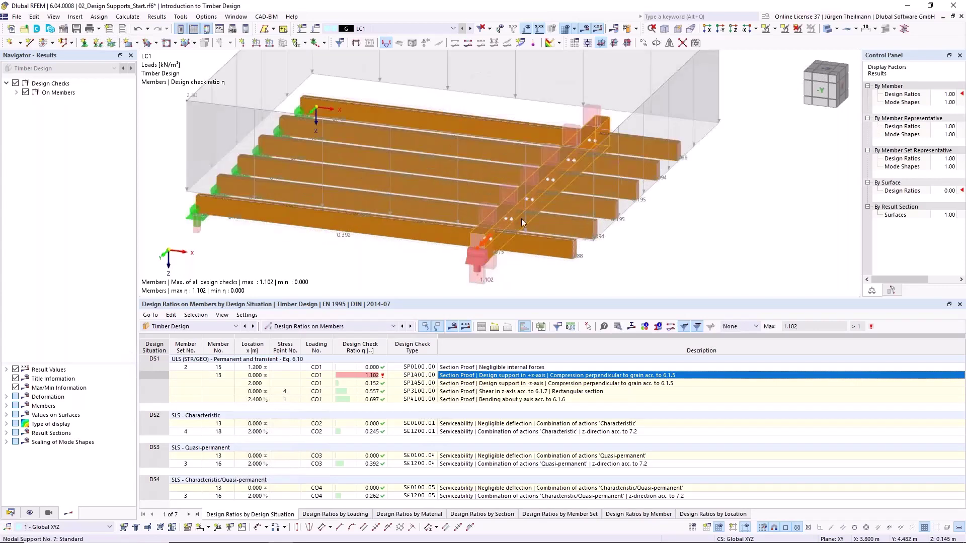
# Review member 13's SP1400 check details (1.102 > 1), close them, and show the Navigator Data tree
pyautogui.doubleClick(572, 377)
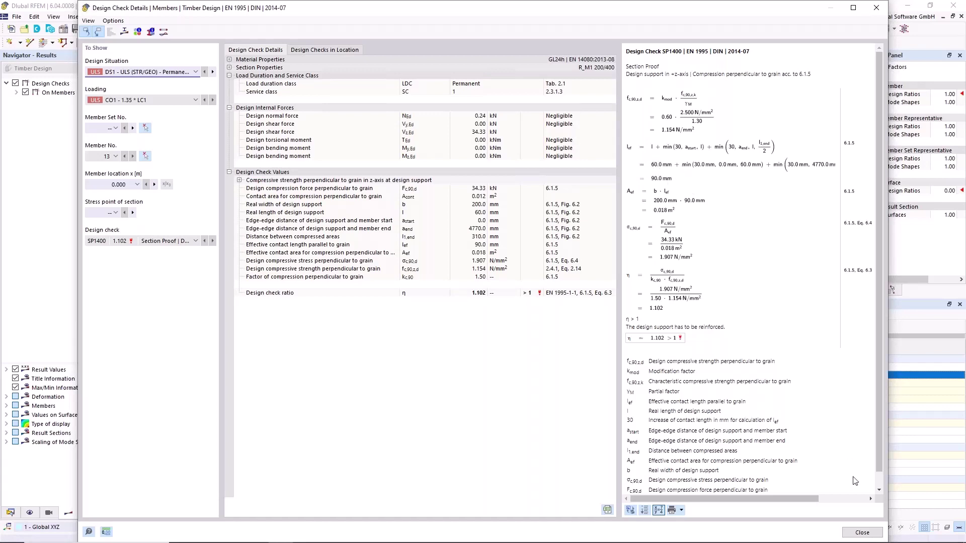
pyautogui.click(862, 533)
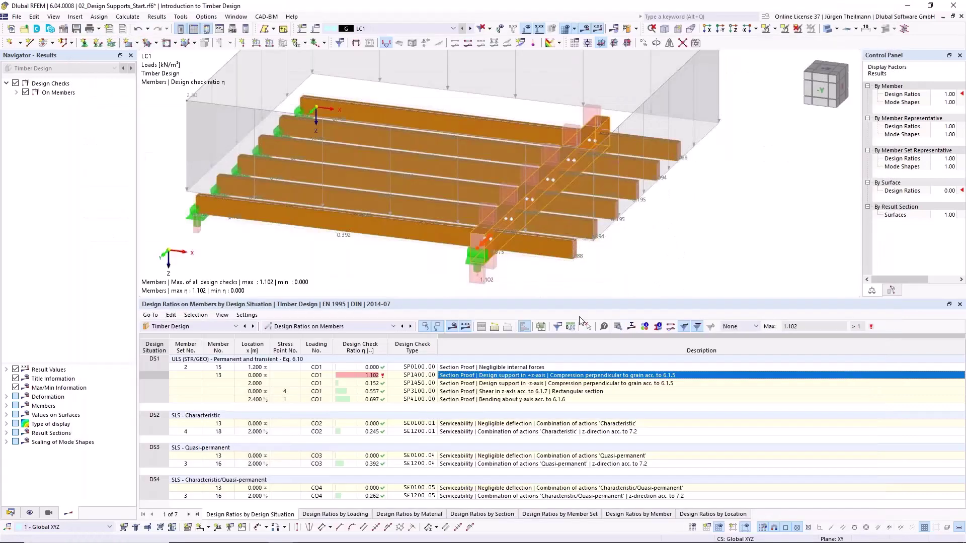
pyautogui.click(10, 513)
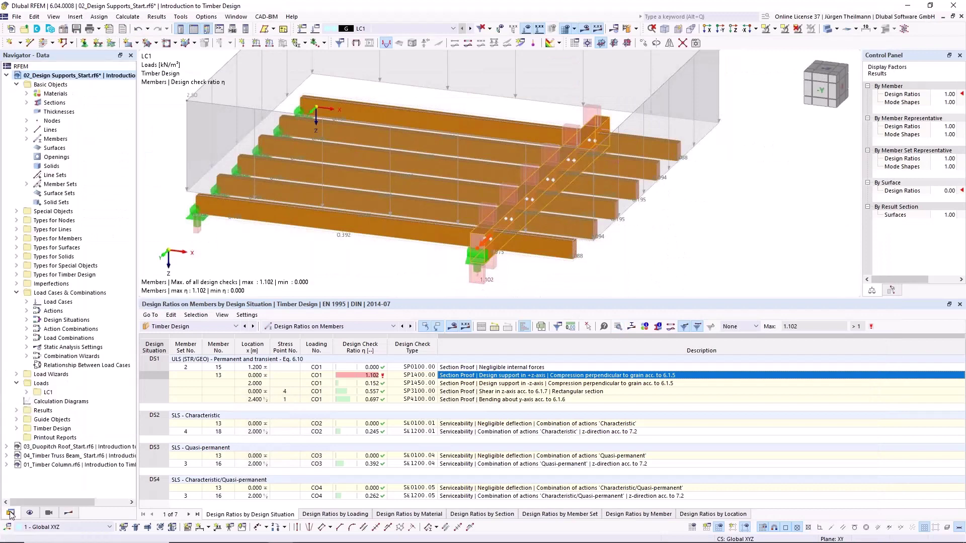
# Change design support 1 - Timber's support length from 60 mm to 80 mm, discarding old design results
pyautogui.click(17, 275)
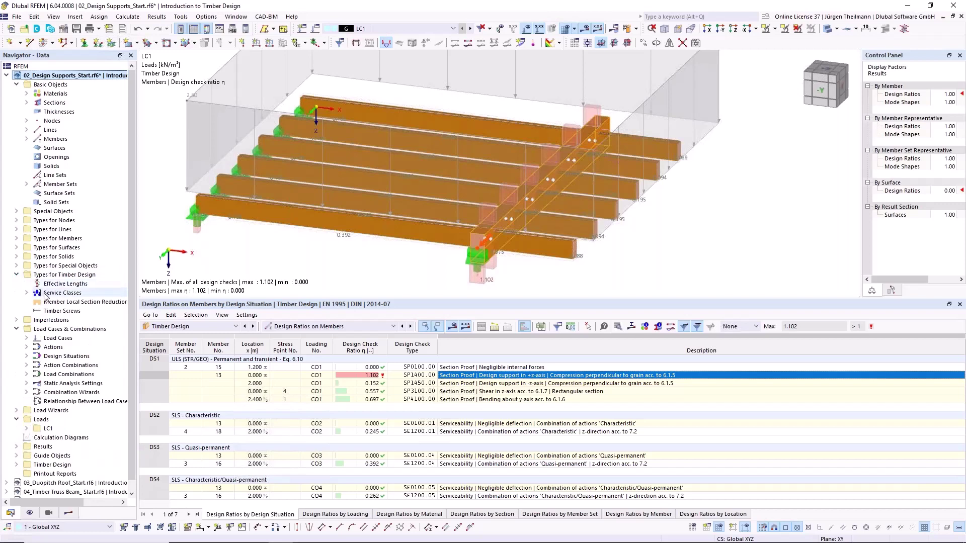
pyautogui.click(16, 275)
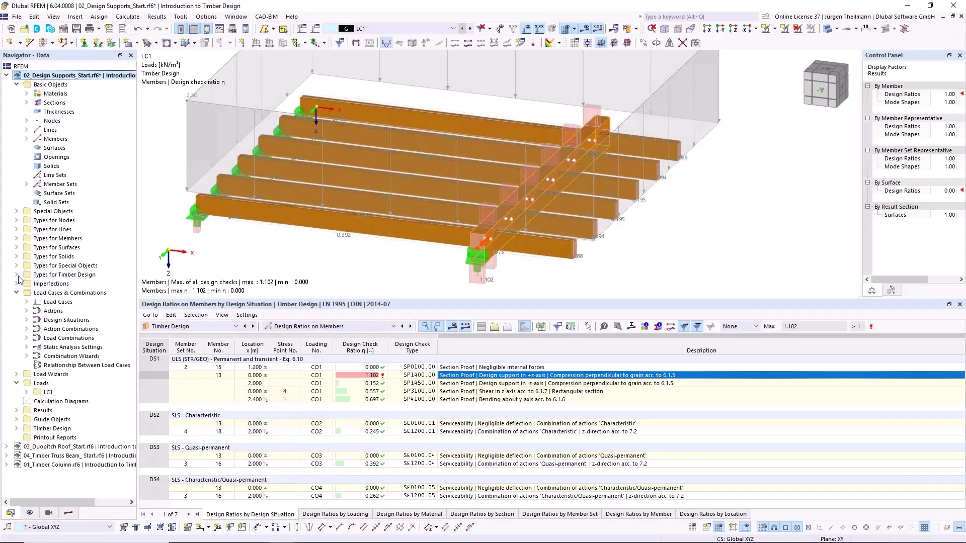
pyautogui.click(17, 239)
pyautogui.click(27, 320)
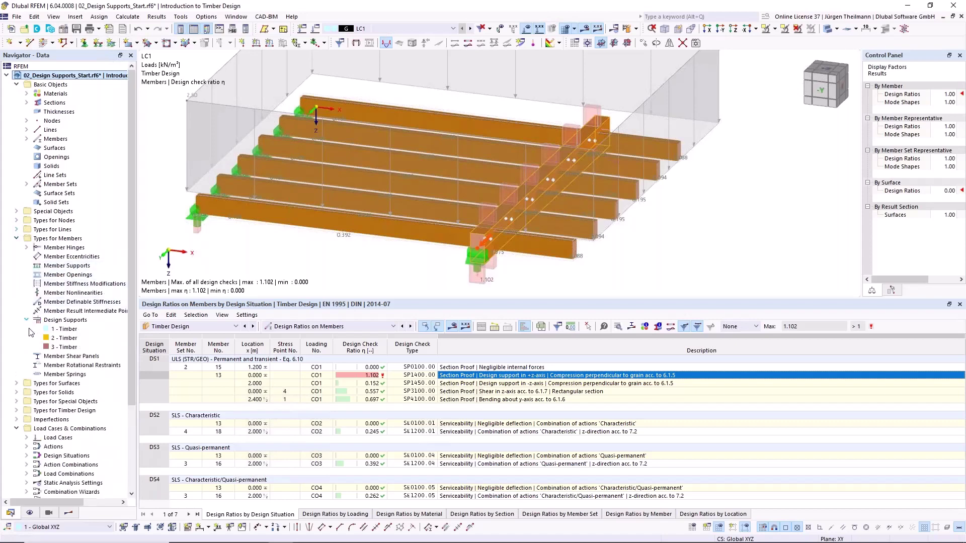
pyautogui.click(47, 331)
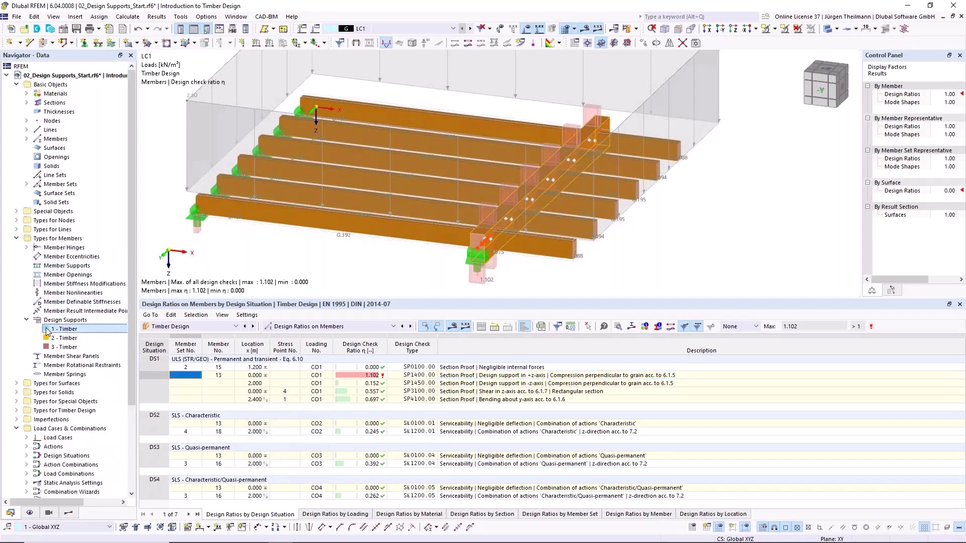
pyautogui.doubleClick(47, 331)
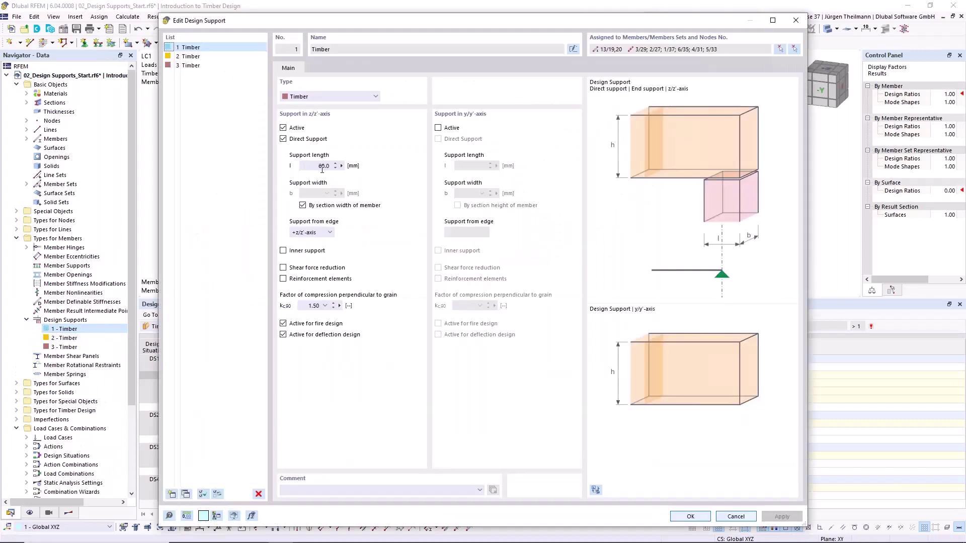
pyautogui.moveTo(319, 166); pyautogui.dragTo(327, 167)
pyautogui.click(691, 516)
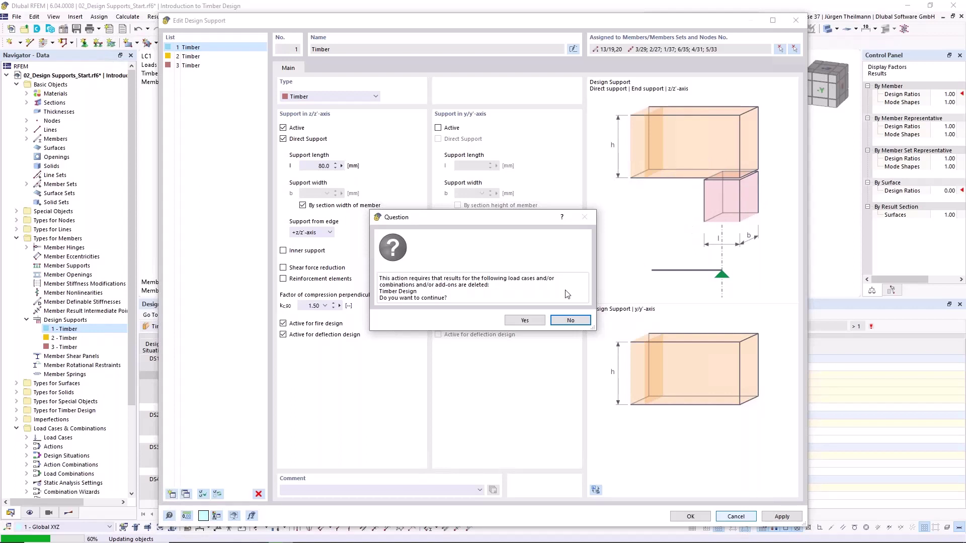
pyautogui.click(525, 321)
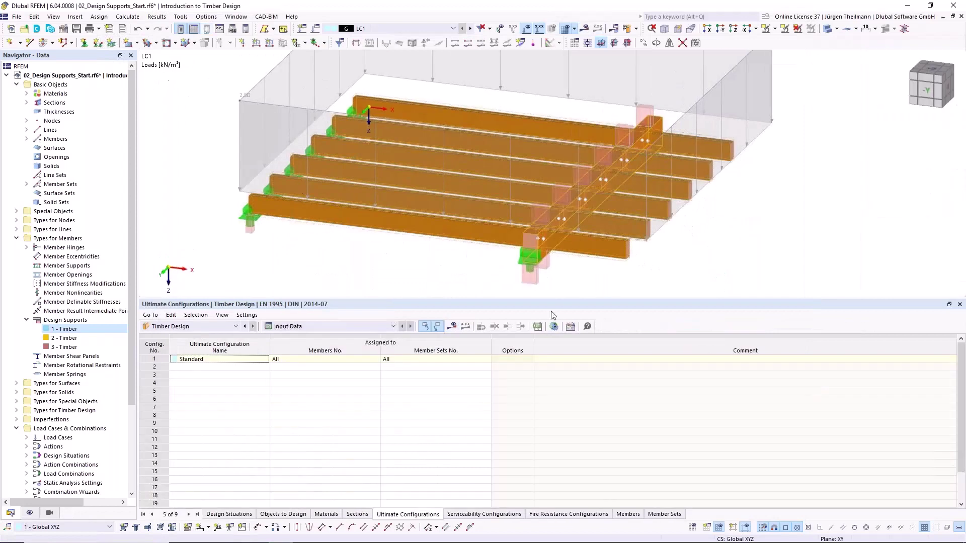
# Recalculate the timber design and open member 13's SP1400 support check details, now passing at 0.902
pyautogui.click(454, 326)
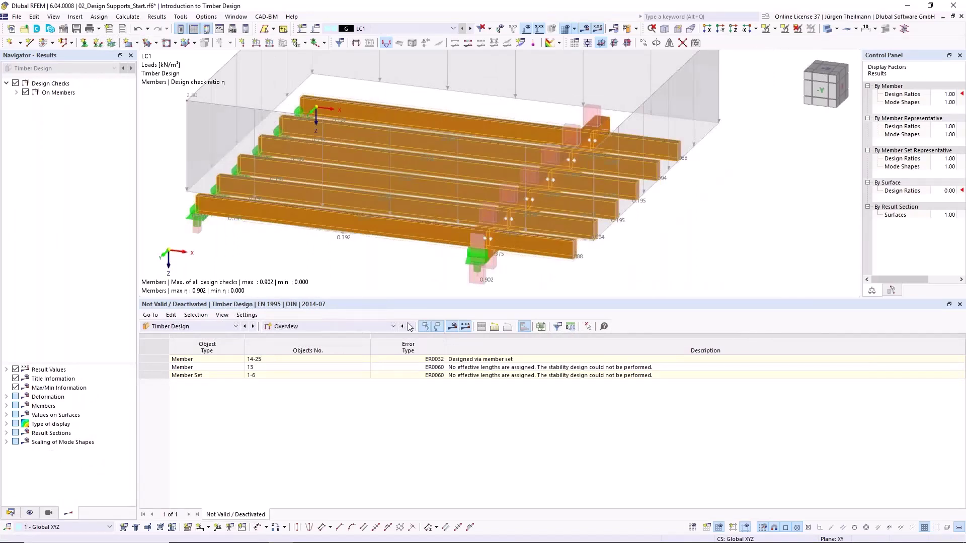
pyautogui.click(410, 327)
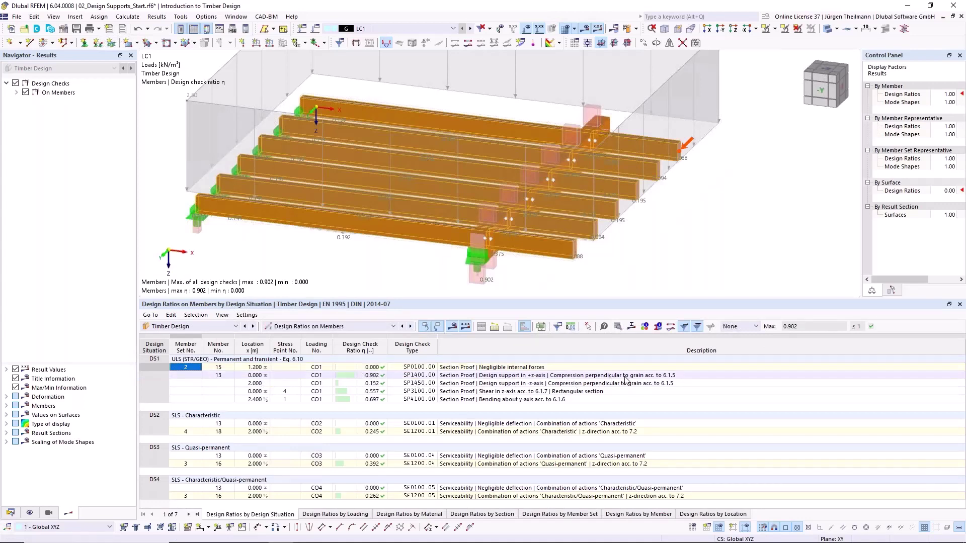
pyautogui.click(642, 378)
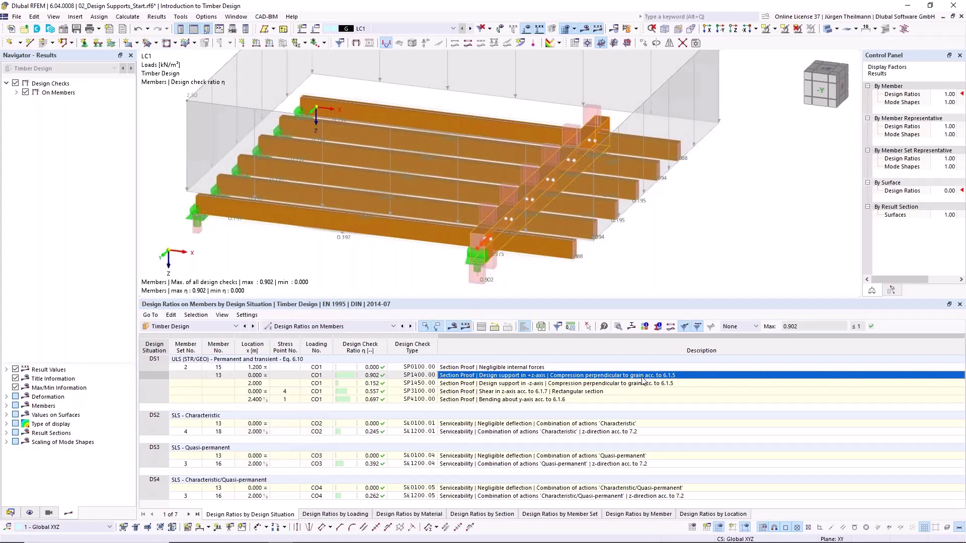
pyautogui.doubleClick(643, 377)
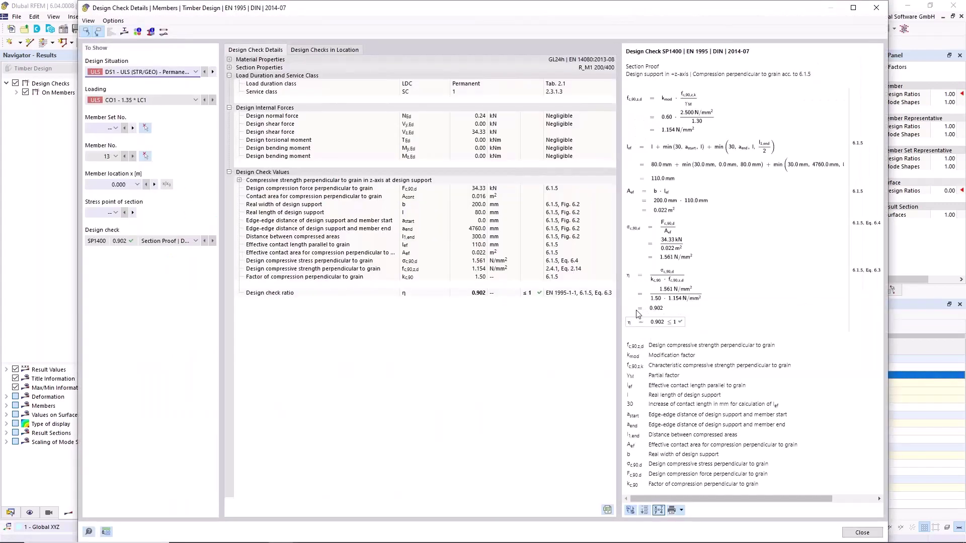
# Inspect the effective contact length parallel to grain, then close member 13's design check details
pyautogui.click(664, 167)
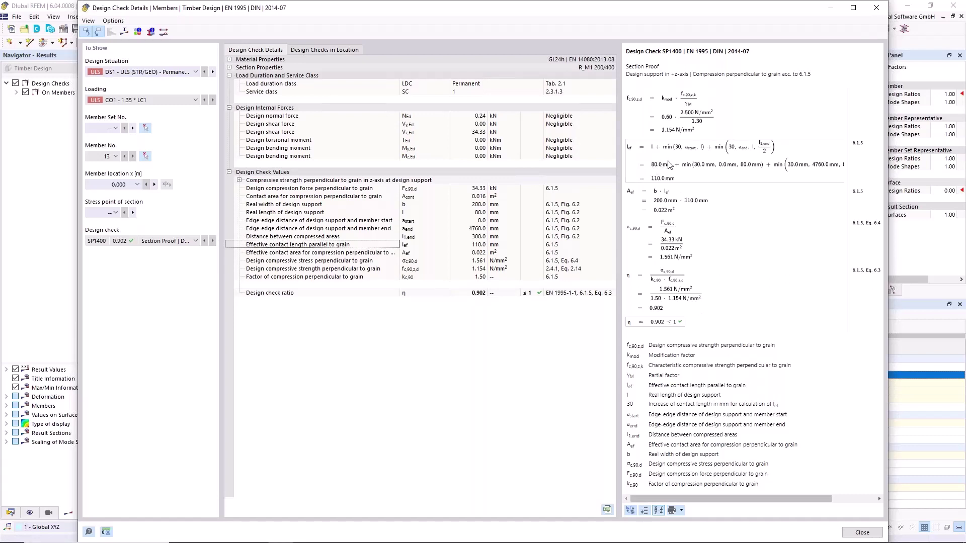
pyautogui.click(863, 532)
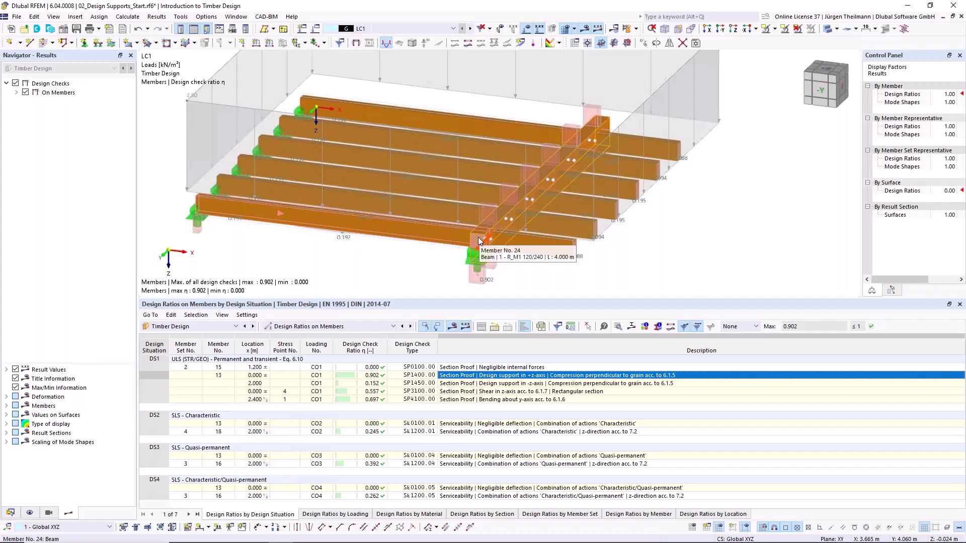
# Edit the front beam's member set 1 and create a new member local section reduction under Design Types
pyautogui.moveTo(384, 256); pyautogui.dragTo(502, 235, button='middle')
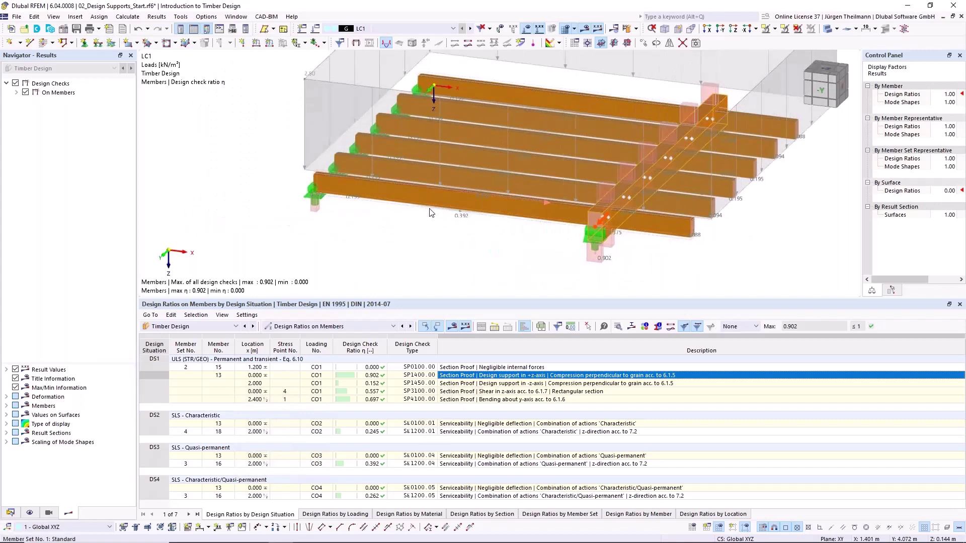
pyautogui.scroll(3, 430, 213)
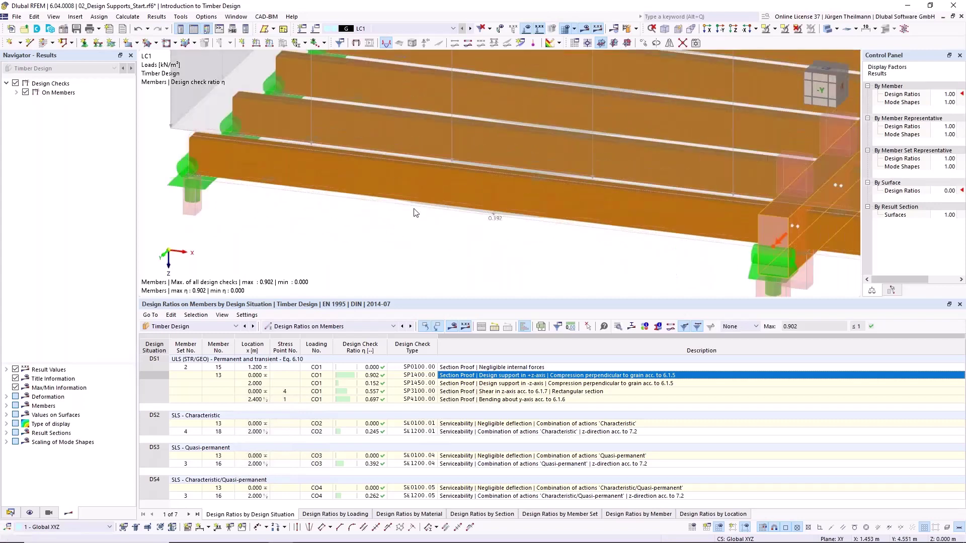
pyautogui.doubleClick(415, 212)
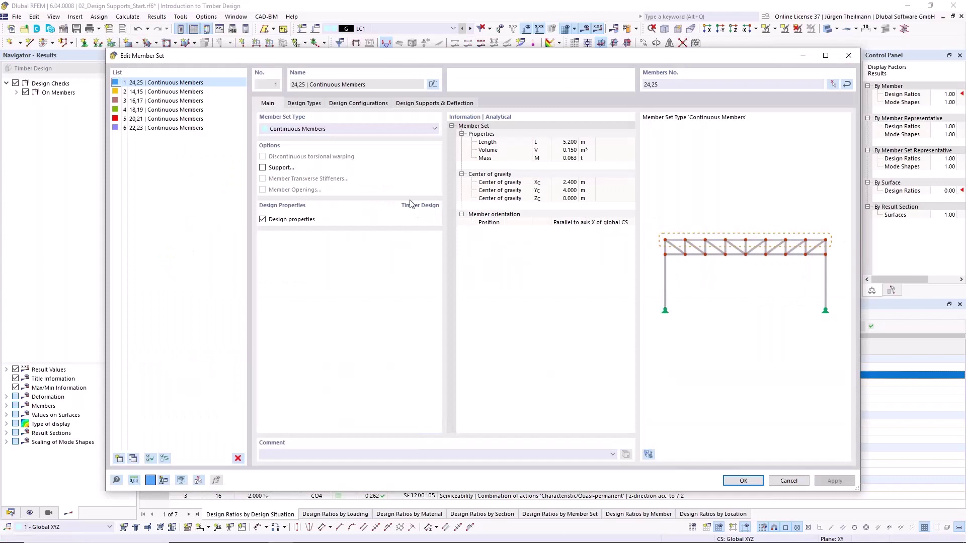
pyautogui.click(312, 103)
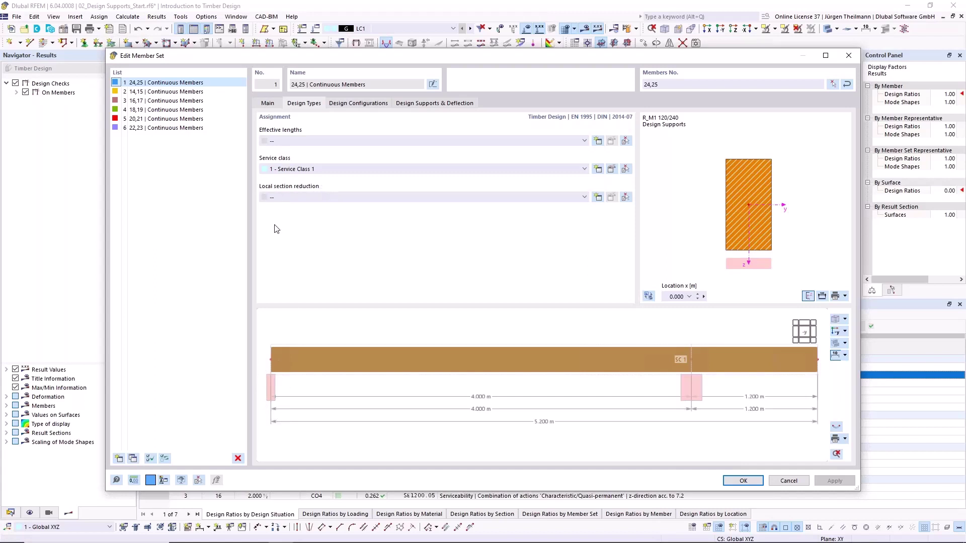
pyautogui.click(585, 197)
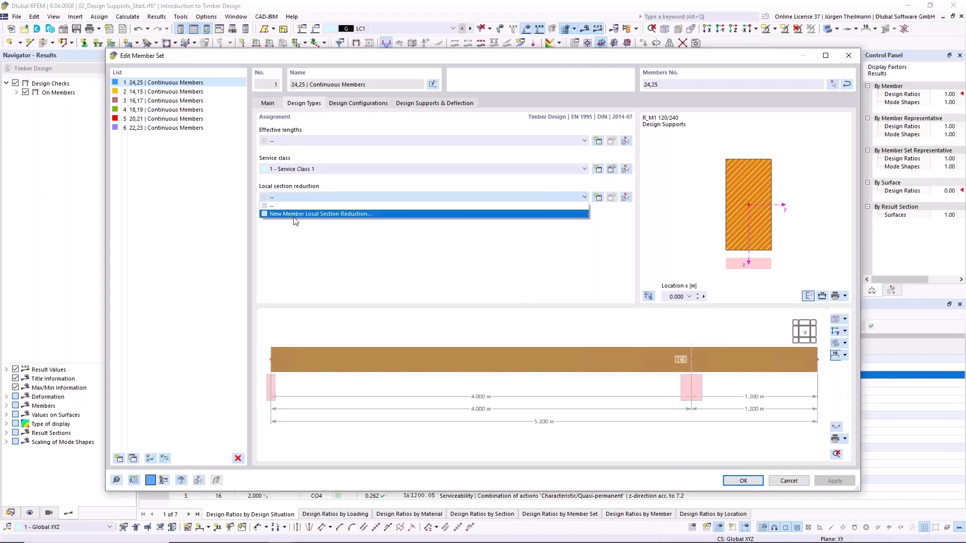
pyautogui.click(340, 215)
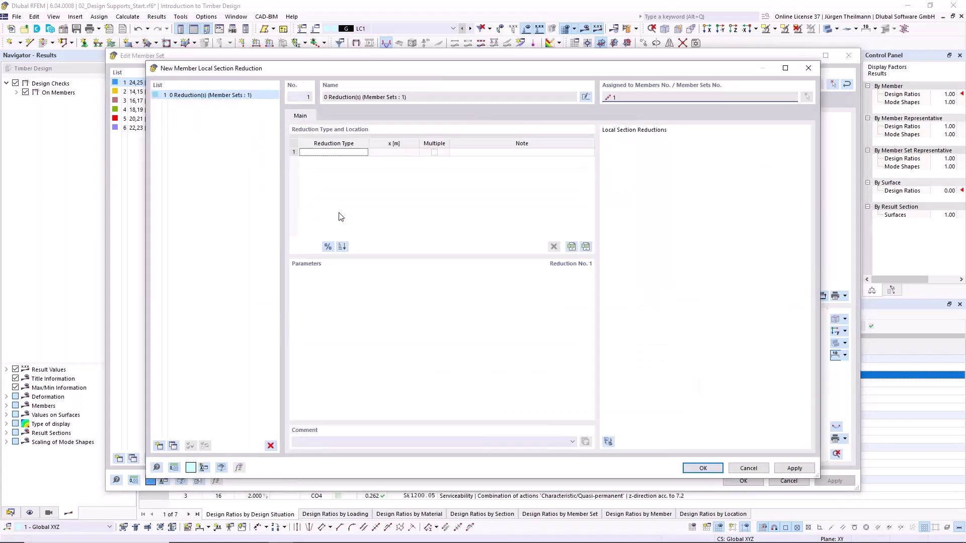
# Add a Start Notch reduction with a notch length of 0.040 m
pyautogui.click(360, 152)
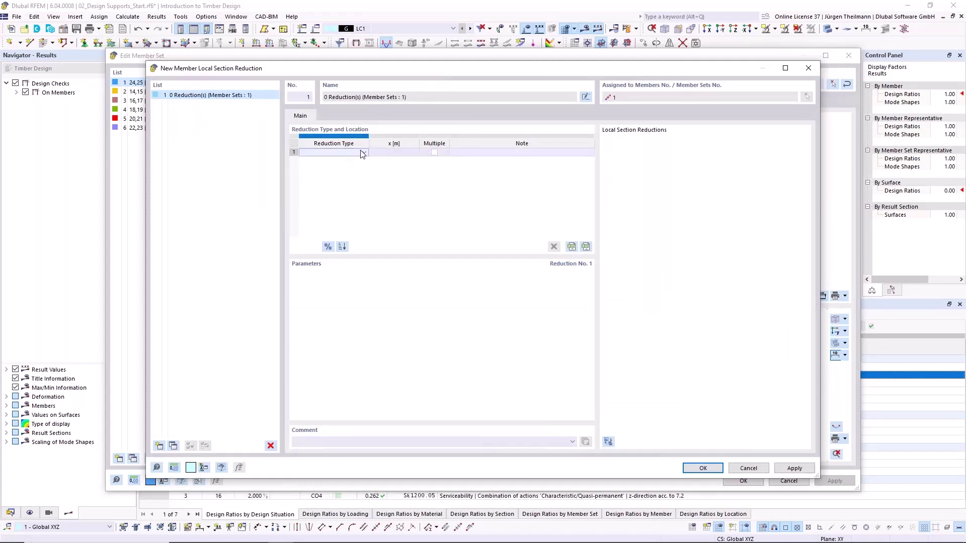
pyautogui.click(364, 153)
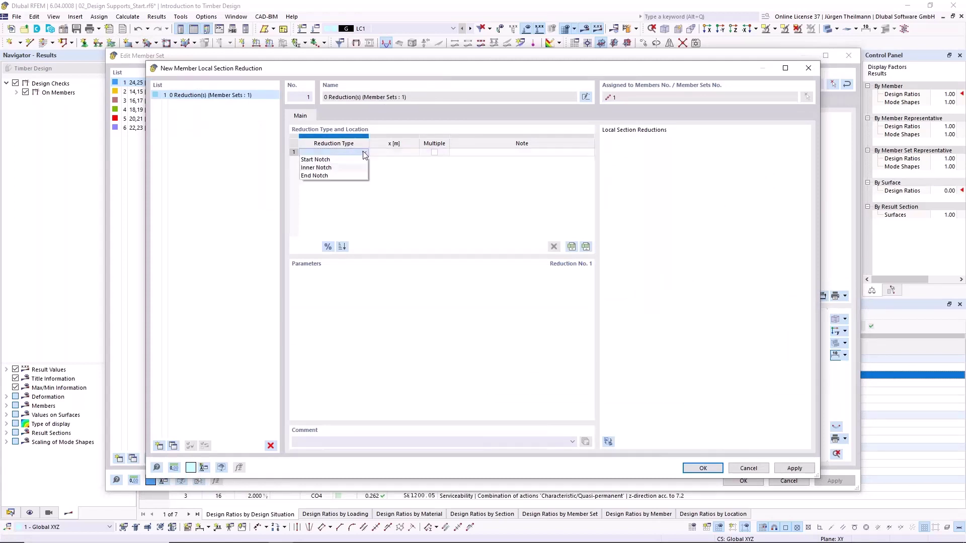
pyautogui.click(333, 159)
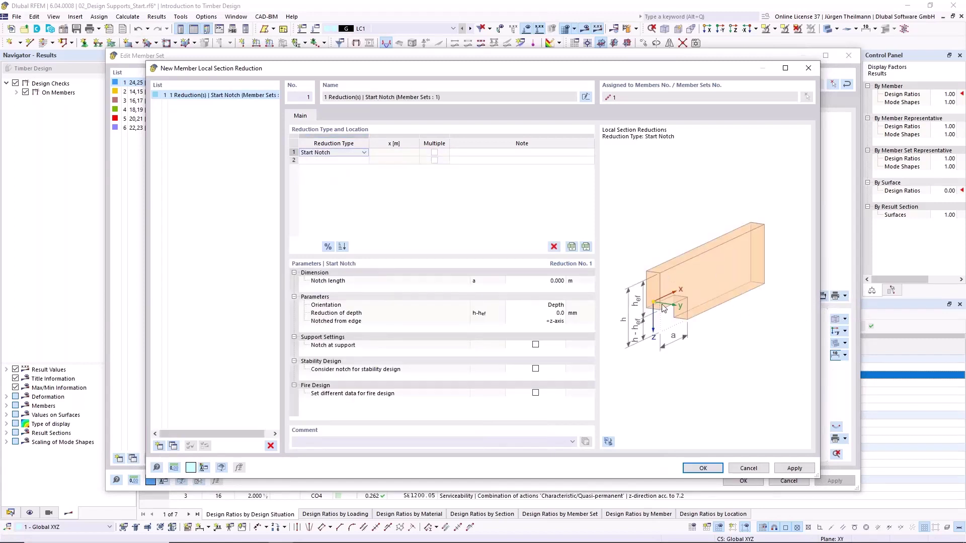
pyautogui.click(541, 280)
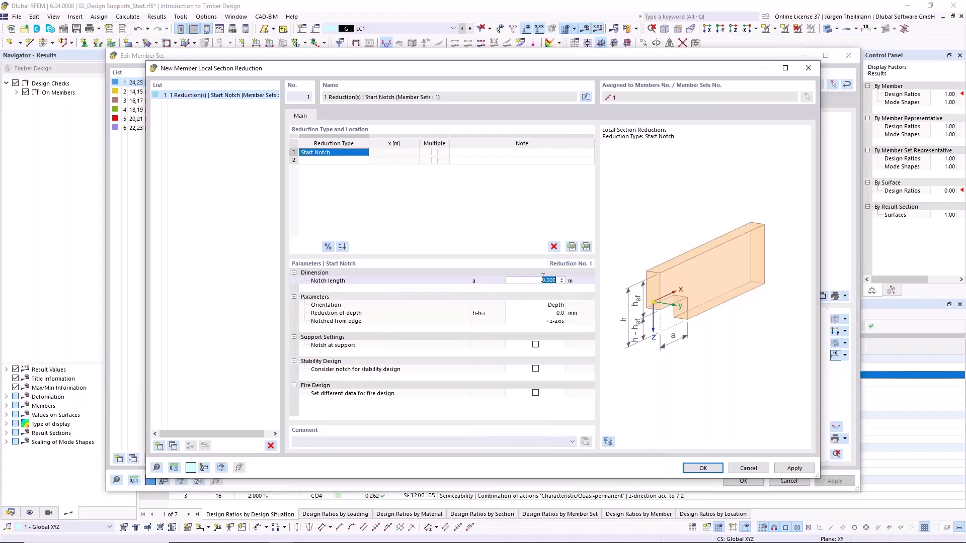
pyautogui.write('0,04')
pyautogui.press('Tab')
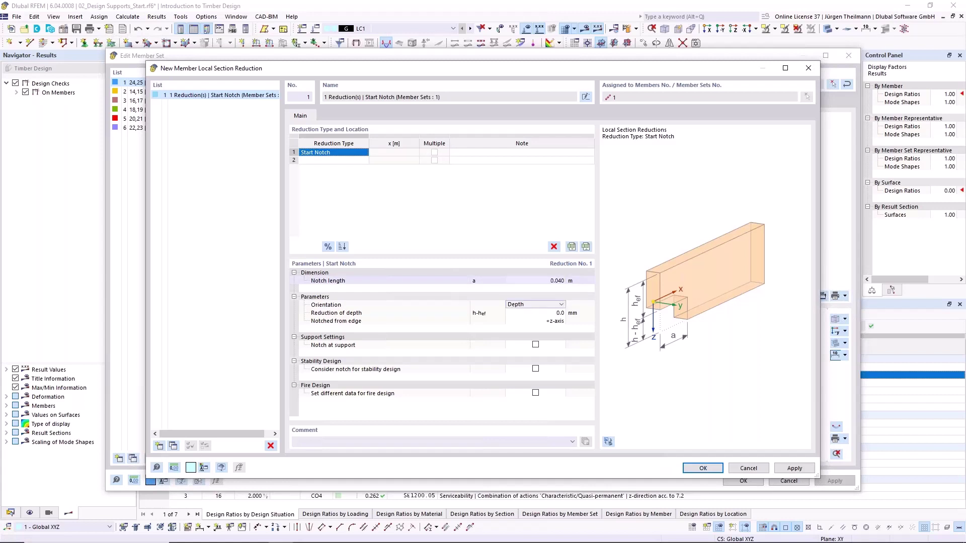
# Give the notch a 100 mm depth reduction, mark it as notch at support, and confirm
pyautogui.click(562, 305)
pyautogui.click(564, 310)
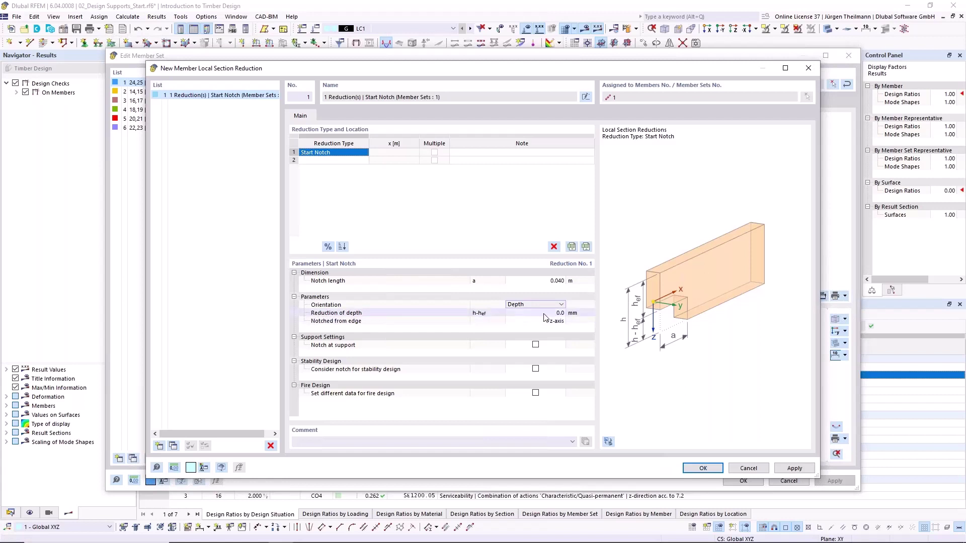
pyautogui.click(544, 314)
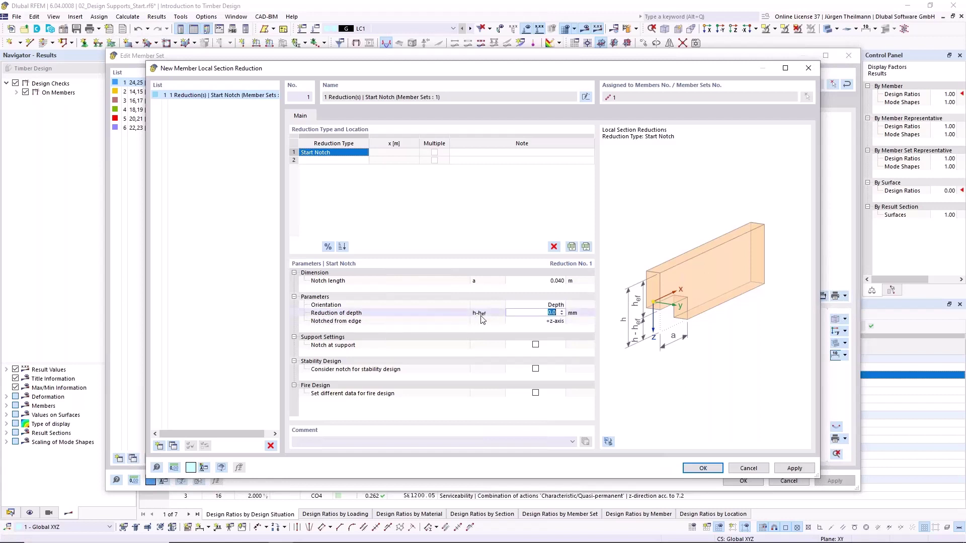
pyautogui.write('100')
pyautogui.press('Tab')
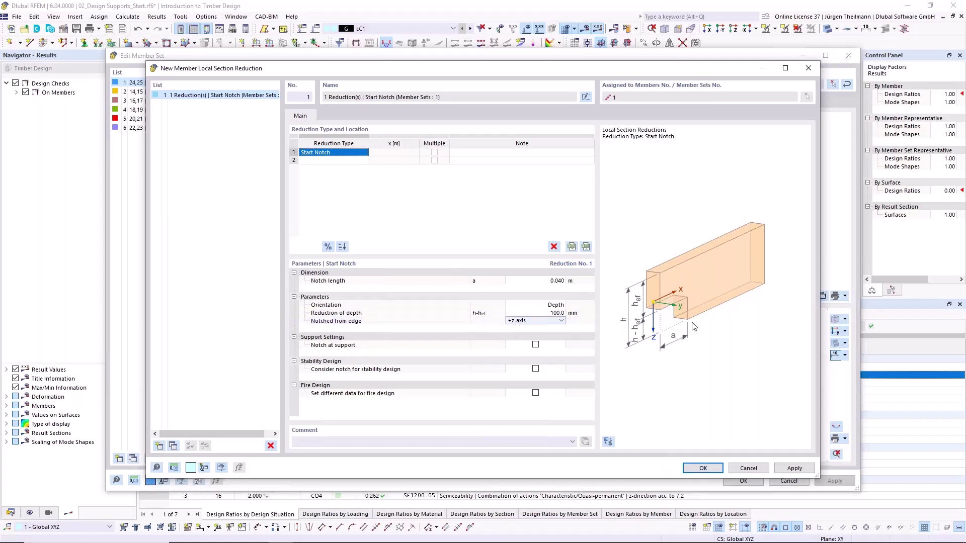
pyautogui.click(536, 345)
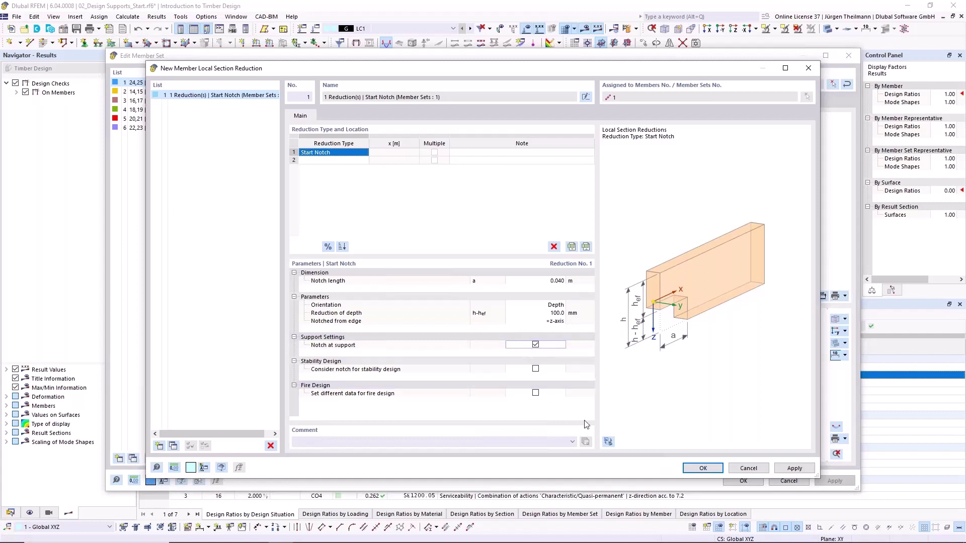
pyautogui.click(704, 470)
pyautogui.click(523, 320)
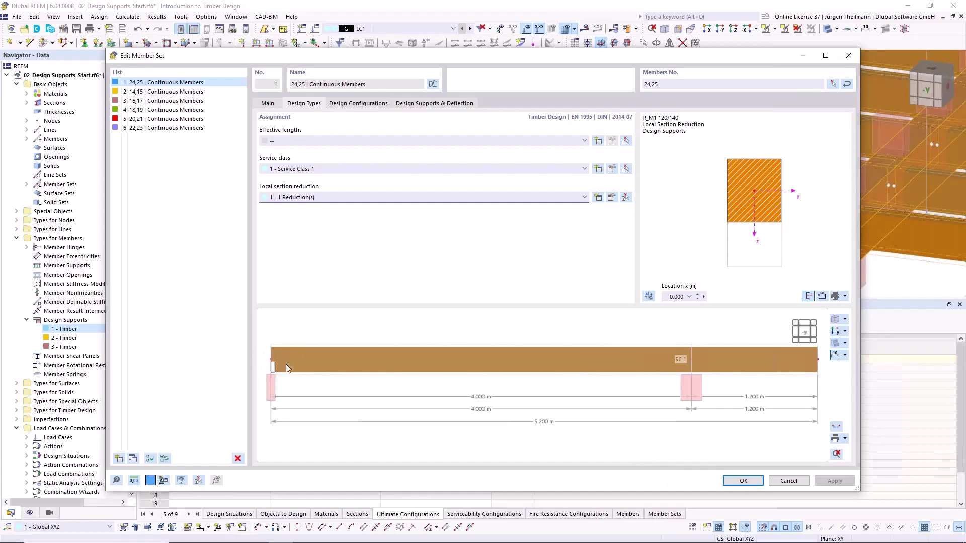
# Apply the member set changes, shrink the nodal support symbols, and run Calculate All again
pyautogui.click(745, 481)
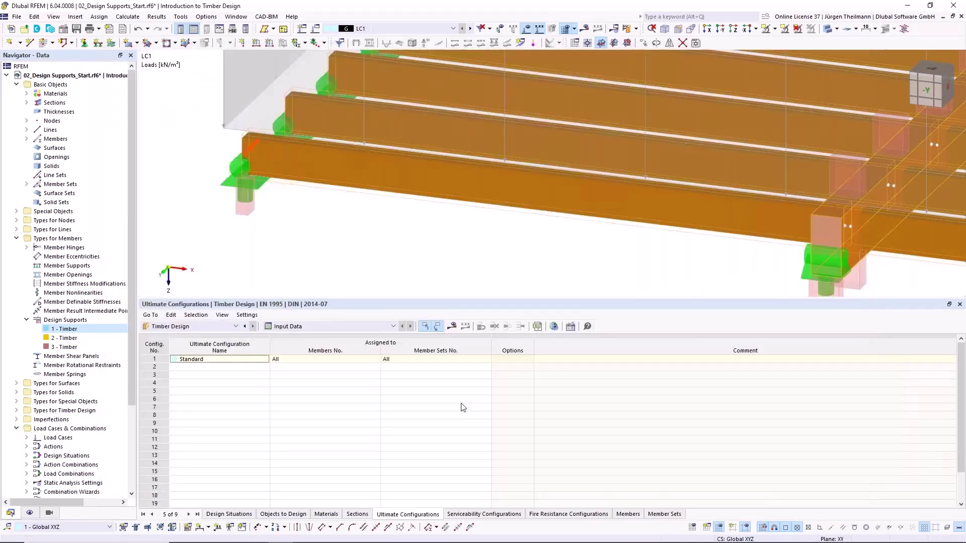
pyautogui.rightClick(227, 185)
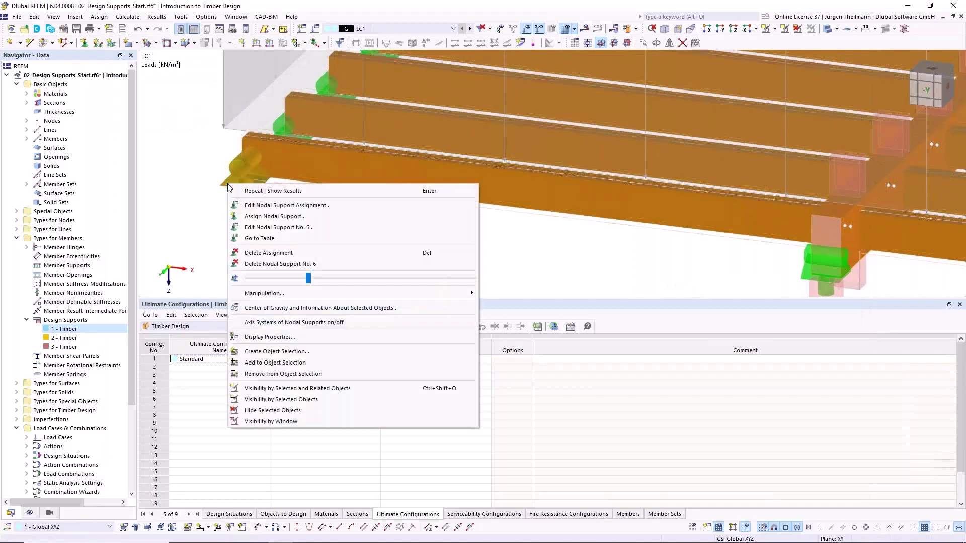
pyautogui.moveTo(309, 278); pyautogui.dragTo(246, 283)
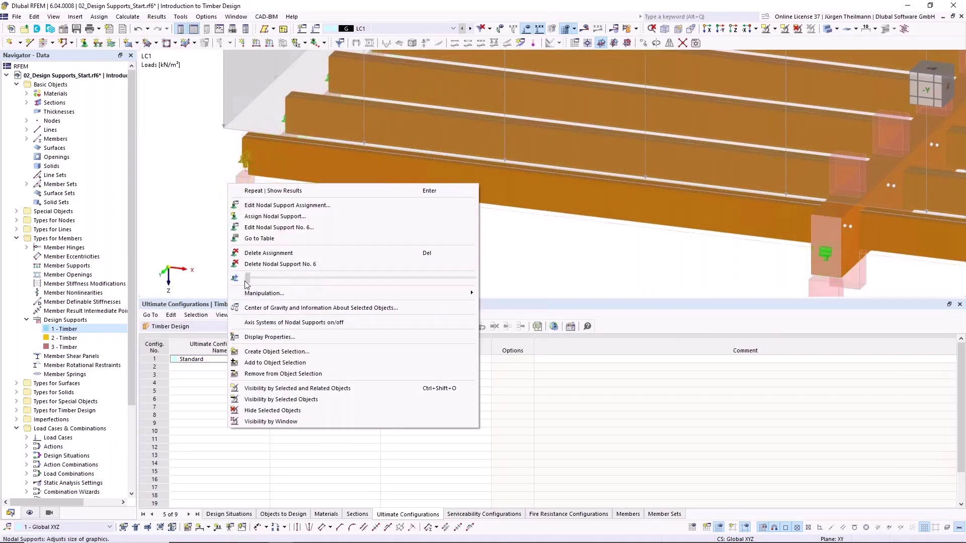
pyautogui.click(178, 188)
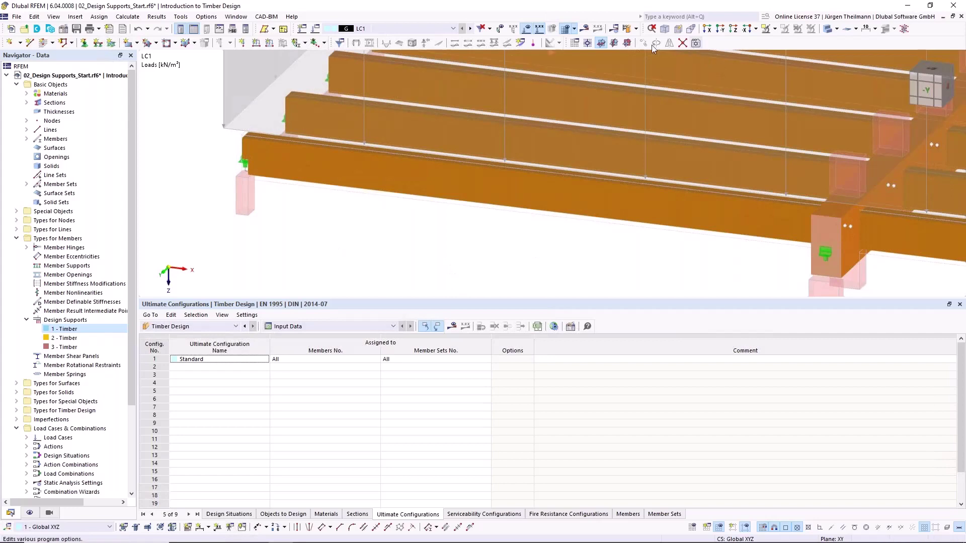
pyautogui.click(627, 28)
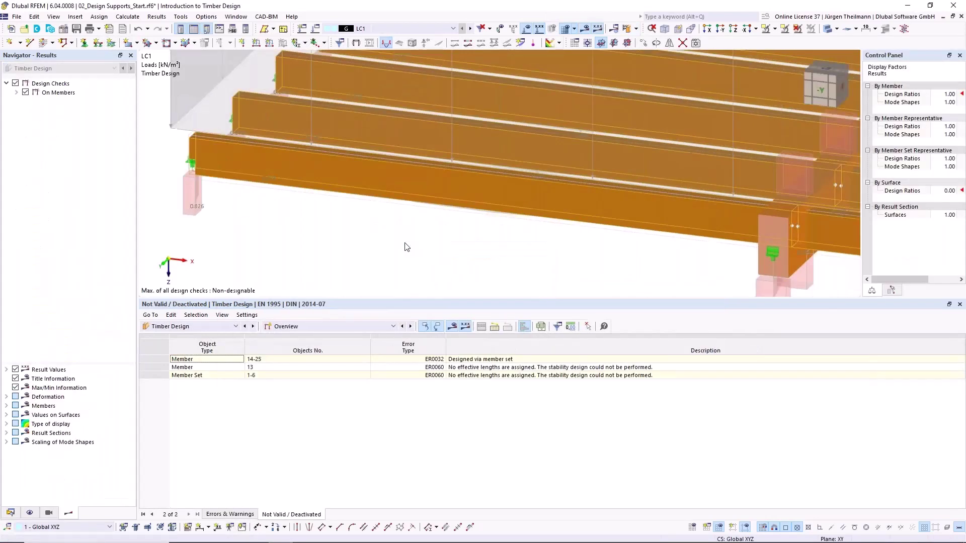
# Open member 24's SP3150 notch-at-support check details (0.950) from the design-situation ratios table
pyautogui.click(411, 326)
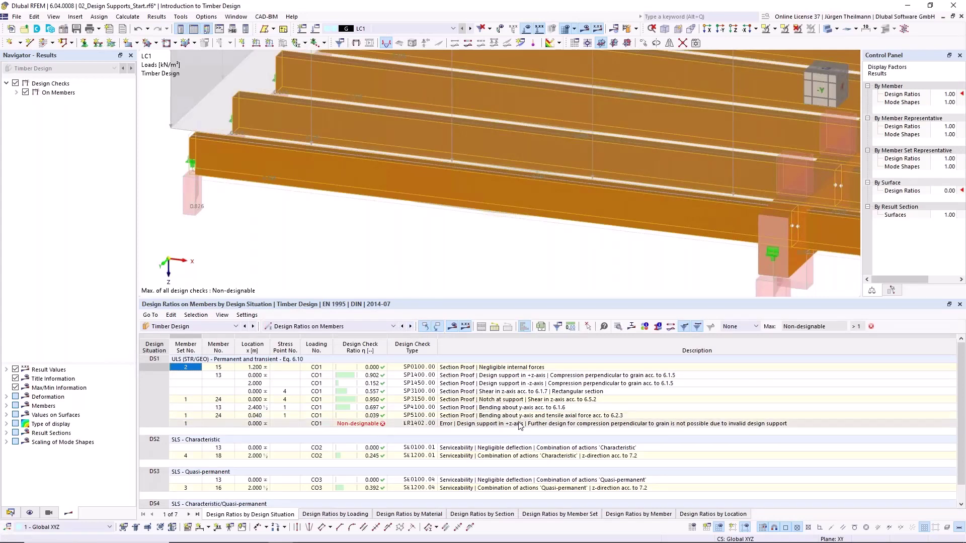
pyautogui.click(489, 401)
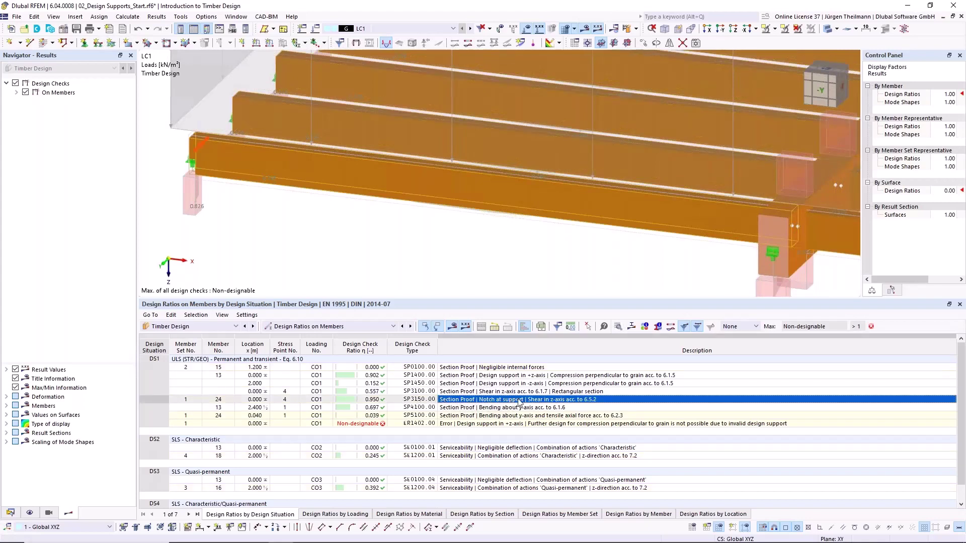
pyautogui.doubleClick(582, 401)
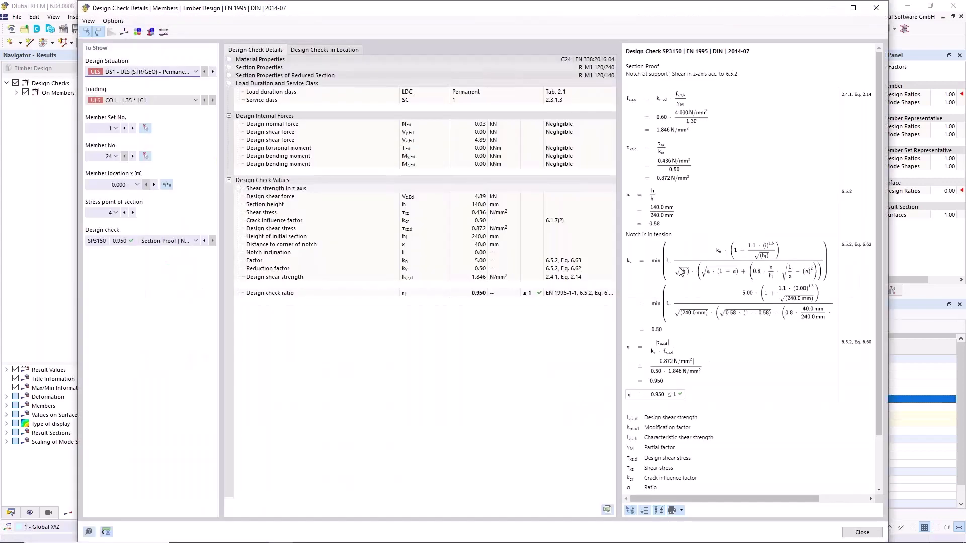
# Scroll through the remaining SP3150 notch check formulas for member 24, then close the details
pyautogui.scroll(-1, 697, 228)
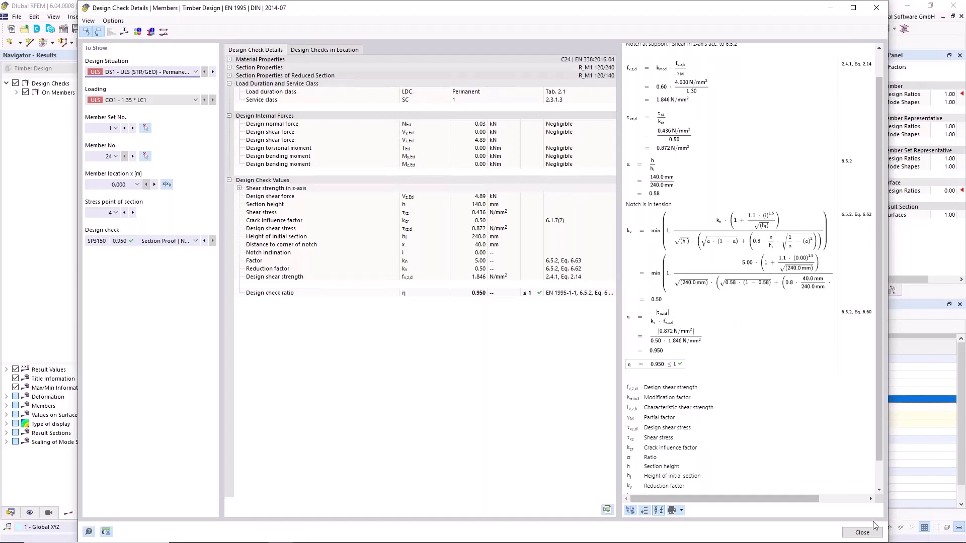
pyautogui.click(862, 533)
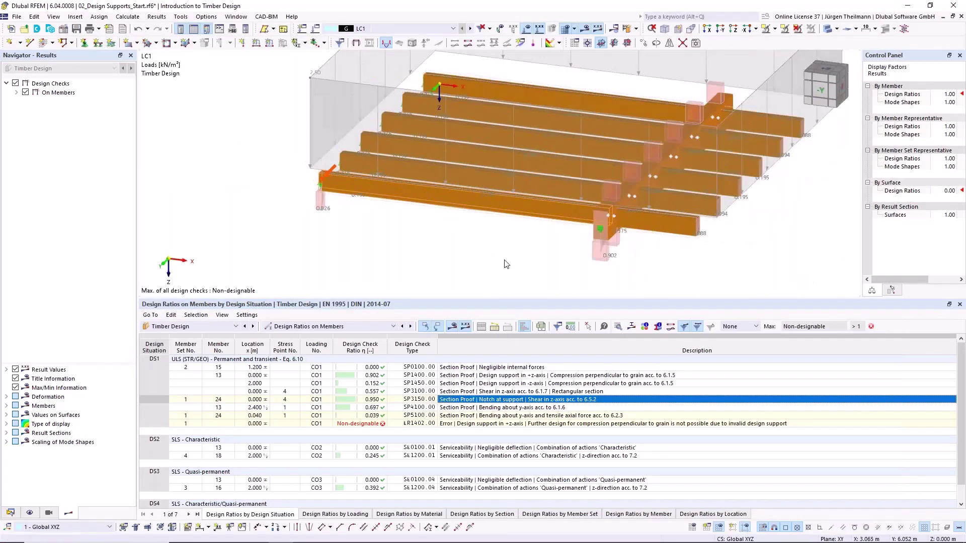
# Save the model, then recentre the beam grid and enlarge the 3D view above the results
pyautogui.click(75, 29)
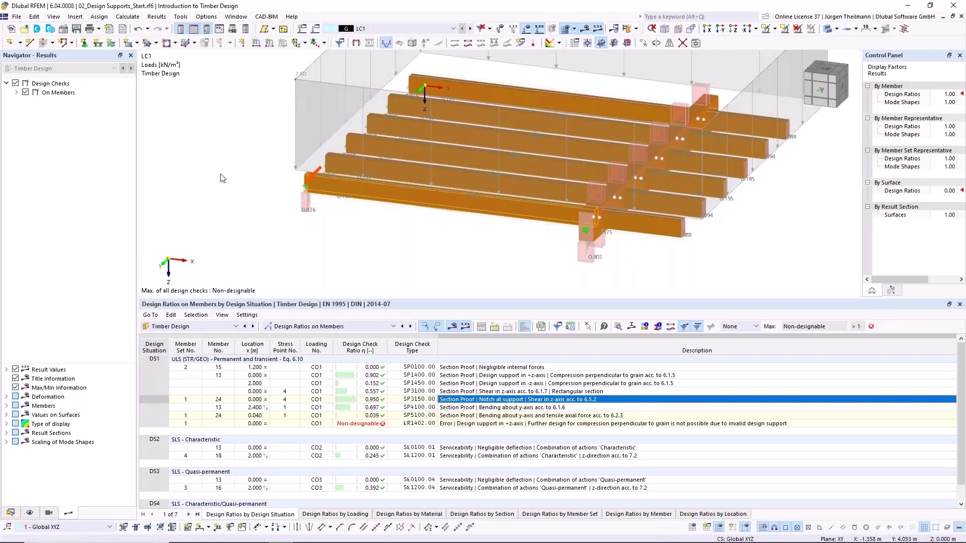
pyautogui.scroll(-2, 561, 187)
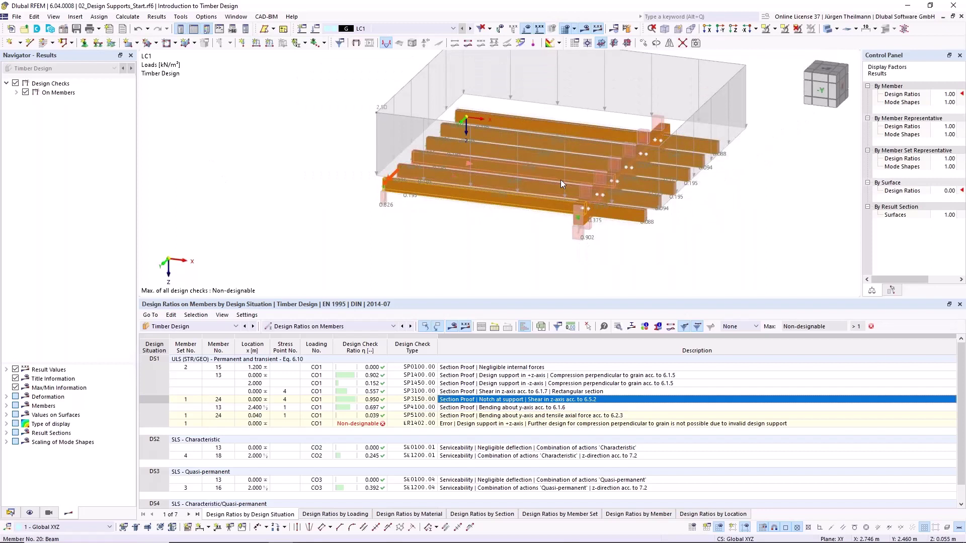
pyautogui.moveTo(562, 184); pyautogui.dragTo(505, 212, button='middle')
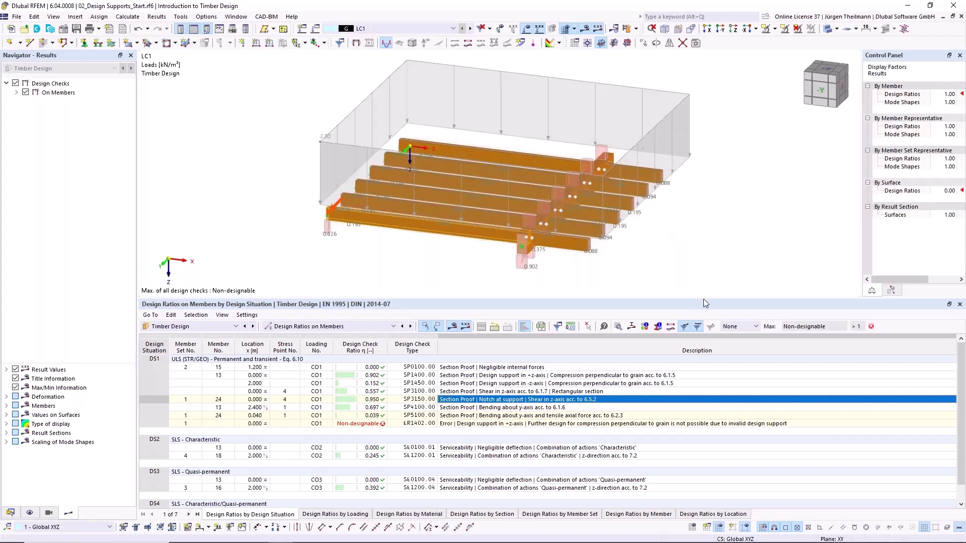
pyautogui.moveTo(702, 308); pyautogui.dragTo(703, 357)
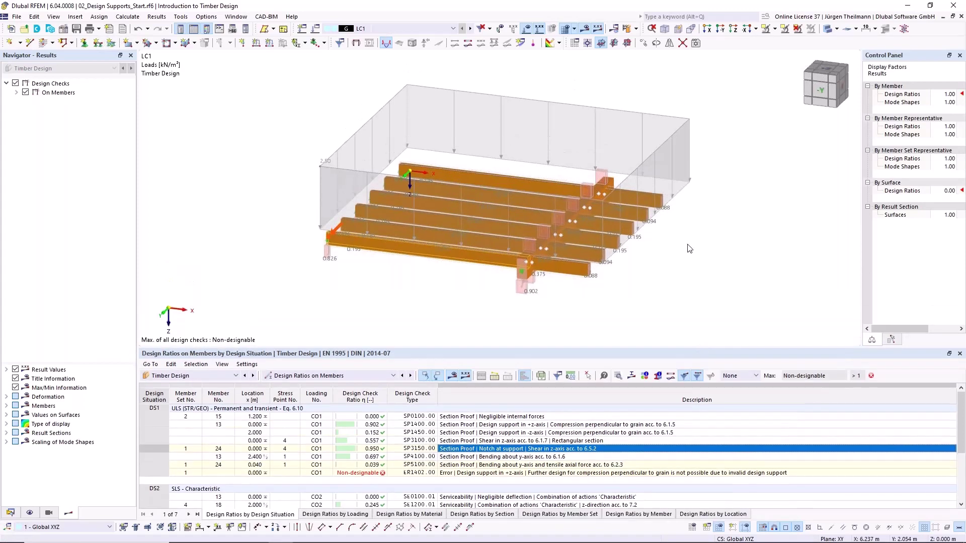
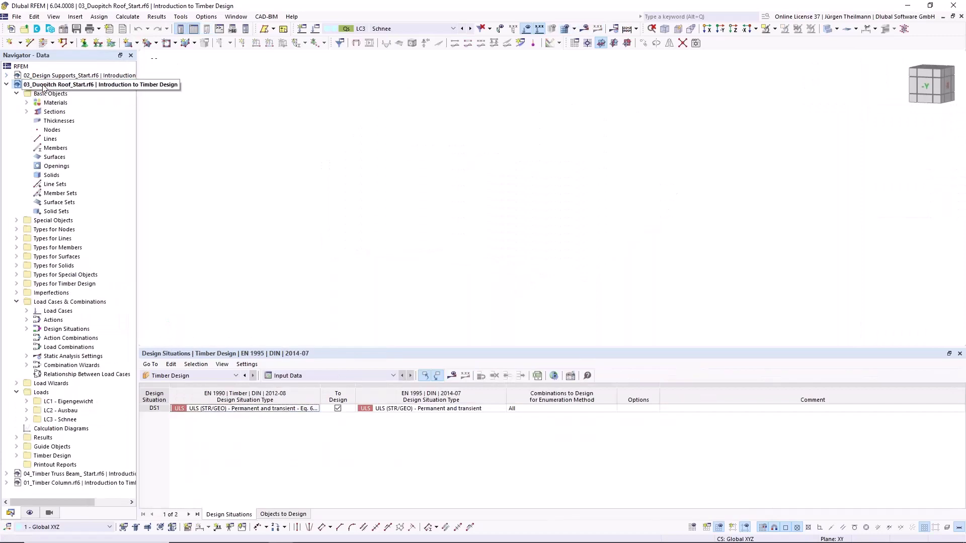
# List the model's materials and two sections, turn on the grid, and make XZ the work plane
pyautogui.click(26, 103)
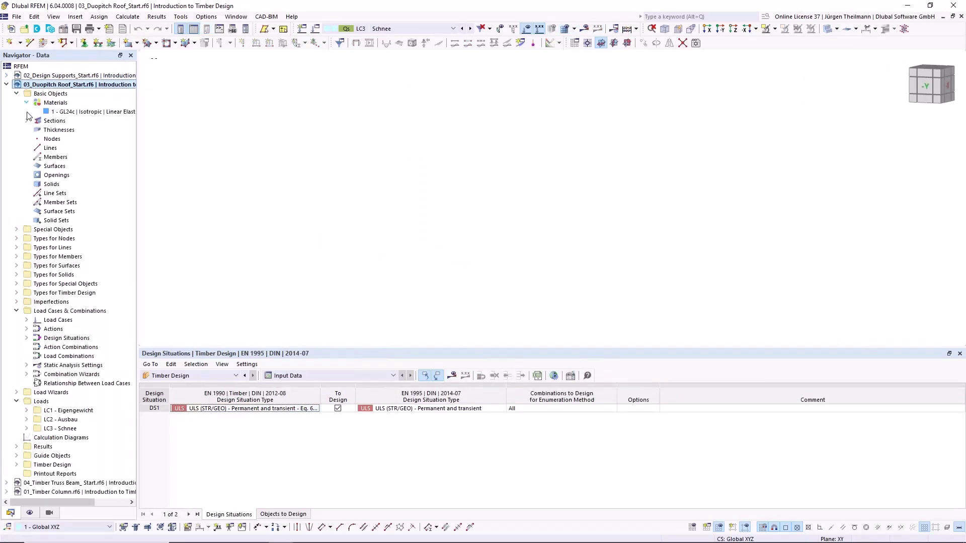
pyautogui.click(26, 121)
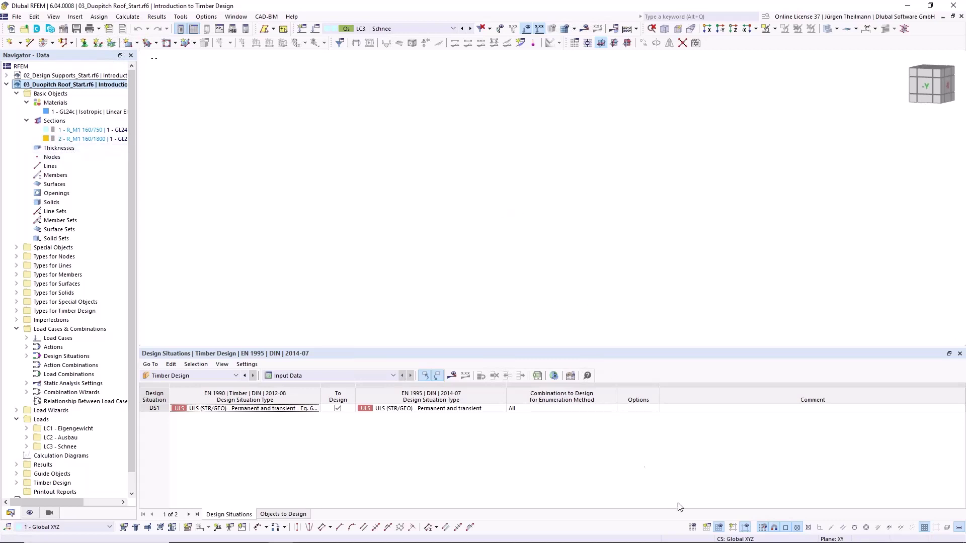
pyautogui.click(693, 527)
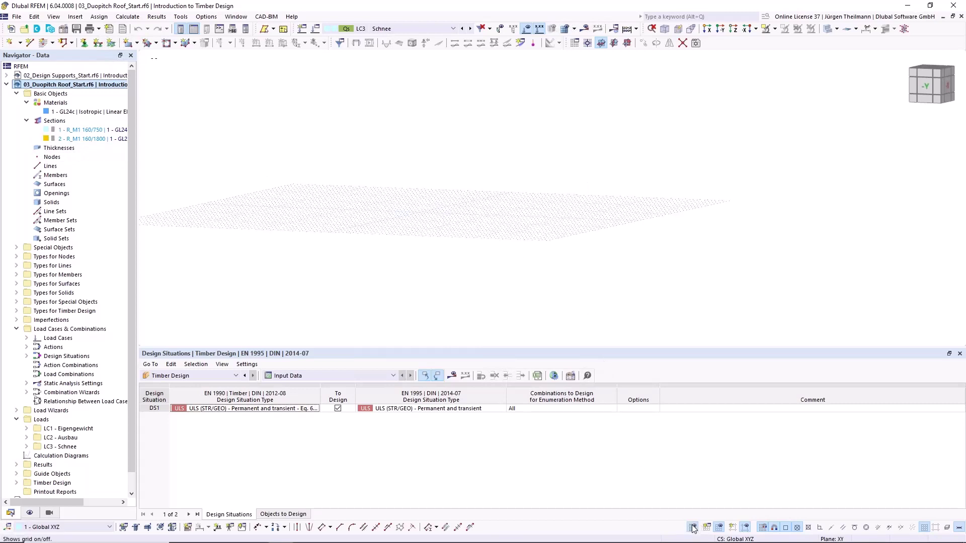
pyautogui.moveTo(388, 225); pyautogui.dragTo(469, 224, button='middle')
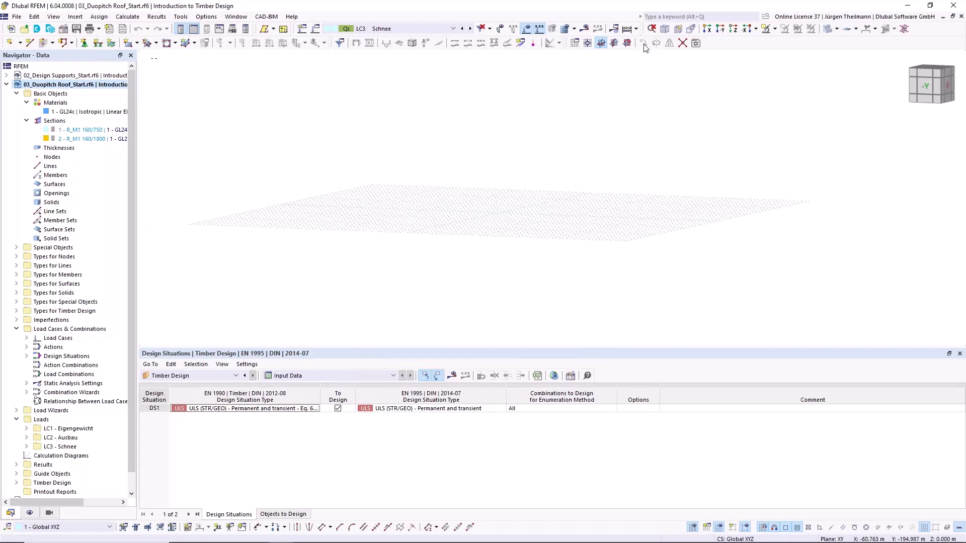
pyautogui.click(627, 44)
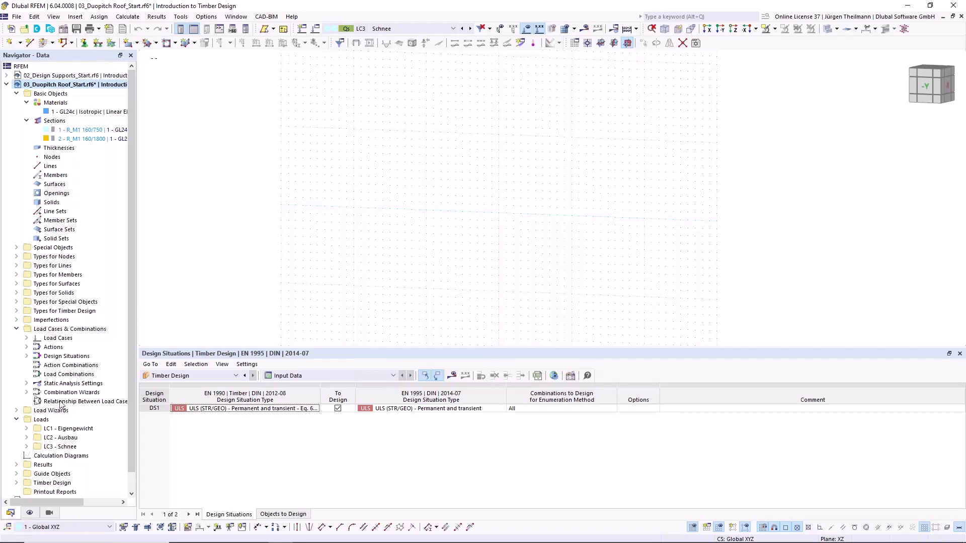
# Enable the Axis System display option, then return the navigator to model data
pyautogui.click(30, 515)
pyautogui.scroll(-15, 67, 356)
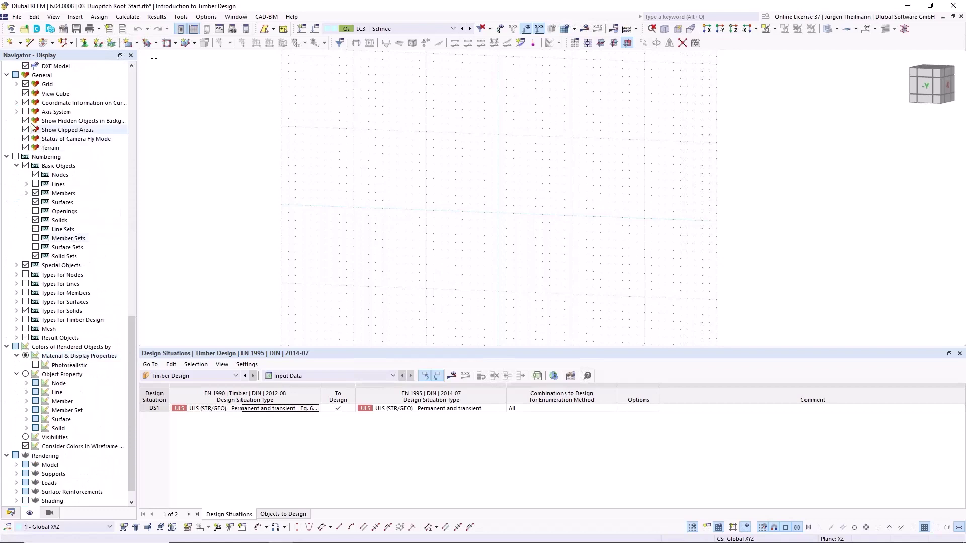
pyautogui.click(25, 111)
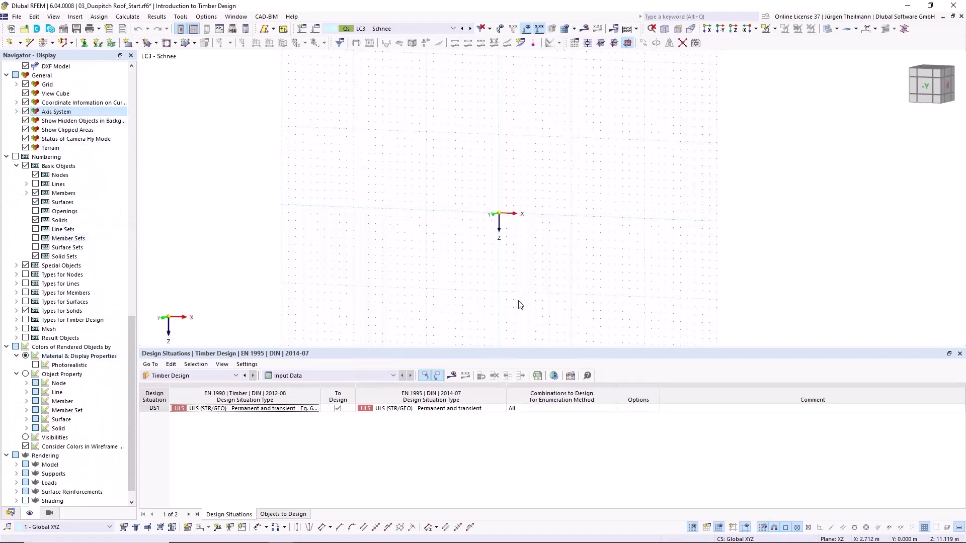
pyautogui.keyDown('ctrl'); pyautogui.moveTo(496, 233); pyautogui.dragTo(496, 256, button='middle'); pyautogui.keyUp('ctrl')
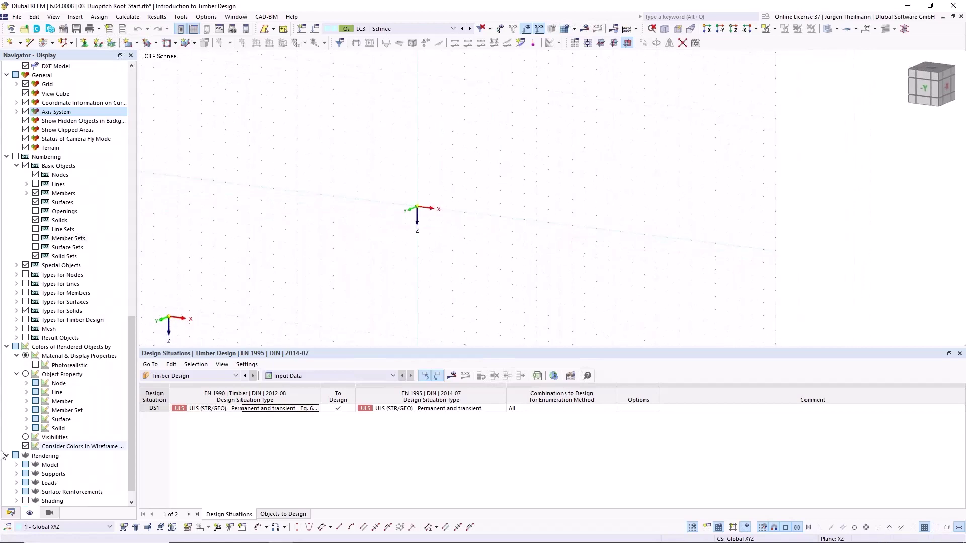
pyautogui.click(13, 514)
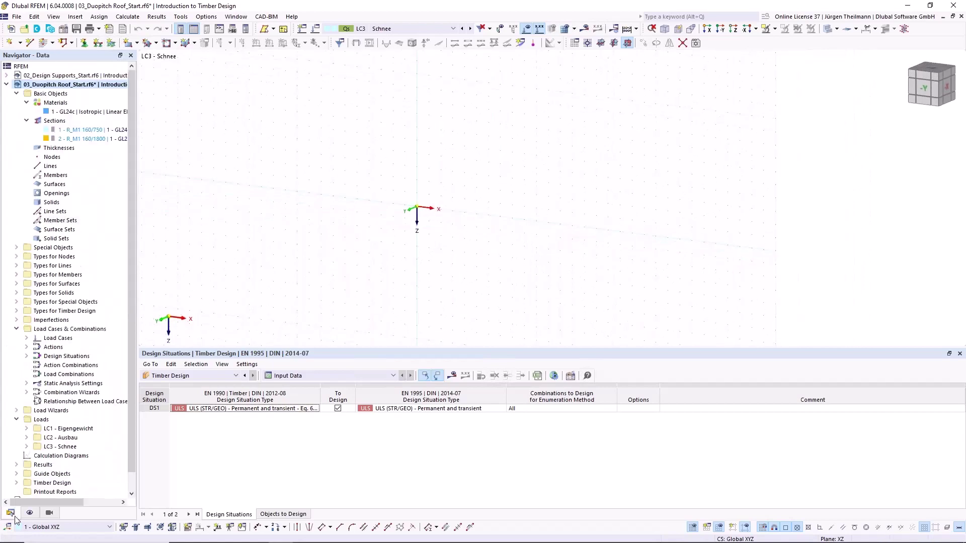
# Start a new single simple member and set its section distribution type to Saddle
pyautogui.click(53, 44)
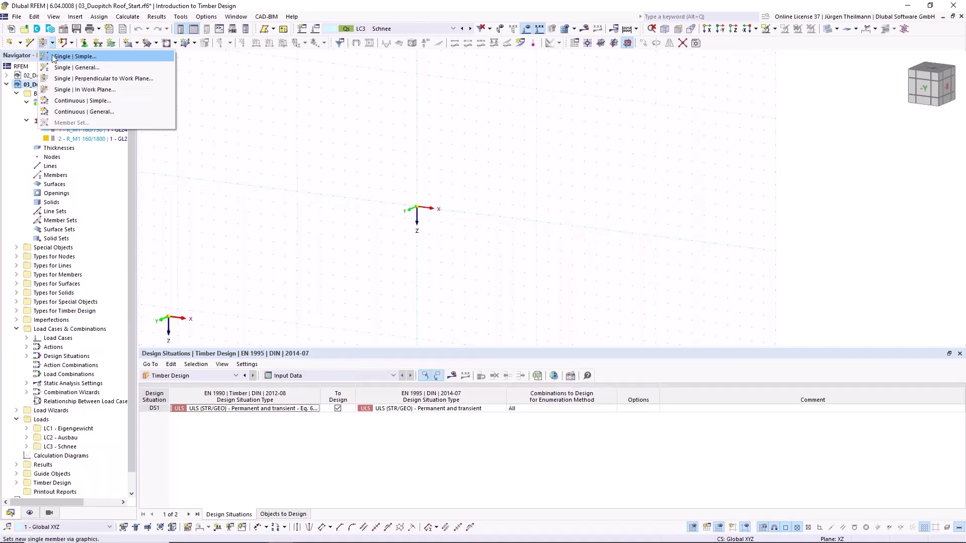
pyautogui.click(76, 58)
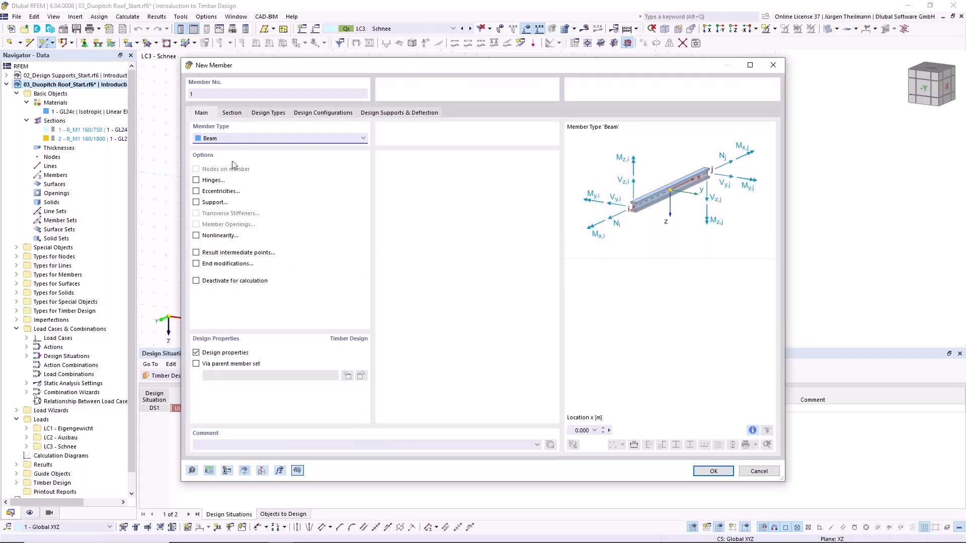
pyautogui.click(232, 113)
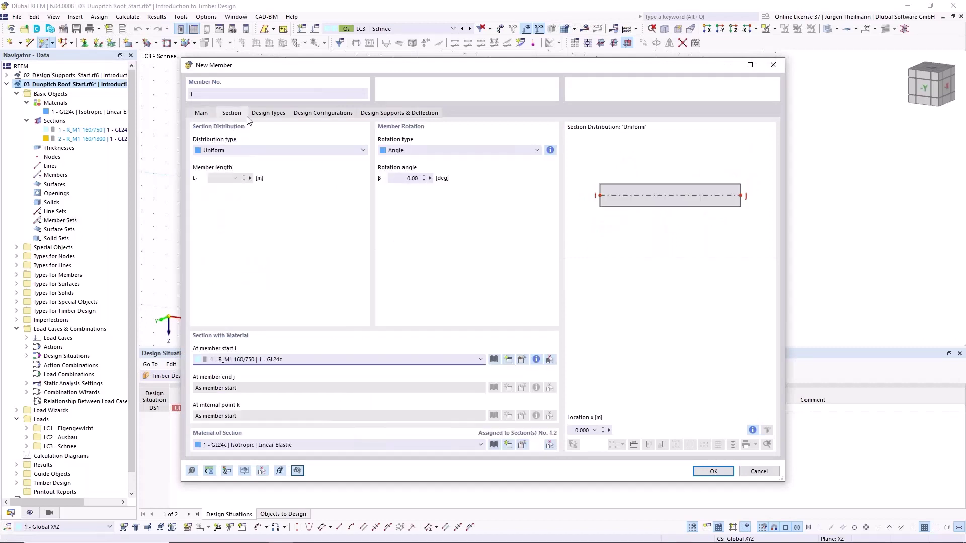
pyautogui.click(215, 154)
pyautogui.press('Escape')
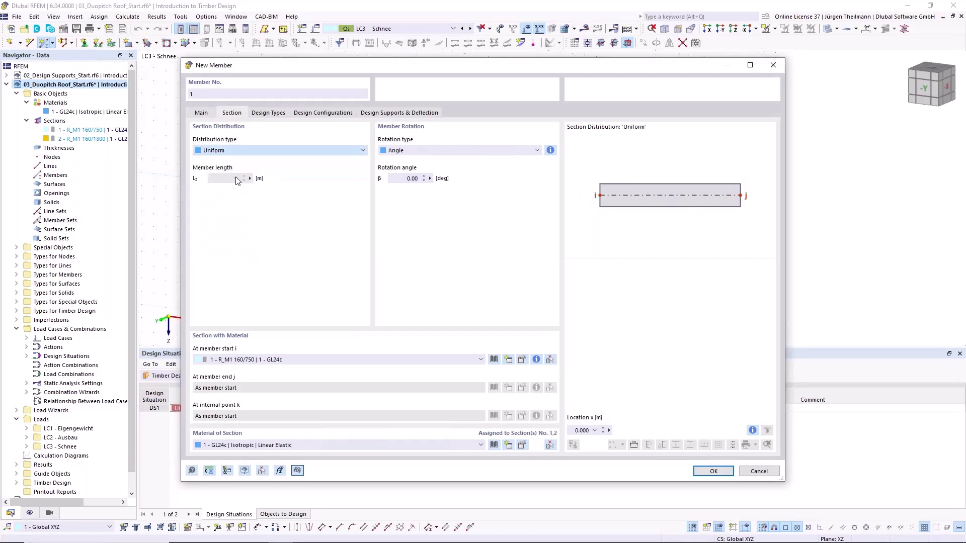
pyautogui.click(363, 150)
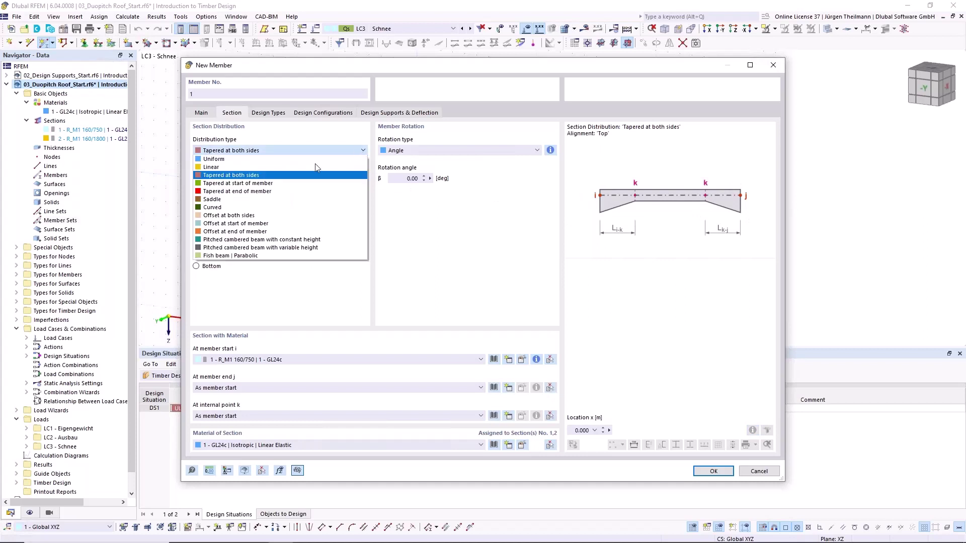
pyautogui.click(258, 184)
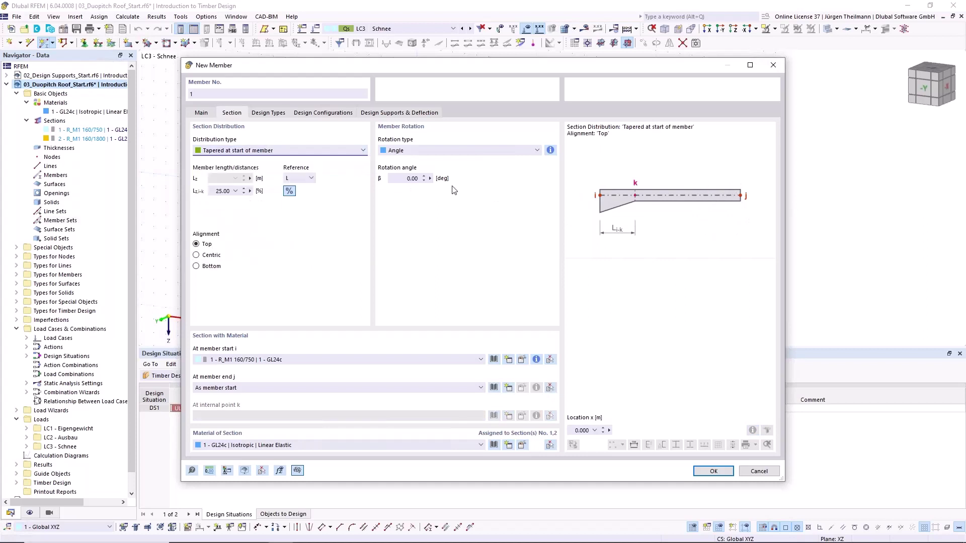
pyautogui.click(363, 150)
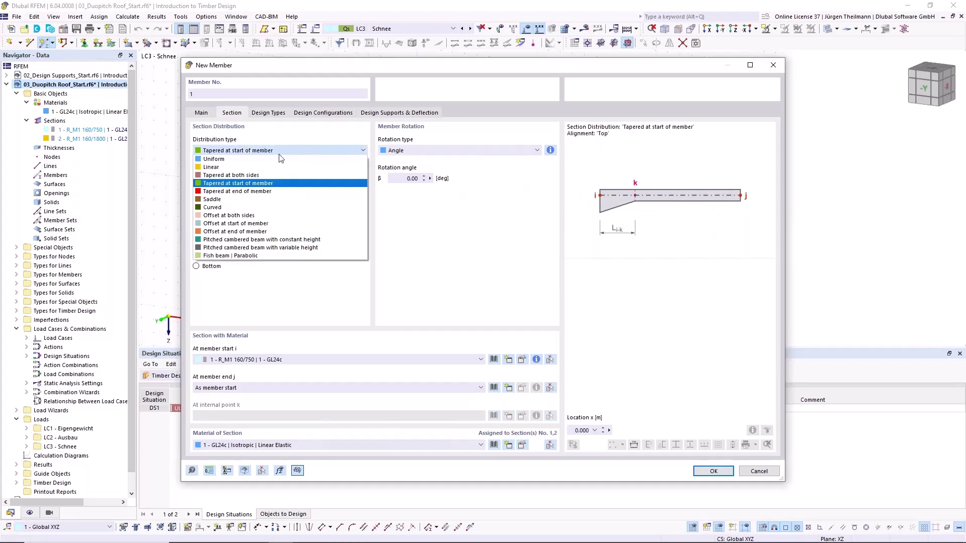
pyautogui.click(218, 169)
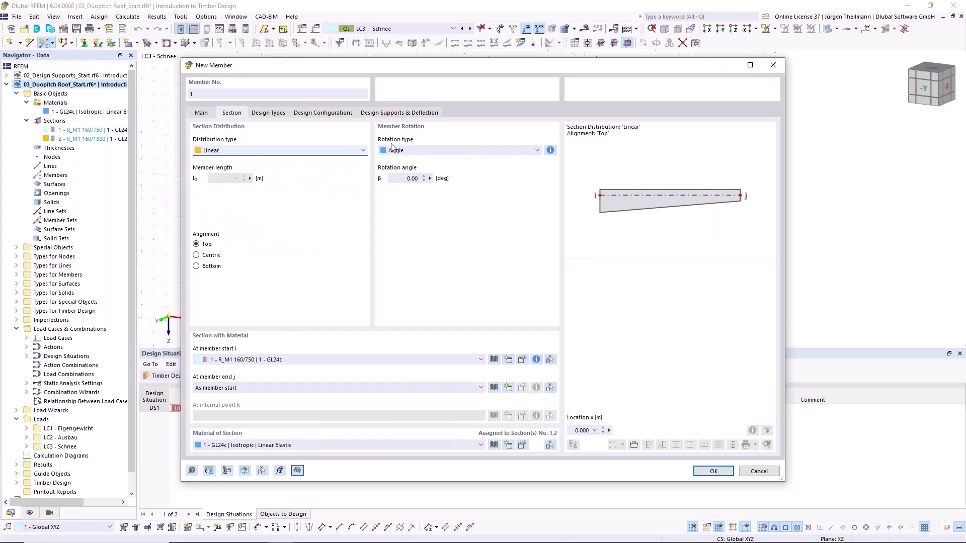
pyautogui.click(363, 151)
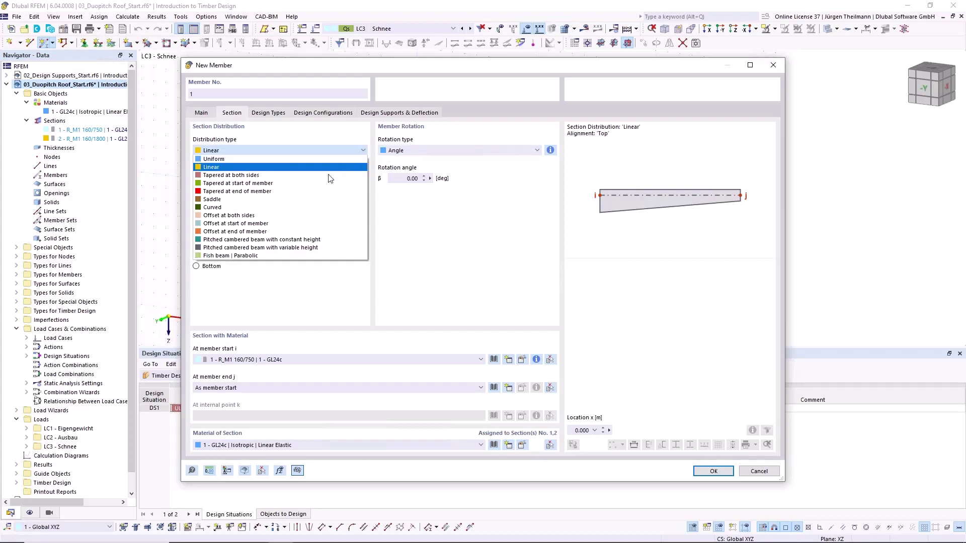
pyautogui.click(243, 205)
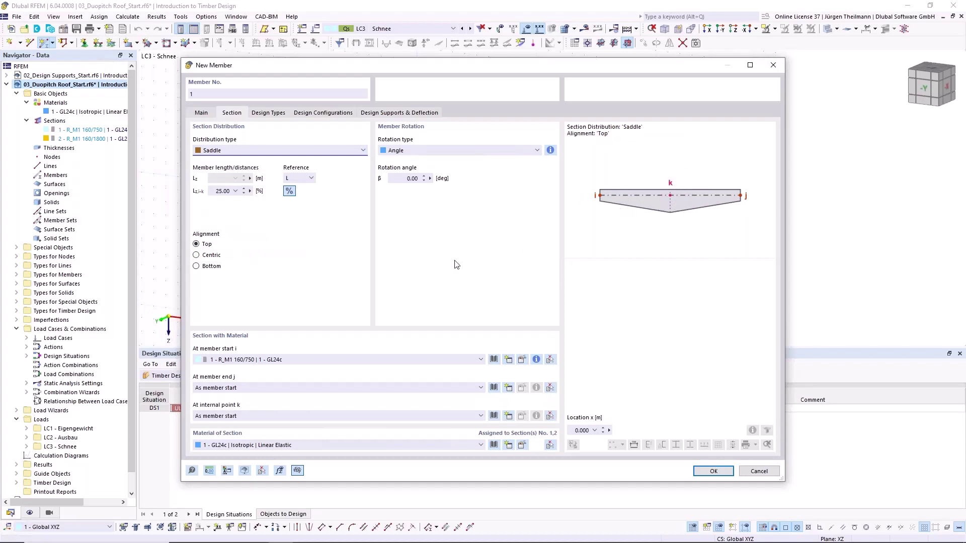
# Set the saddle alignment to Bottom with the apex point at 50% of the length
pyautogui.click(197, 255)
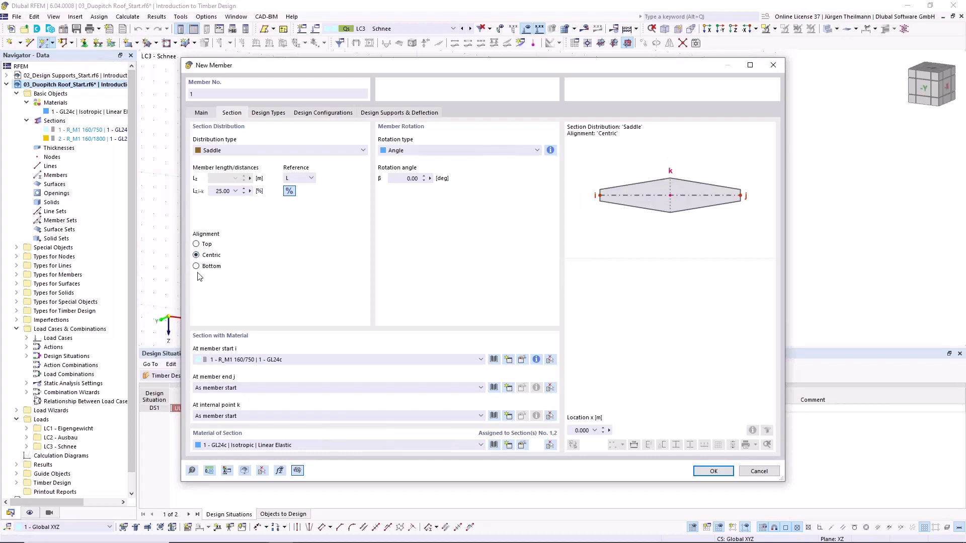
pyautogui.click(197, 266)
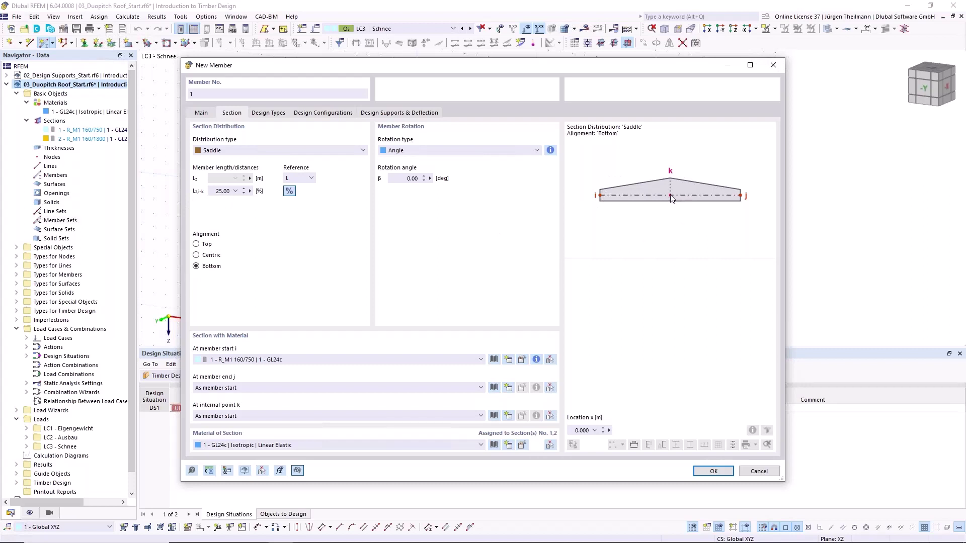
pyautogui.click(236, 192)
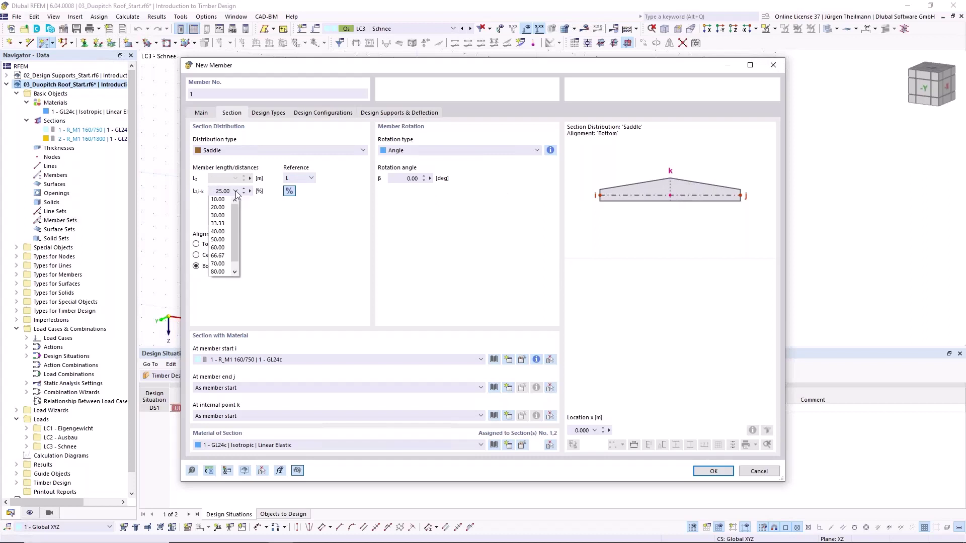
pyautogui.click(223, 241)
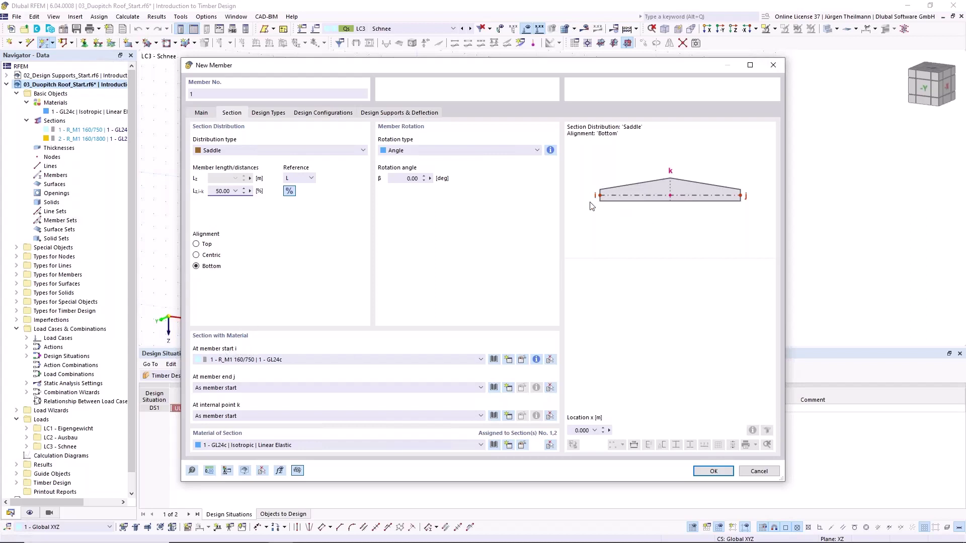
# Use section R_M1 160/750 at the member start and R_M1 160/1800 at apex k
pyautogui.click(250, 360)
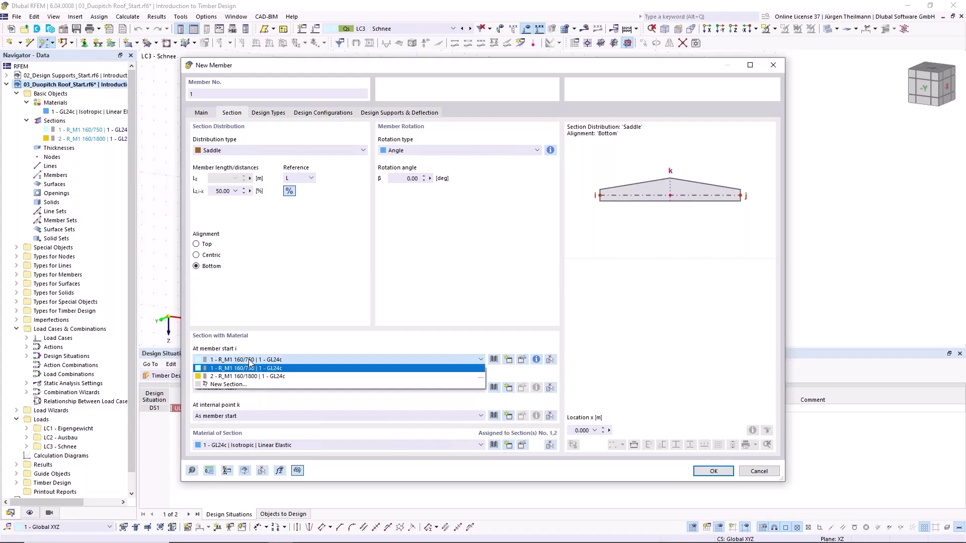
pyautogui.click(254, 369)
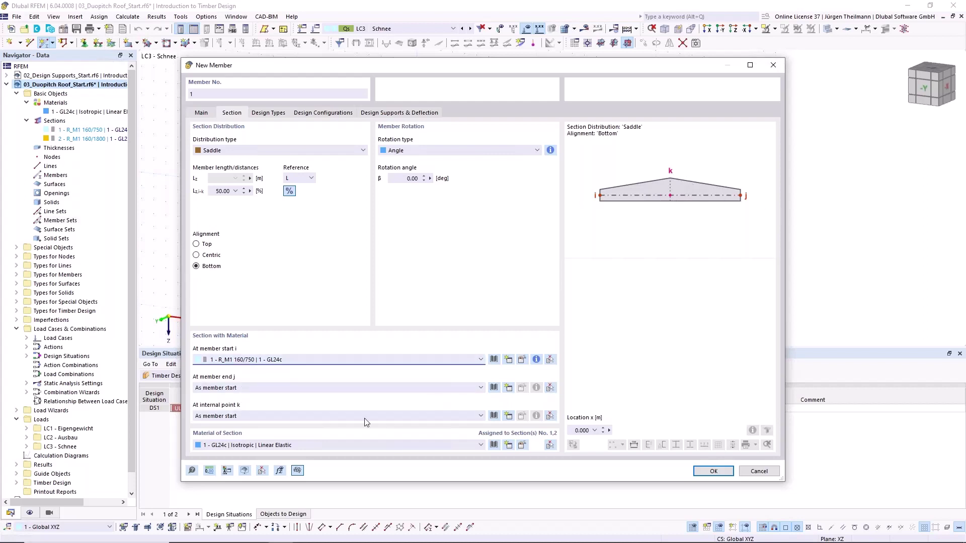
pyautogui.click(275, 417)
pyautogui.click(231, 449)
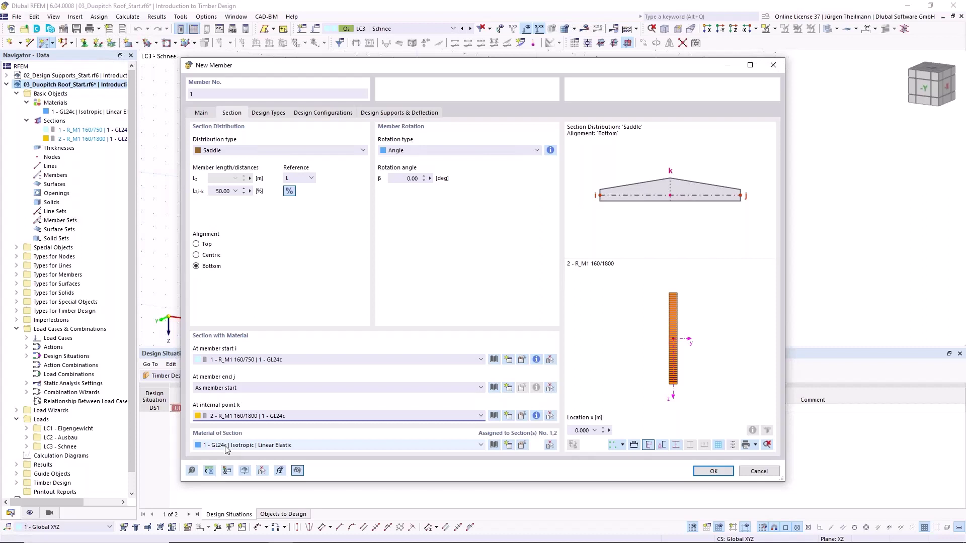
# Draw the saddle member from the origin to X 24.000, then cancel the next member
pyautogui.click(713, 471)
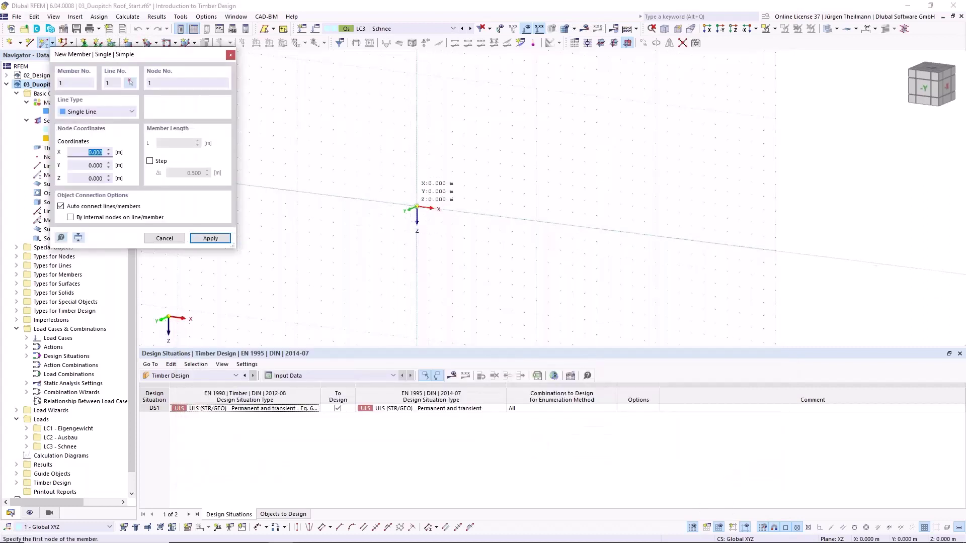
pyautogui.click(416, 207)
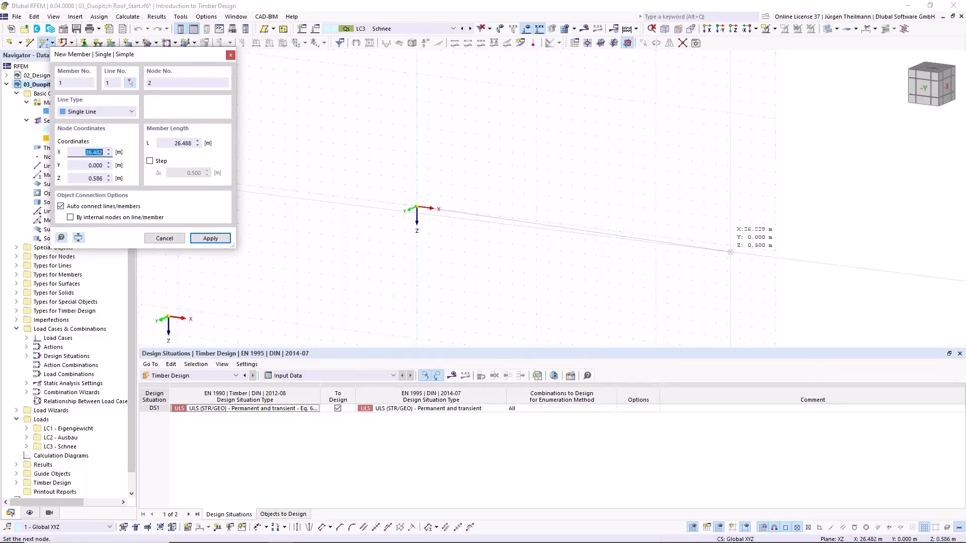
pyautogui.click(704, 242)
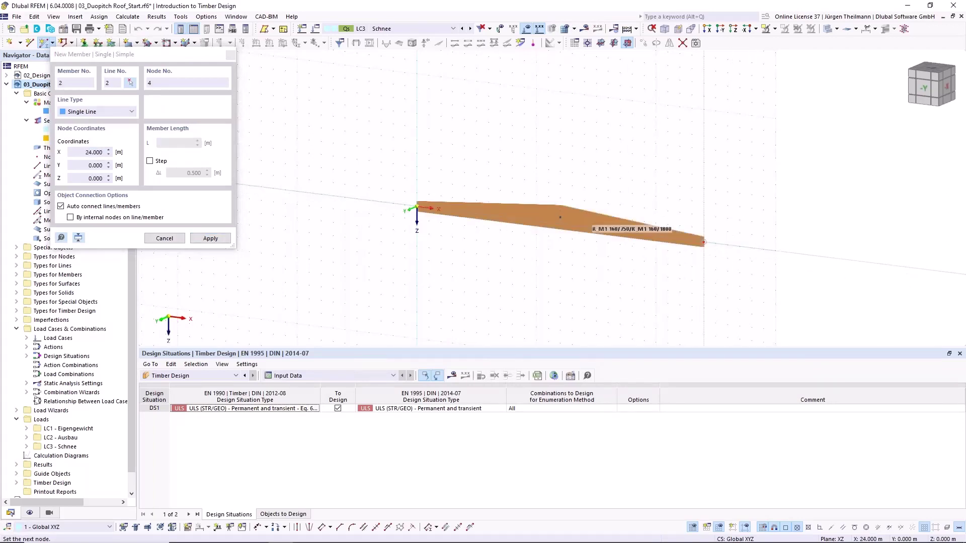
pyautogui.scroll(2, 646, 258)
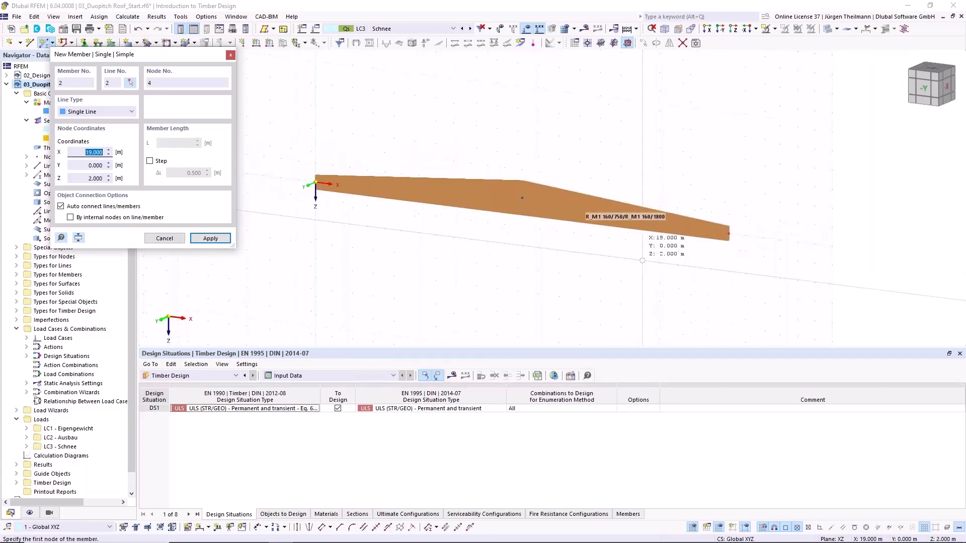
pyautogui.press('Escape')
pyautogui.press('Escape')
pyautogui.scroll(1, 513, 282)
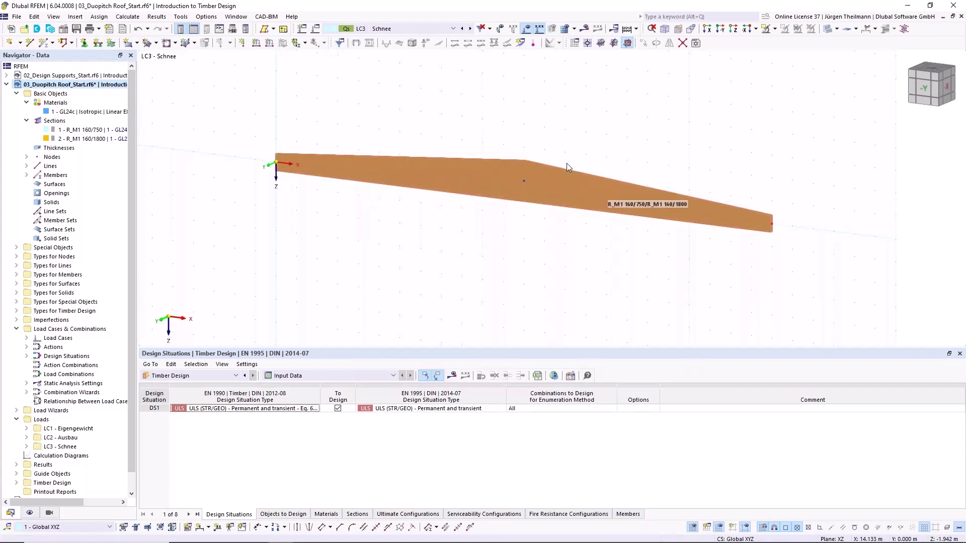
# Divide member 1 with 5 intermediate nodes without splitting the member
pyautogui.rightClick(481, 180)
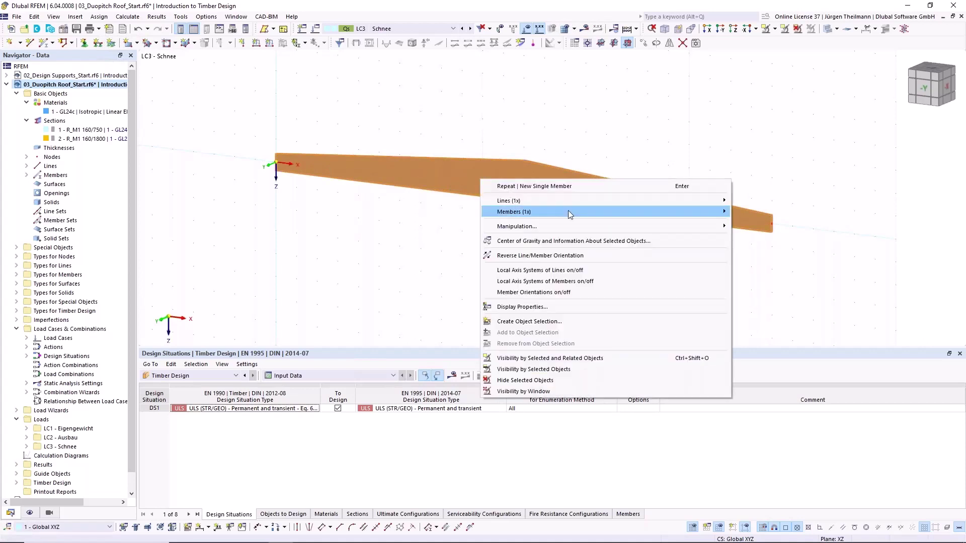
pyautogui.moveTo(569, 212)
pyautogui.moveTo(825, 297)
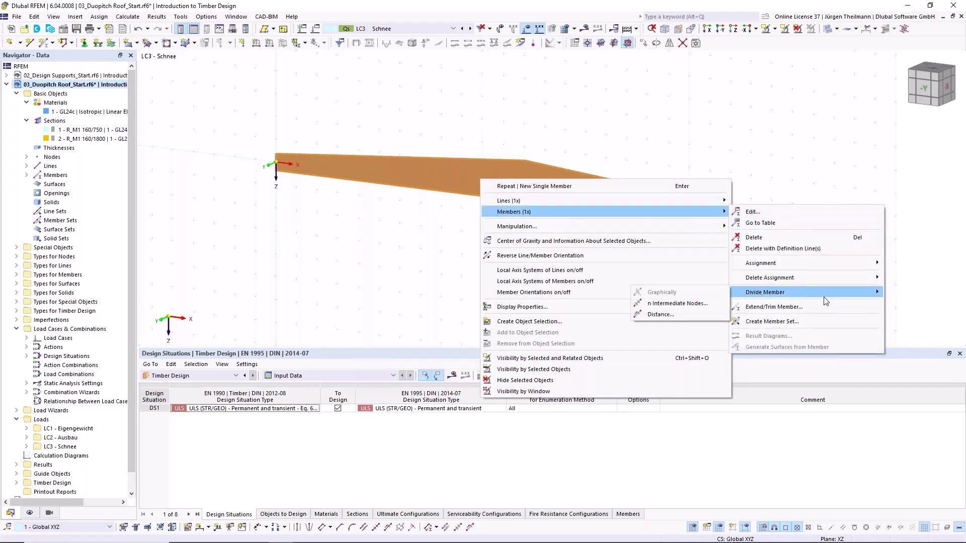
pyautogui.click(670, 304)
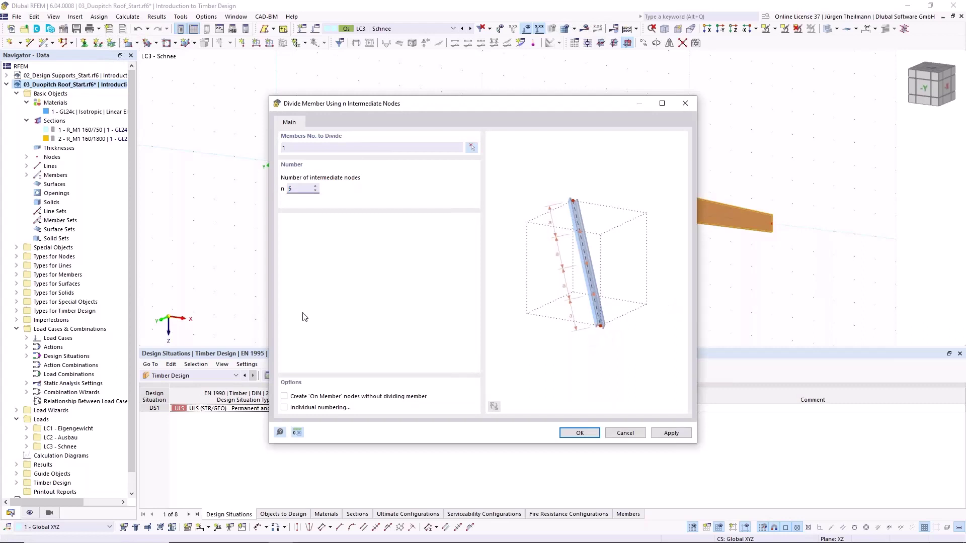
pyautogui.click(284, 397)
pyautogui.click(580, 434)
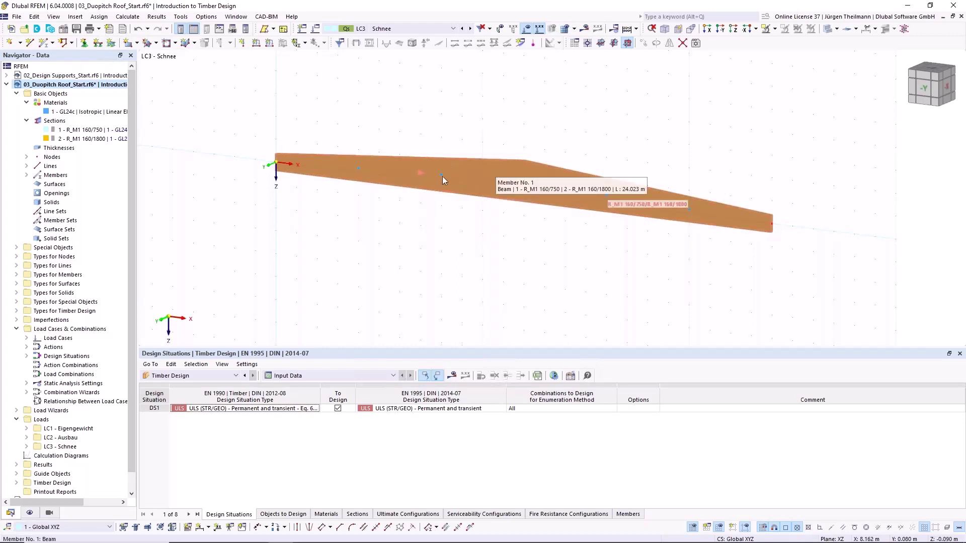
# Edit member 1 and add new effective lengths No. 4 under its design types
pyautogui.doubleClick(491, 167)
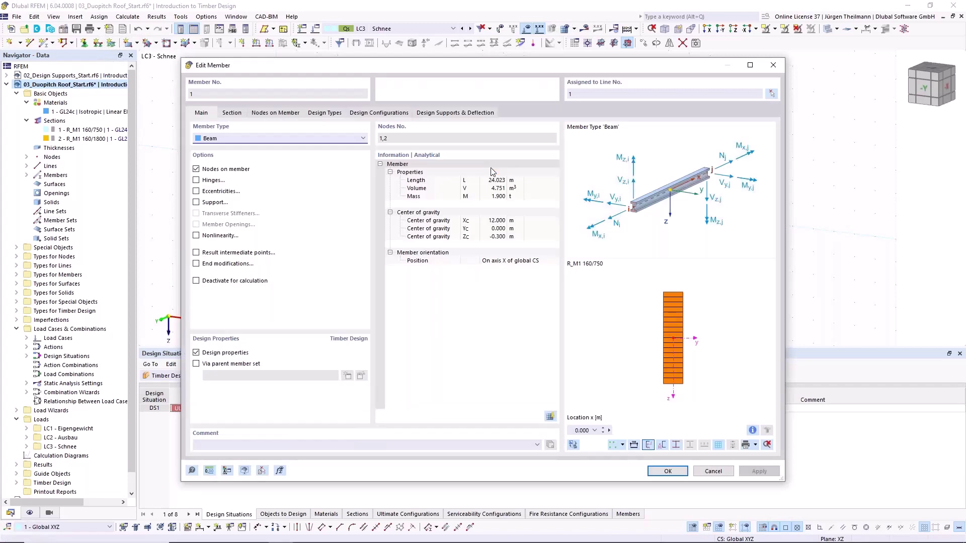
pyautogui.click(324, 112)
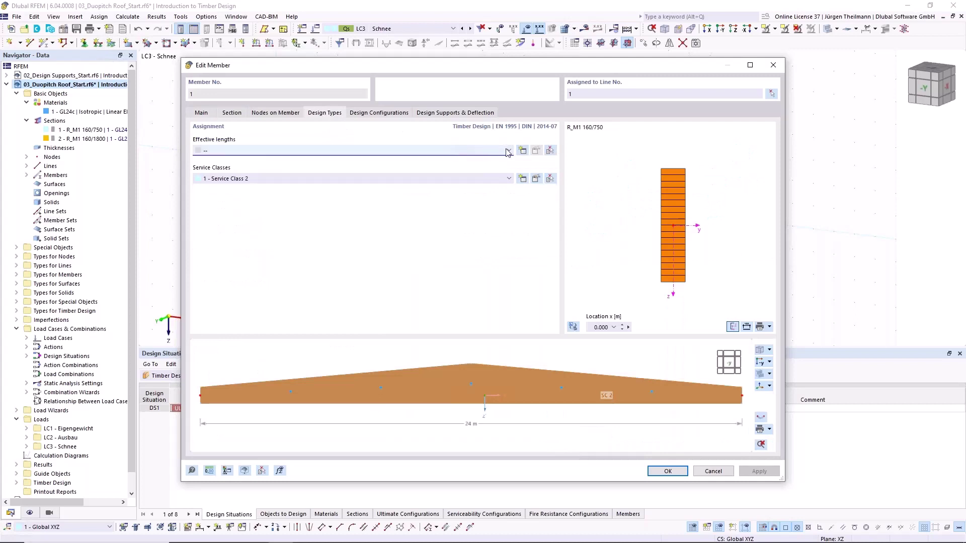
pyautogui.click(523, 151)
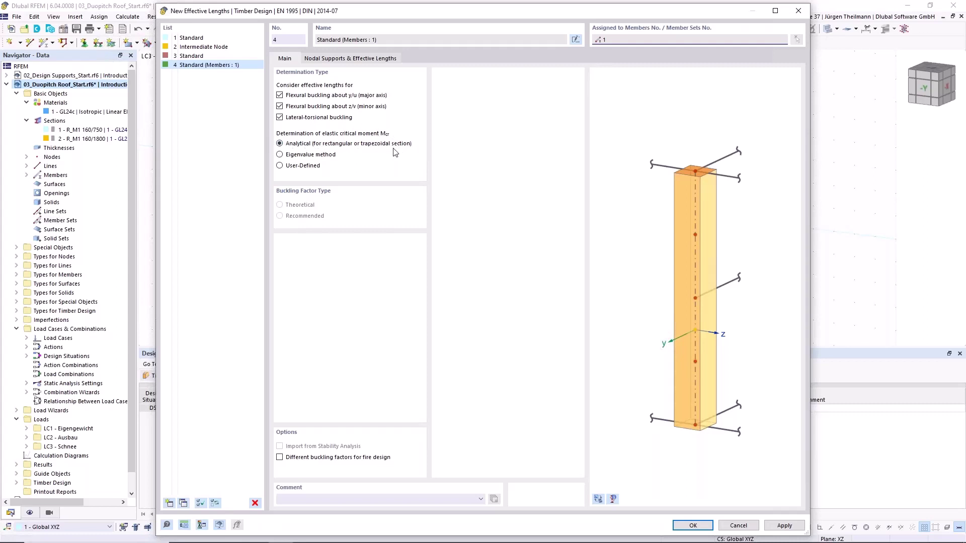
pyautogui.click(280, 156)
pyautogui.click(365, 62)
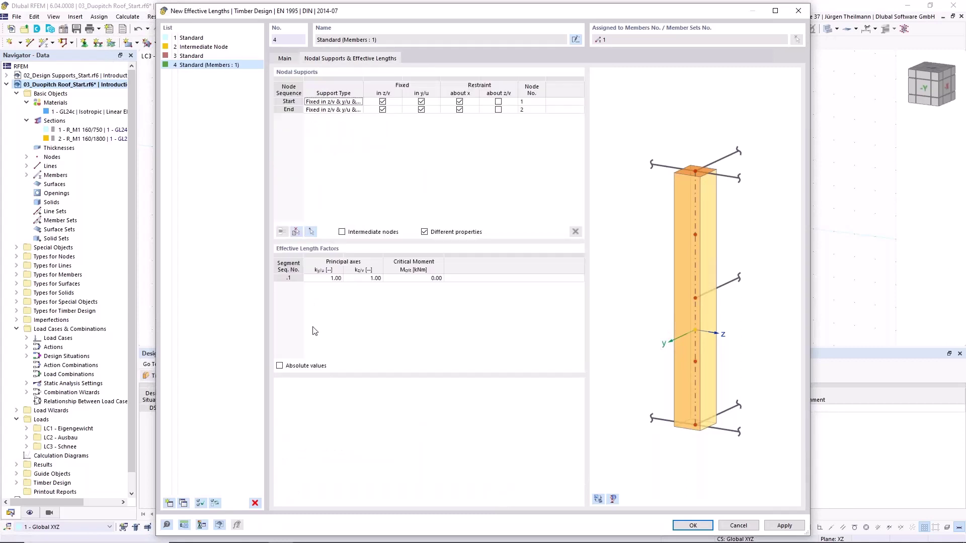
pyautogui.click(428, 278)
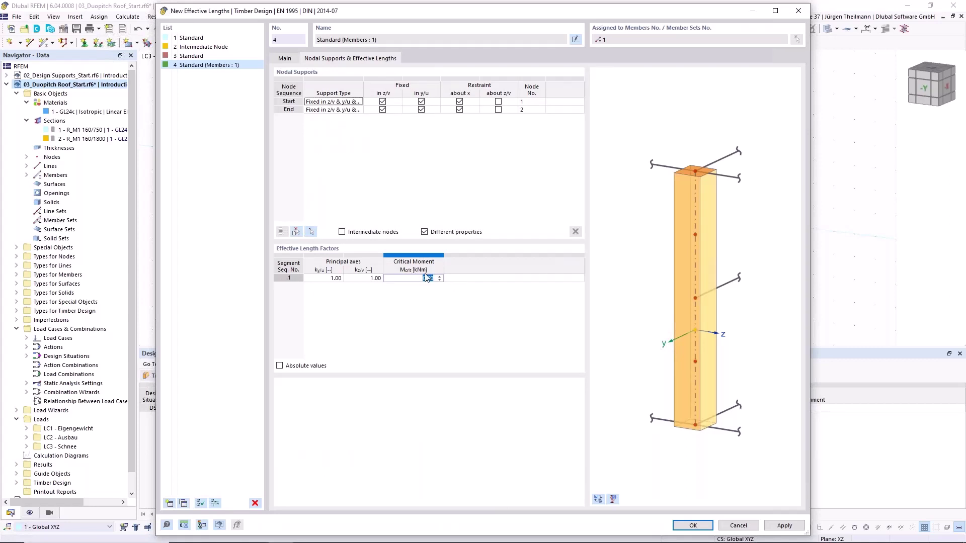
pyautogui.click(285, 59)
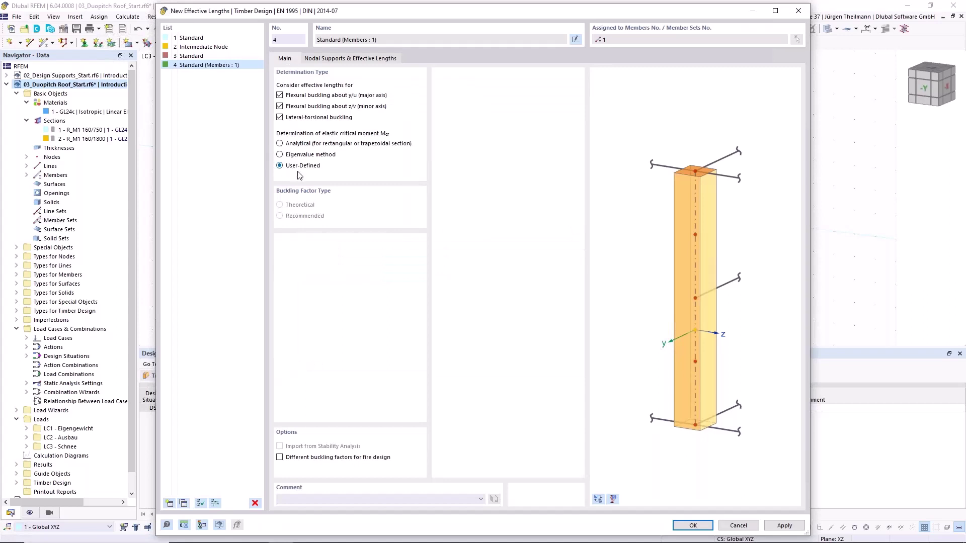
pyautogui.click(368, 59)
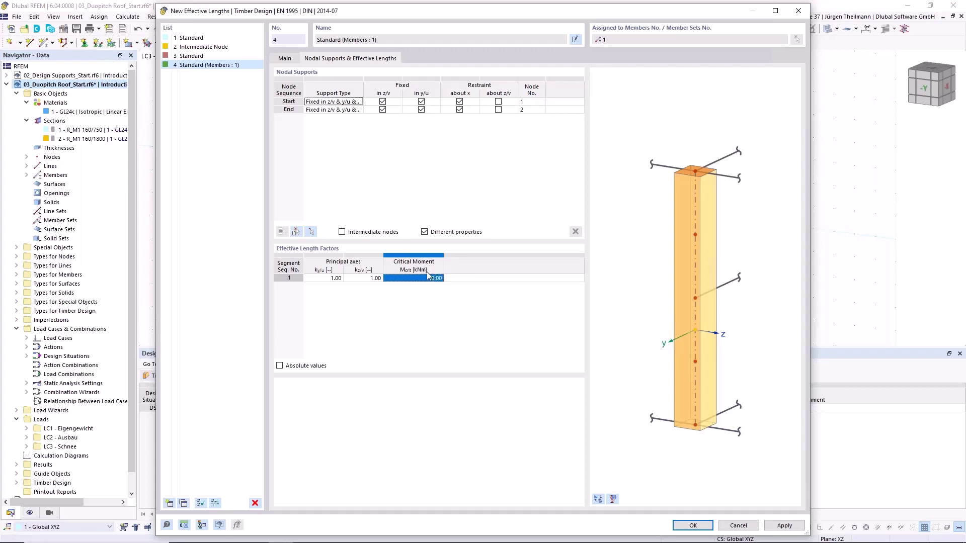
pyautogui.click(284, 58)
pyautogui.click(280, 144)
# Show the Nodal Supports & Effective Lengths settings with the actual beam in the preview
pyautogui.click(391, 59)
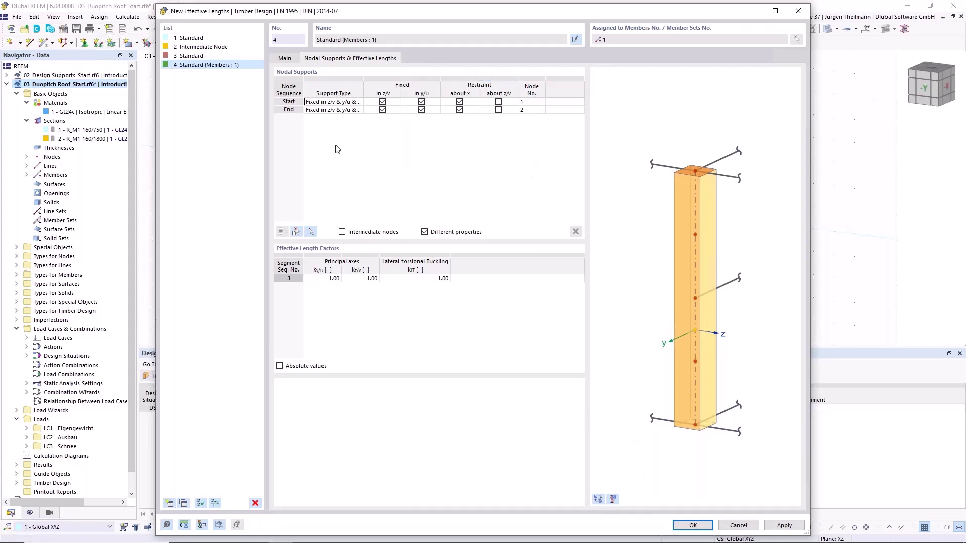
pyautogui.click(600, 498)
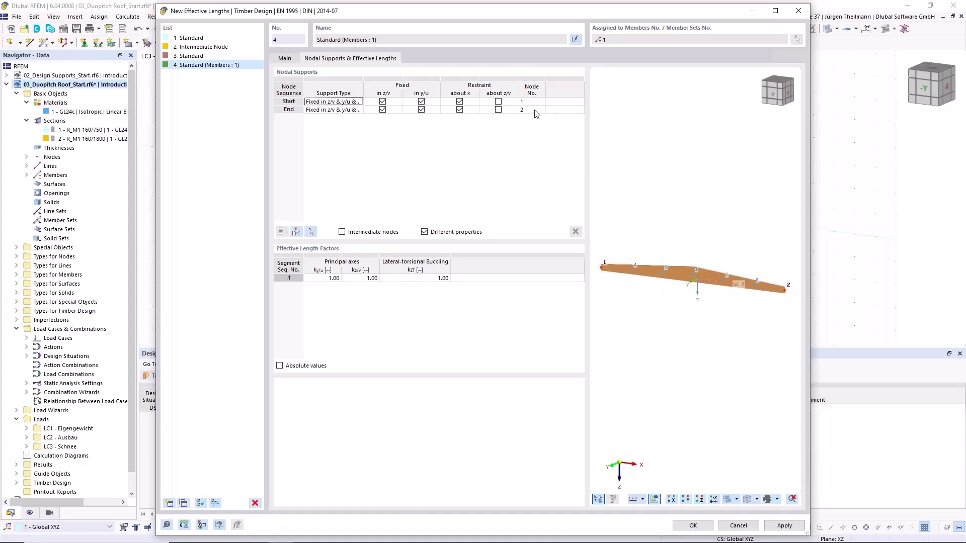
# Include the intermediate nodes as supports and fix all of them in y/u
pyautogui.click(342, 232)
pyautogui.click(297, 232)
pyautogui.press('Escape')
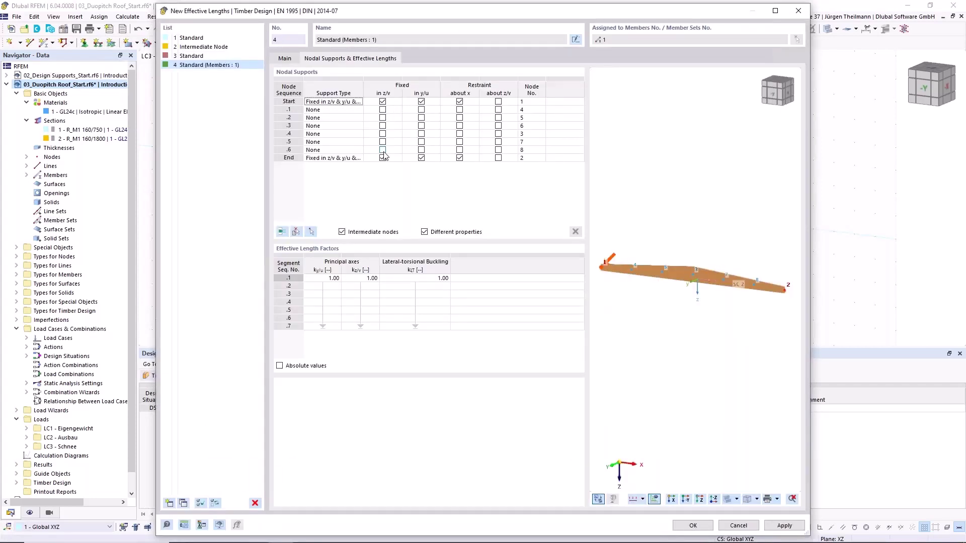
pyautogui.click(410, 111)
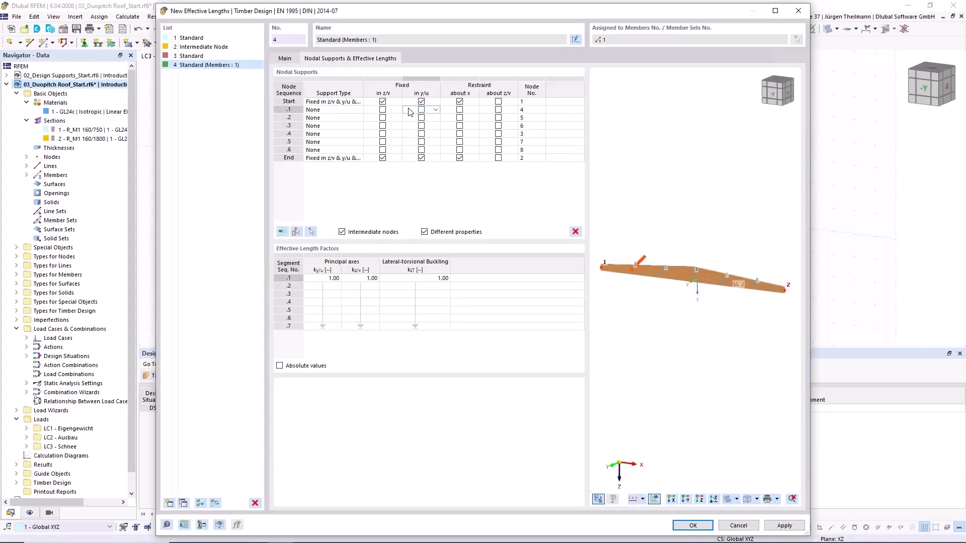
pyautogui.keyDown('shift'); pyautogui.click(411, 150); pyautogui.keyUp('shift')
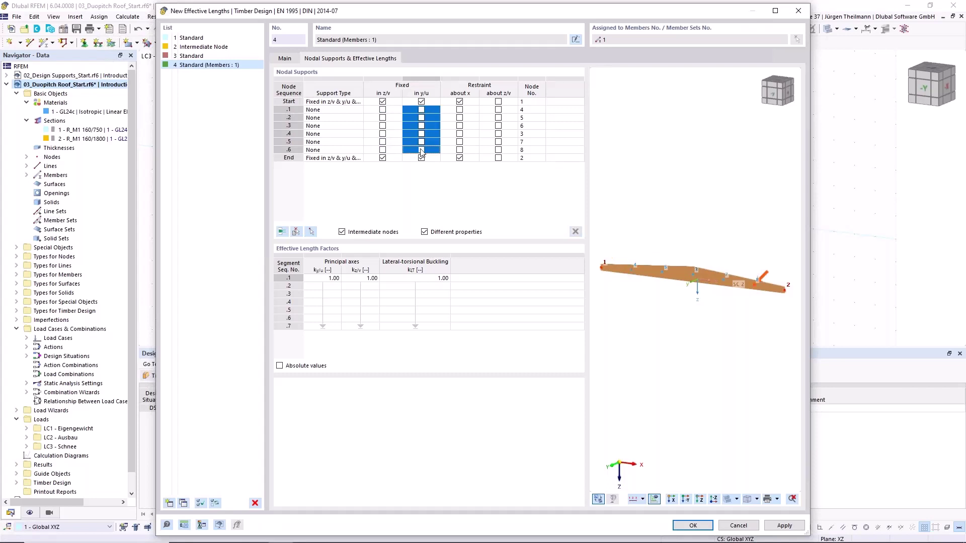
pyautogui.click(421, 150)
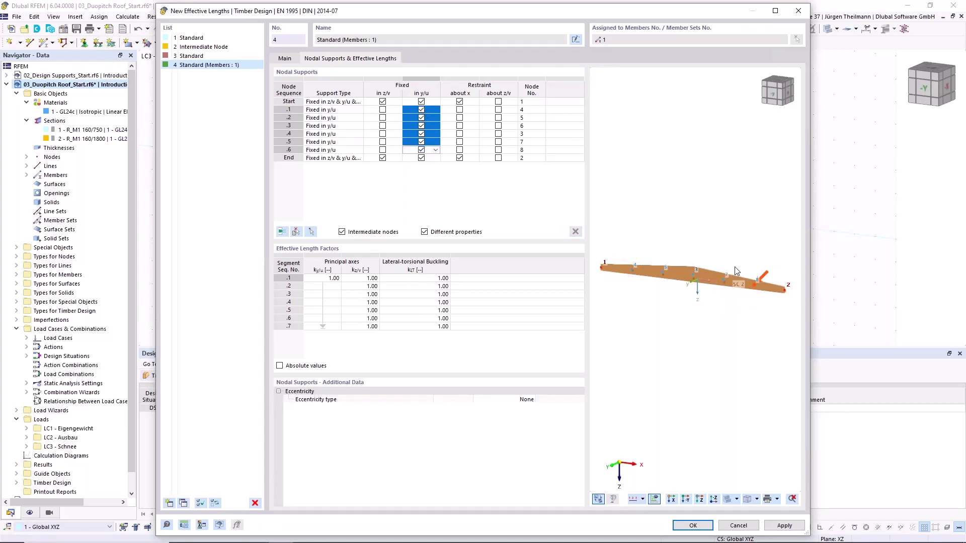
# Inspect the seven beam segments in a tilted preview showing the whole beam
pyautogui.scroll(5, 620, 271)
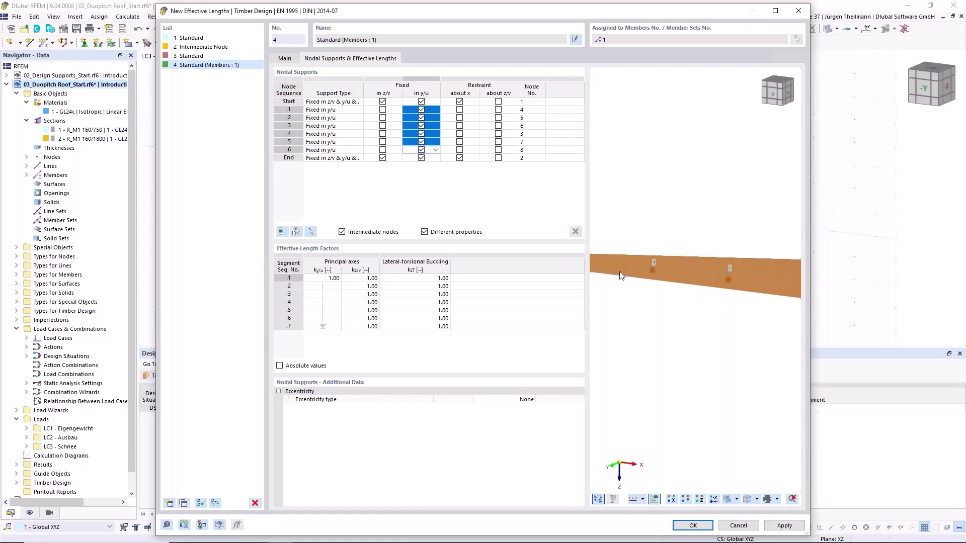
pyautogui.scroll(2, 684, 273)
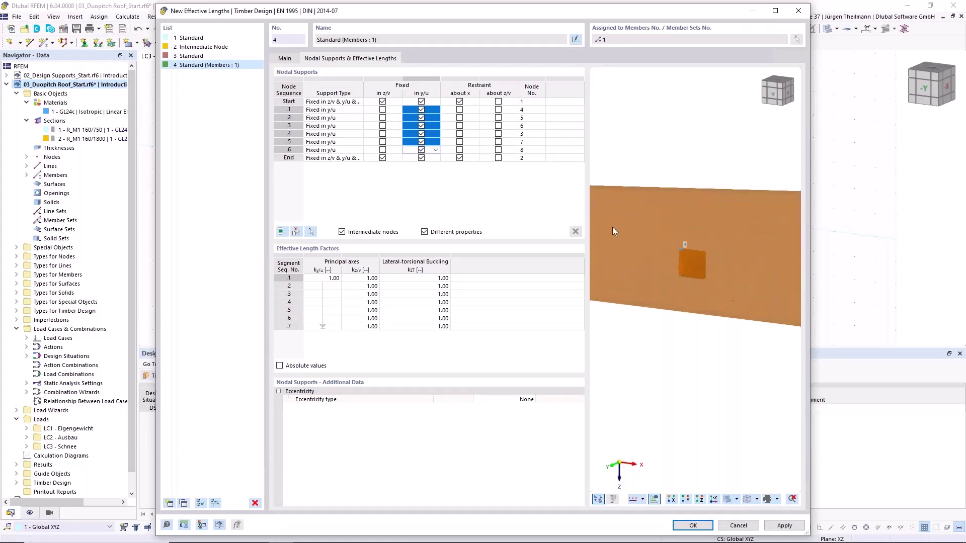
pyautogui.scroll(-5, 671, 254)
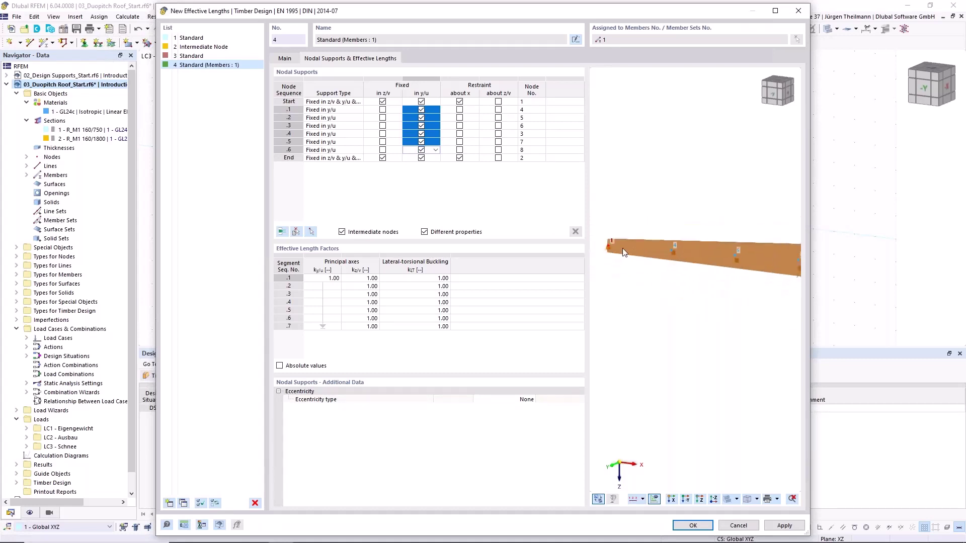
pyautogui.scroll(2, 601, 254)
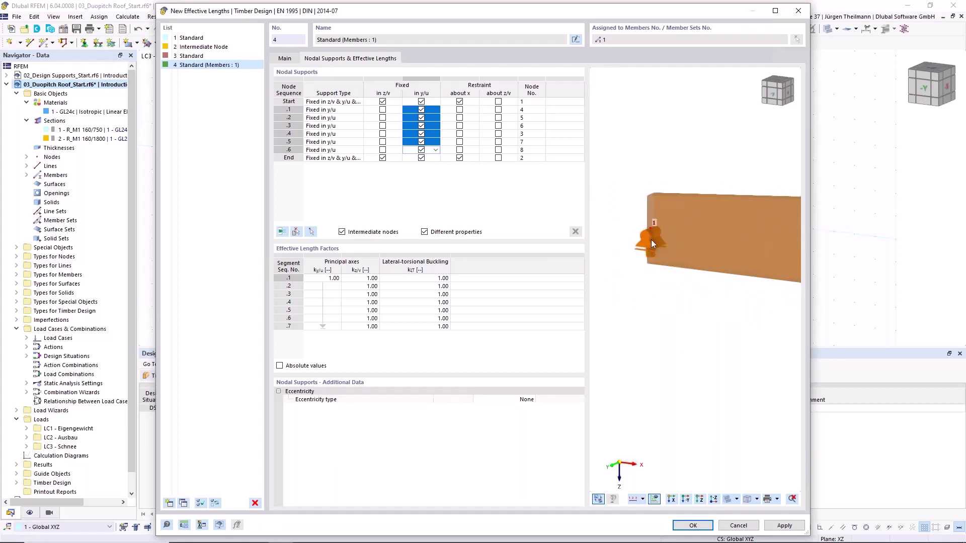
pyautogui.scroll(-2, 670, 273)
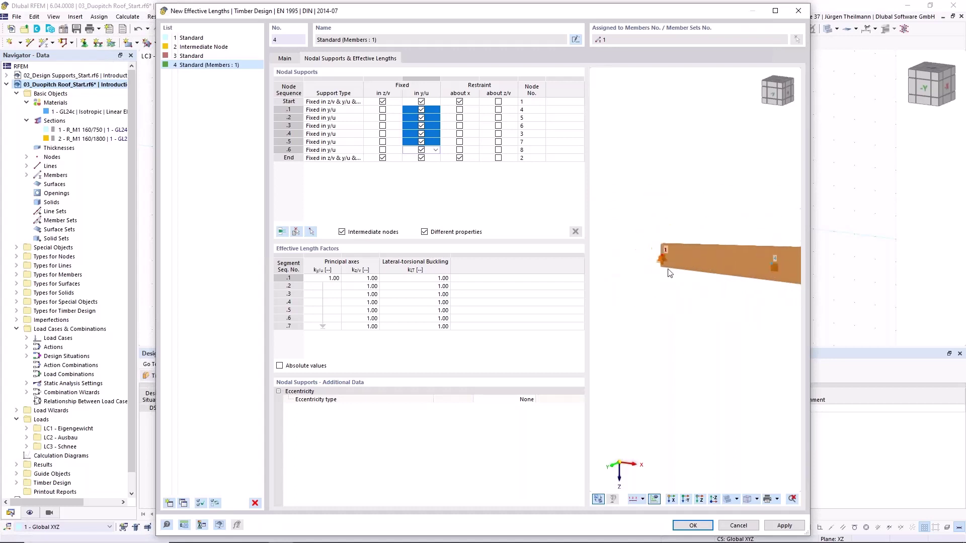
pyautogui.keyDown('ctrl'); pyautogui.moveTo(735, 314); pyautogui.dragTo(670, 302, button='middle'); pyautogui.keyUp('ctrl')
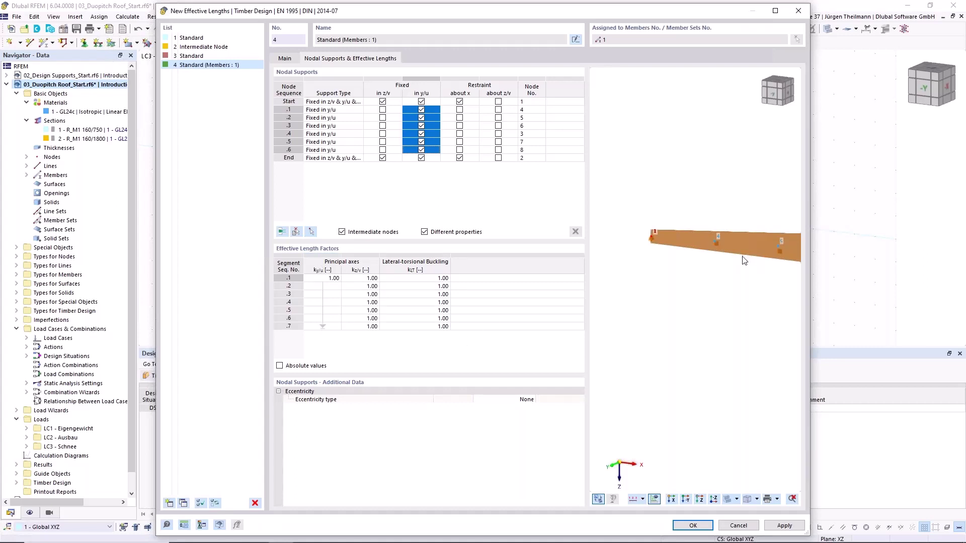
pyautogui.scroll(-3, 701, 281)
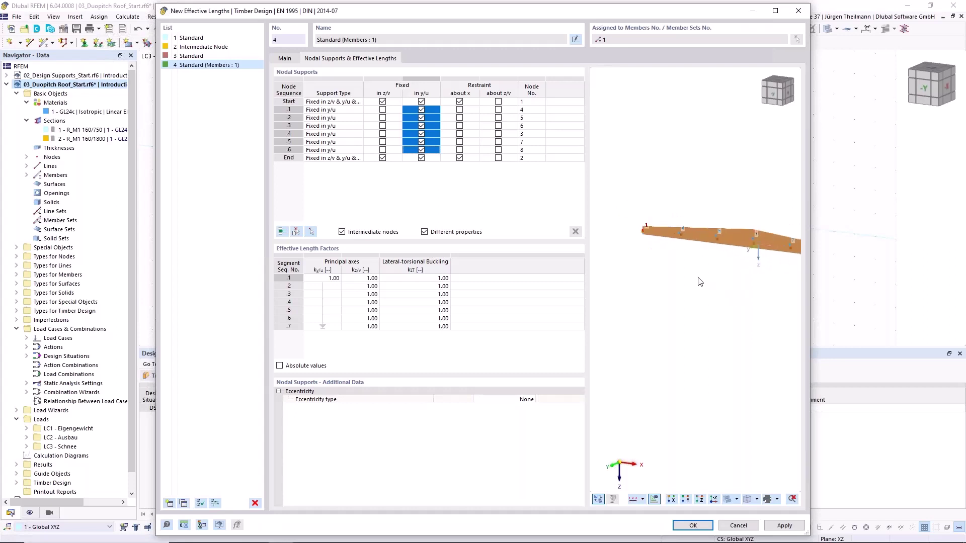
pyautogui.moveTo(738, 313); pyautogui.dragTo(695, 307, button='middle')
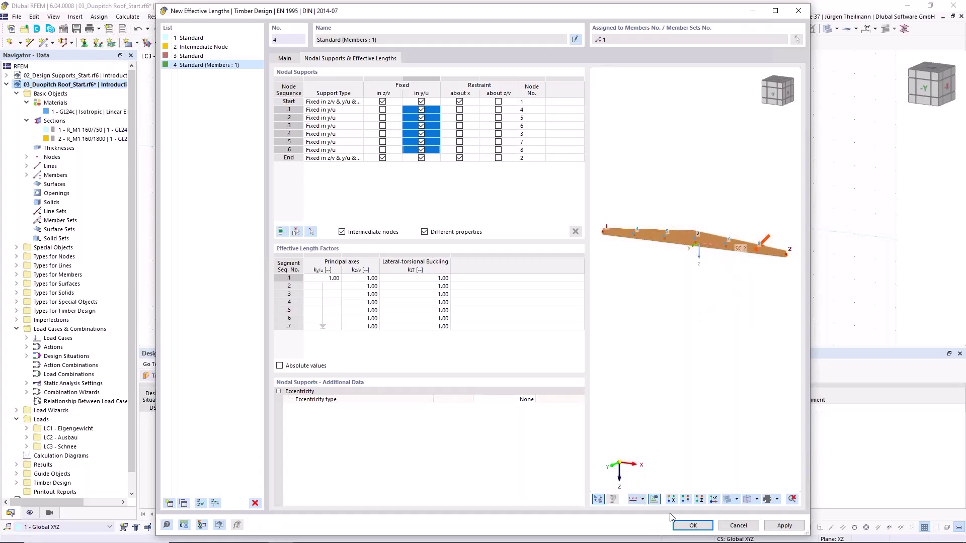
# Confirm effective lengths No. 4 and apply it to member 1
pyautogui.click(692, 526)
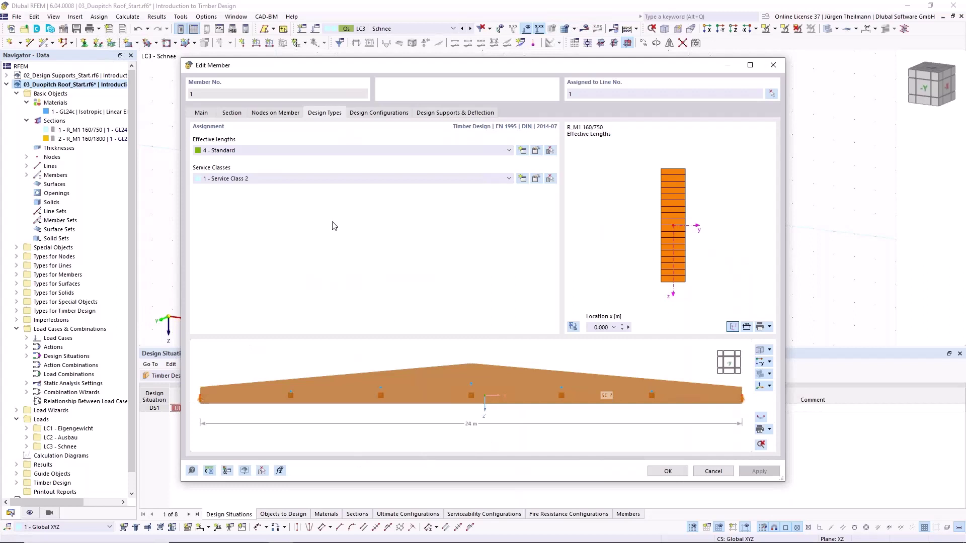
pyautogui.click(676, 473)
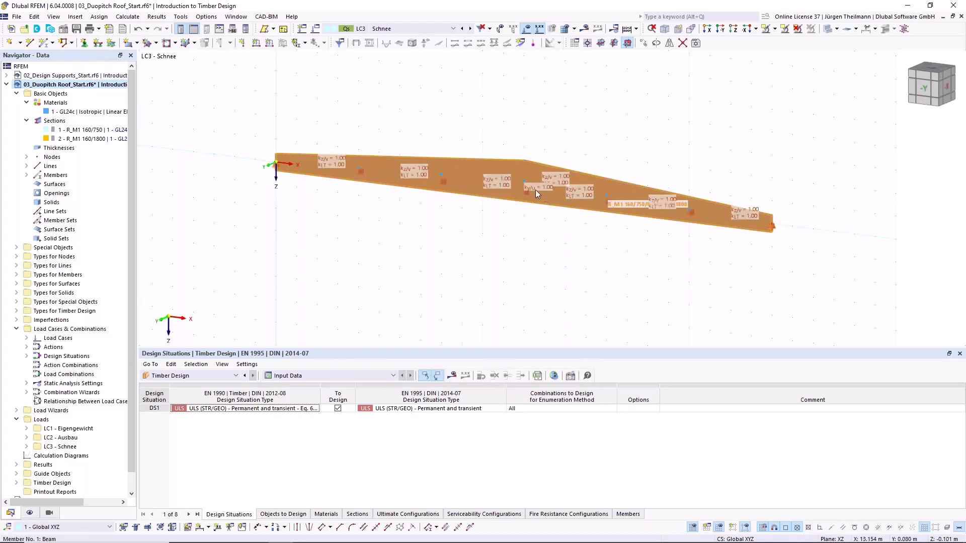
# Assign nodal support type 1 to node 1
pyautogui.click(85, 43)
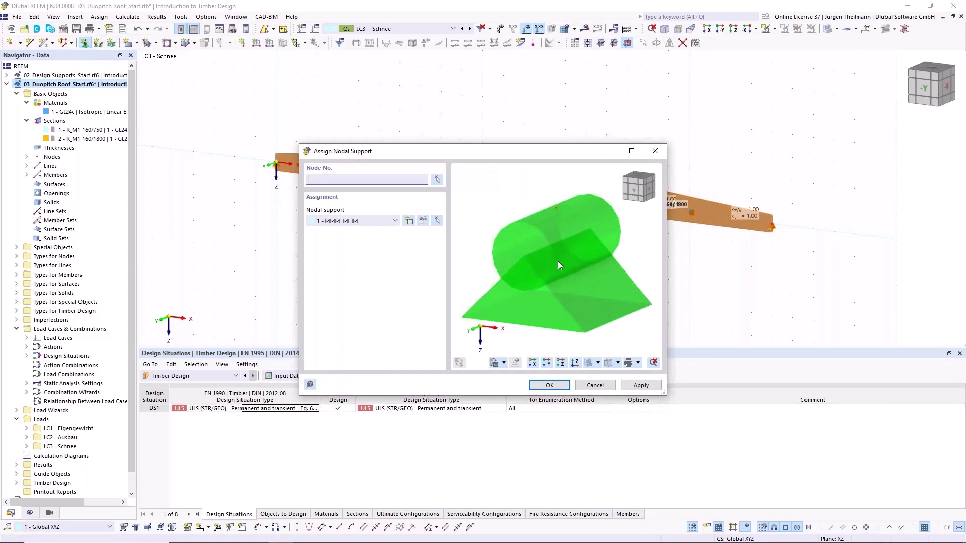
pyautogui.click(437, 180)
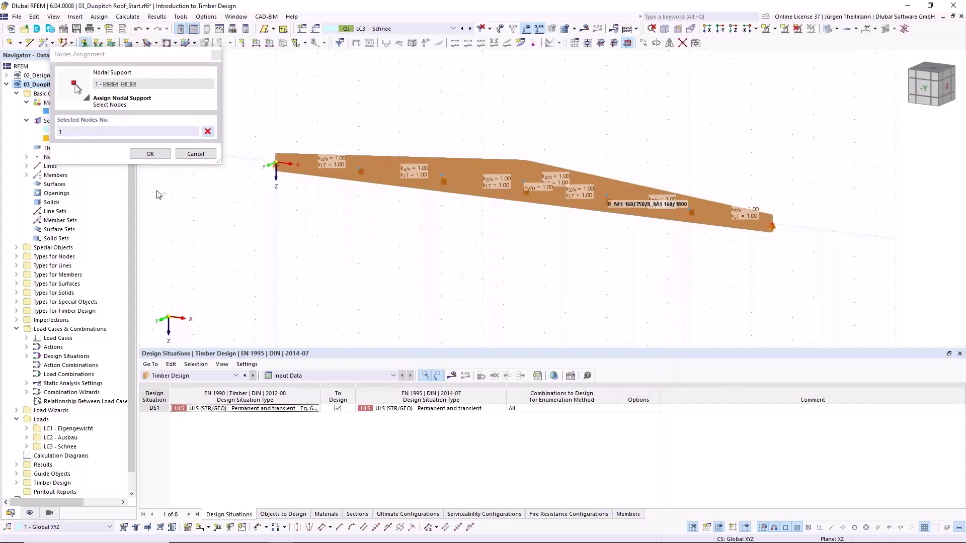
pyautogui.click(151, 153)
pyautogui.click(395, 222)
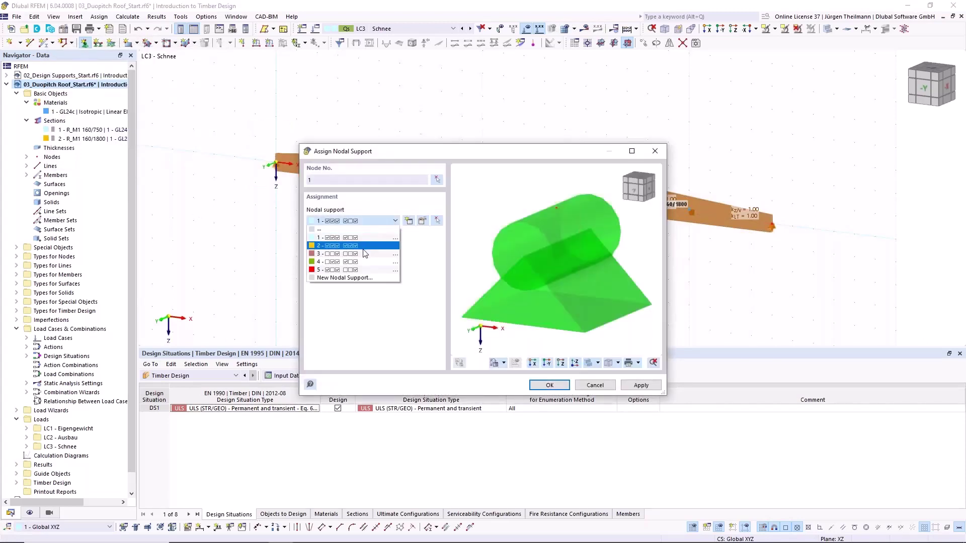
pyautogui.click(396, 223)
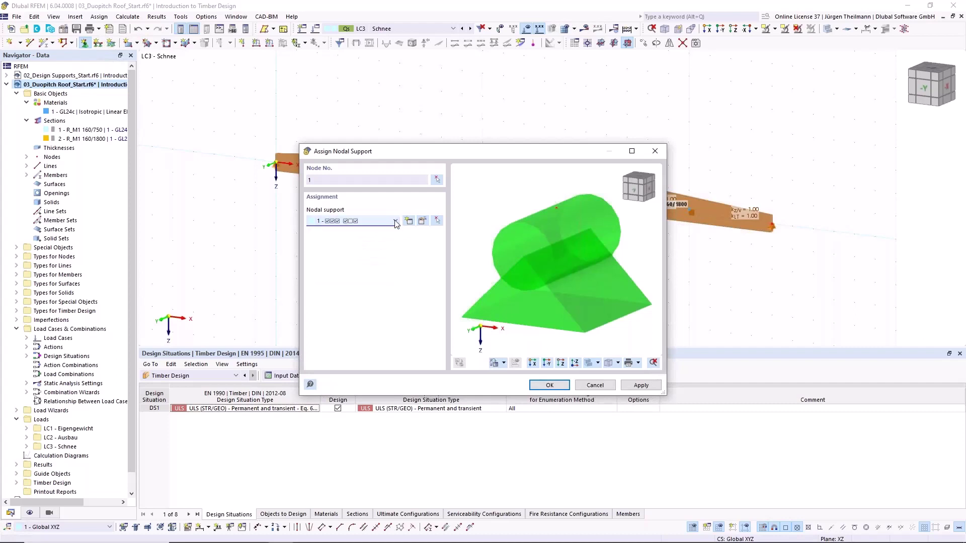
pyautogui.click(641, 385)
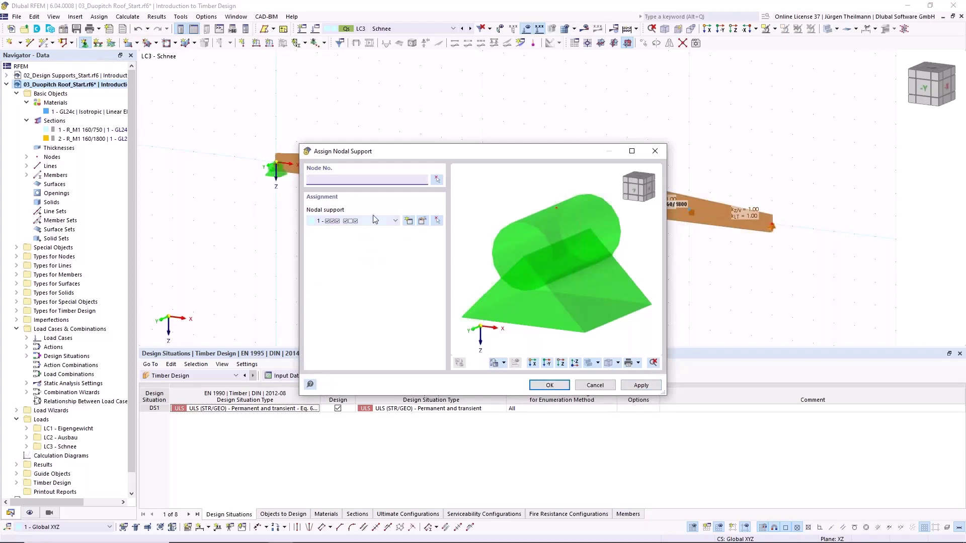
# Assign nodal support type 4 to node 2 at the beam's right end
pyautogui.click(396, 221)
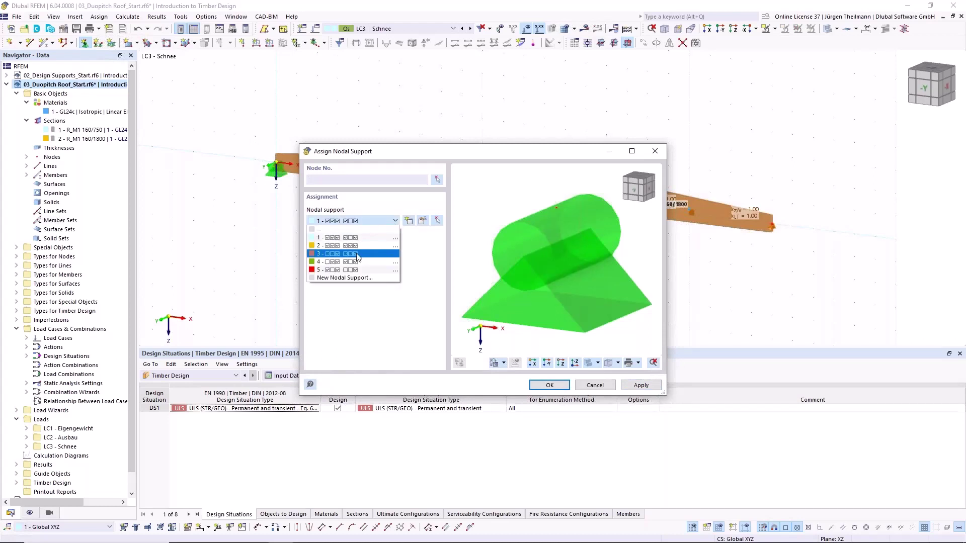
pyautogui.click(361, 263)
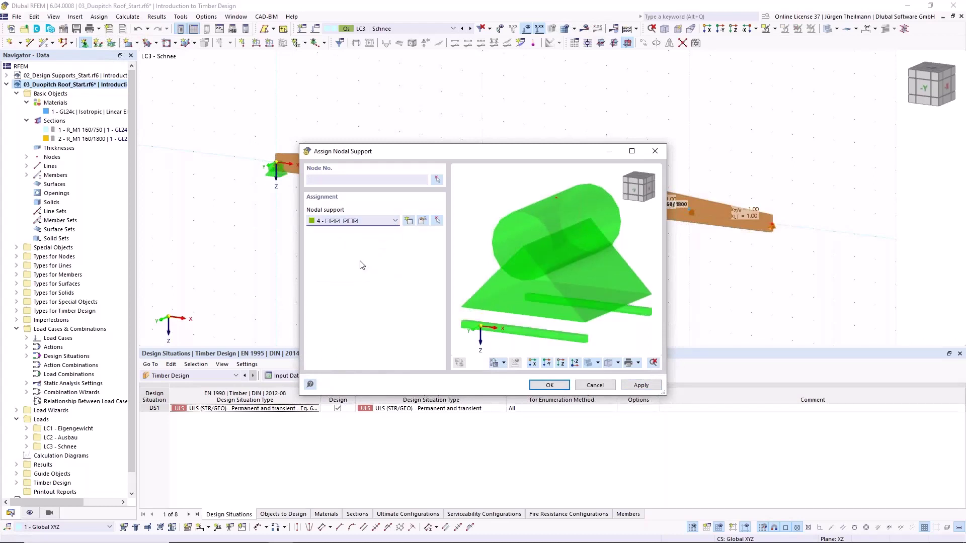
pyautogui.click(437, 179)
pyautogui.click(772, 227)
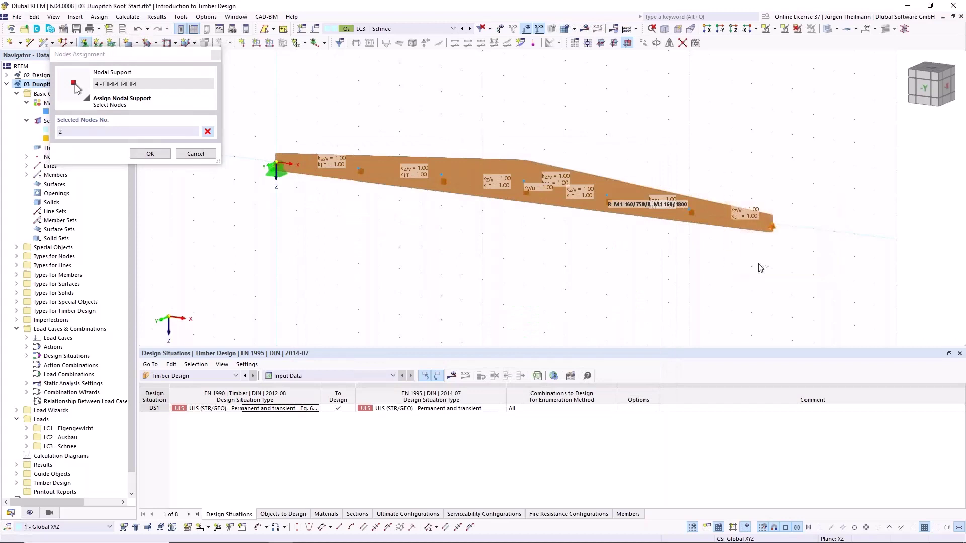
pyautogui.click(150, 153)
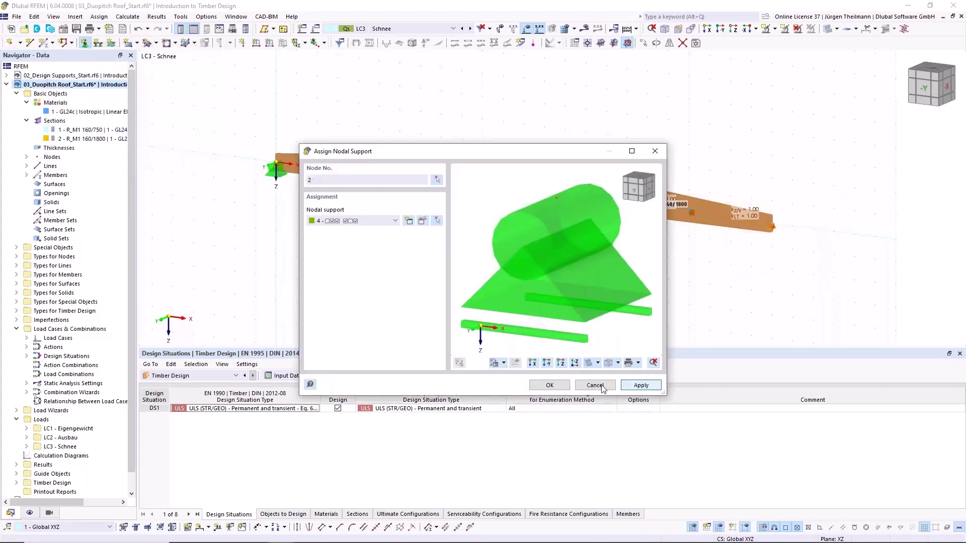
pyautogui.click(548, 386)
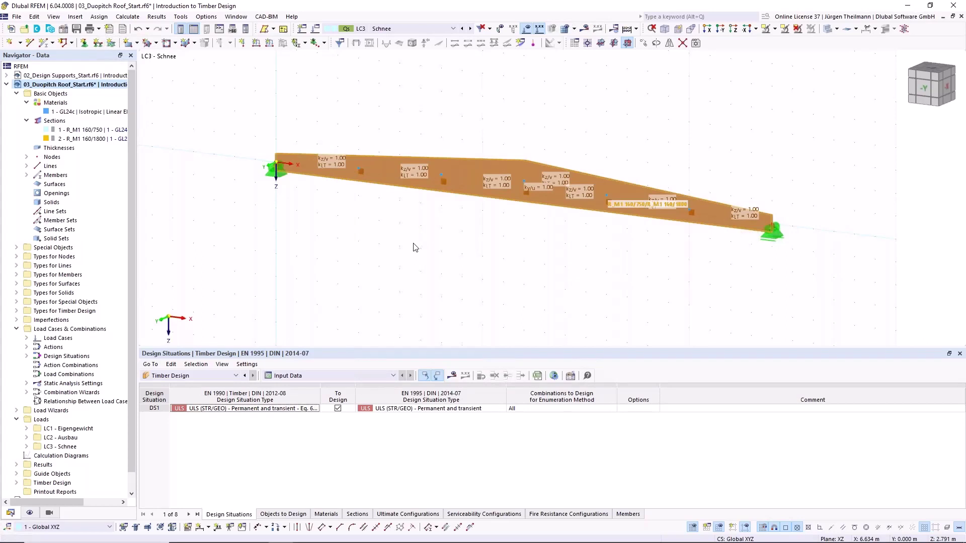
# In LC1 Eigengewicht, load member 1 with a uniform 1.02 kN/m in global Z
pyautogui.click(452, 29)
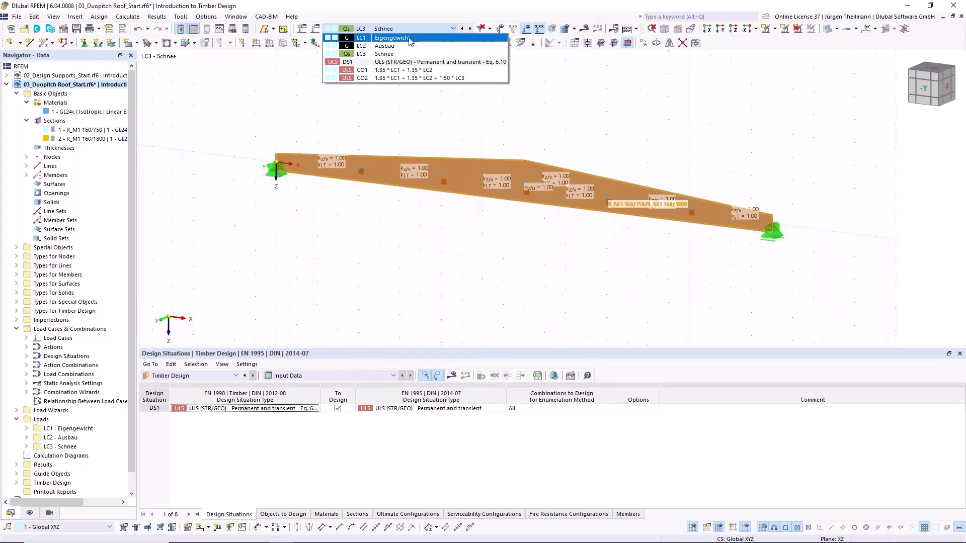
pyautogui.click(383, 38)
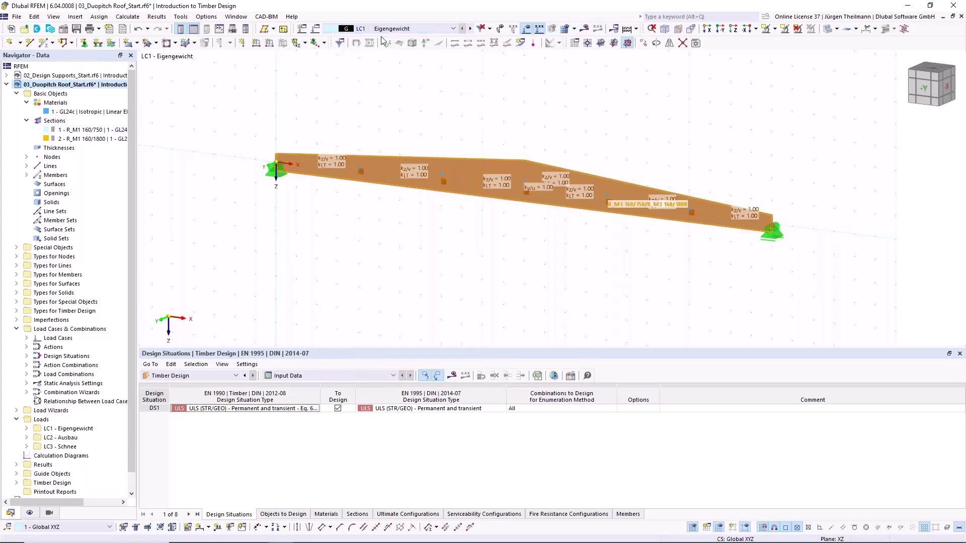
pyautogui.click(269, 44)
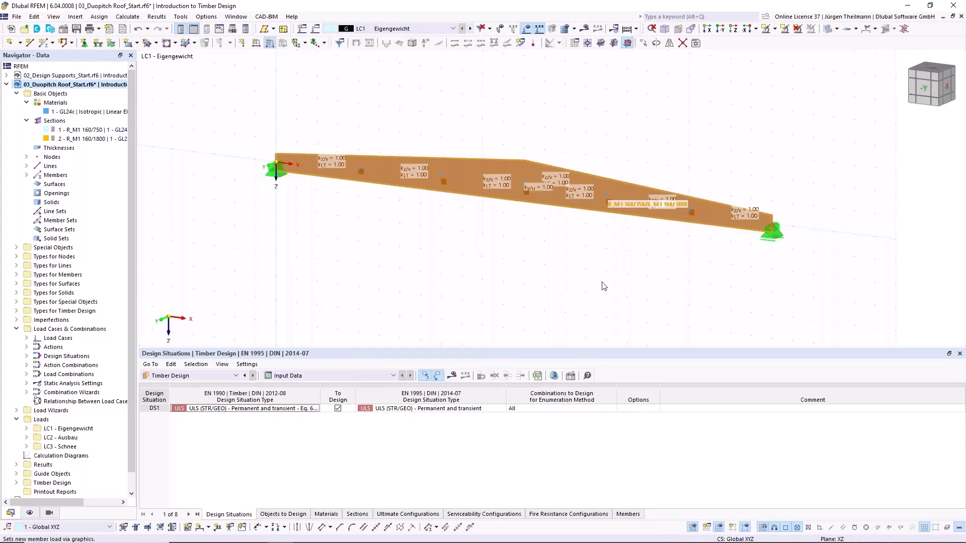
pyautogui.click(465, 174)
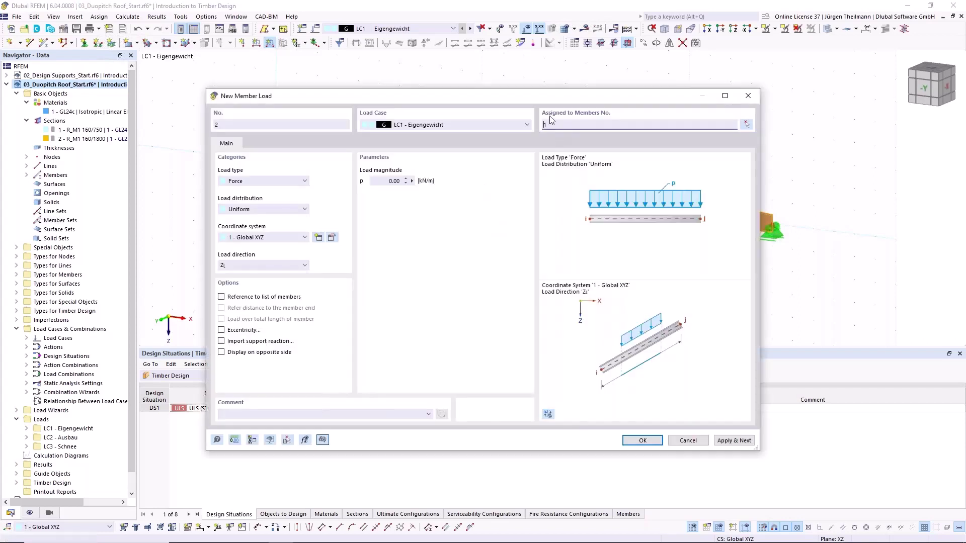
pyautogui.click(386, 181)
pyautogui.write('1')
pyautogui.click(259, 265)
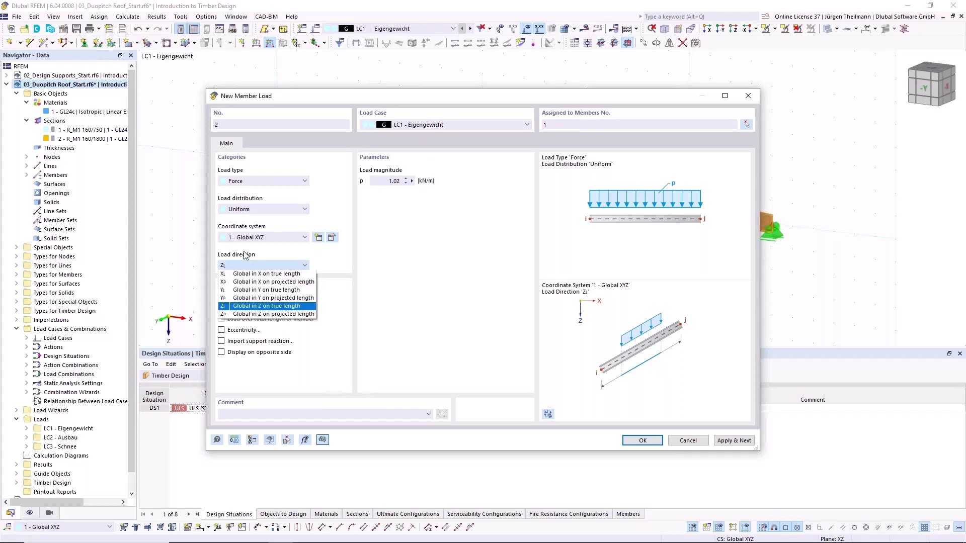
pyautogui.click(296, 308)
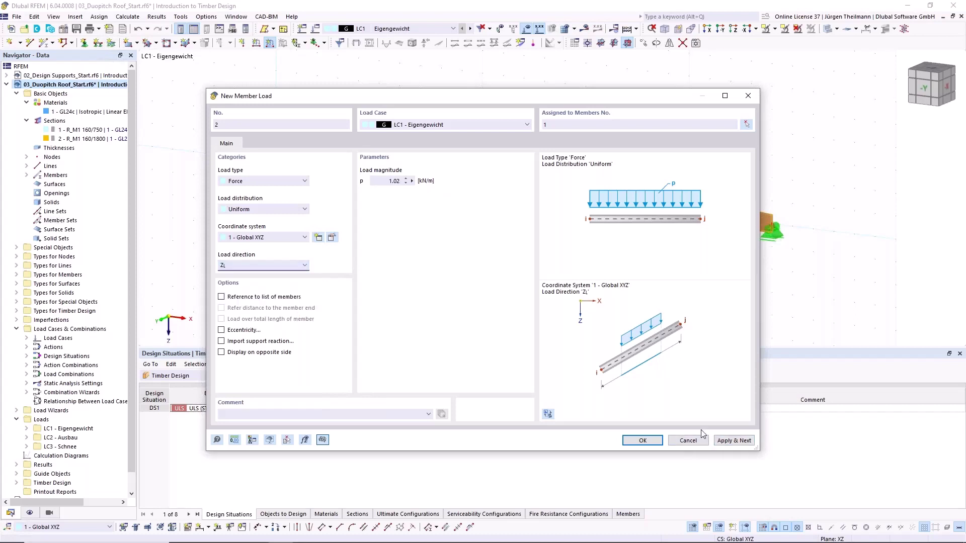
pyautogui.click(735, 445)
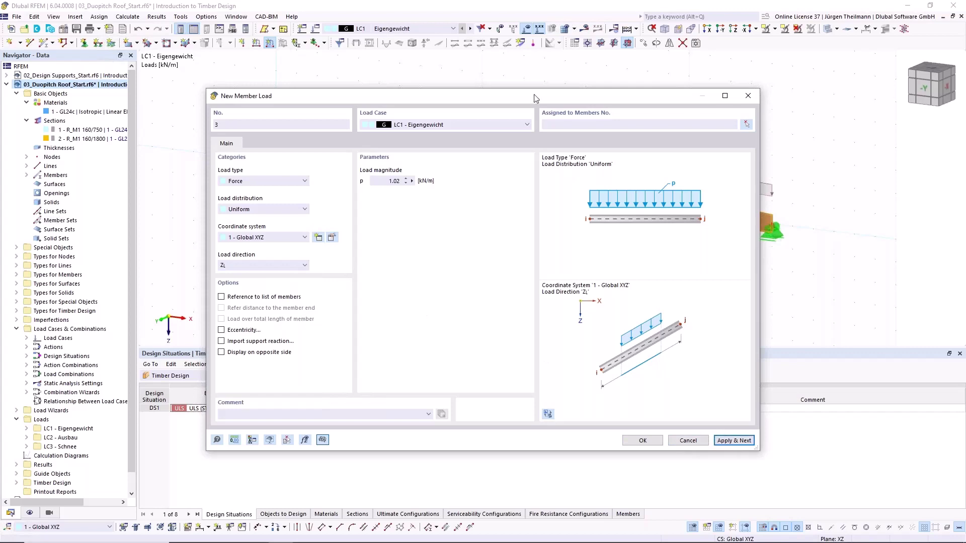
pyautogui.moveTo(535, 96)
pyautogui.mouseDown()
pyautogui.moveTo(550, 232)
pyautogui.moveTo(531, 90)
pyautogui.mouseUp()
# Add a uniform 2.70 kN/m load on member 1 under LC2 - Ausbau and continue to the next load
pyautogui.click(521, 120)
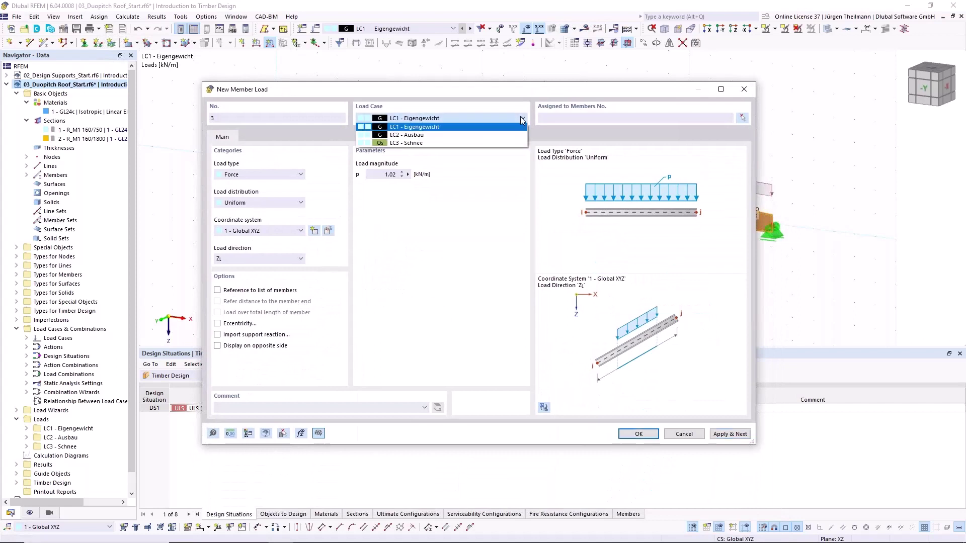
pyautogui.click(442, 135)
pyautogui.click(702, 118)
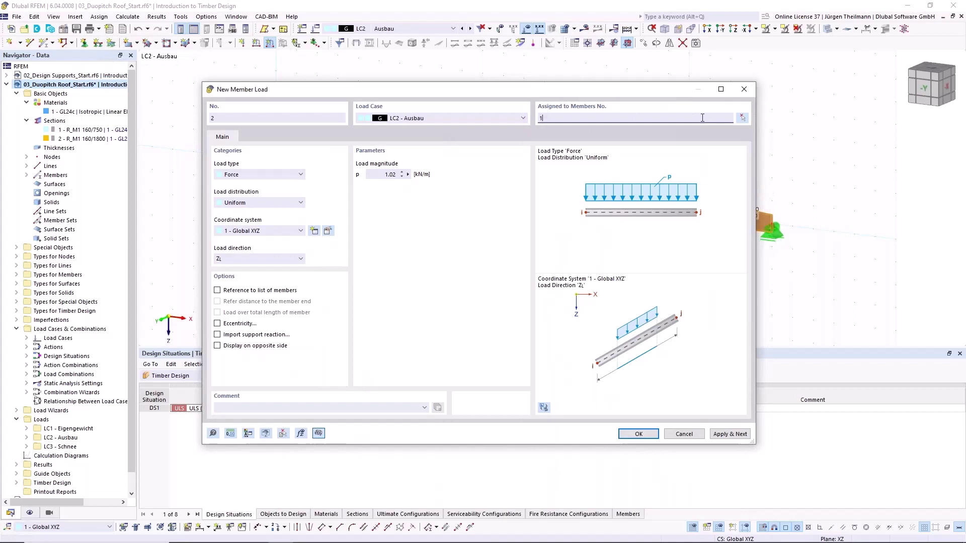
pyautogui.click(385, 174)
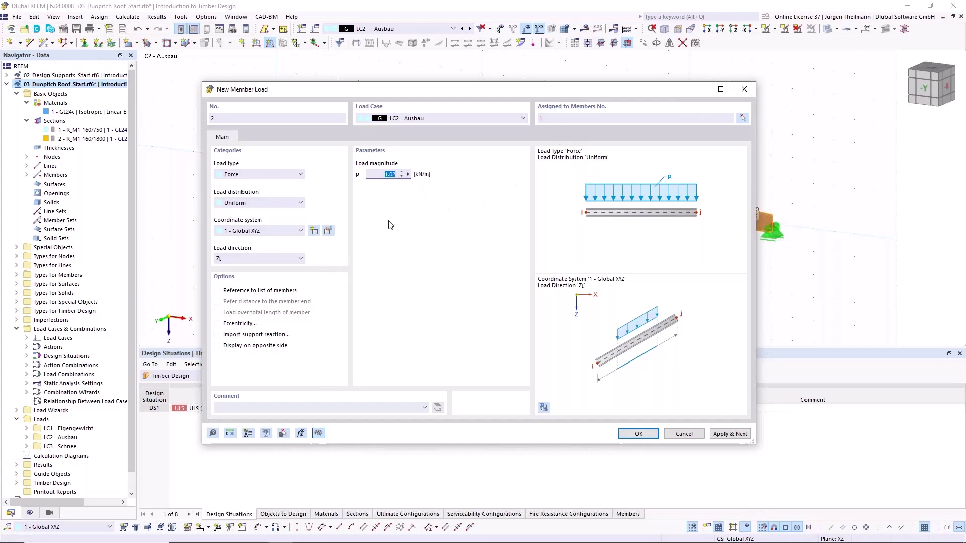
pyautogui.write('2')
pyautogui.click(730, 434)
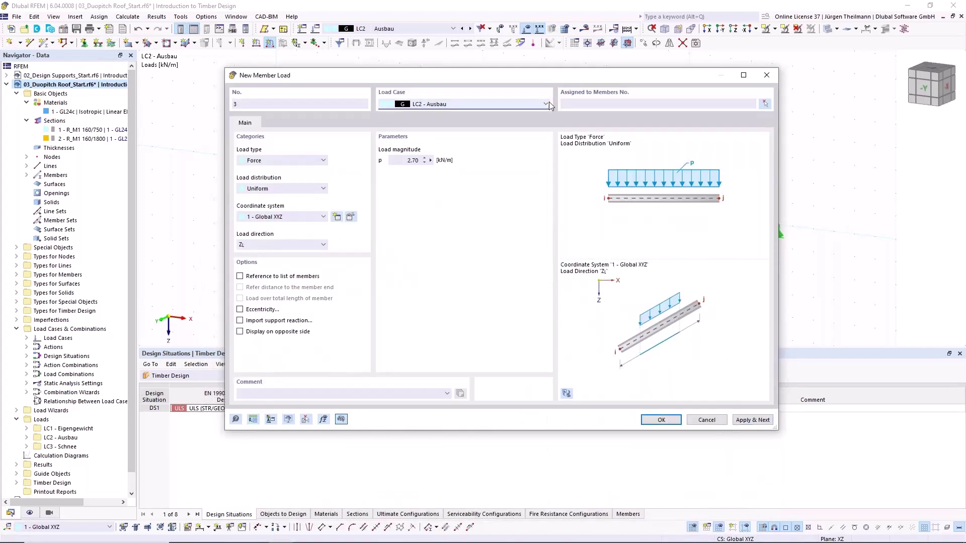
# Load member 1 with 3.15 kN/m under LC3 - Schnee, direction ZP on projected length
pyautogui.click(549, 104)
pyautogui.click(477, 137)
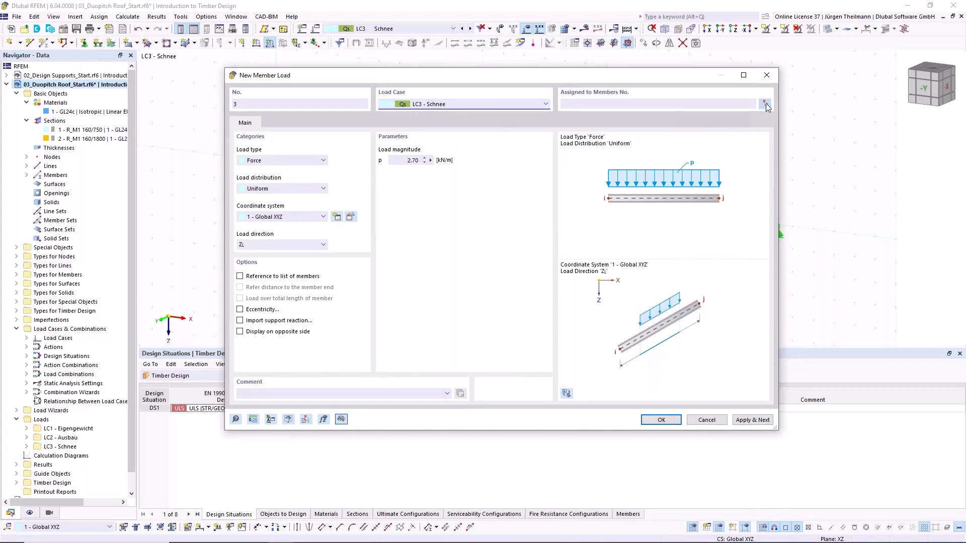
pyautogui.click(615, 102)
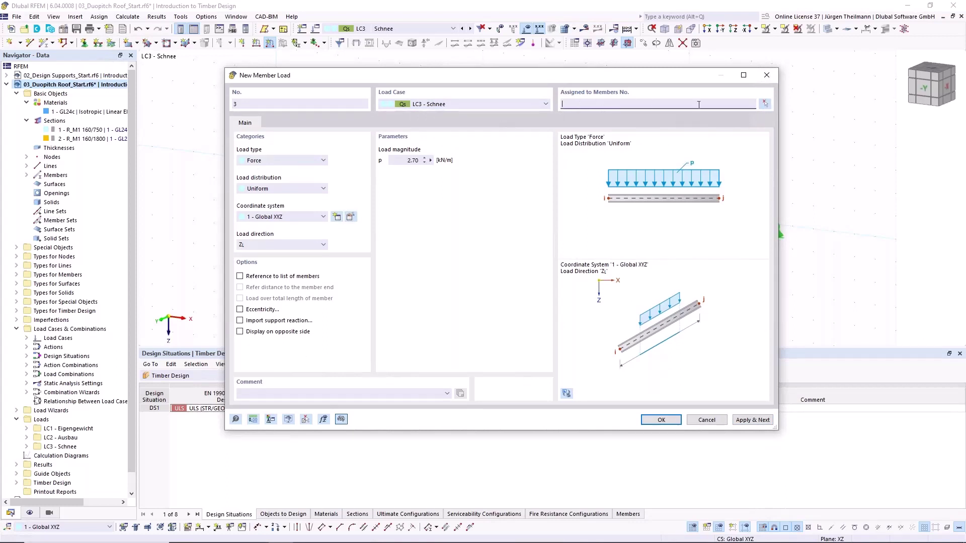
pyautogui.click(767, 104)
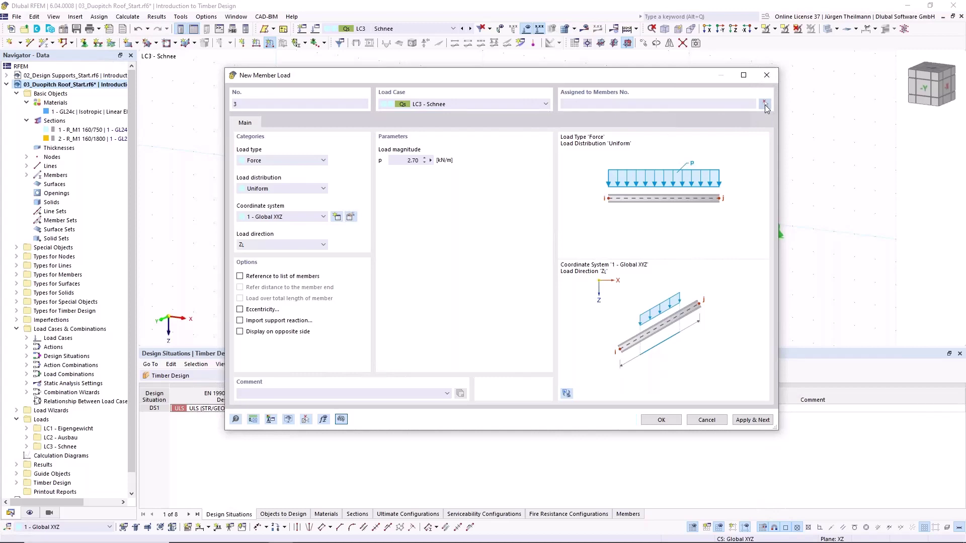
pyautogui.click(553, 187)
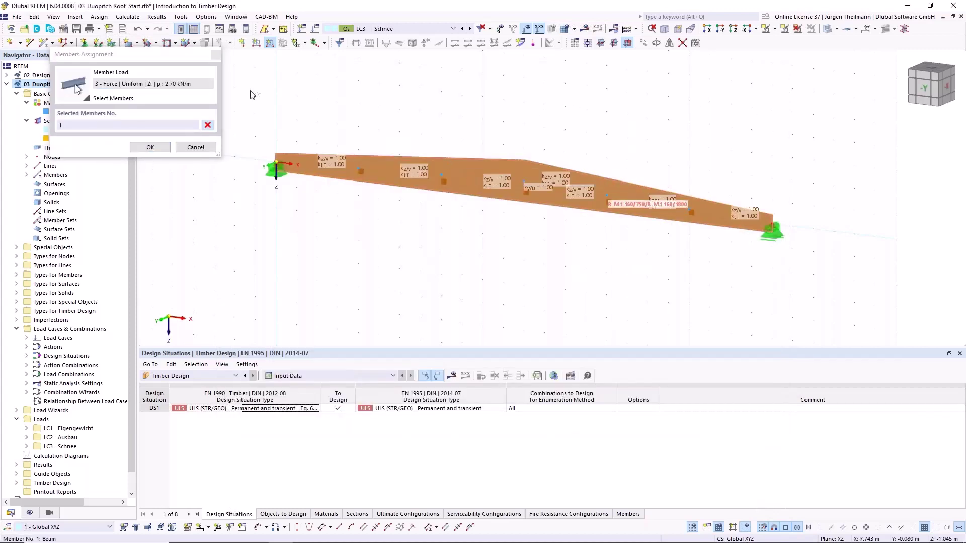
pyautogui.click(151, 148)
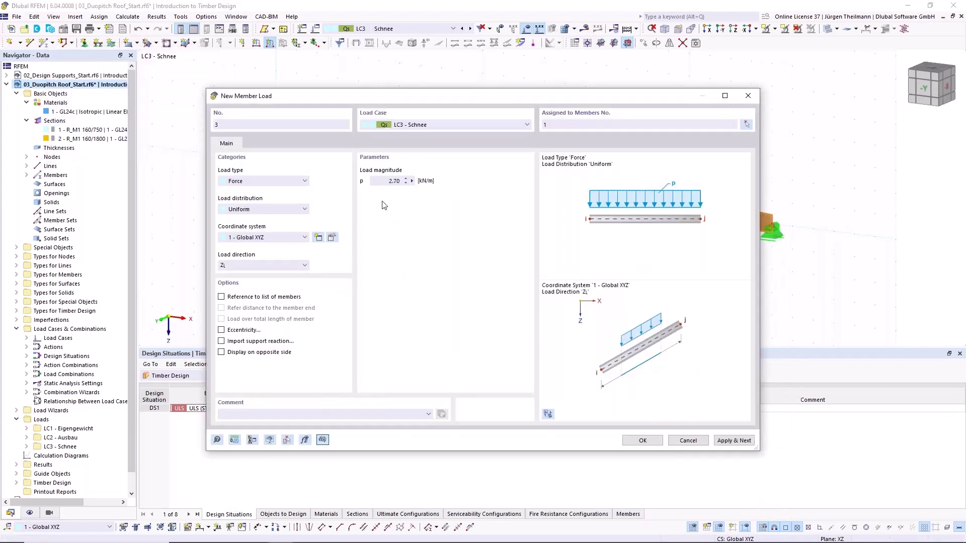
pyautogui.write('3.15')
pyautogui.click(305, 265)
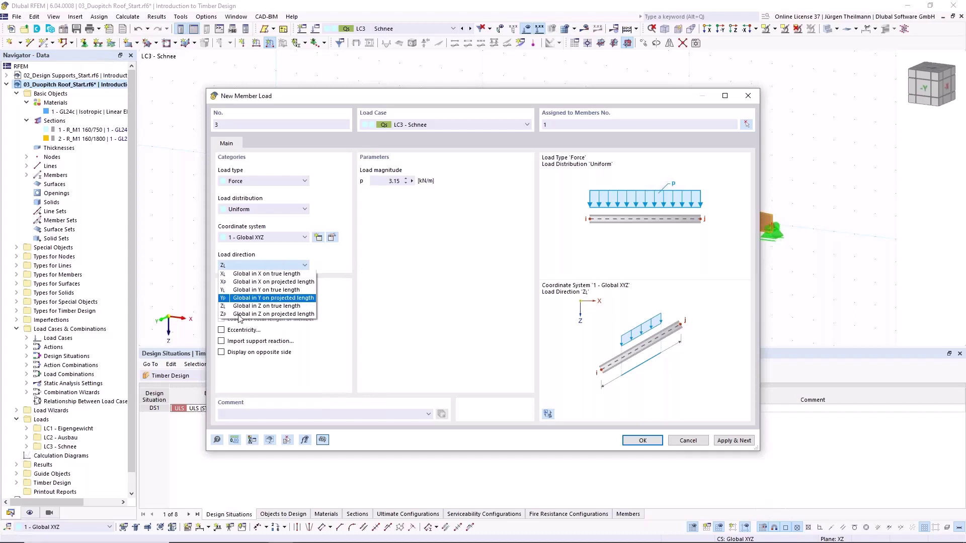
pyautogui.click(278, 315)
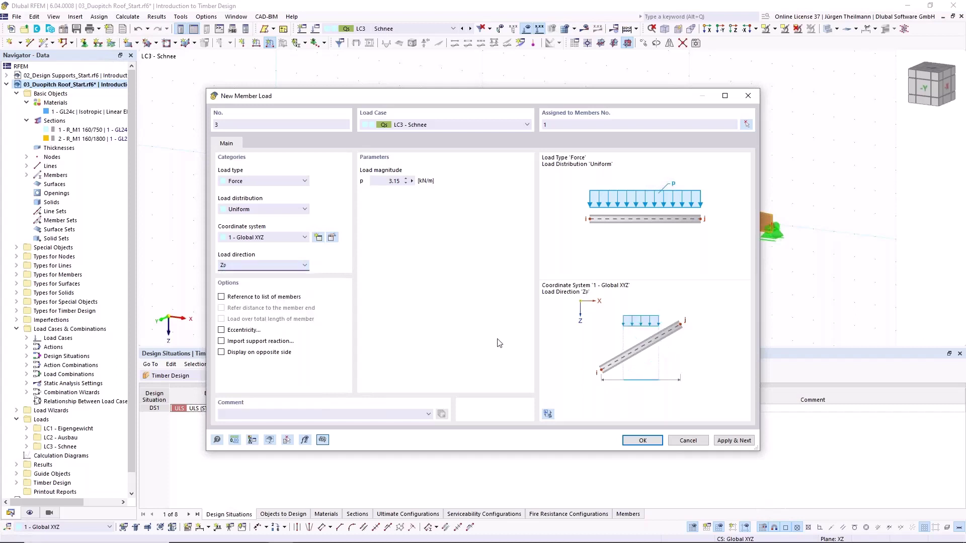
pyautogui.click(643, 442)
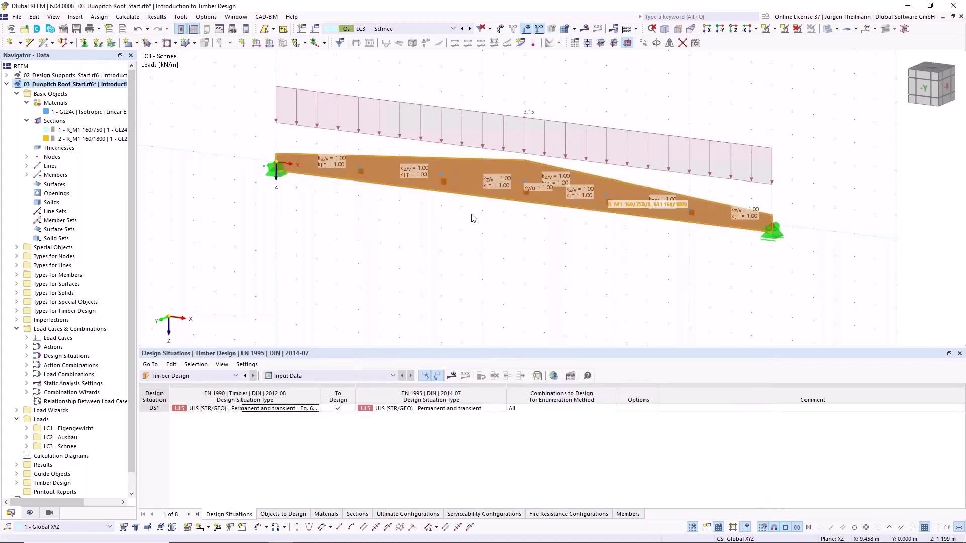
# Run the calculation, then abort at the coincident-nodes warning to inspect nodes 3 and 6 in the Nodes table
pyautogui.click(637, 29)
pyautogui.click(654, 54)
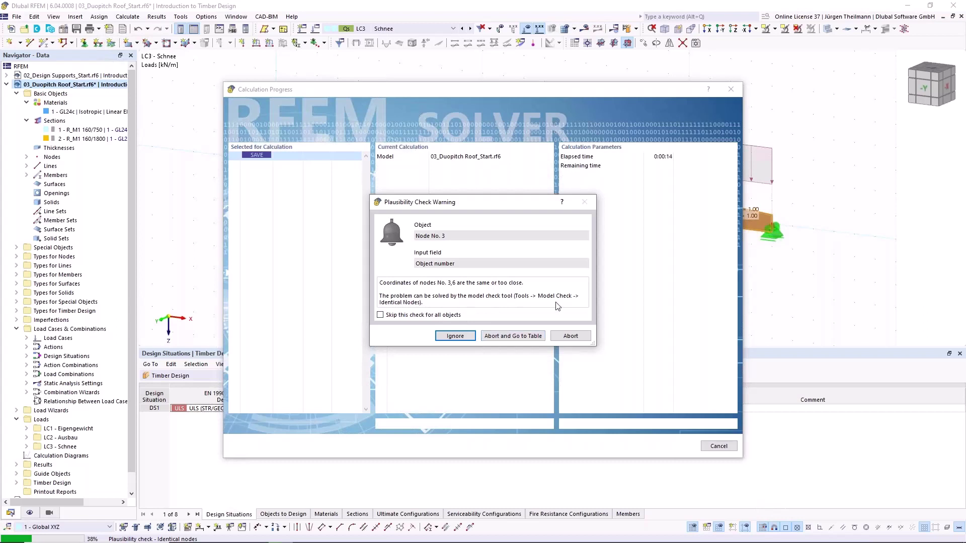
pyautogui.click(519, 336)
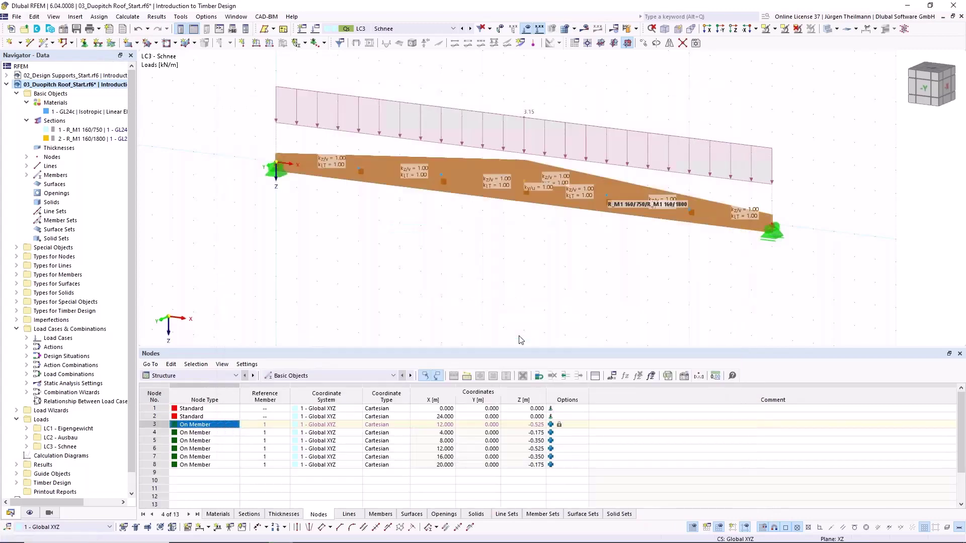
# Compare nodes 3 and 6 at X 12.000 in the Nodes table and empty the duplicate node 6 row
pyautogui.click(159, 427)
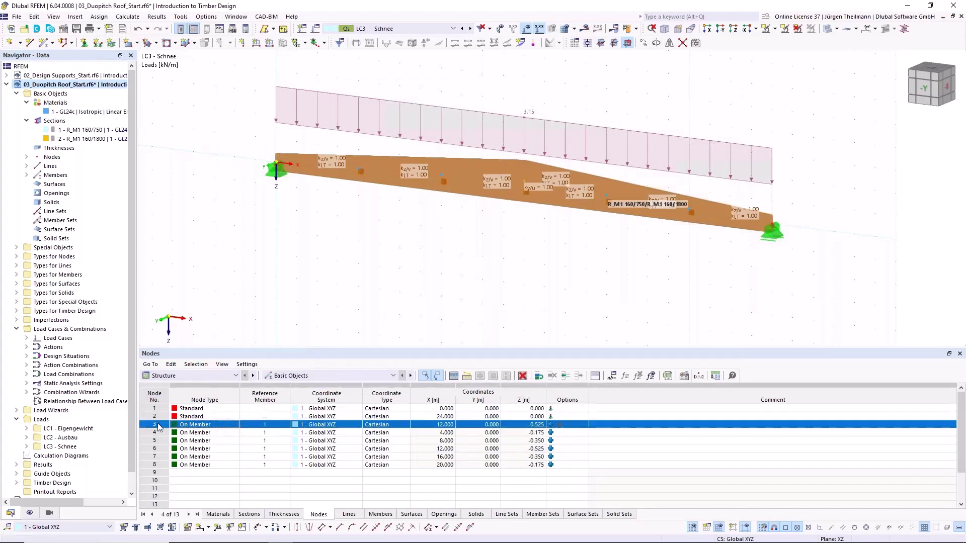
pyautogui.click(155, 449)
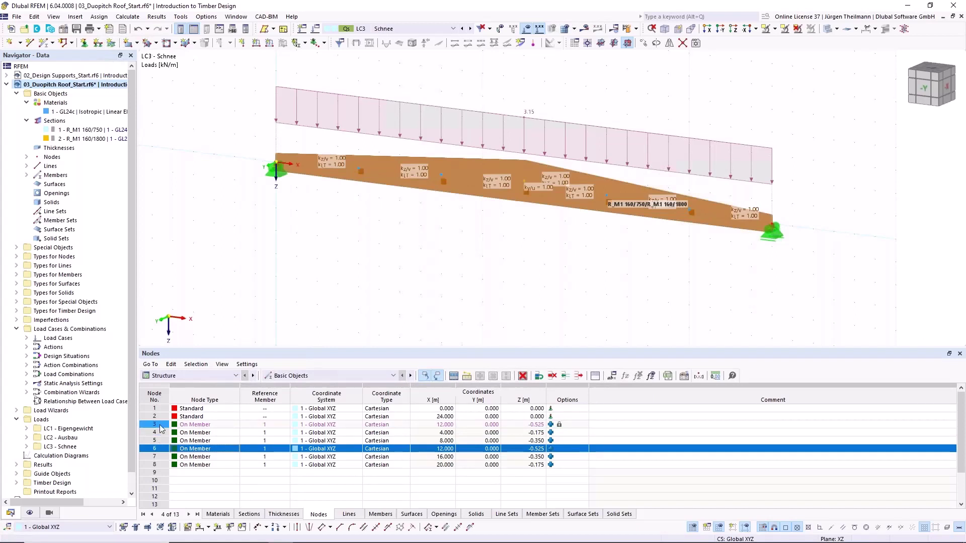
pyautogui.click(160, 425)
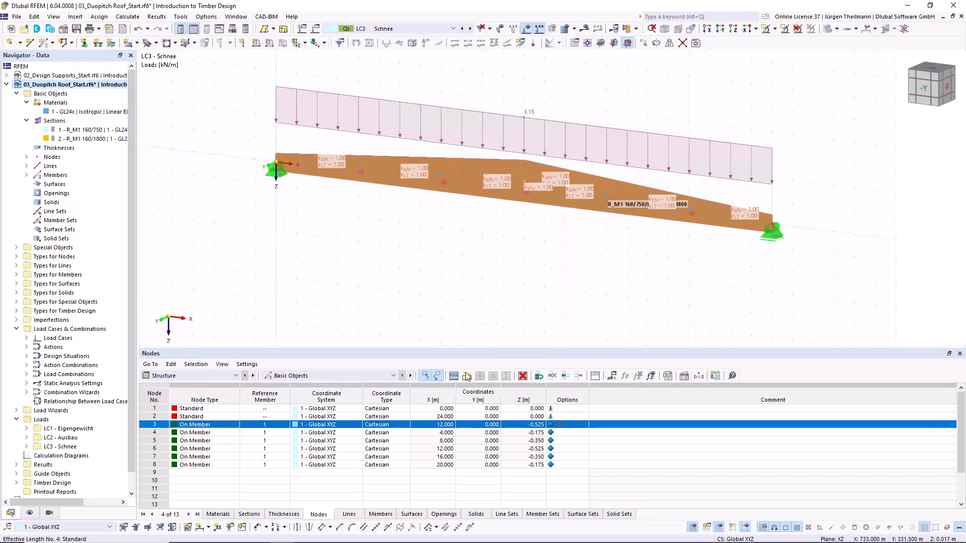
pyautogui.click(154, 449)
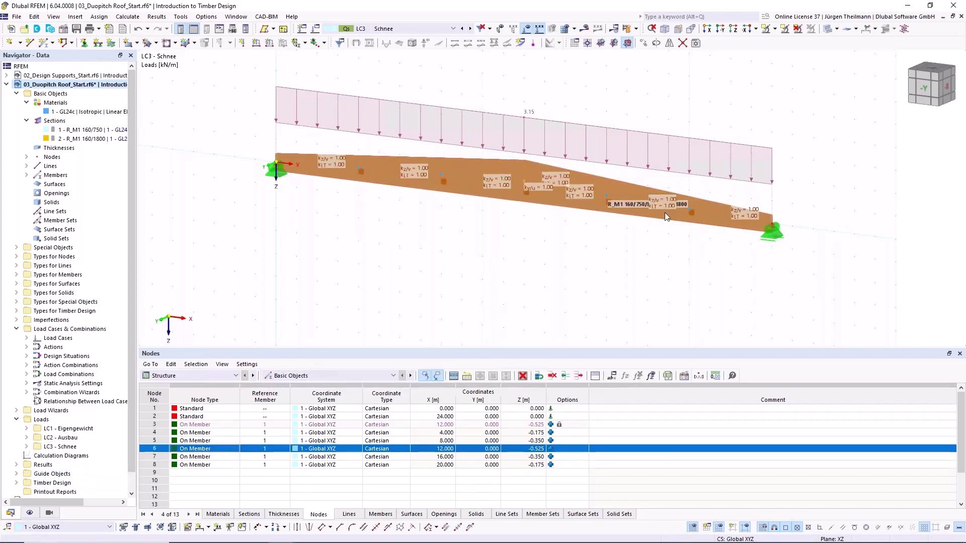
pyautogui.click(160, 425)
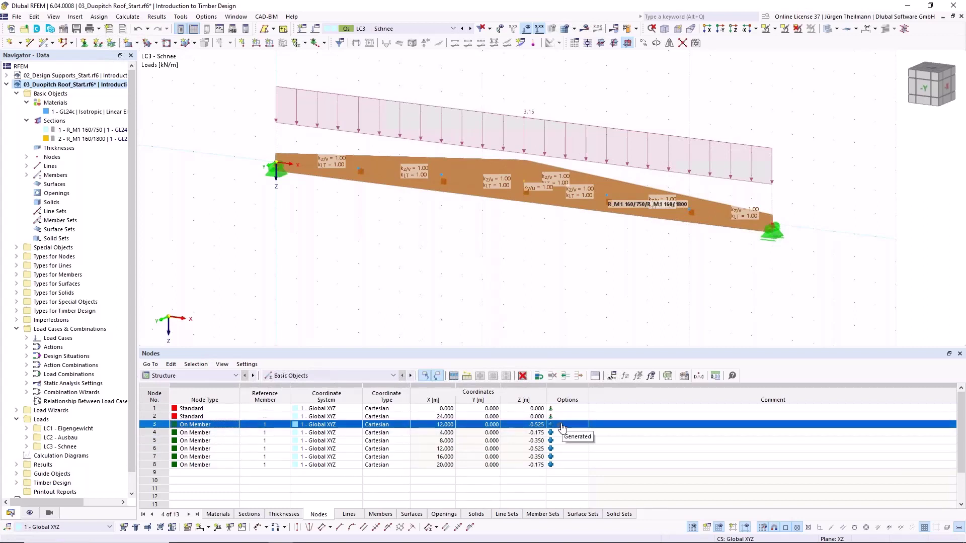
pyautogui.click(160, 449)
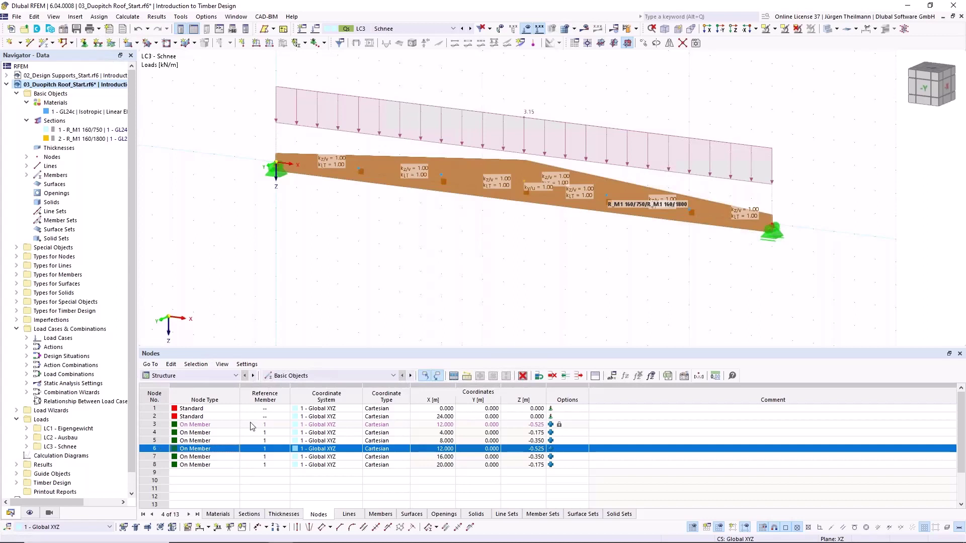
pyautogui.click(553, 376)
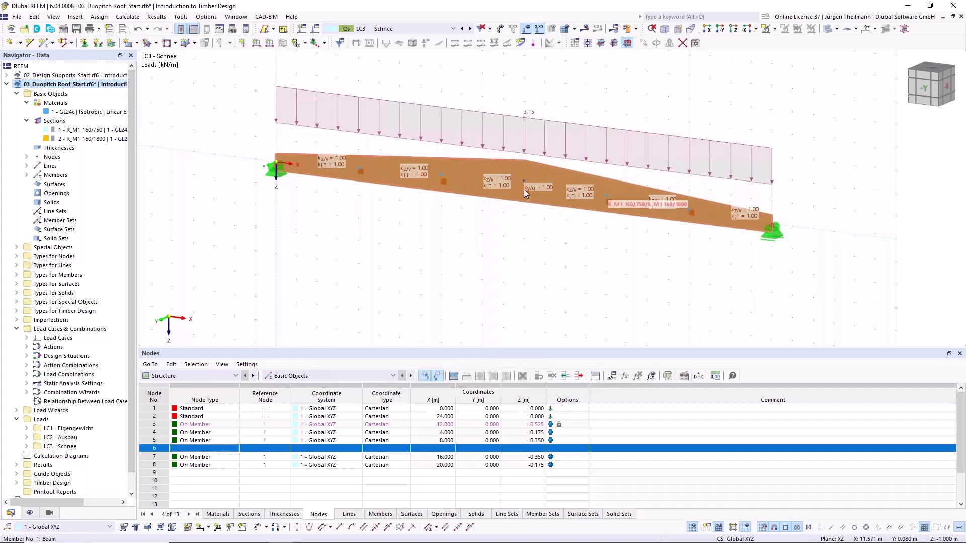
# Calculate the model and review the design check details of the ST2100 stability check at 0.768
pyautogui.hotkey('ctrl', 'F5')
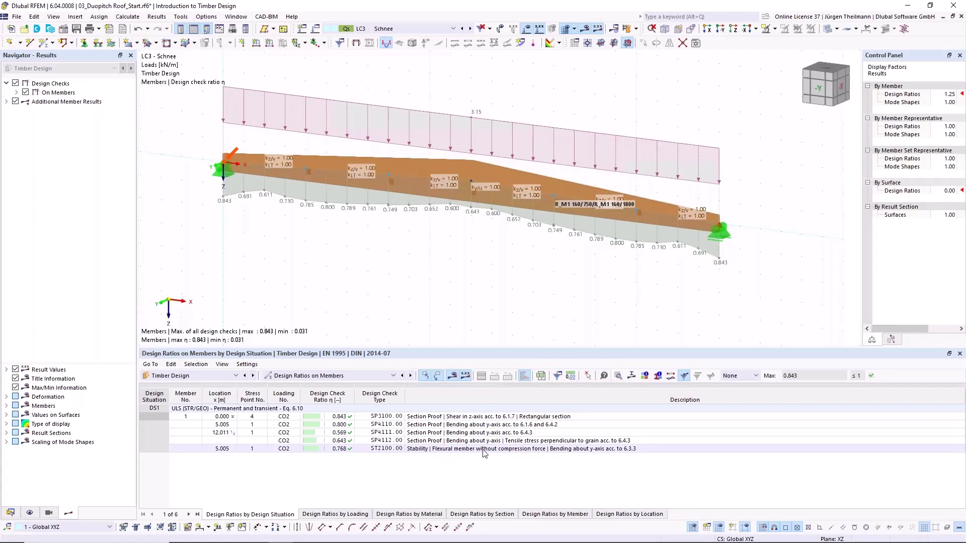
pyautogui.click(537, 451)
pyautogui.doubleClick(536, 449)
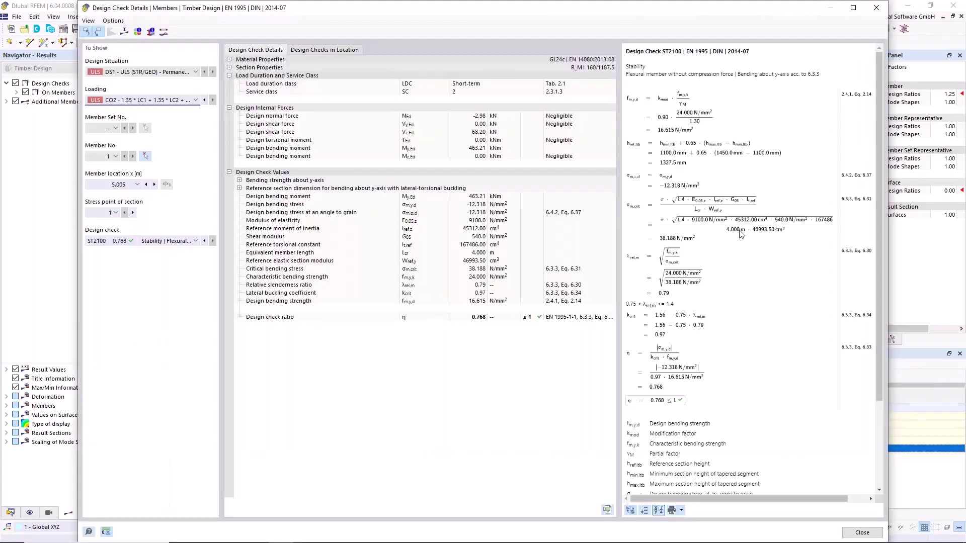
pyautogui.click(862, 533)
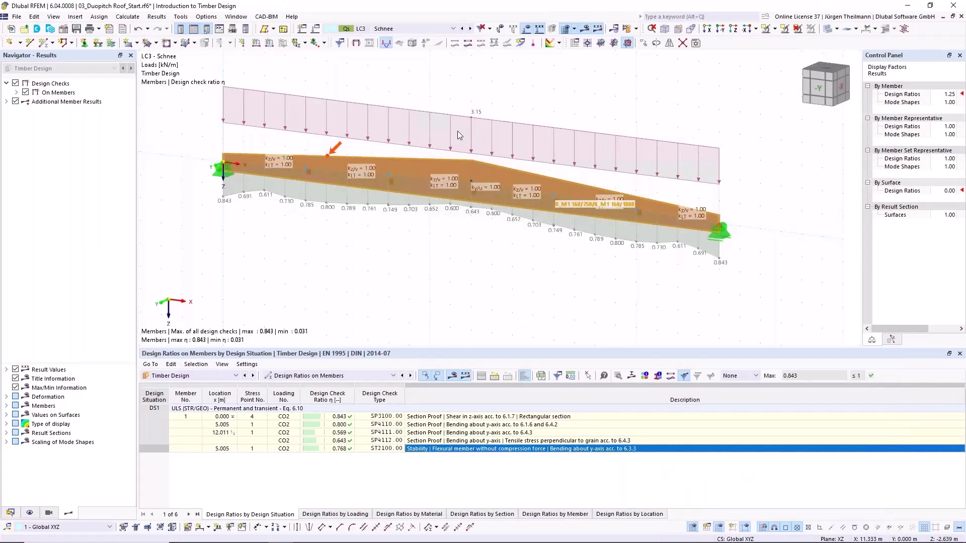
# Switch to the -Y front view to see the whole duopitch beam and its 0.843 ratio diagram
pyautogui.click(822, 91)
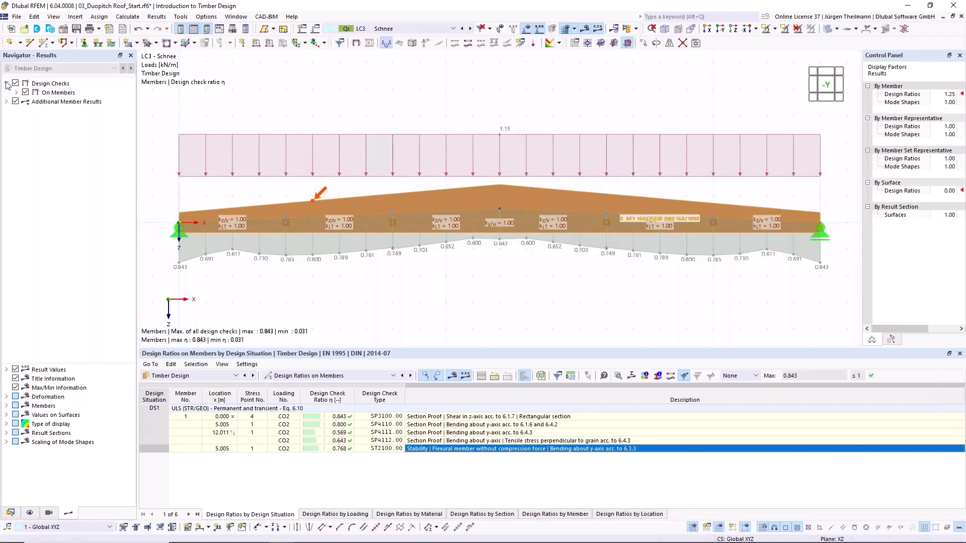
# Show the Max. of selected design checks ratio envelope without SP3100.00, so the maximum drops to 0.800
pyautogui.click(17, 92)
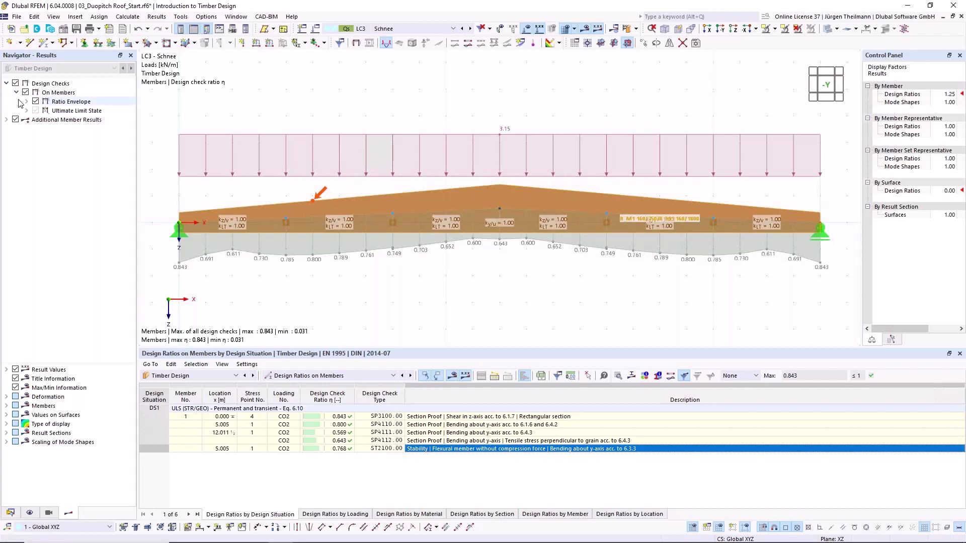
pyautogui.click(36, 102)
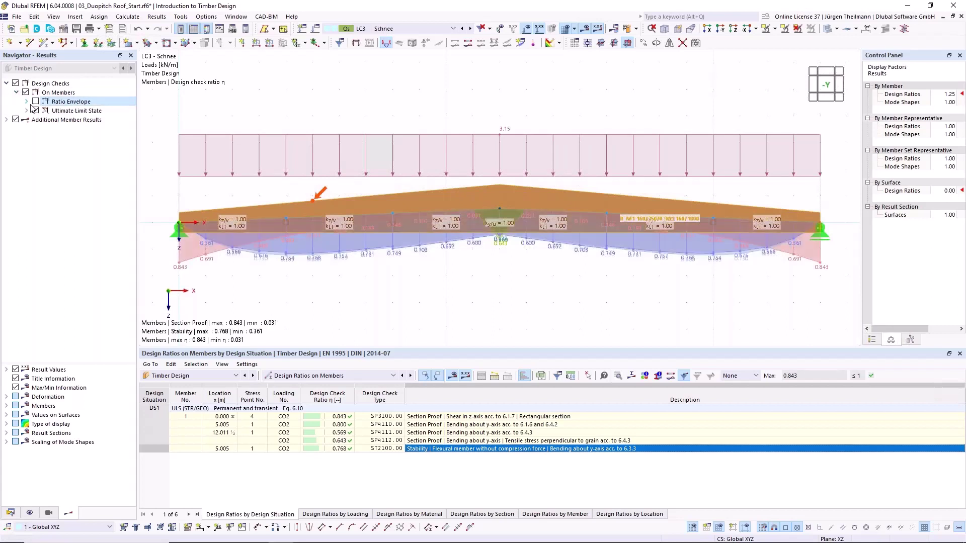
pyautogui.click(26, 101)
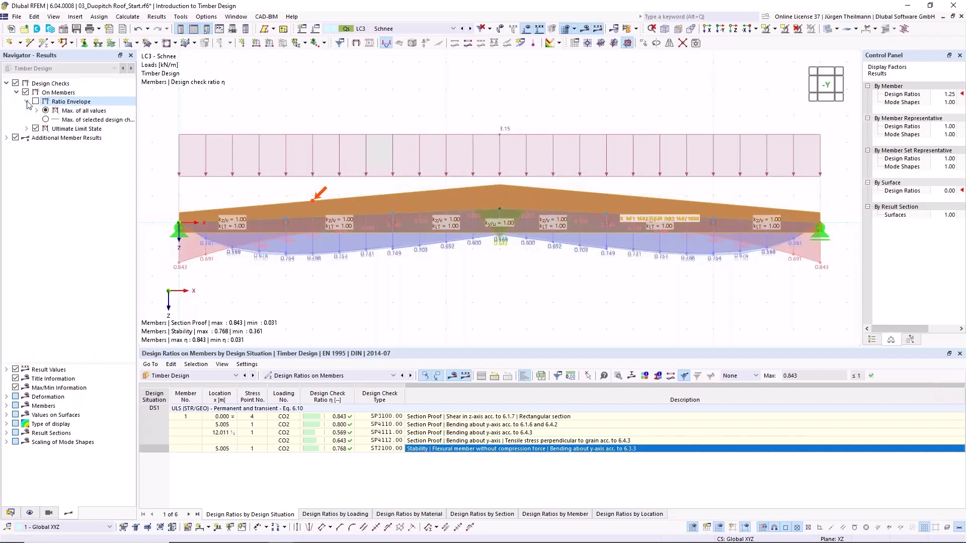
pyautogui.click(45, 120)
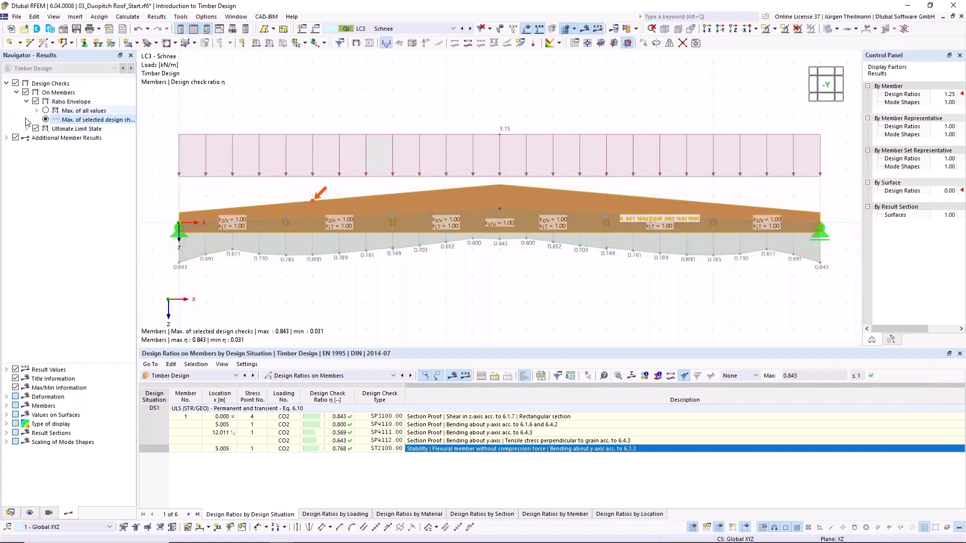
pyautogui.click(28, 128)
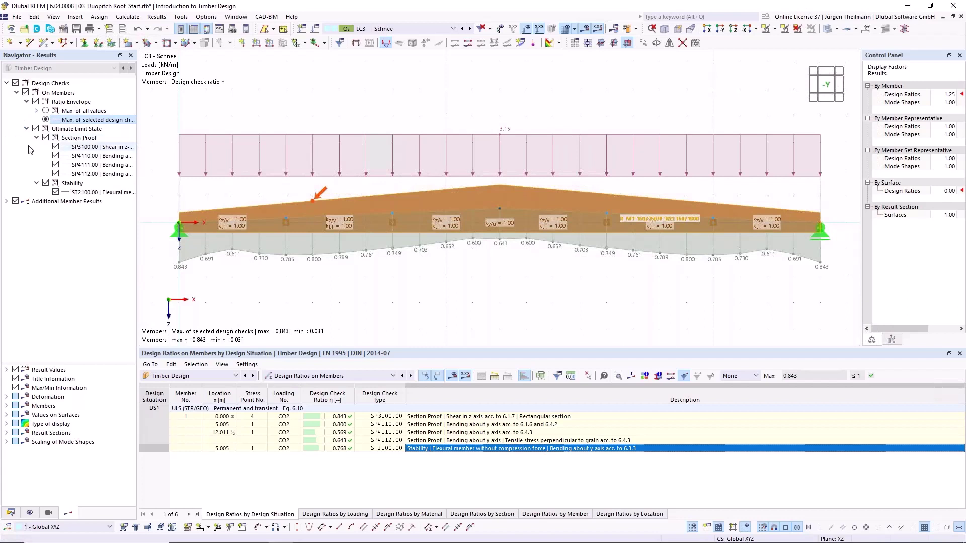
pyautogui.click(55, 147)
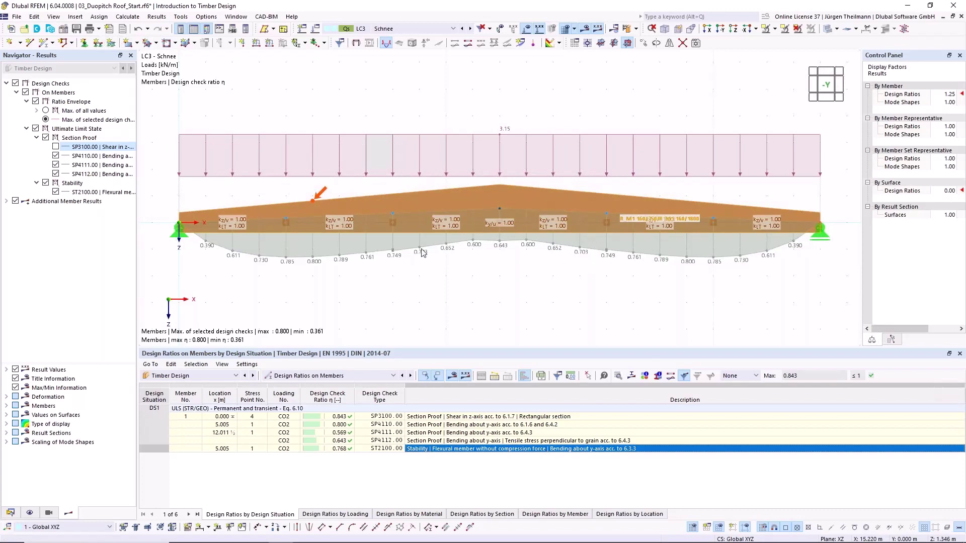
pyautogui.click(129, 18)
# Set the member mesh division fields to 2 and regenerate the mesh for a coarse 0.785 diagram
pyautogui.click(138, 160)
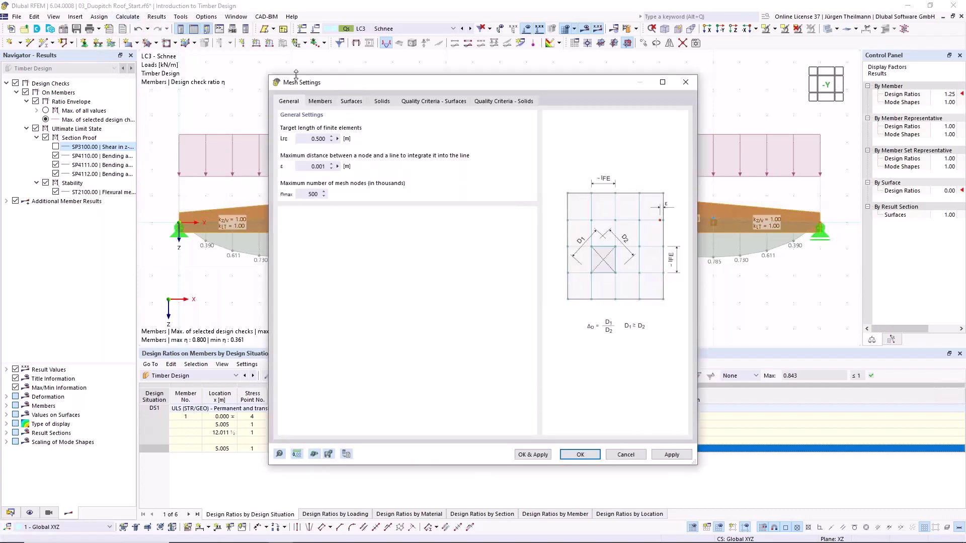
pyautogui.click(320, 101)
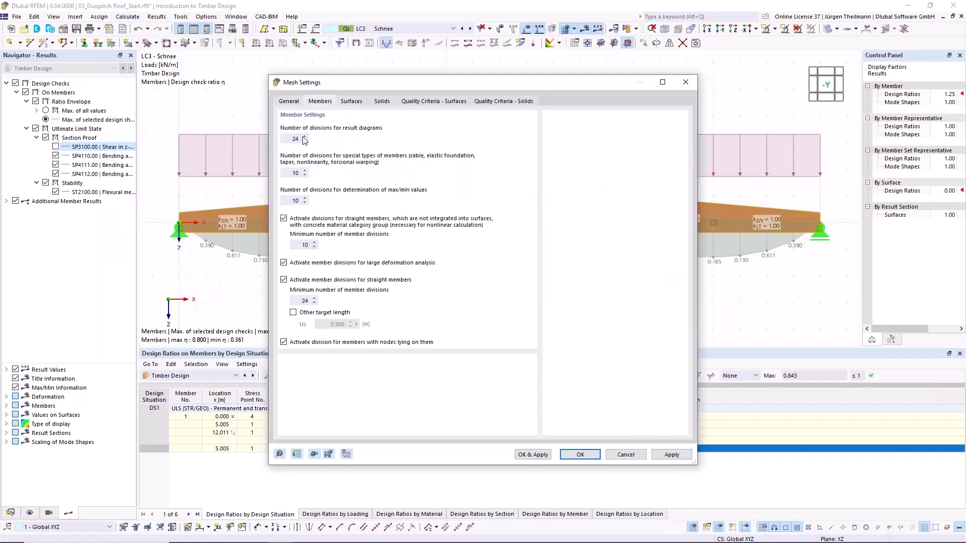
pyautogui.press('Tab')
pyautogui.press('Tab')
pyautogui.write('2')
pyautogui.press('Tab')
pyautogui.write('2')
pyautogui.press('Tab')
pyautogui.press('Tab')
pyautogui.press('Tab')
pyautogui.write('2')
pyautogui.click(580, 454)
pyautogui.click(626, 30)
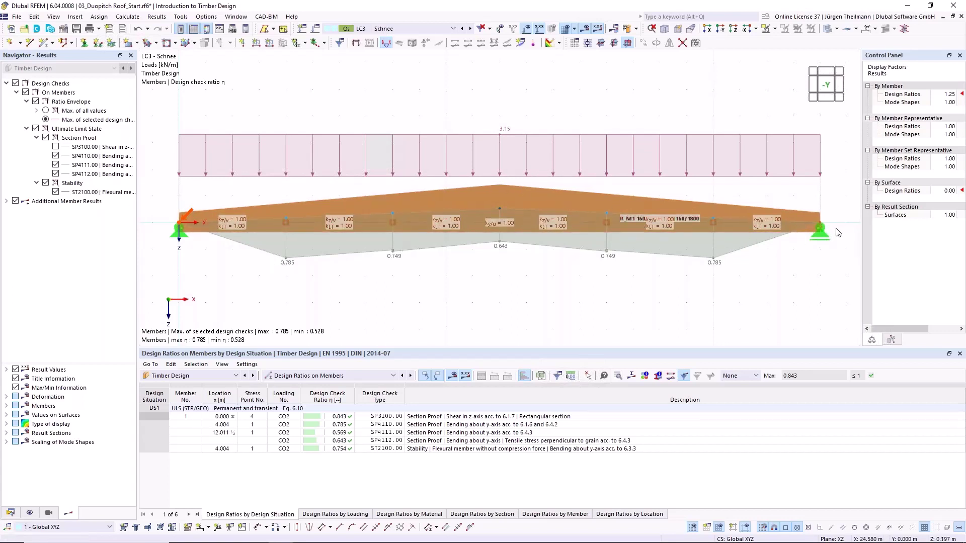
# Set member divisions to 48, 10, 10, 10 and 48, recalculate, and locate the 0.800 maximum
pyautogui.click(132, 16)
pyautogui.click(155, 160)
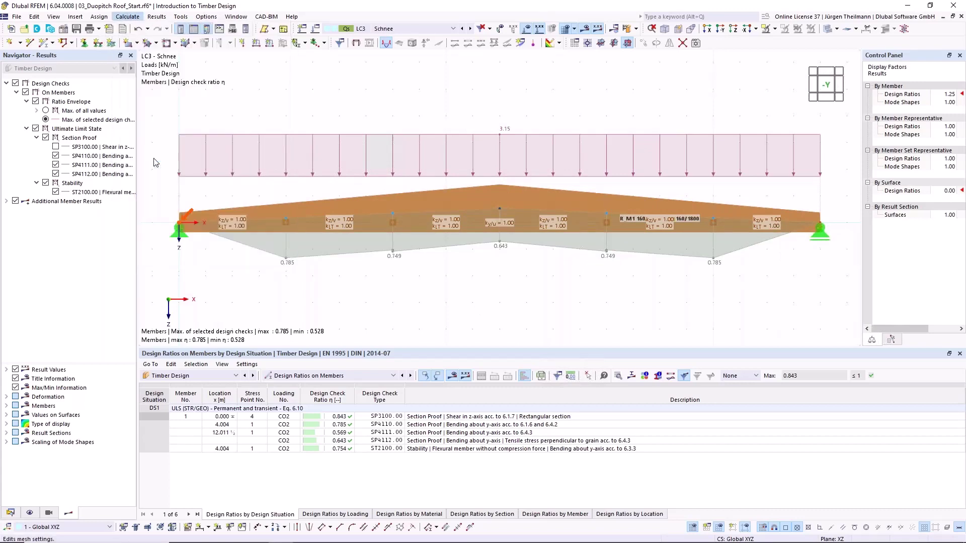
pyautogui.click(329, 101)
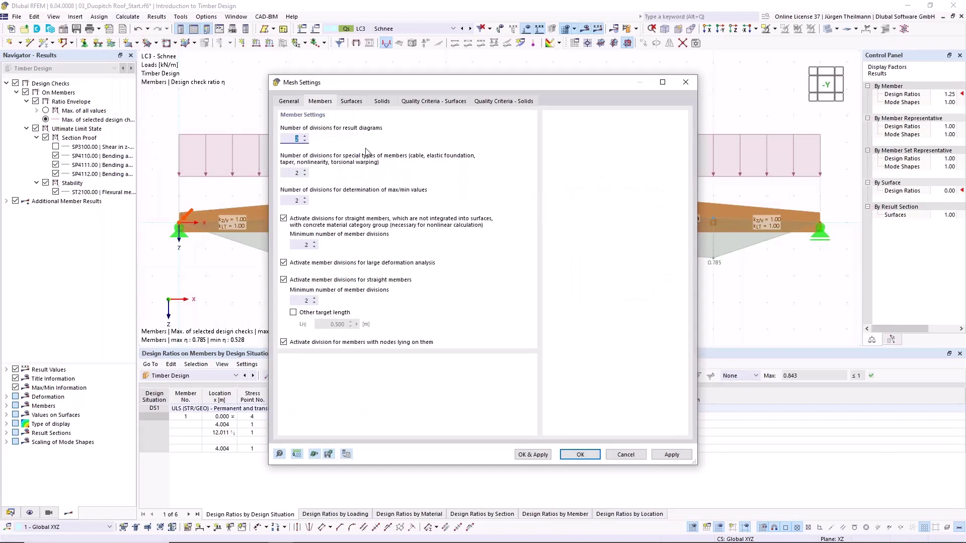
pyautogui.write('48')
pyautogui.press('Tab')
pyautogui.write('10')
pyautogui.press('Tab')
pyautogui.write('10')
pyautogui.press('Tab')
pyautogui.press('Tab')
pyautogui.write('10')
pyautogui.press('Tab')
pyautogui.press('Tab')
pyautogui.press('Tab')
pyautogui.write('48')
pyautogui.press('Tab')
pyautogui.click(594, 455)
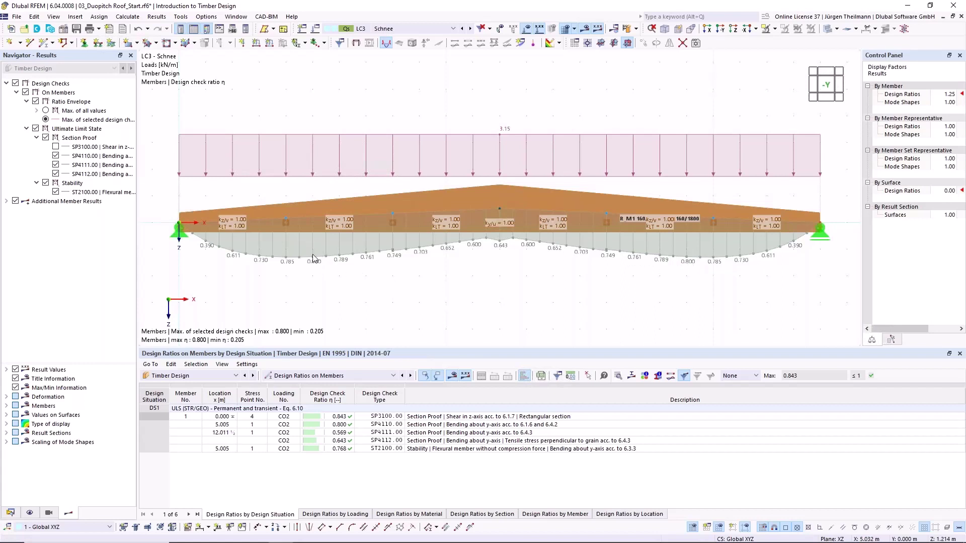
pyautogui.click(417, 427)
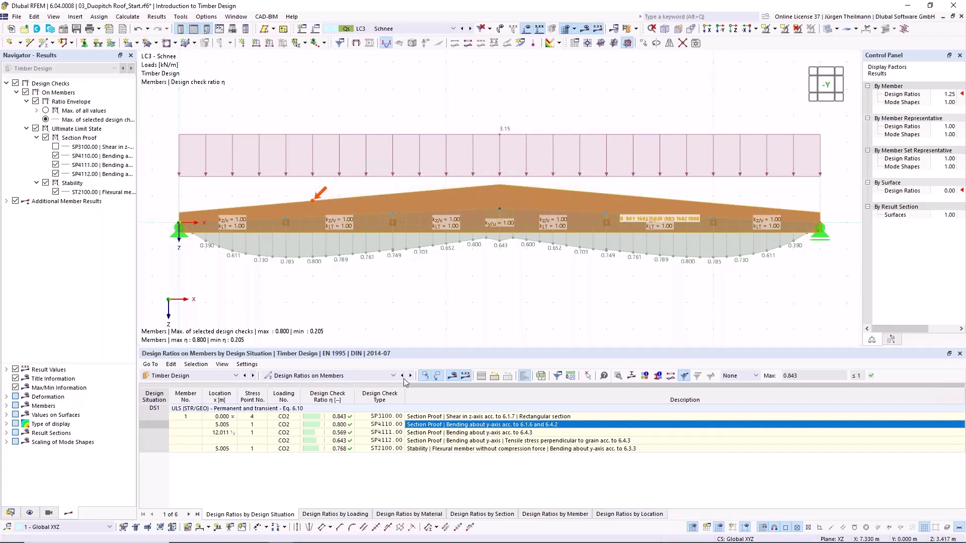
pyautogui.doubleClick(449, 429)
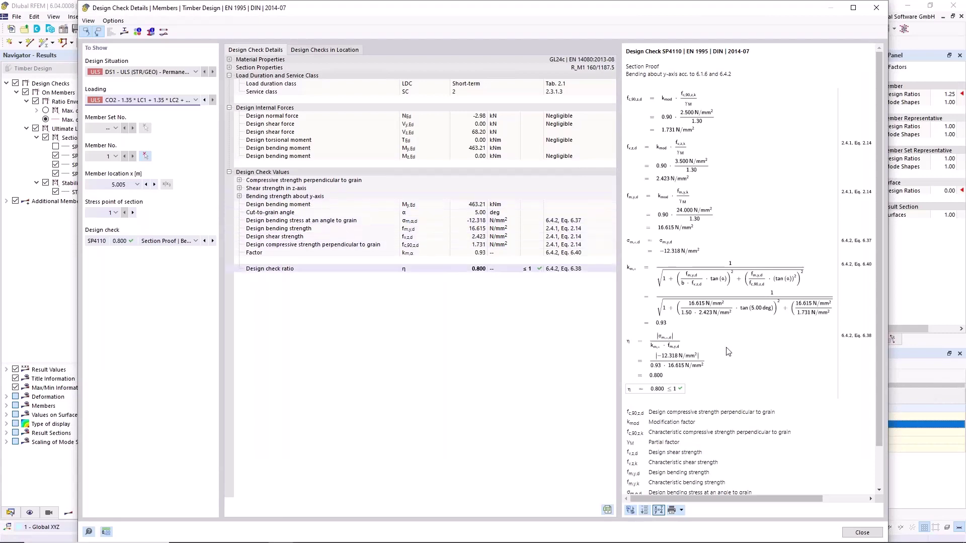
pyautogui.click(862, 532)
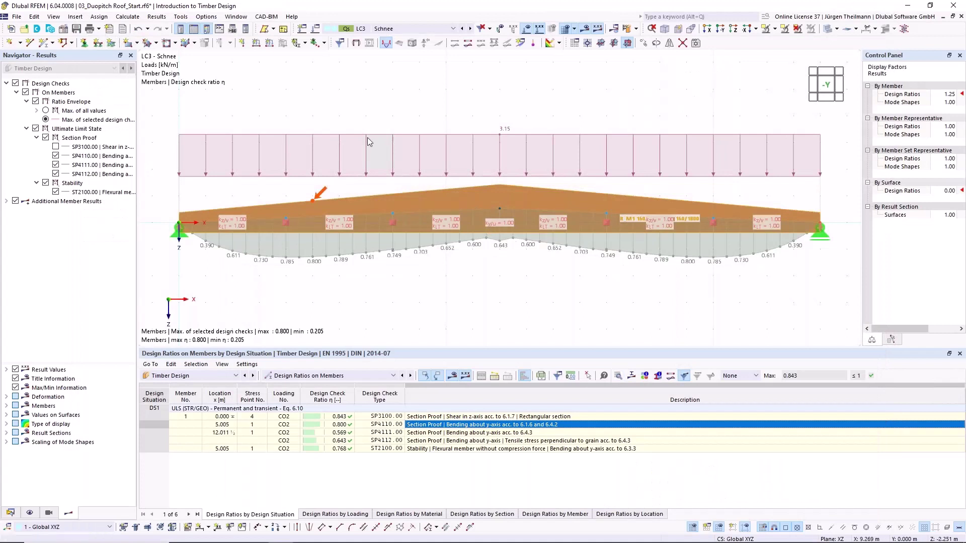
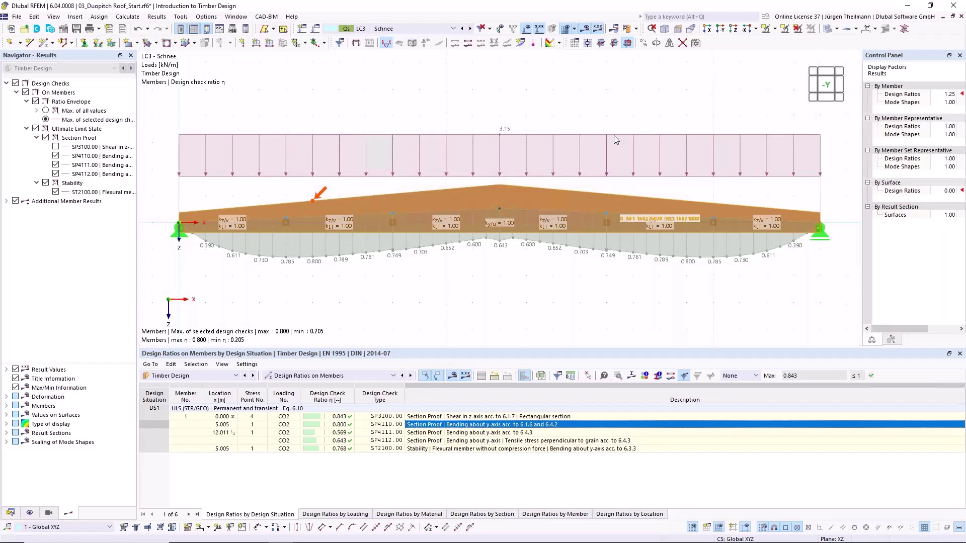
# Show the navigator's Data tree and collapse the Duopitch Roof project
pyautogui.click(11, 514)
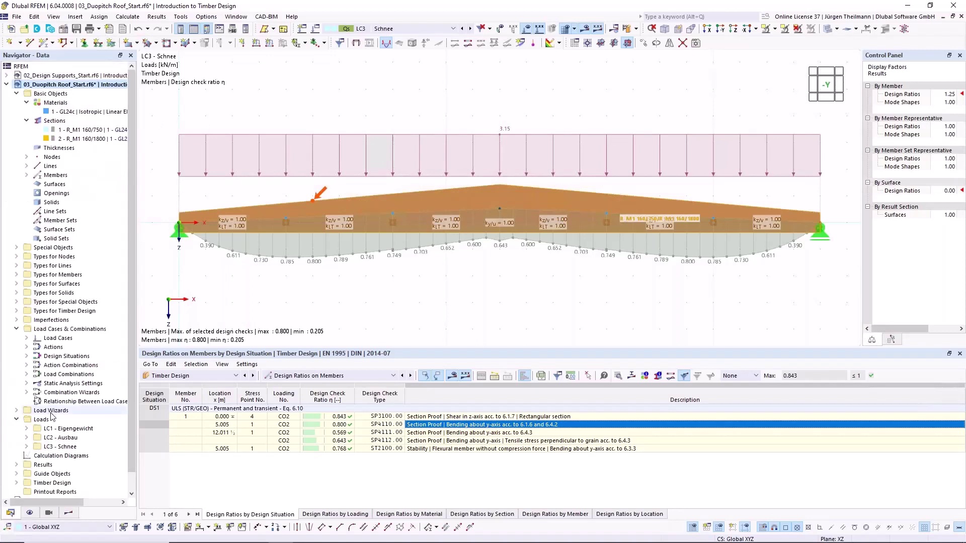
pyautogui.click(6, 85)
# Open 04_Timber Truss Beam_Start.rf6 and expand its Materials (C24, GL28c) and Sections lists
pyautogui.doubleClick(33, 95)
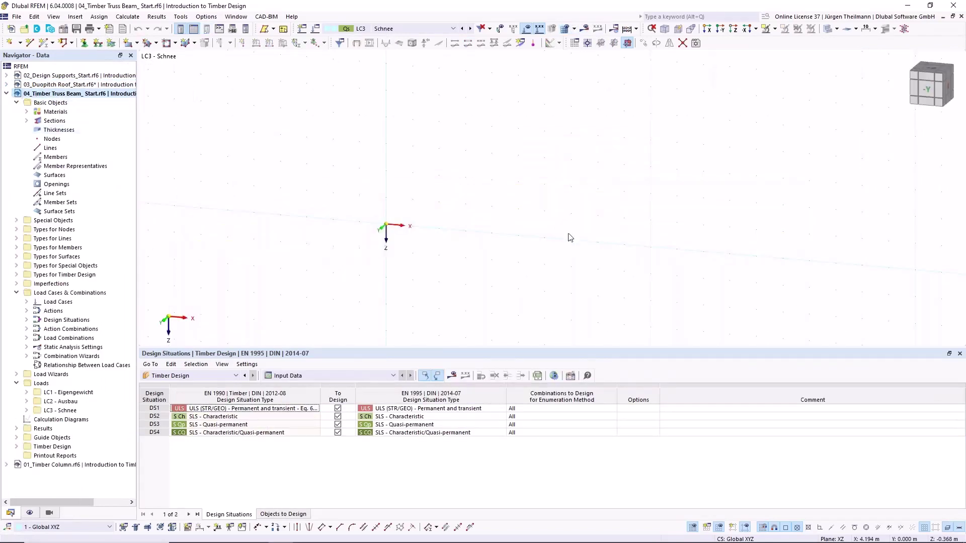
pyautogui.click(27, 112)
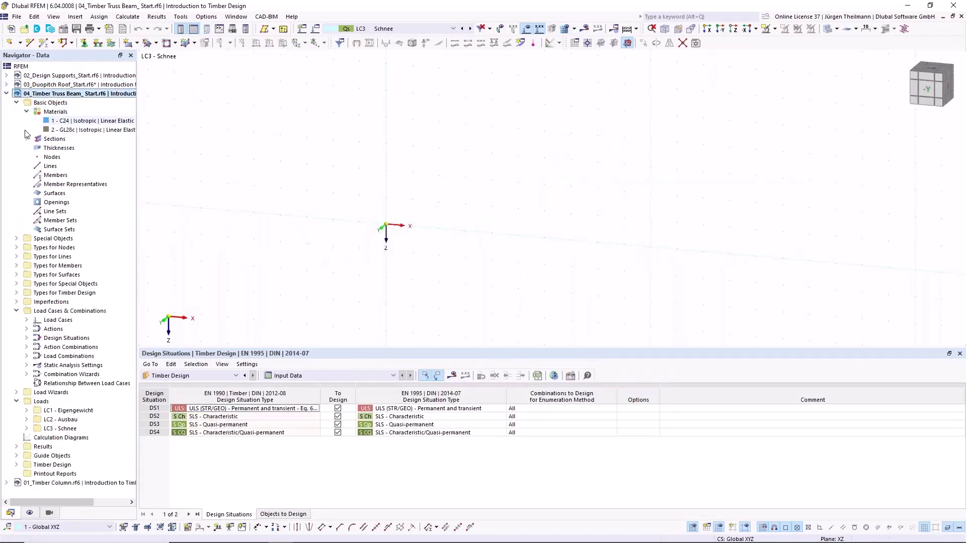
pyautogui.click(27, 140)
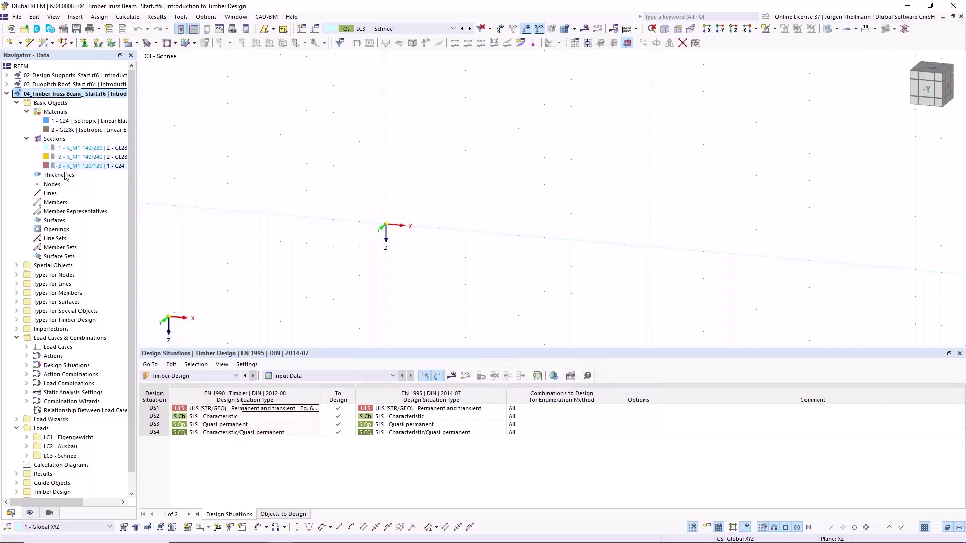
pyautogui.scroll(-1, 573, 217)
pyautogui.moveTo(577, 253); pyautogui.dragTo(476, 230, button='middle')
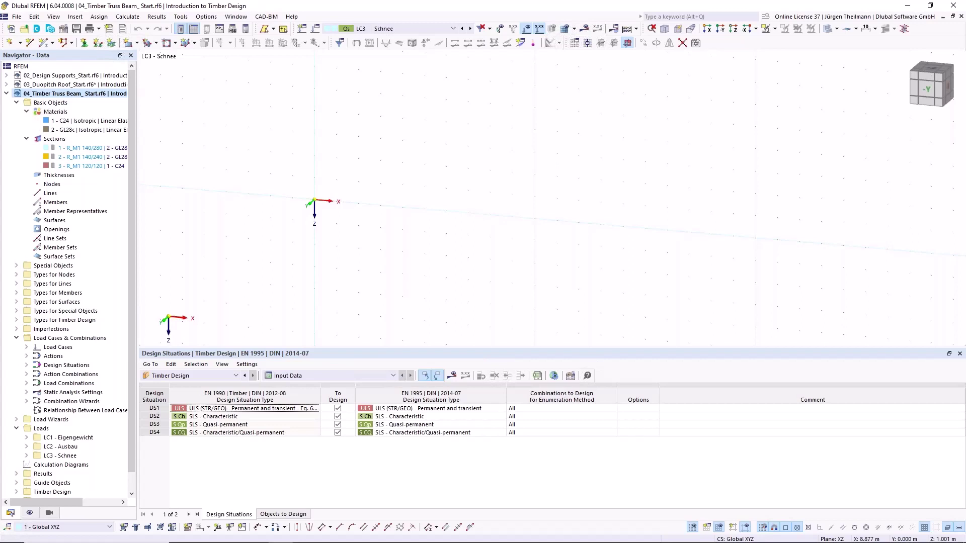
# In Base Data's Member Representatives Wizard settings, untick Rib Flange Dimensions
pyautogui.click(63, 31)
pyautogui.click(458, 81)
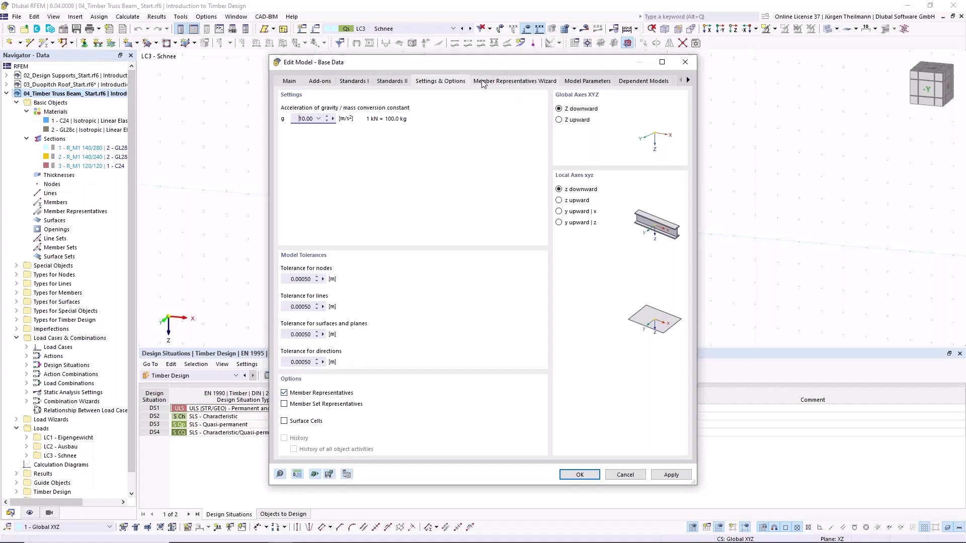
pyautogui.click(544, 84)
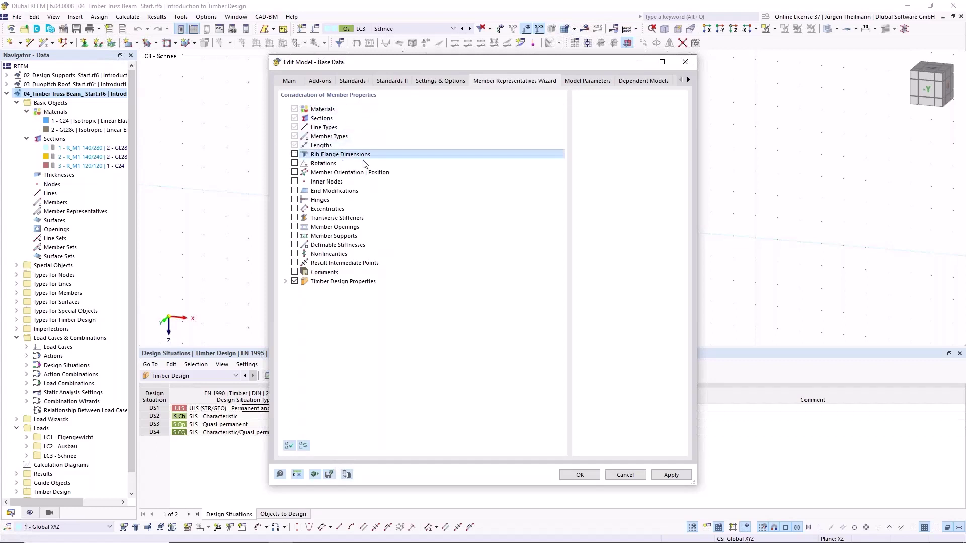
pyautogui.click(294, 154)
pyautogui.click(580, 476)
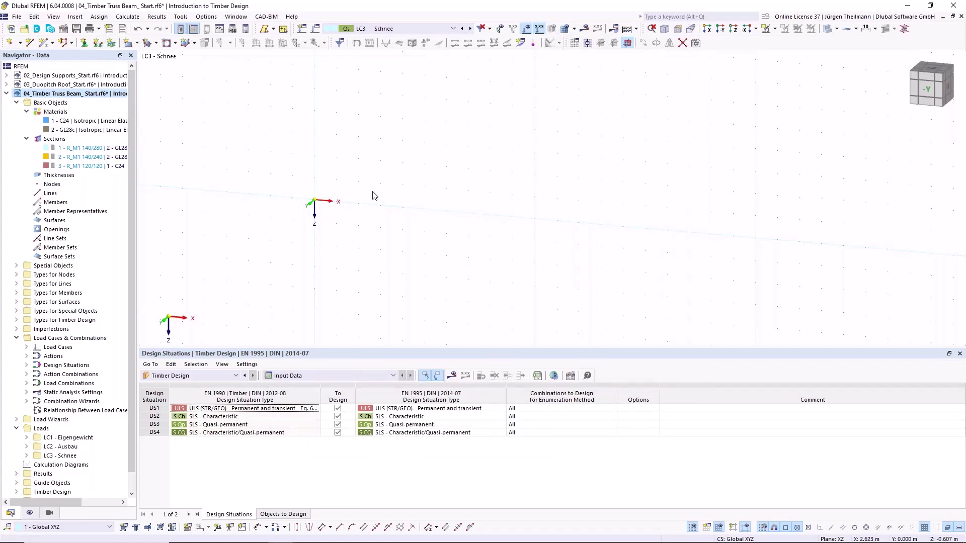
# Draw member 1 from the origin to X 14.000 m with section R_M1 140/280 in GL28c
pyautogui.click(45, 43)
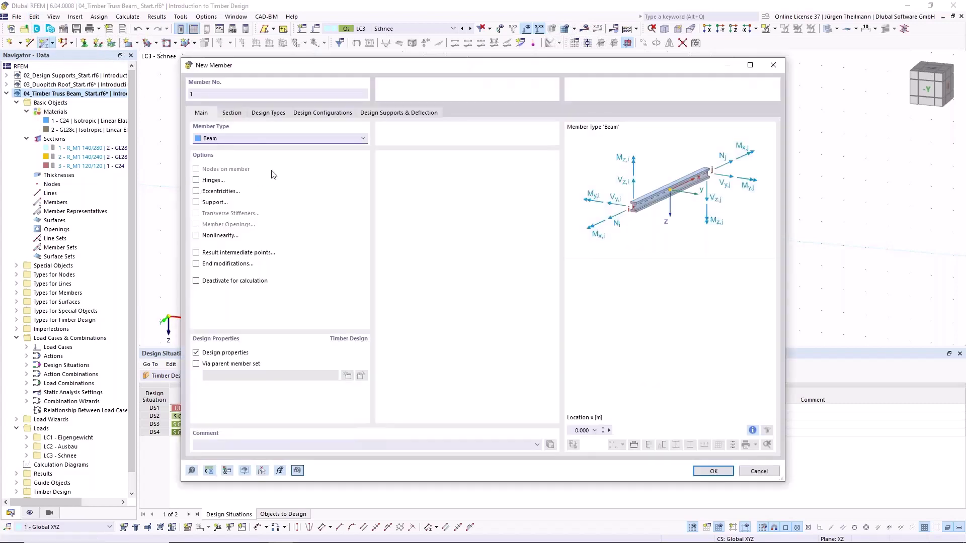
pyautogui.click(238, 115)
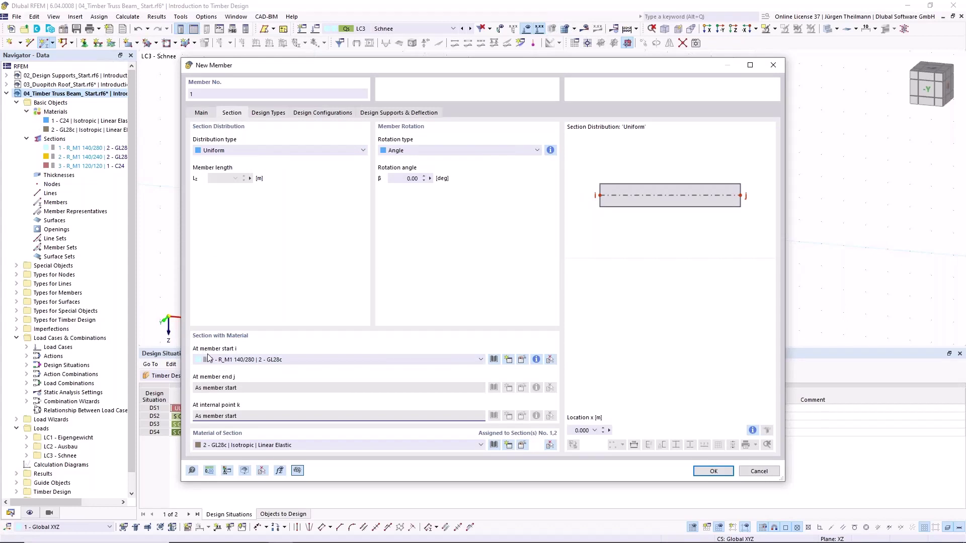
pyautogui.click(238, 447)
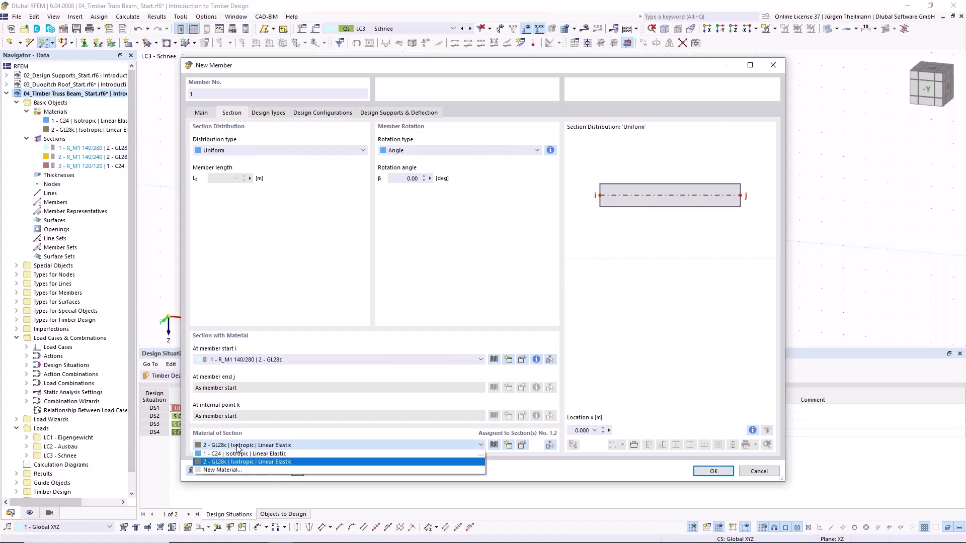
pyautogui.click(238, 446)
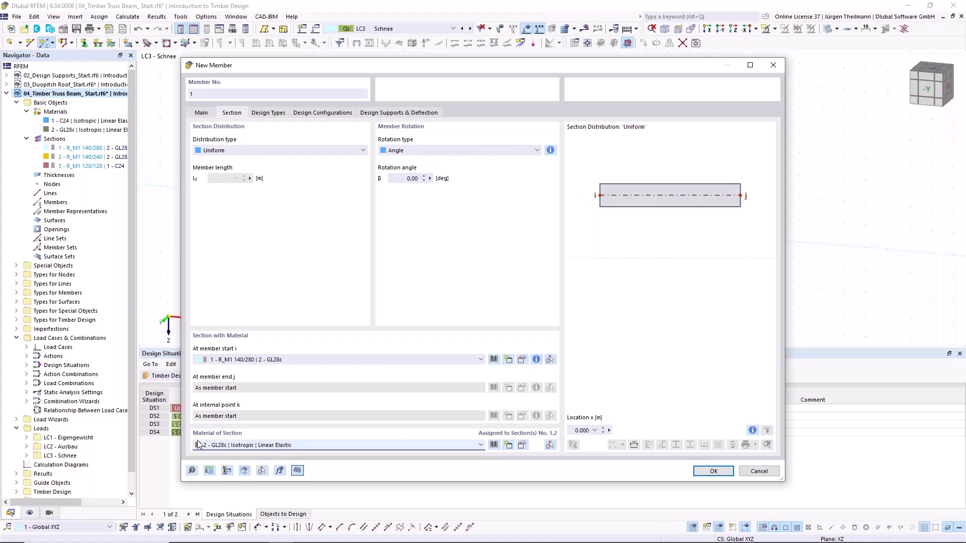
pyautogui.click(714, 472)
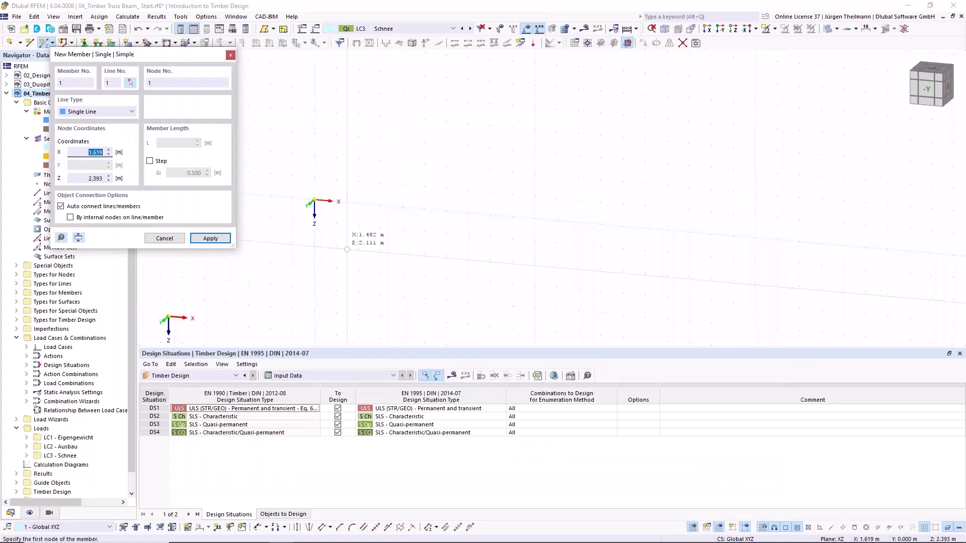
pyautogui.click(314, 201)
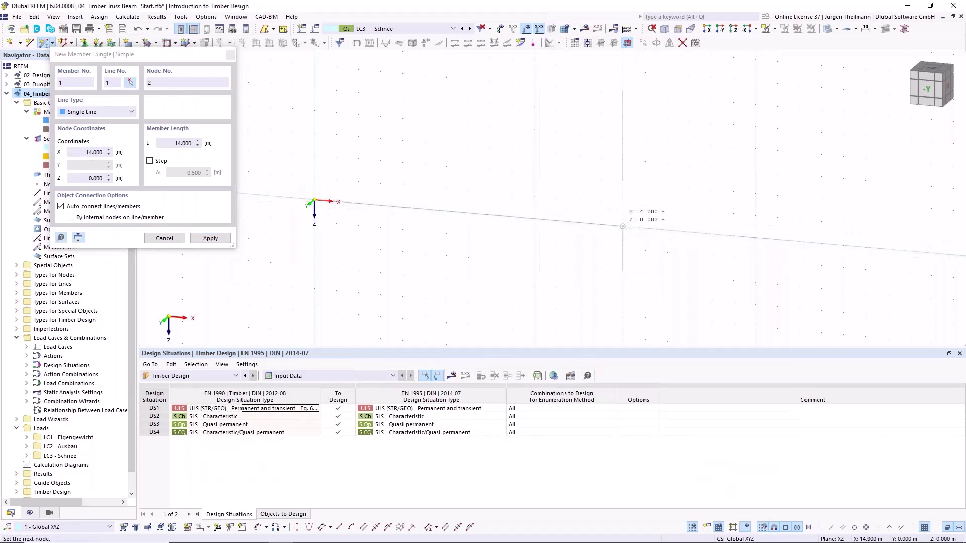
pyautogui.click(623, 227)
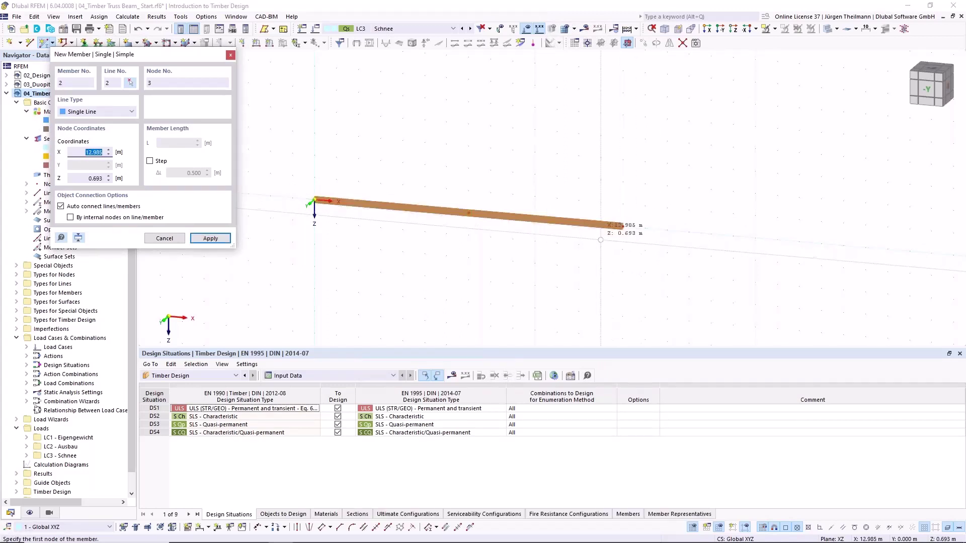
pyautogui.press('Escape')
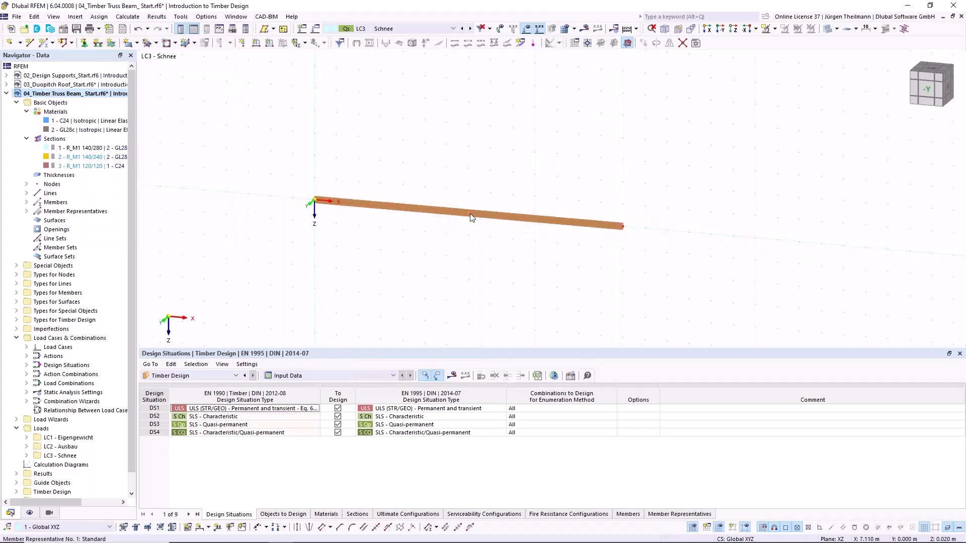
# Divide the 14 m member 1 with n intermediate nodes into separate members
pyautogui.scroll(5, 469, 220)
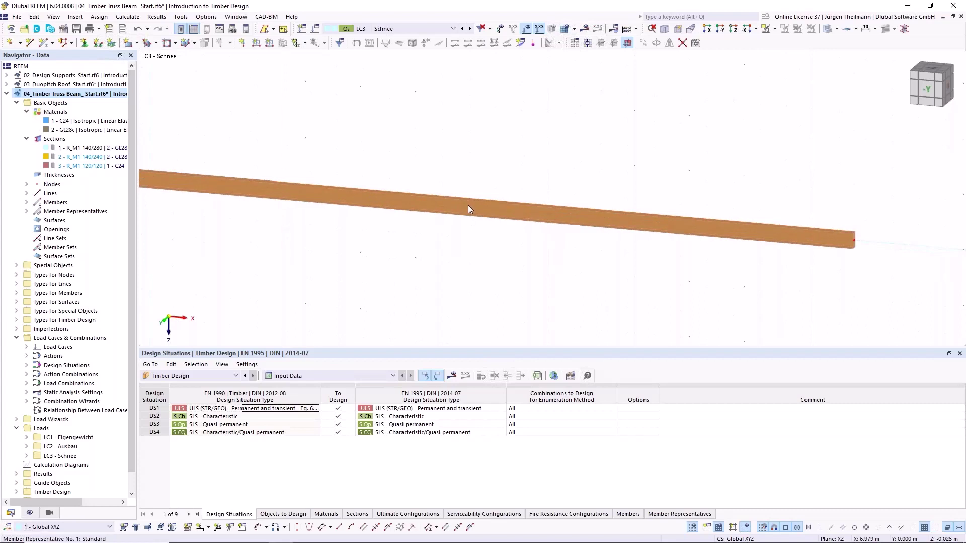
pyautogui.moveTo(471, 211)
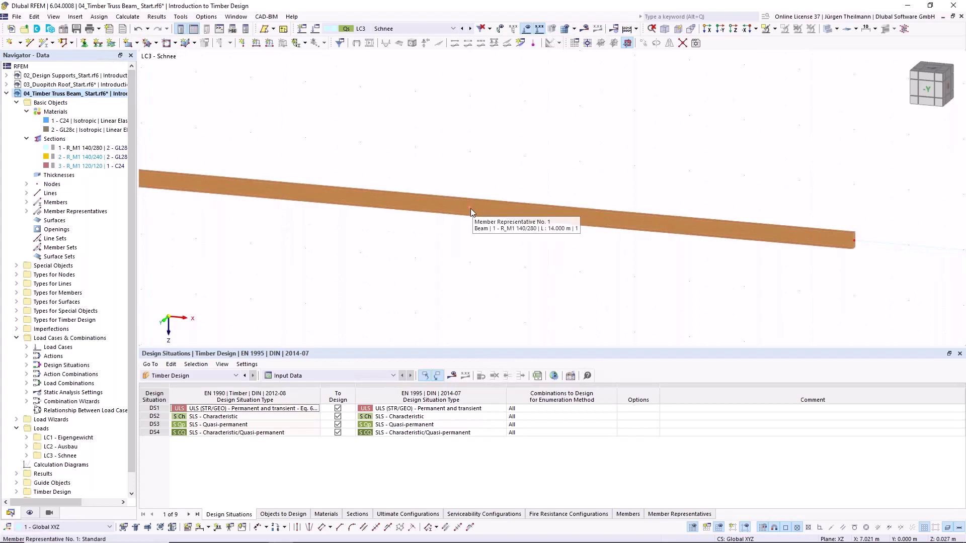
pyautogui.scroll(-3, 497, 259)
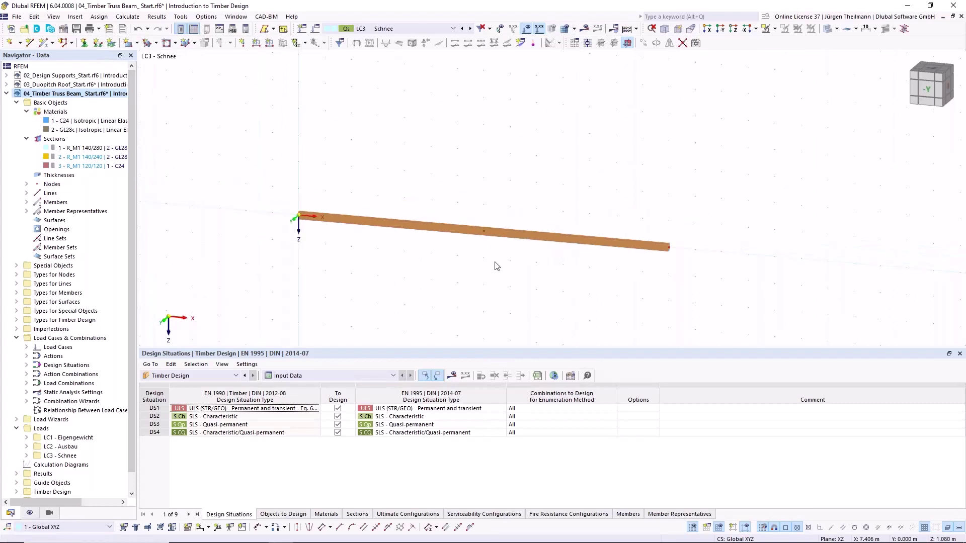
pyautogui.moveTo(548, 240)
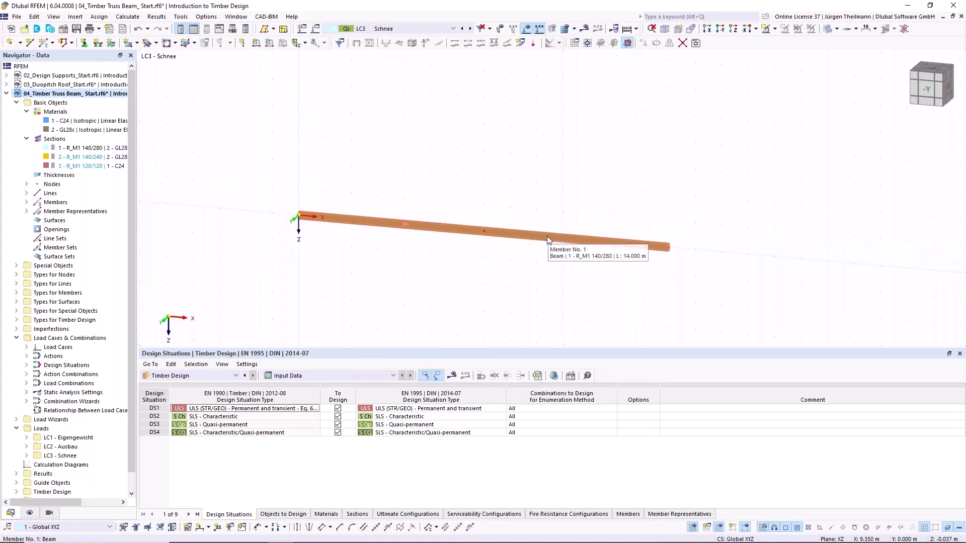
pyautogui.rightClick(548, 237)
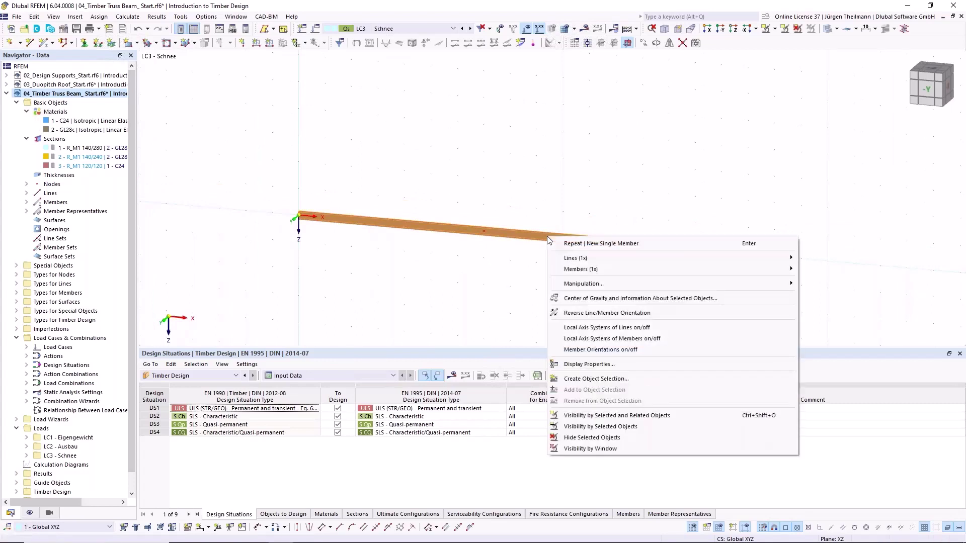
pyautogui.moveTo(572, 271)
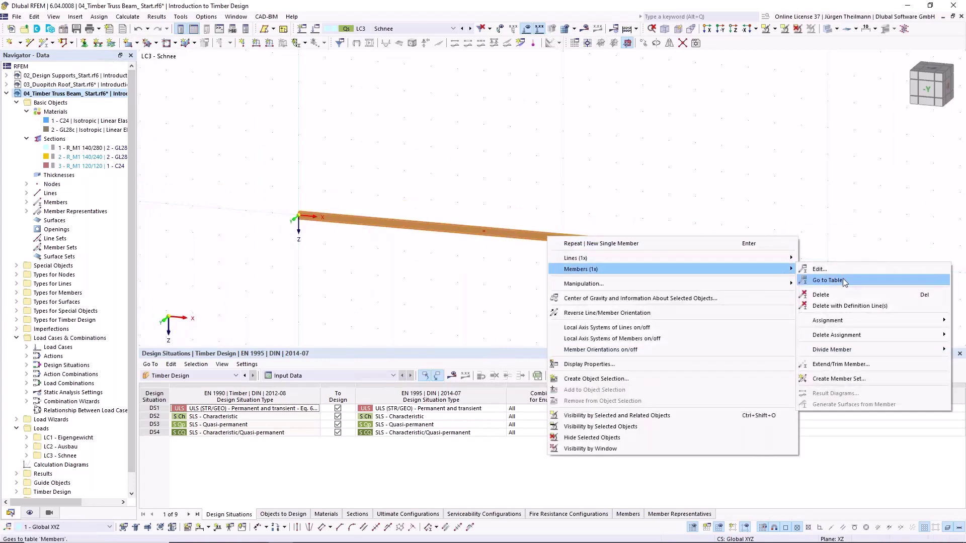
pyautogui.moveTo(874, 349)
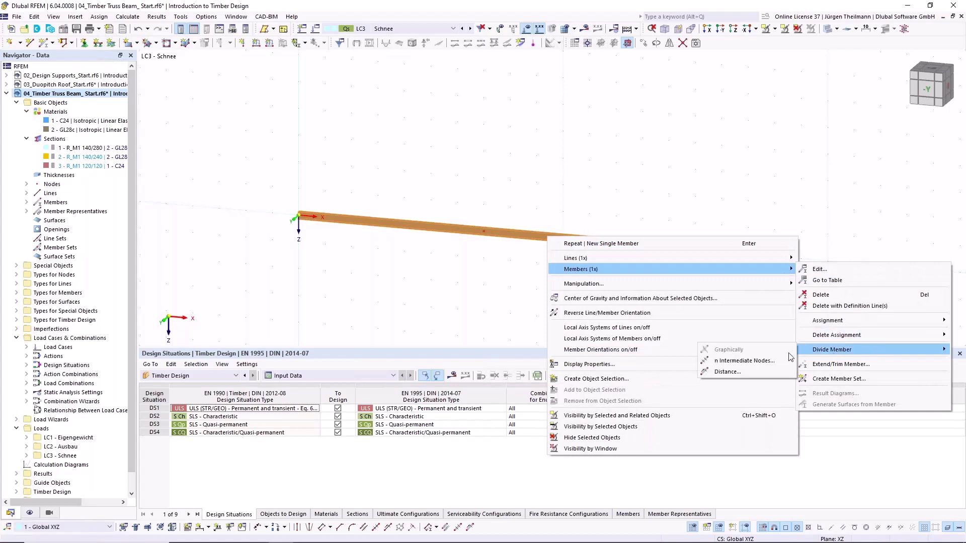
pyautogui.click(757, 359)
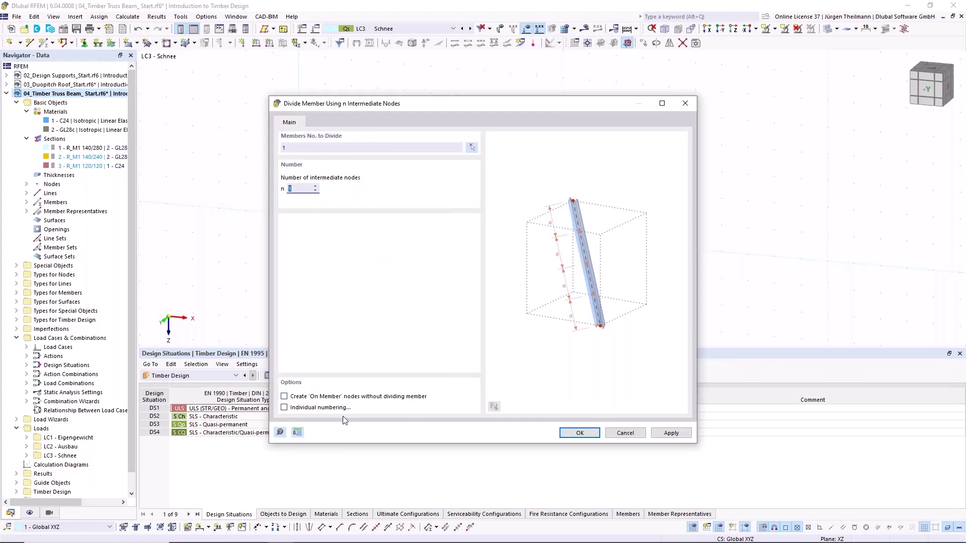
pyautogui.click(578, 434)
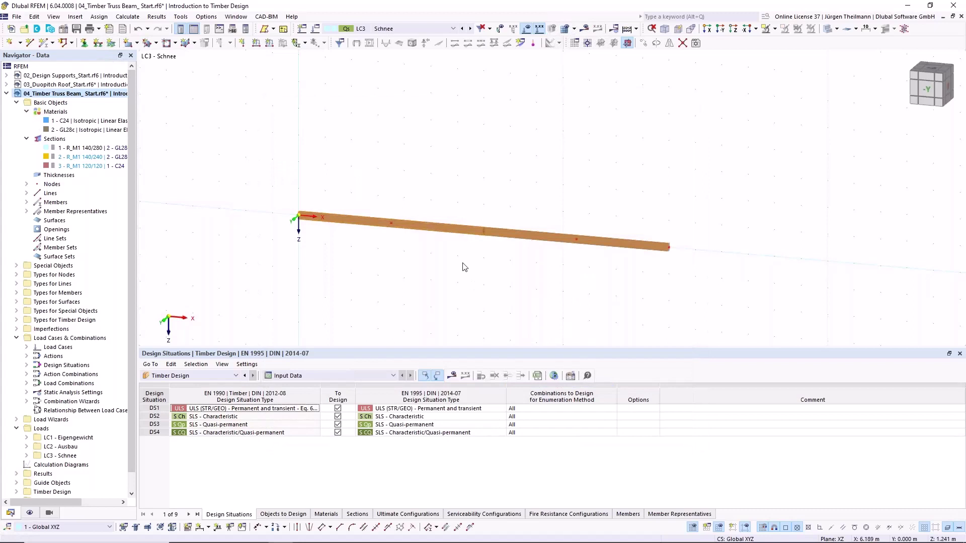
# Select the beam and review its member properties, then close them
pyautogui.scroll(2, 521, 295)
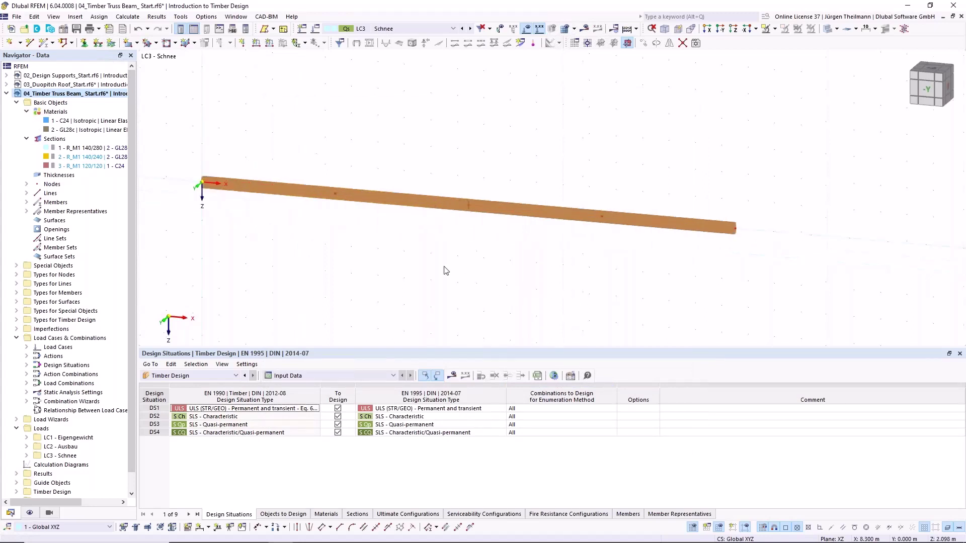
pyautogui.click(336, 196)
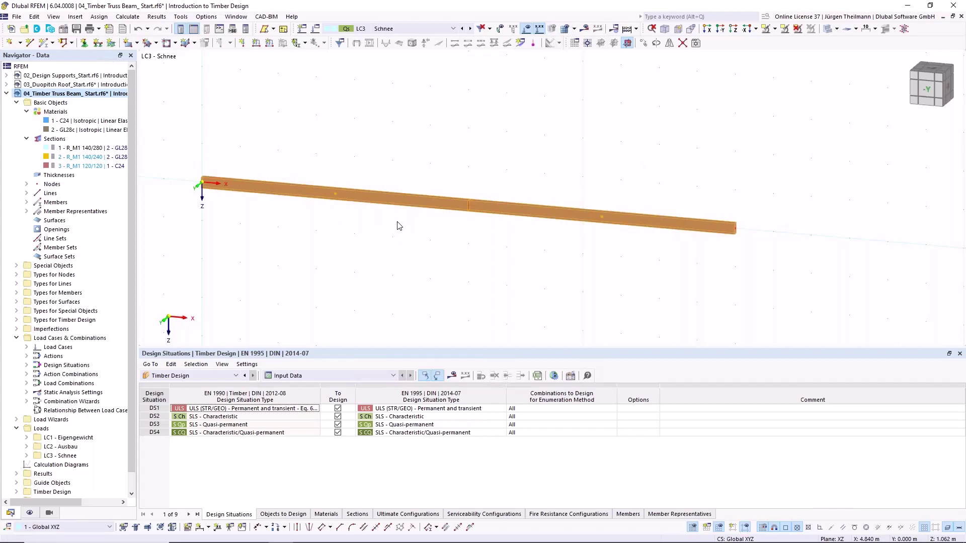
pyautogui.doubleClick(403, 200)
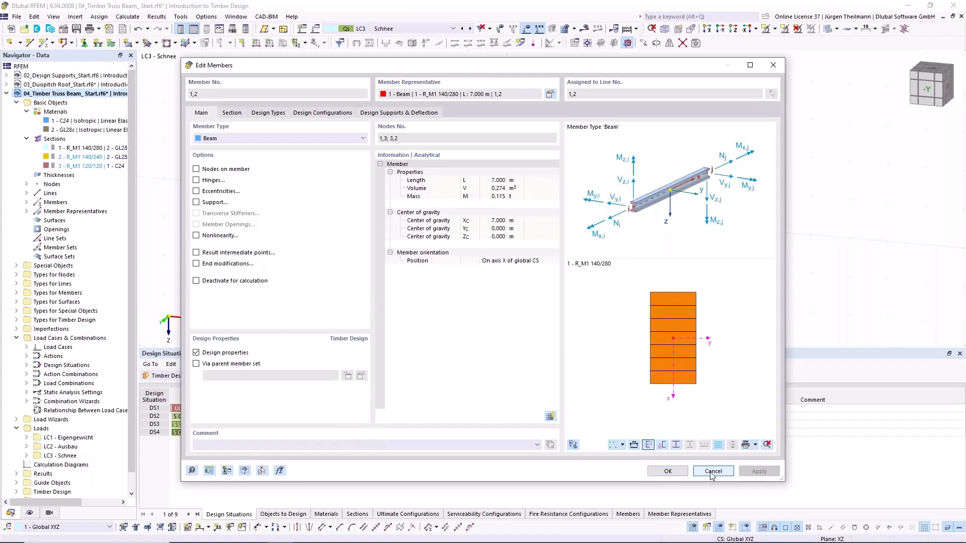
pyautogui.click(668, 471)
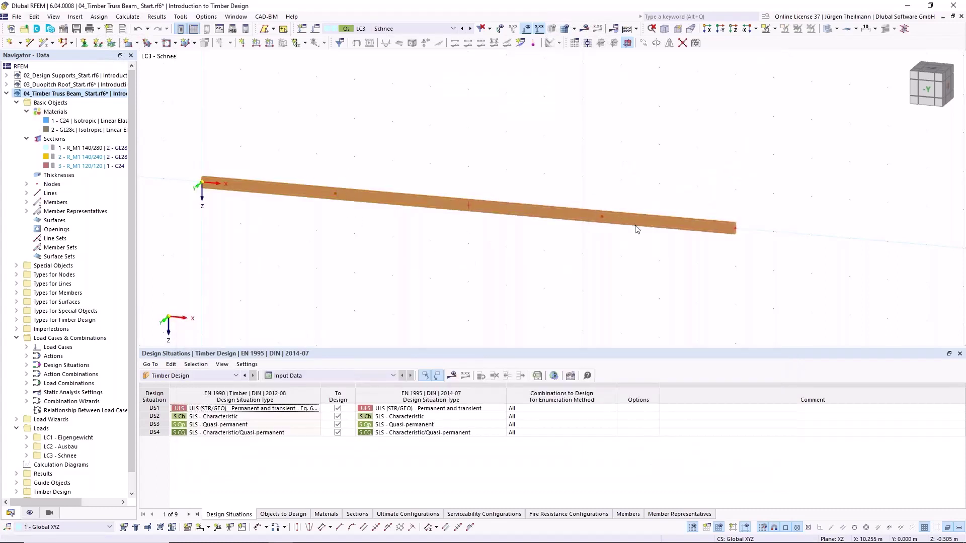
# Select the rafter's middle node and bring up Move/Copy for it
pyautogui.scroll(-1, 412, 247)
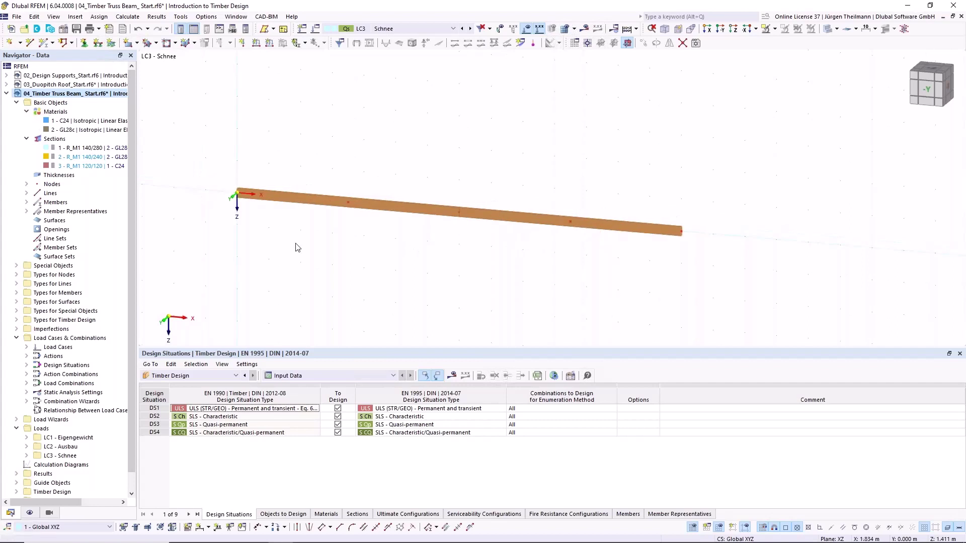
pyautogui.click(348, 204)
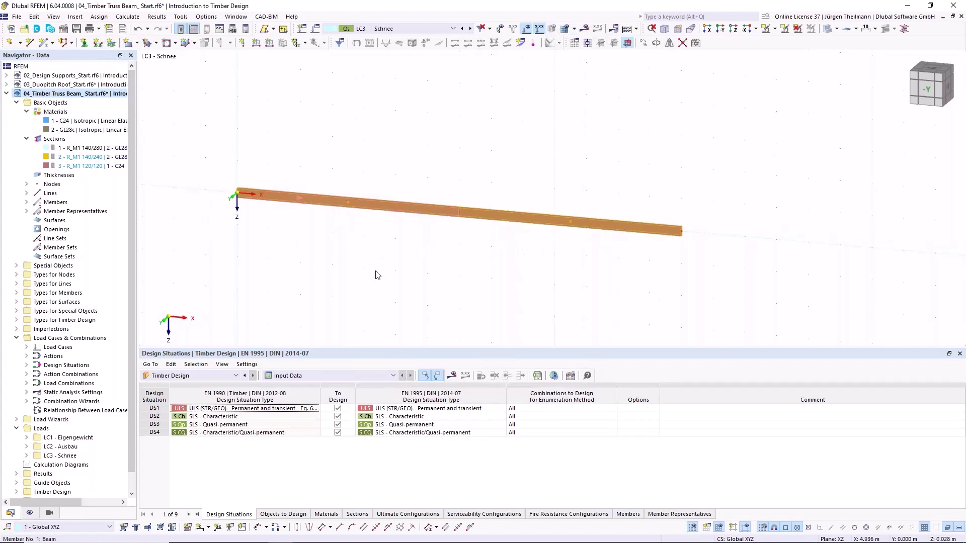
pyautogui.press('Escape')
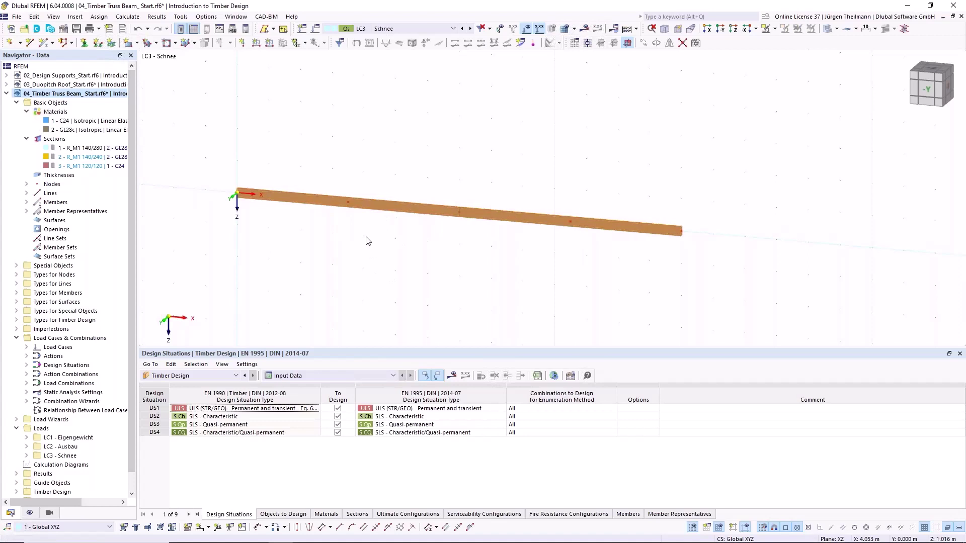
pyautogui.click(459, 212)
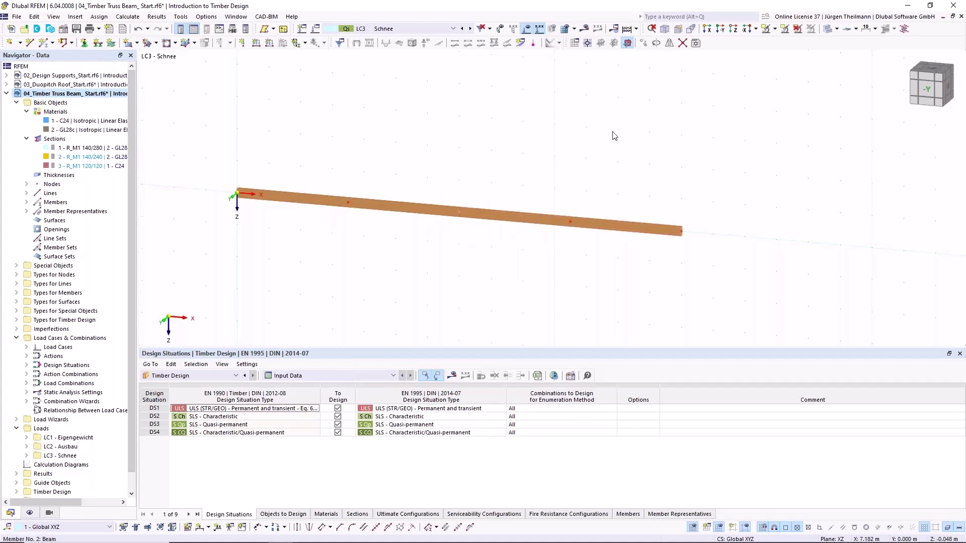
pyautogui.click(644, 43)
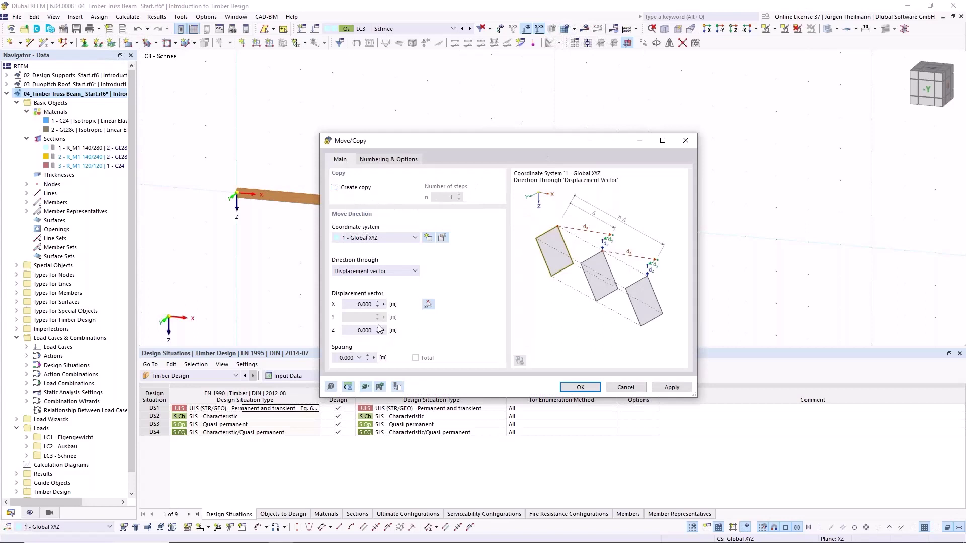
# Move the middle node by −1.8 m in Z without creating a copy
pyautogui.click(352, 329)
pyautogui.write('-1,8')
pyautogui.click(586, 386)
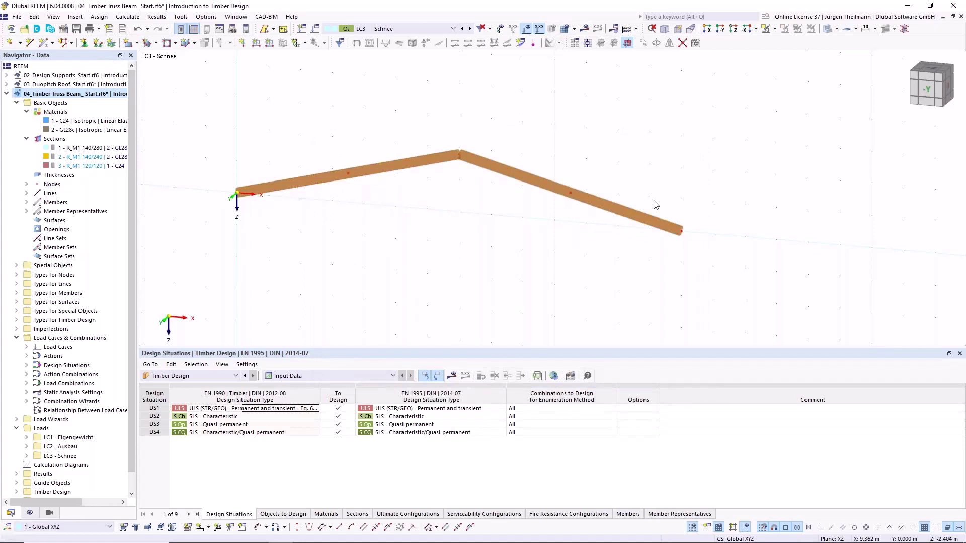
# Draw the bottom chord between nodes 1 and 2 with section R_M1 140/240 GL28c
pyautogui.click(43, 46)
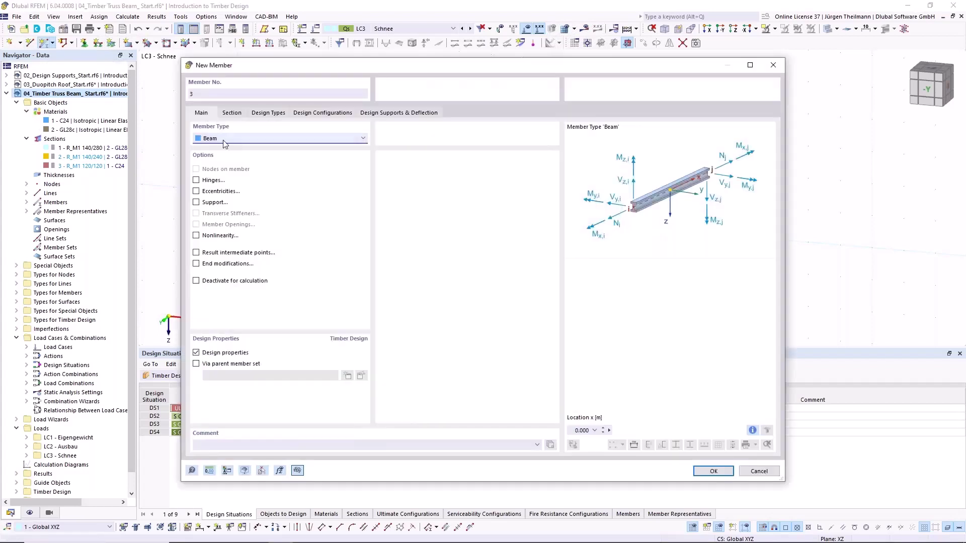
pyautogui.click(233, 113)
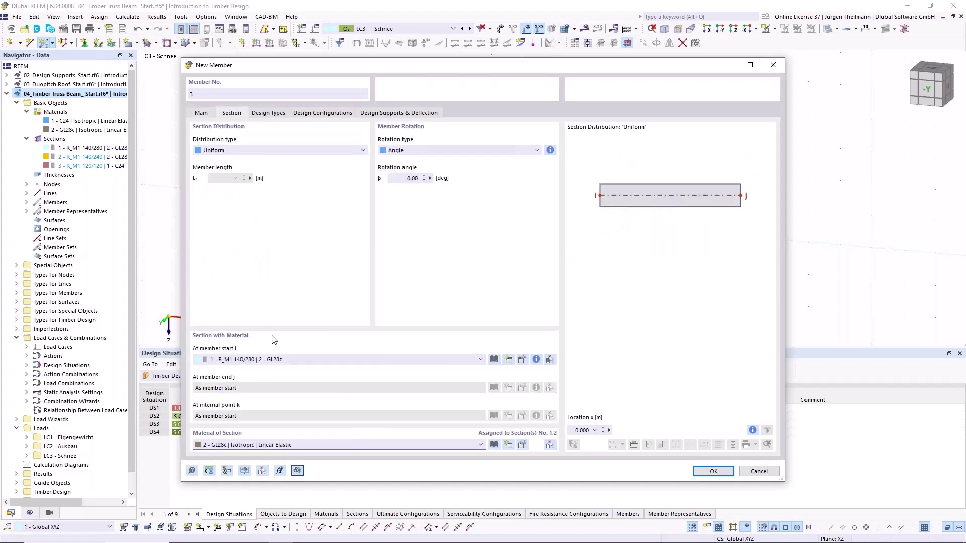
pyautogui.click(309, 359)
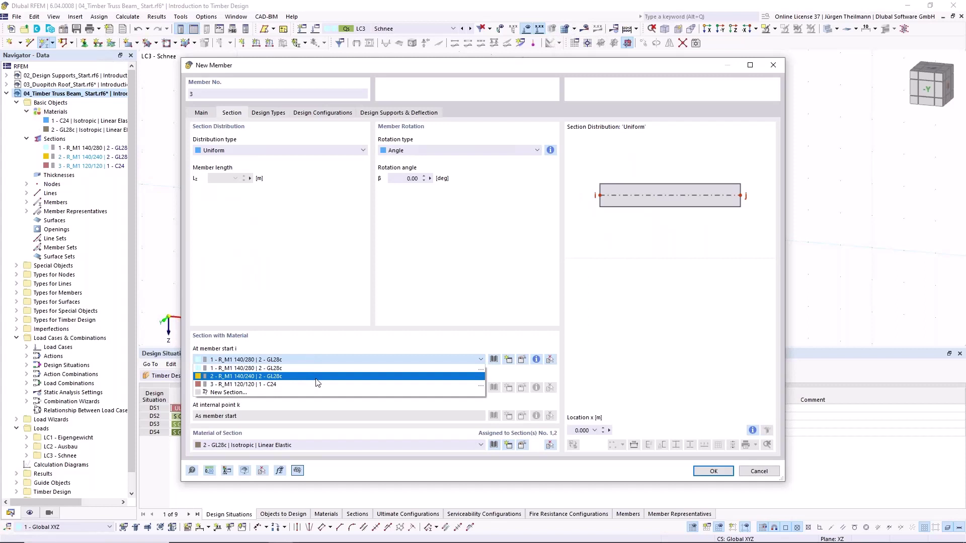
pyautogui.click(317, 377)
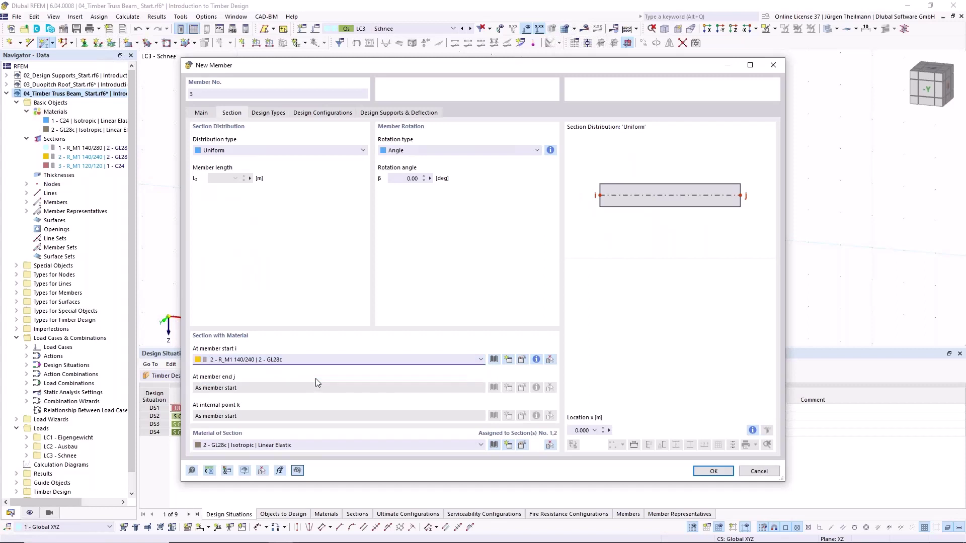
pyautogui.click(713, 471)
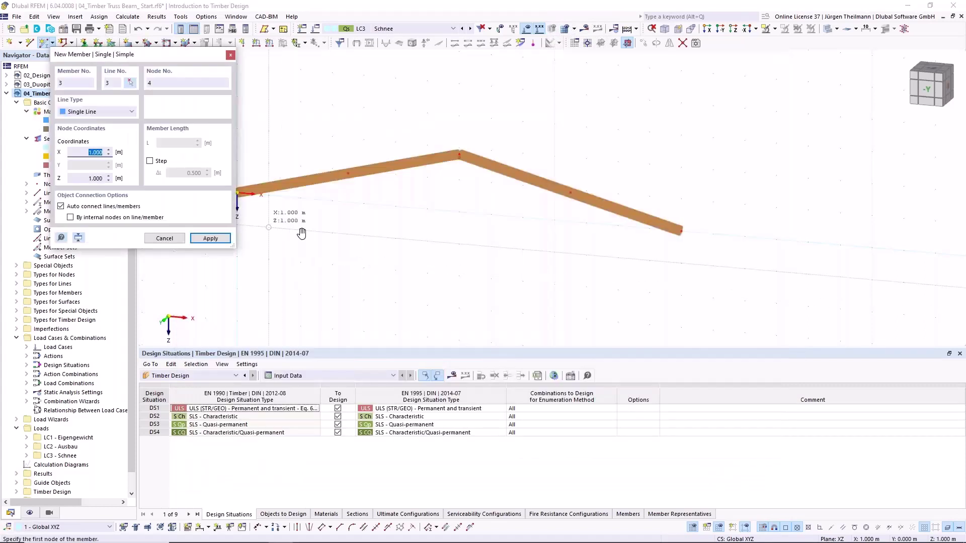
pyautogui.moveTo(302, 233); pyautogui.dragTo(335, 239, button='middle')
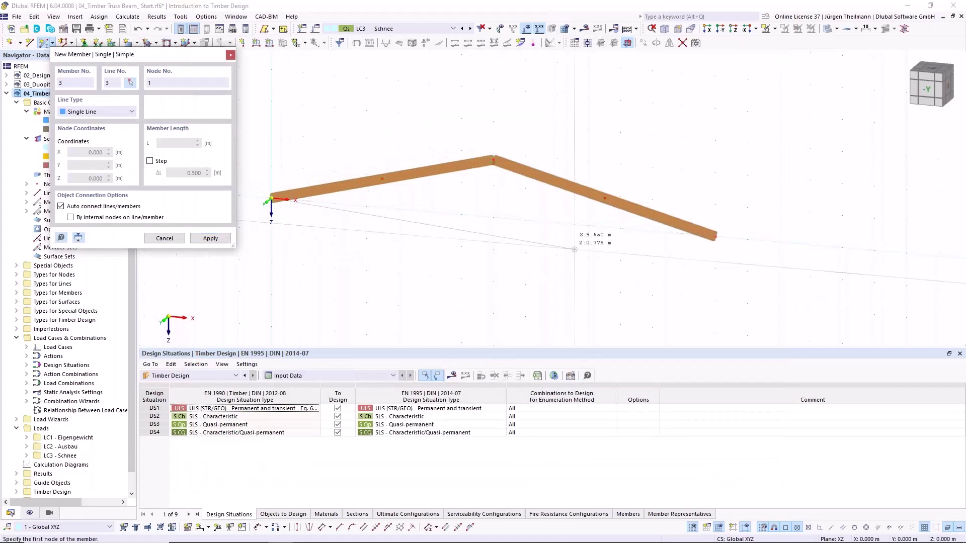
pyautogui.click(715, 236)
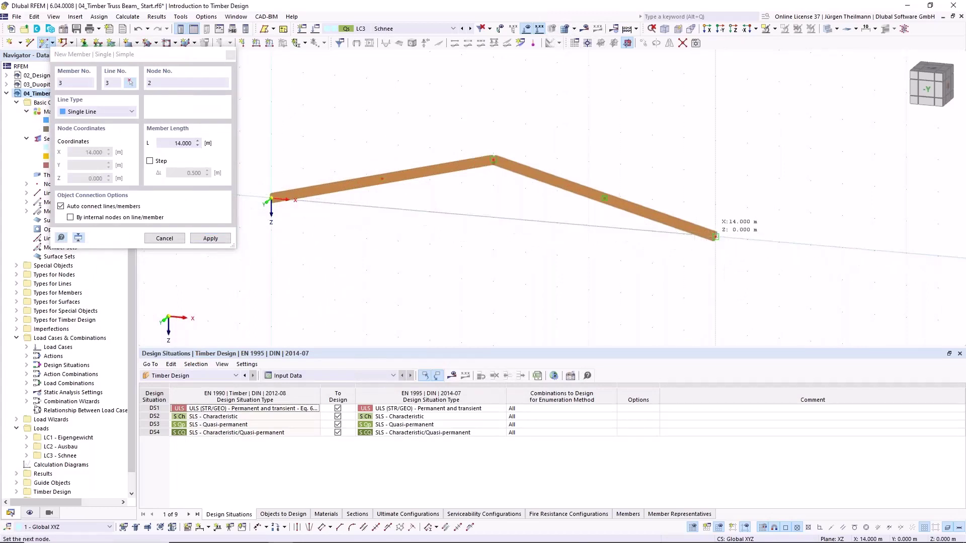
pyautogui.click(272, 198)
pyautogui.press('Escape')
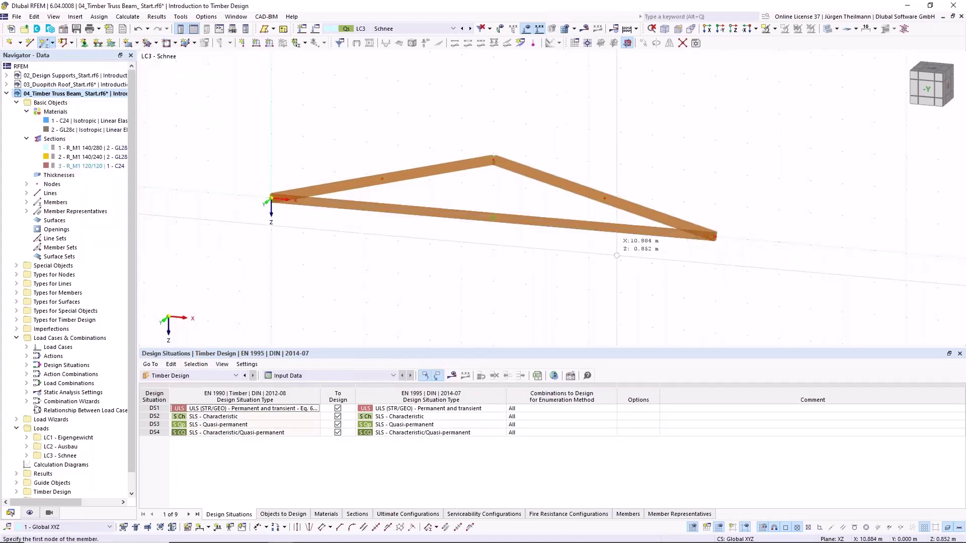
pyautogui.scroll(1, 548, 267)
pyautogui.moveTo(478, 273); pyautogui.dragTo(491, 268, button='middle')
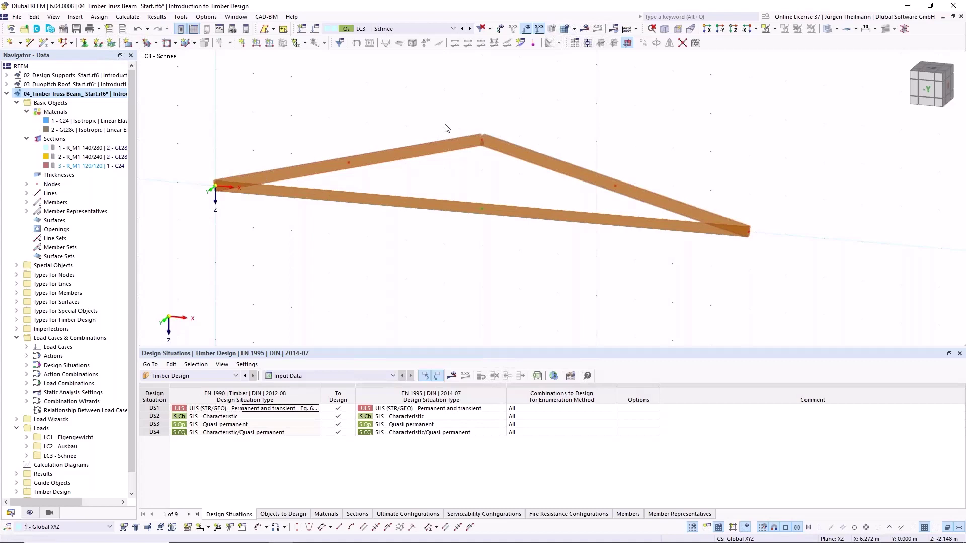
# Assign hinge 1, releasing φy, at end j of member 1
pyautogui.doubleClick(427, 149)
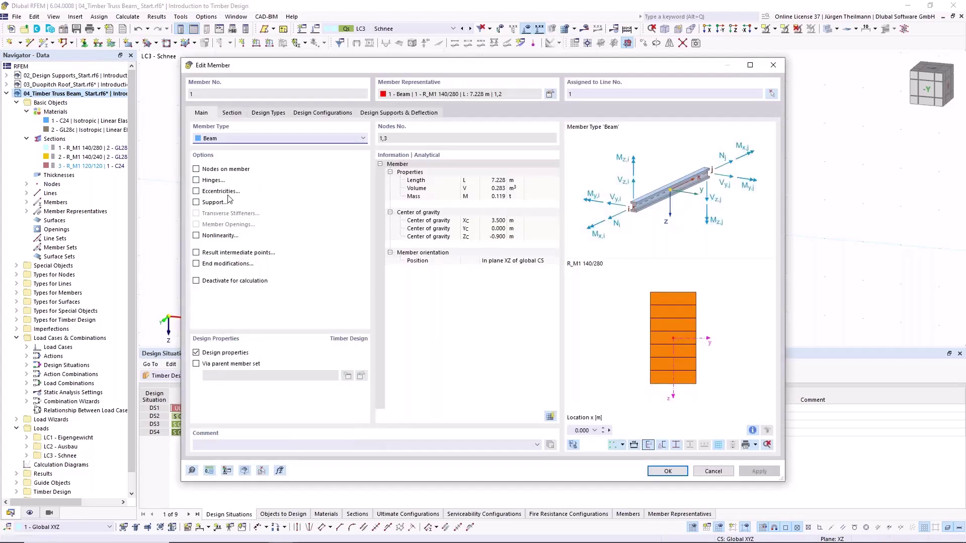
pyautogui.click(197, 180)
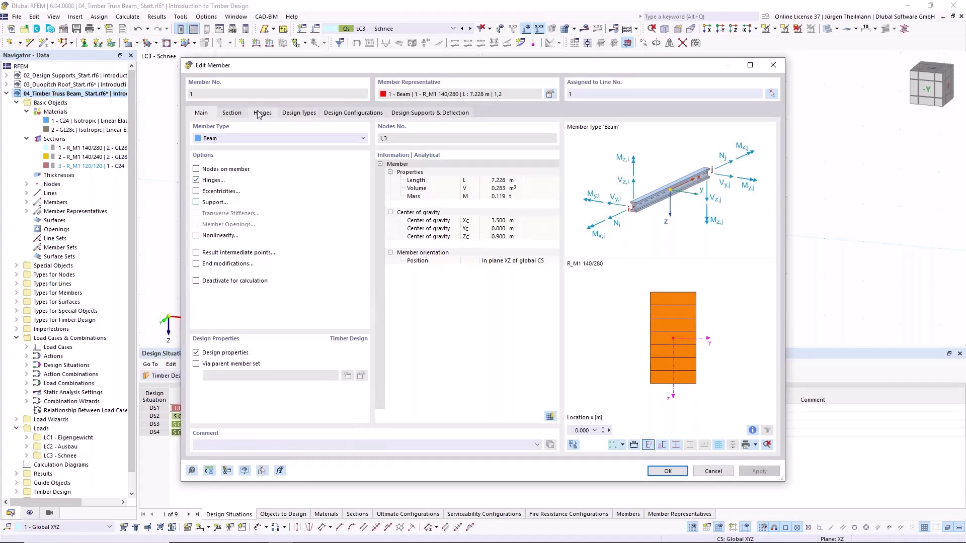
pyautogui.click(259, 113)
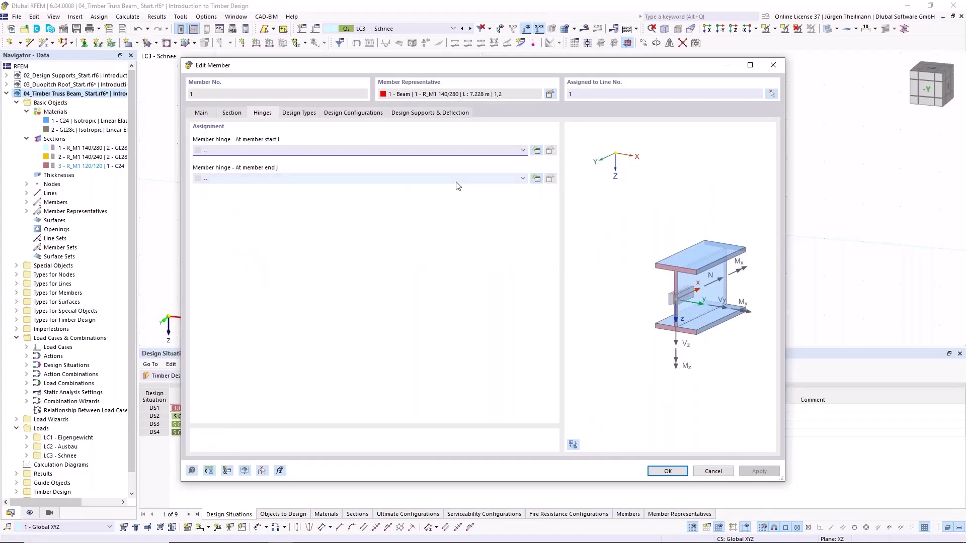
pyautogui.click(421, 179)
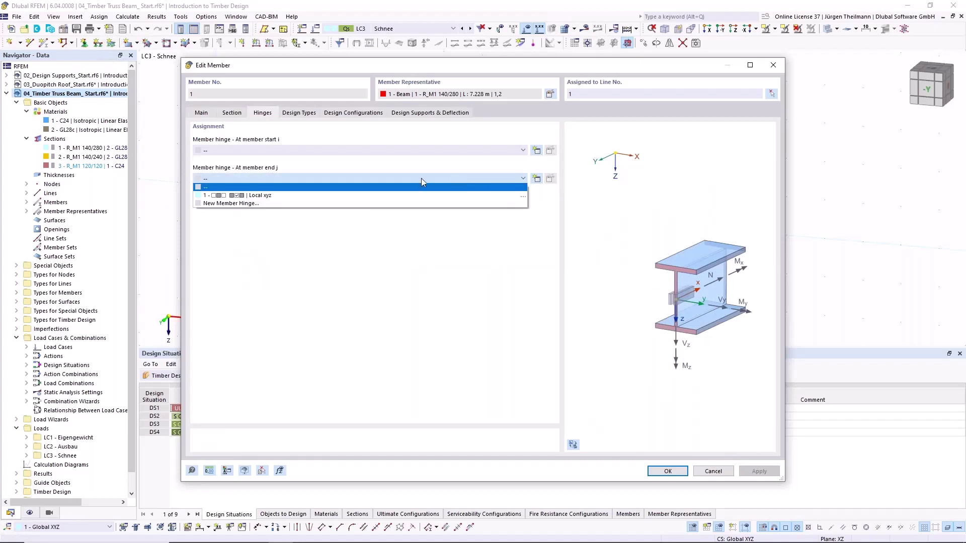
pyautogui.click(200, 195)
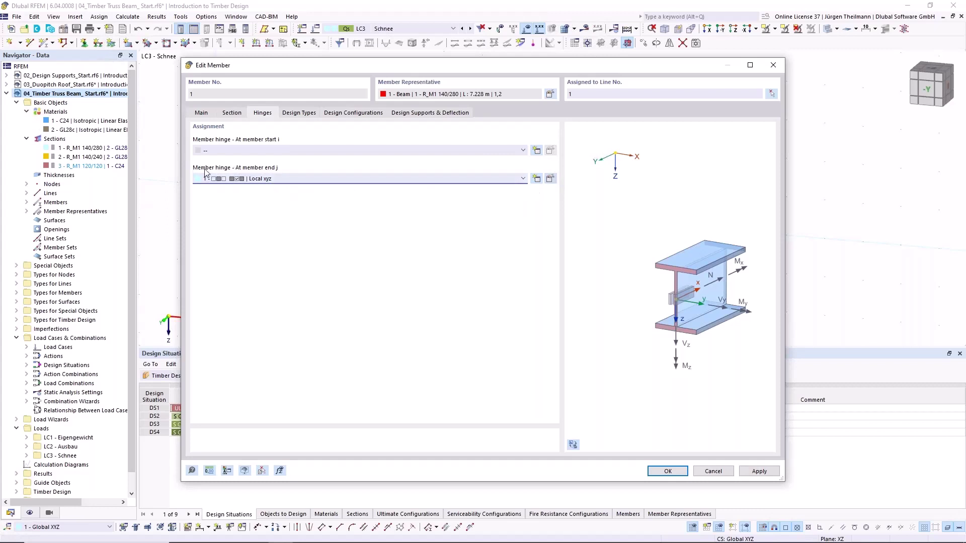
pyautogui.click(551, 179)
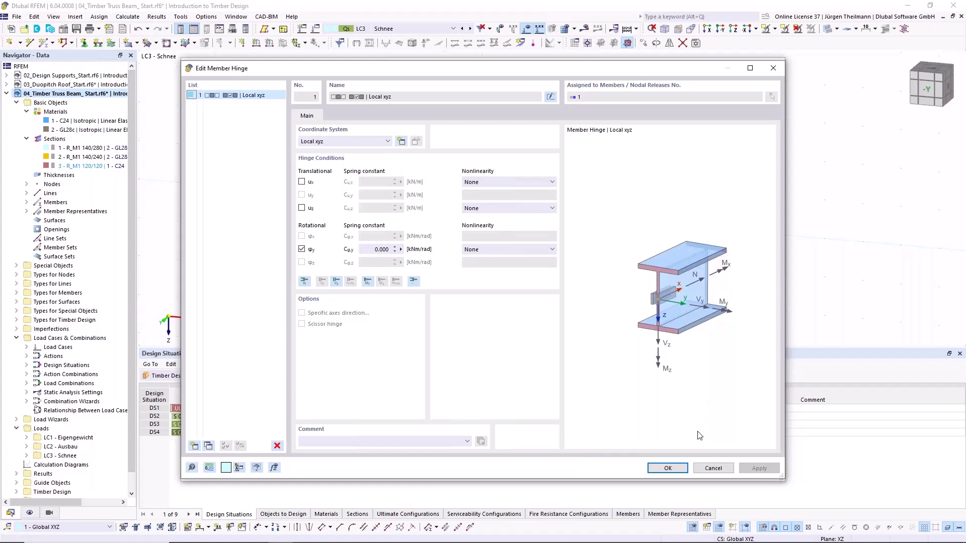
pyautogui.click(668, 468)
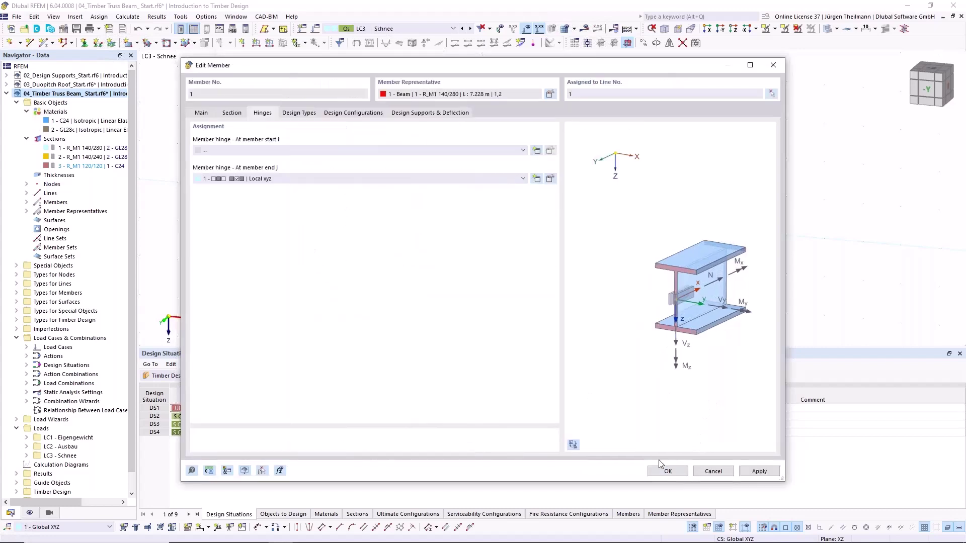
pyautogui.click(660, 471)
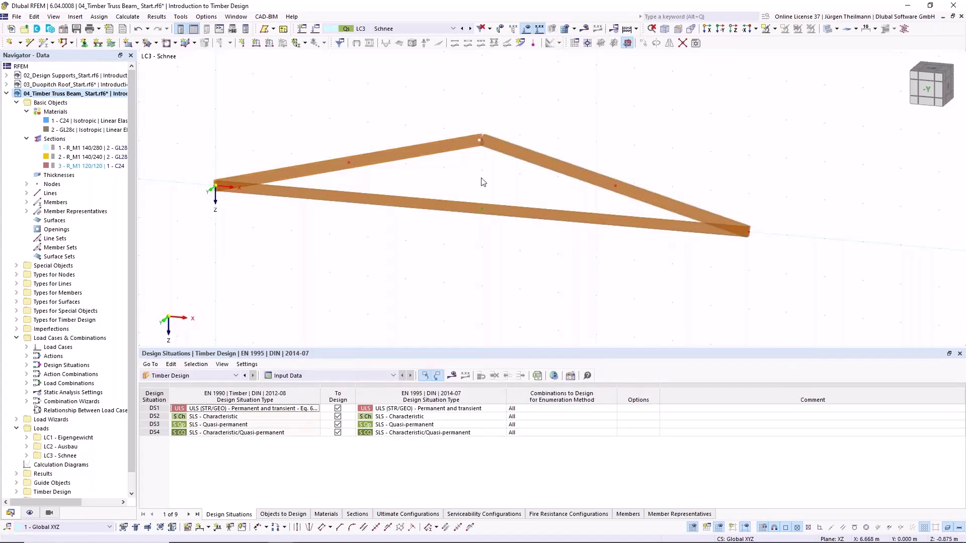
# Add 3 'On Member' intermediate nodes to each of members 1–3 without splitting them
pyautogui.scroll(-2, 494, 184)
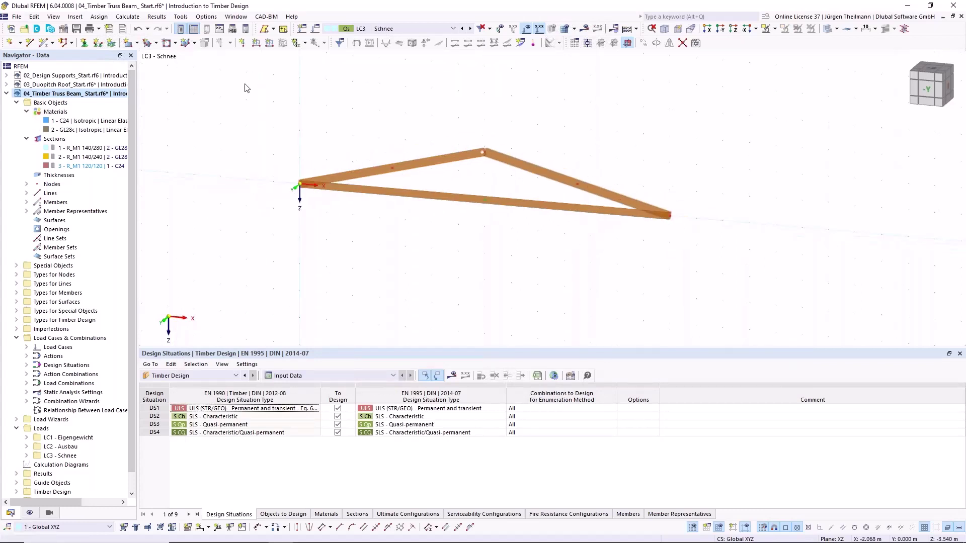
pyautogui.moveTo(245, 83); pyautogui.dragTo(732, 322)
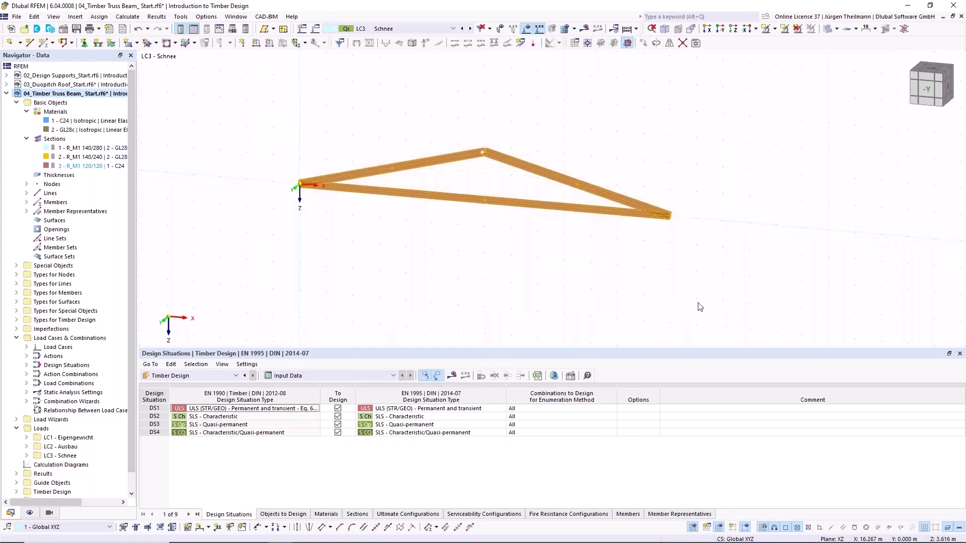
pyautogui.rightClick(421, 166)
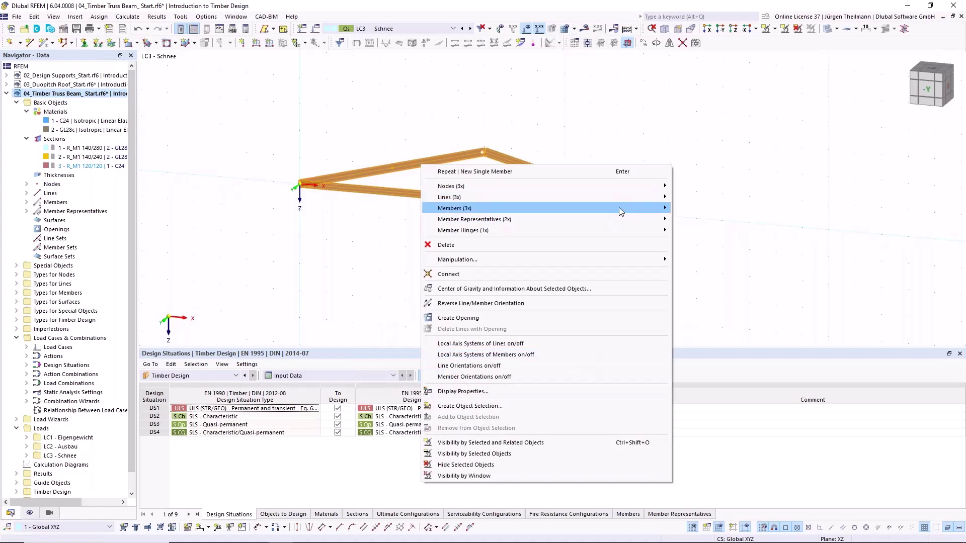
pyautogui.moveTo(619, 208)
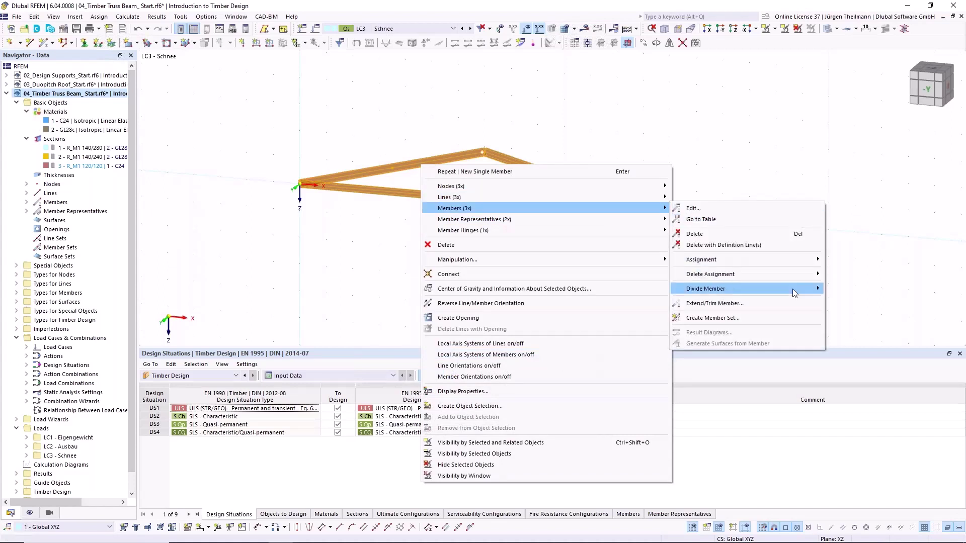
pyautogui.moveTo(793, 289)
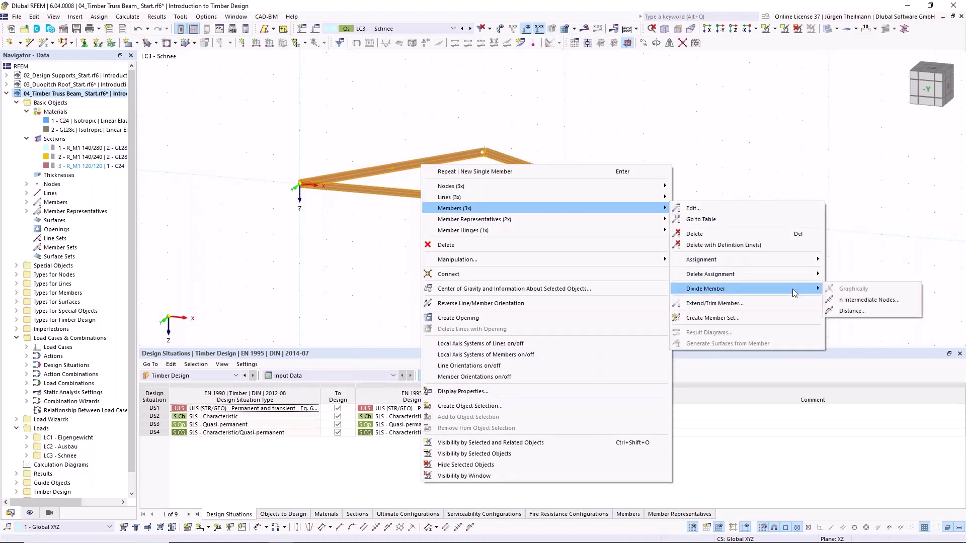
pyautogui.click(873, 300)
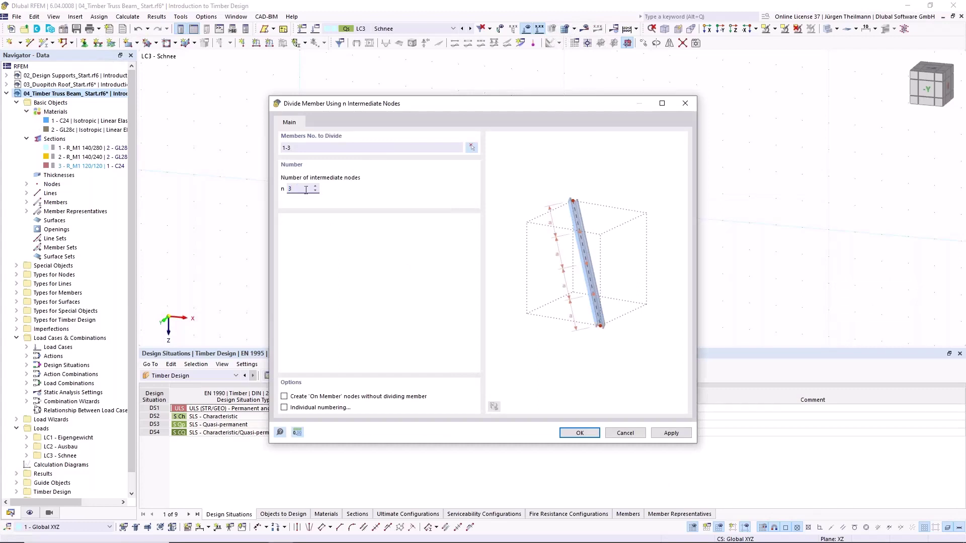
pyautogui.click(284, 397)
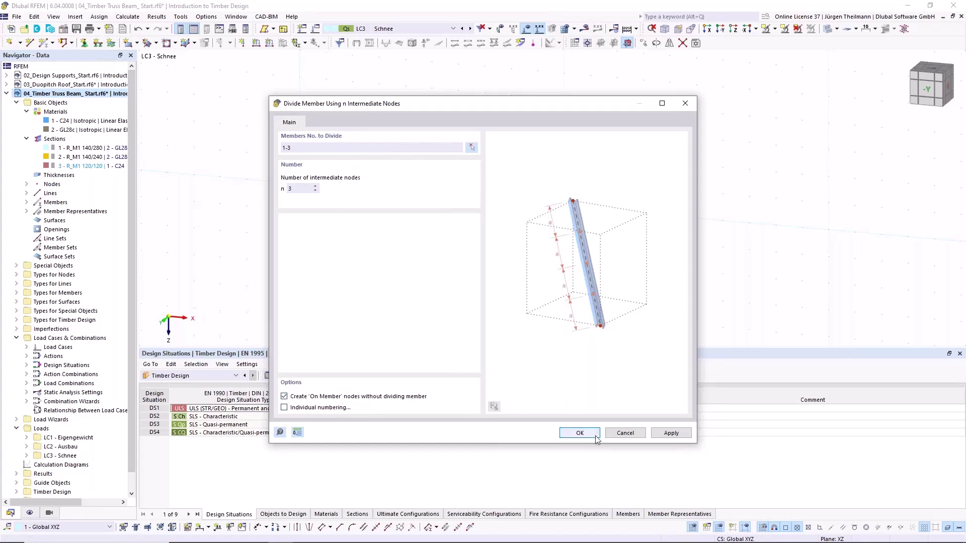
pyautogui.click(581, 433)
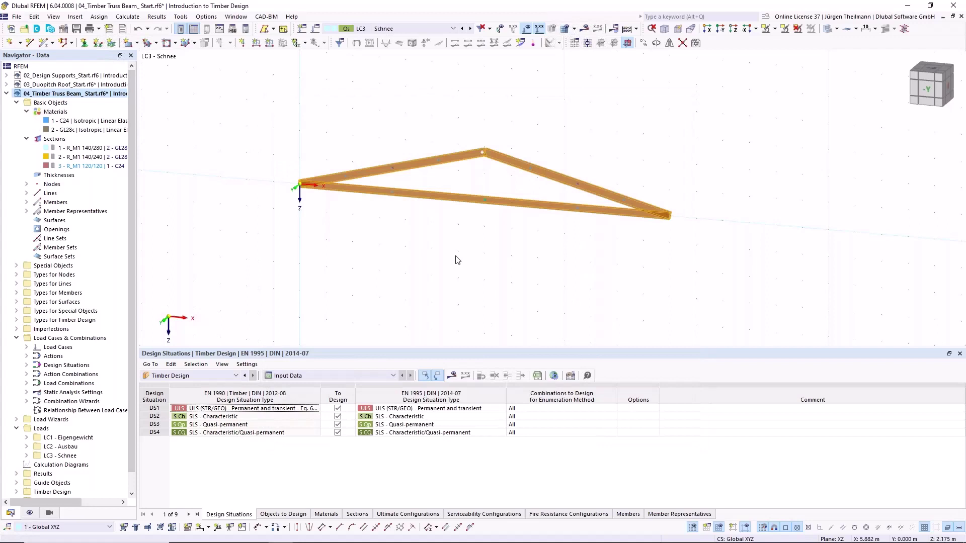
pyautogui.scroll(2, 455, 216)
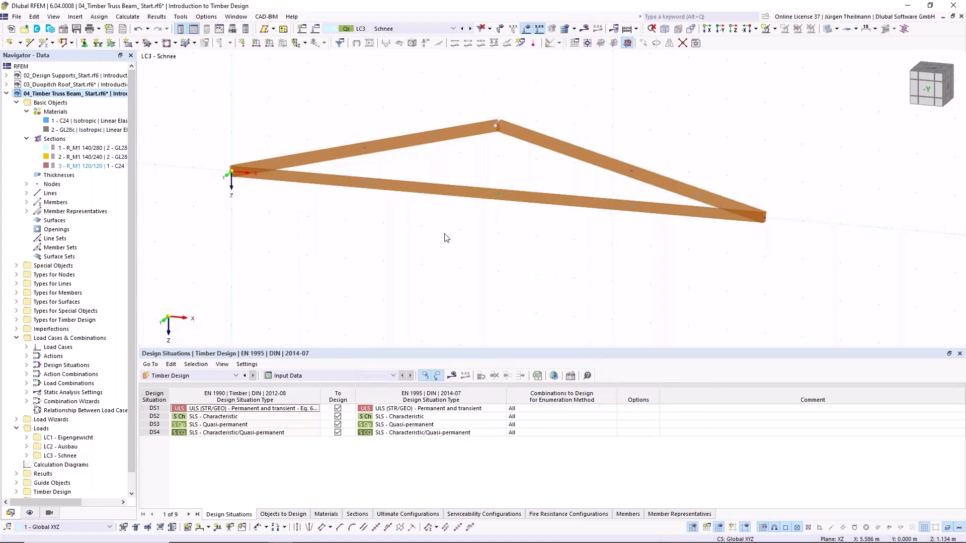
# Undo the last change and re-add on-member intermediate nodes along members 1–3 with a new n
pyautogui.click(139, 31)
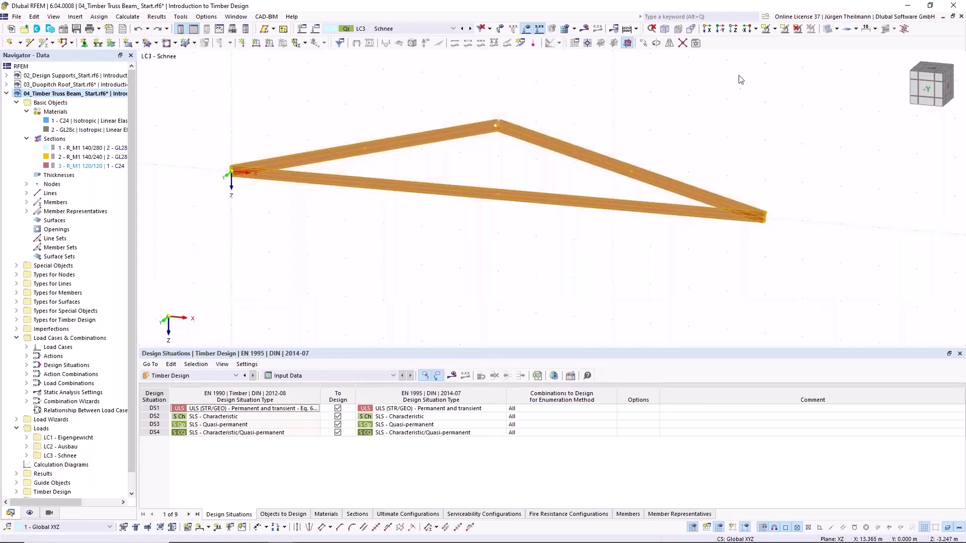
pyautogui.rightClick(458, 132)
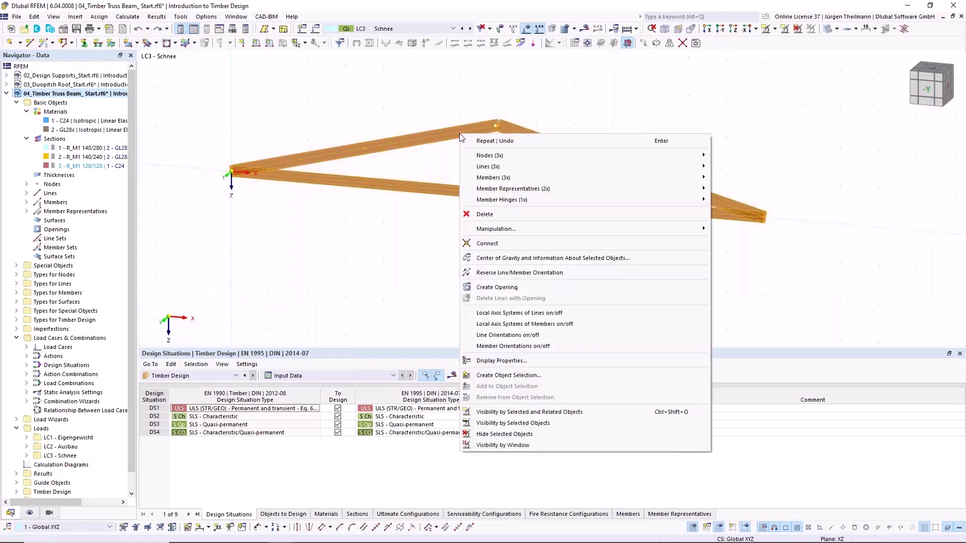
pyautogui.moveTo(514, 178)
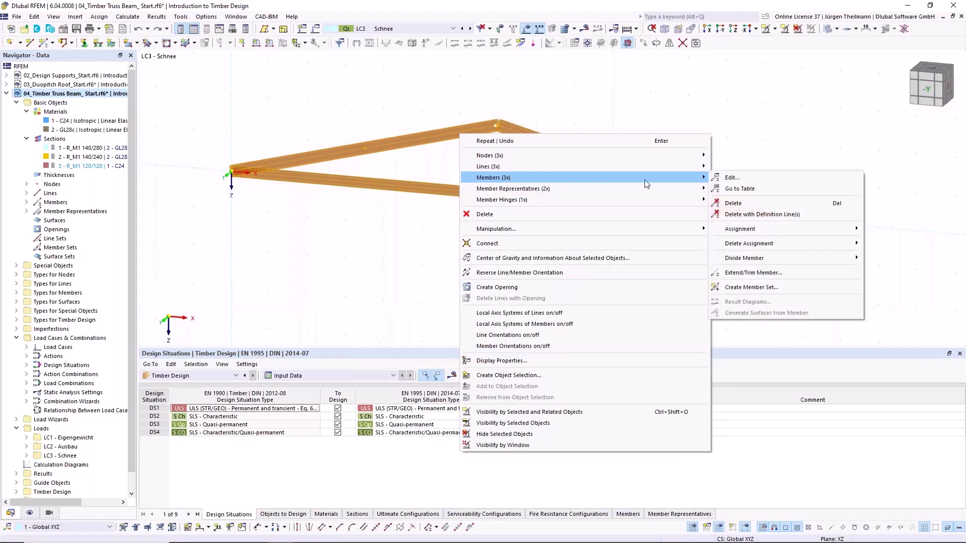
pyautogui.moveTo(808, 258)
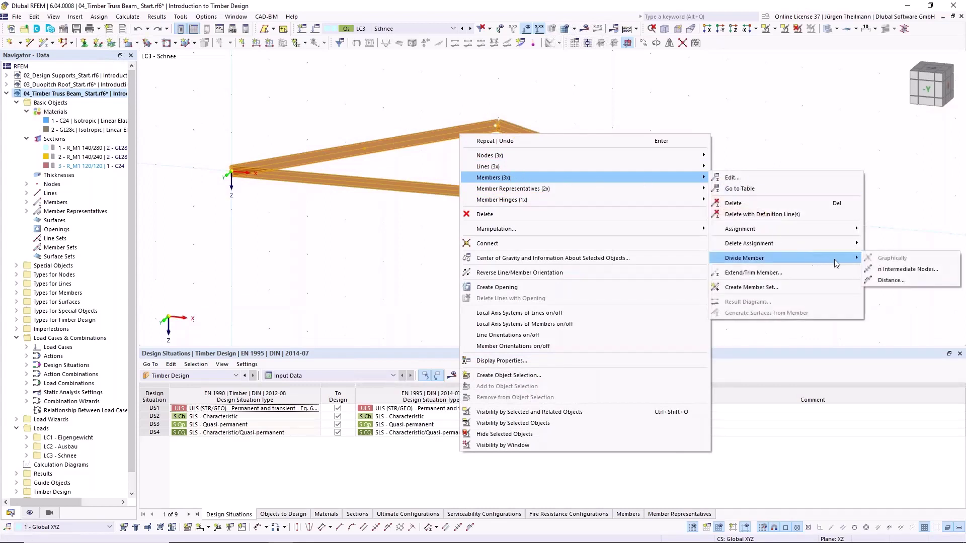
pyautogui.click(906, 274)
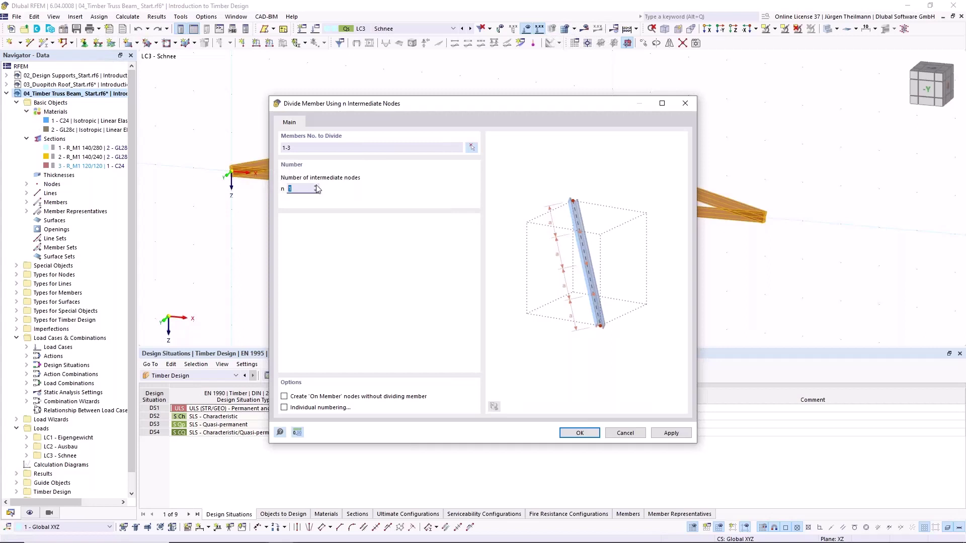
pyautogui.click(316, 187)
pyautogui.click(316, 187)
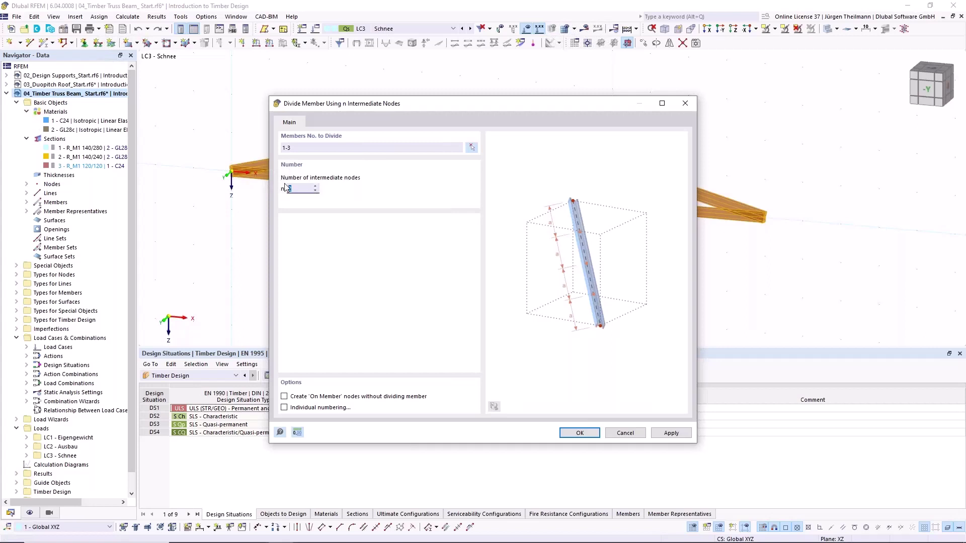
pyautogui.click(284, 397)
pyautogui.click(580, 433)
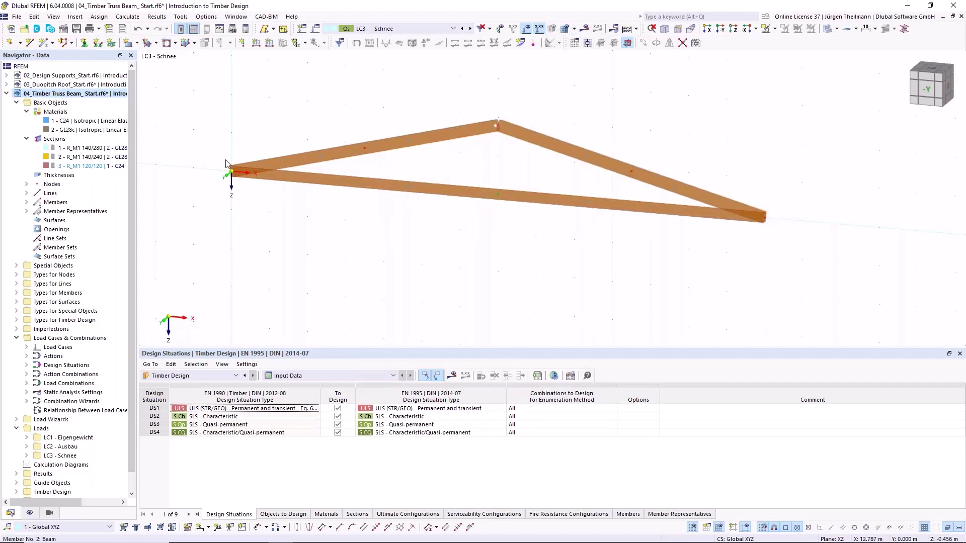
# Define new member 4 as a Truss (only N) member with section R_M1 120/120 in C24
pyautogui.click(44, 44)
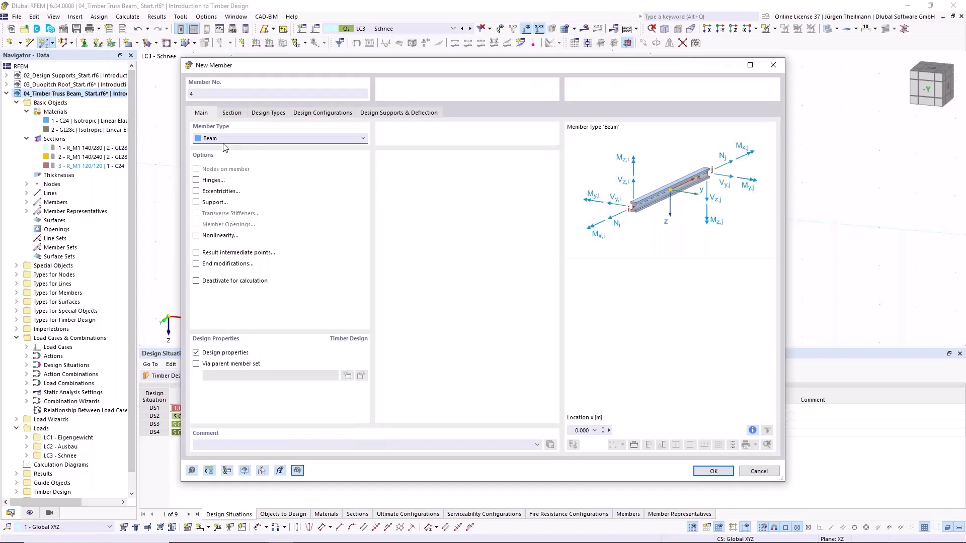
pyautogui.click(216, 139)
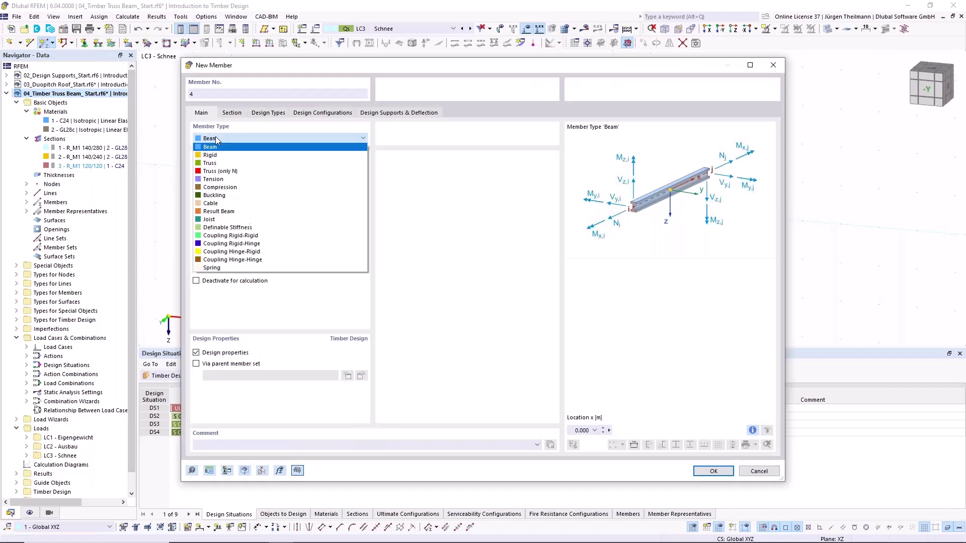
pyautogui.click(210, 173)
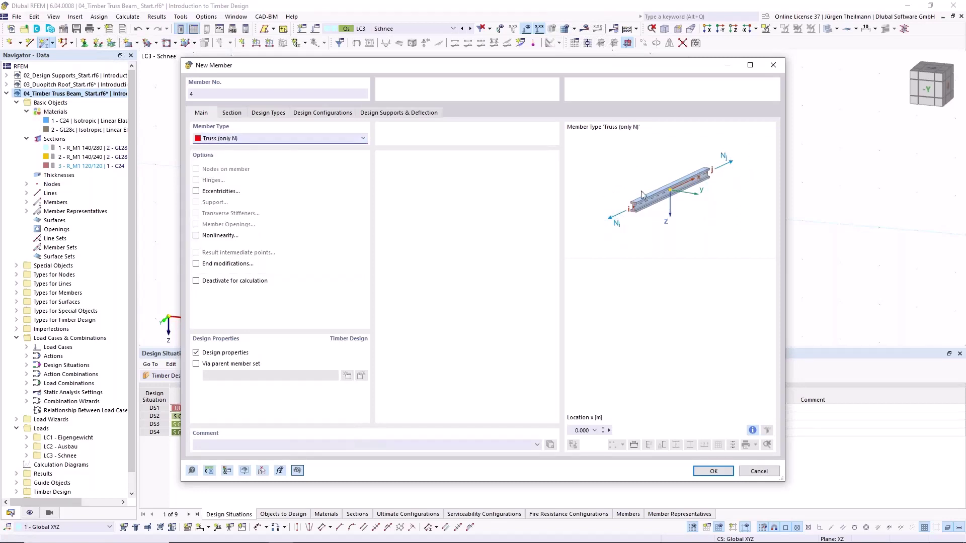
pyautogui.click(362, 139)
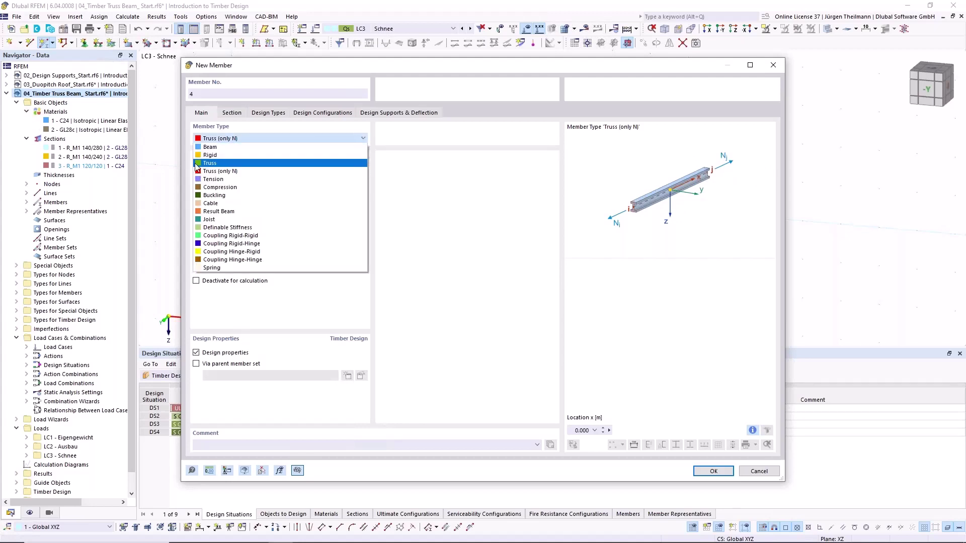
pyautogui.click(197, 164)
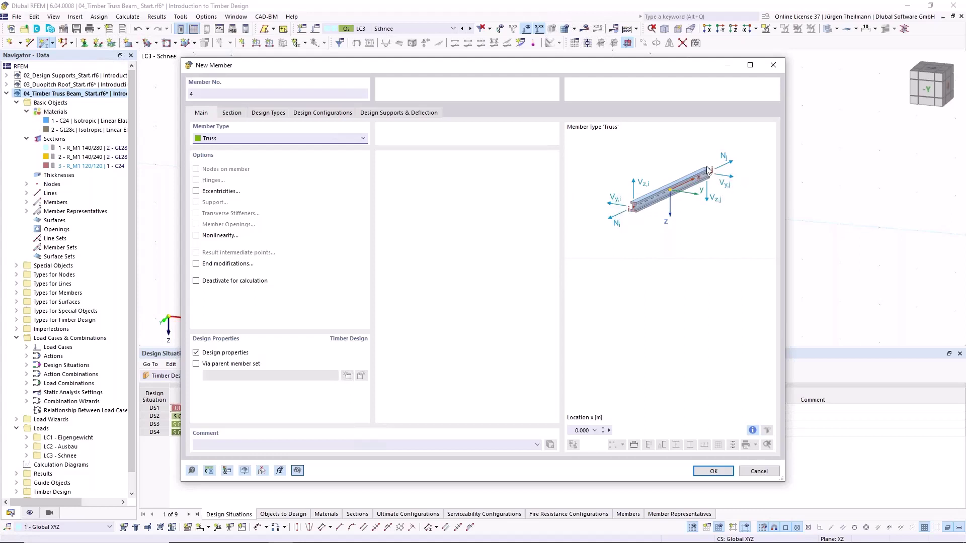
pyautogui.click(227, 114)
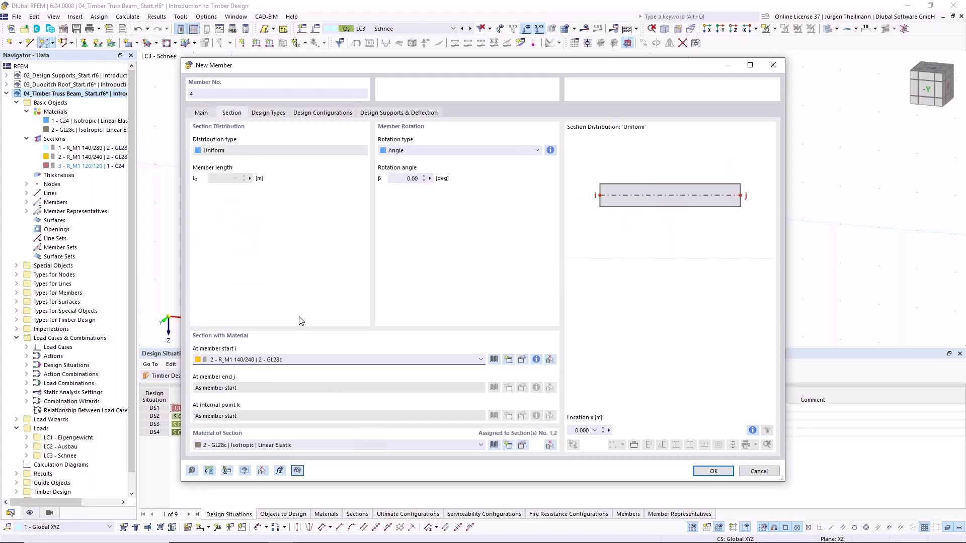
pyautogui.click(299, 360)
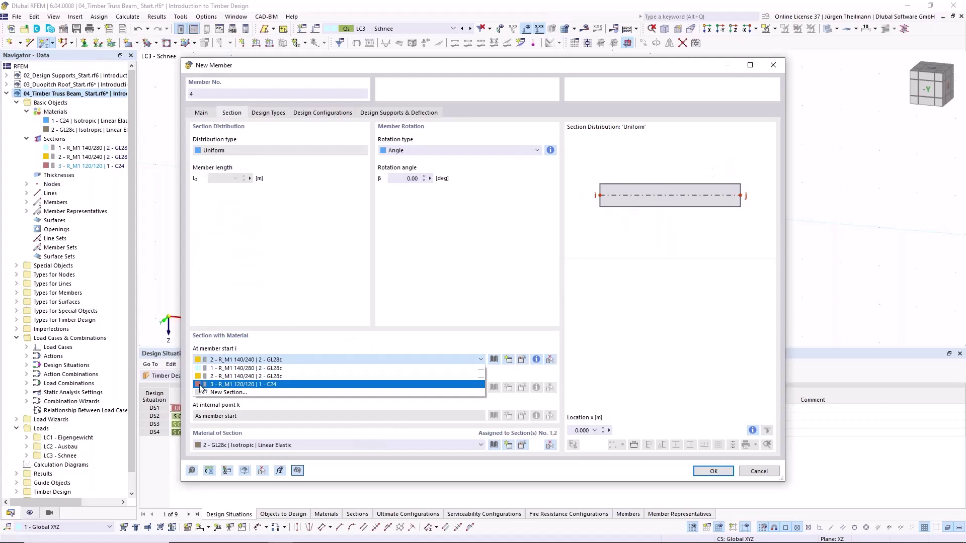
pyautogui.click(200, 386)
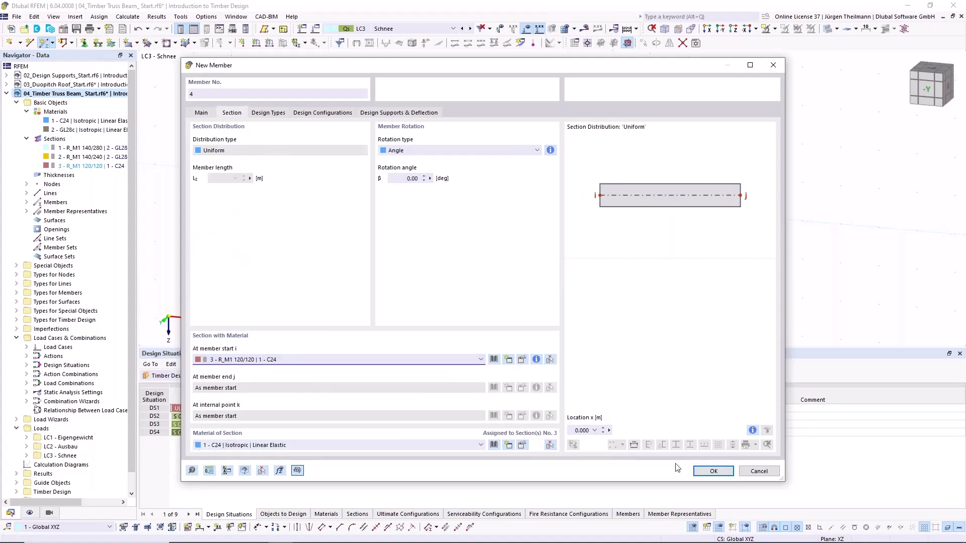
pyautogui.click(707, 472)
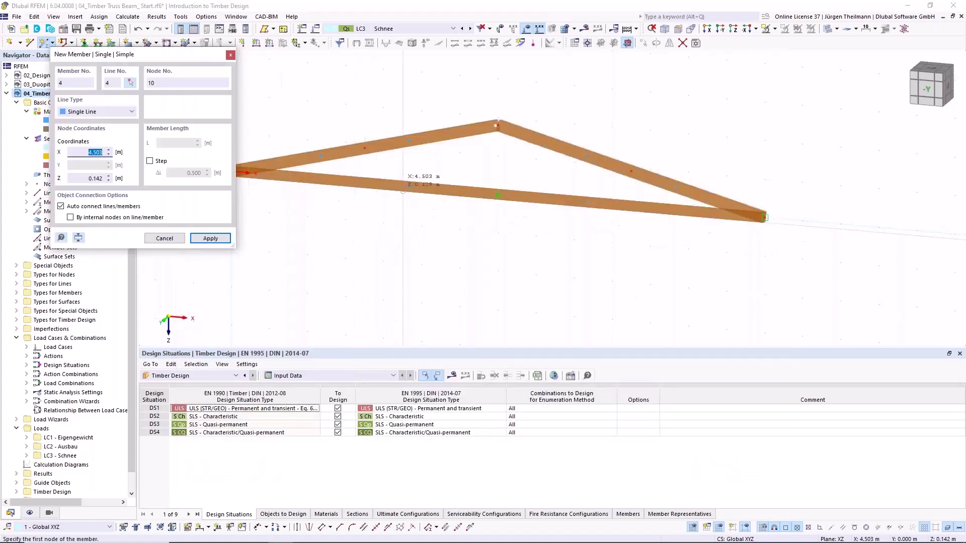
# Draw the left web members: a diagonal, a vertical, and a diagonal up to the ridge apex
pyautogui.click(366, 169)
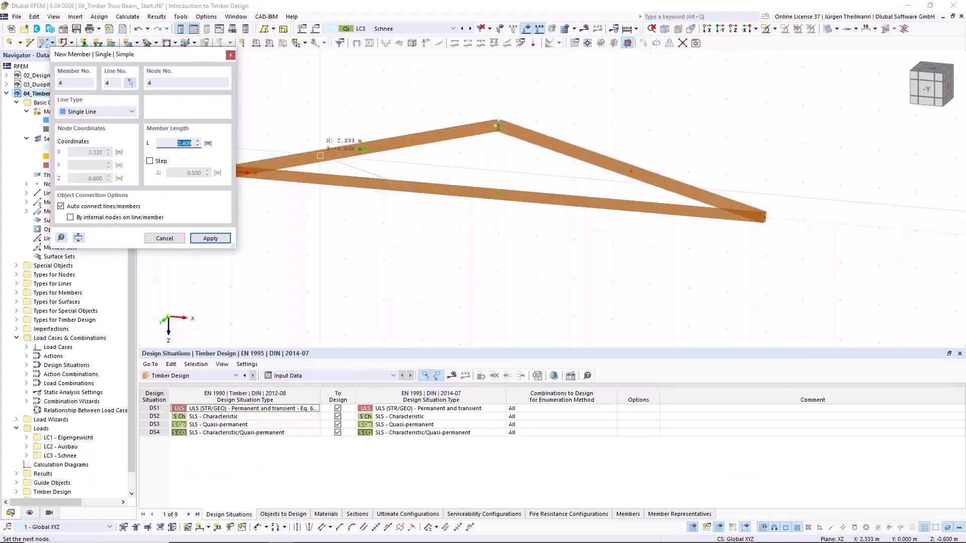
pyautogui.click(320, 156)
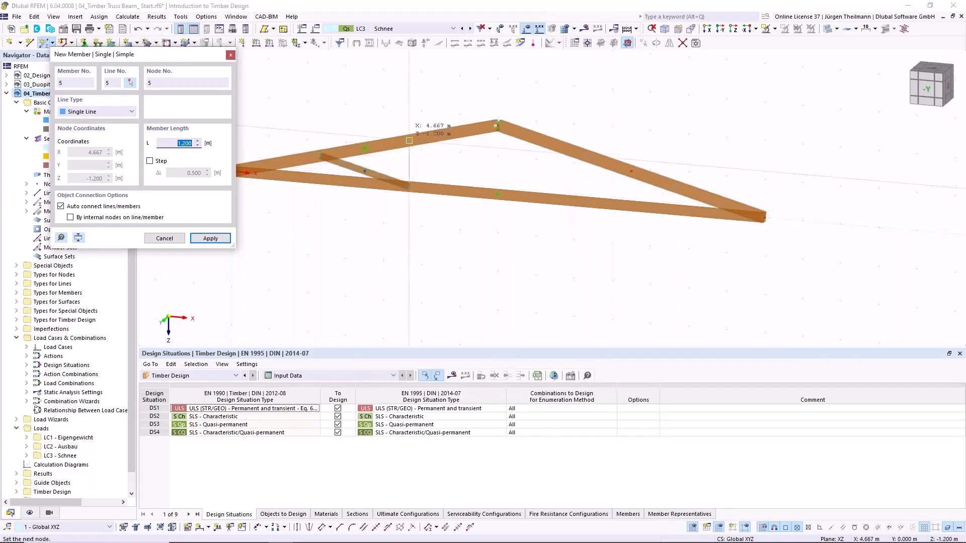
pyautogui.click(409, 144)
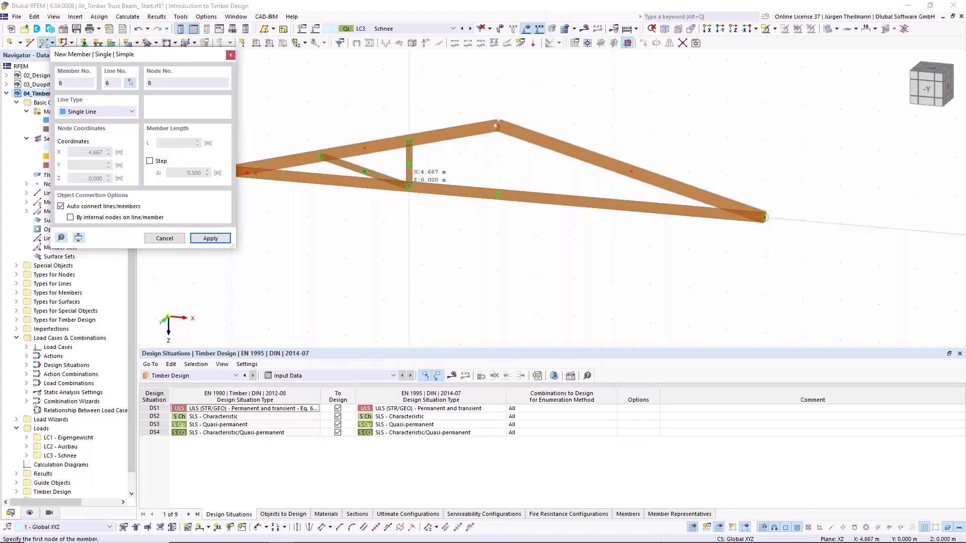
pyautogui.click(409, 187)
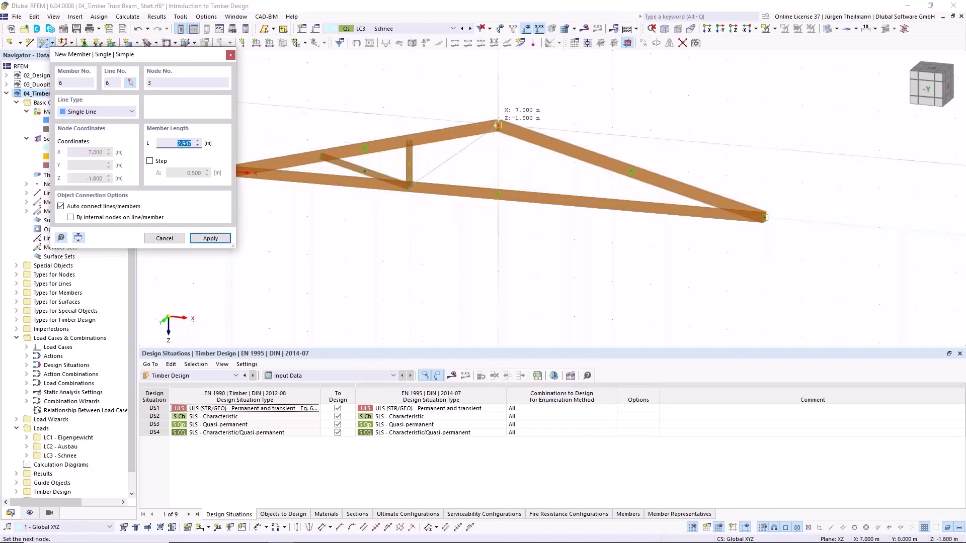
pyautogui.click(497, 124)
pyautogui.press('Escape')
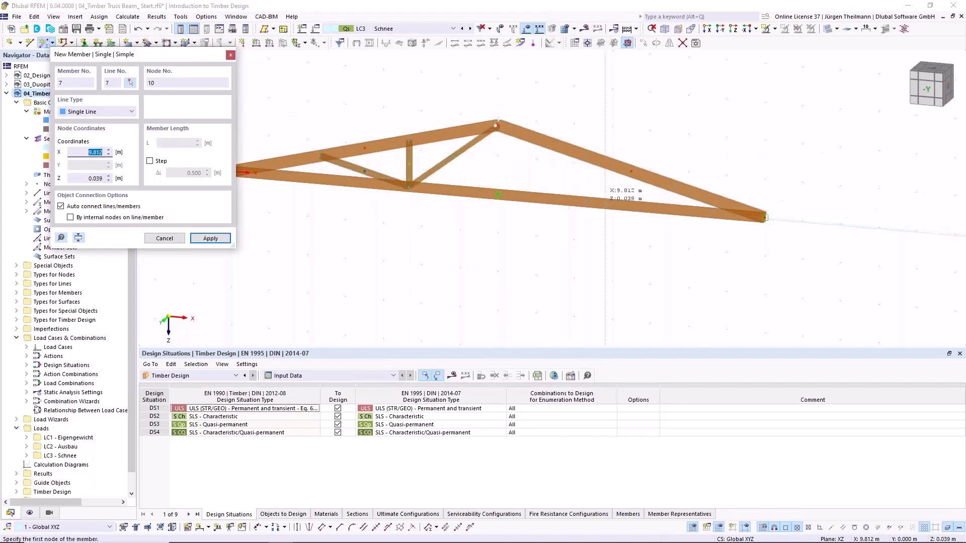
# Draw the right web members: a diagonal to the apex, a vertical, and a diagonal to the right top chord
pyautogui.click(581, 197)
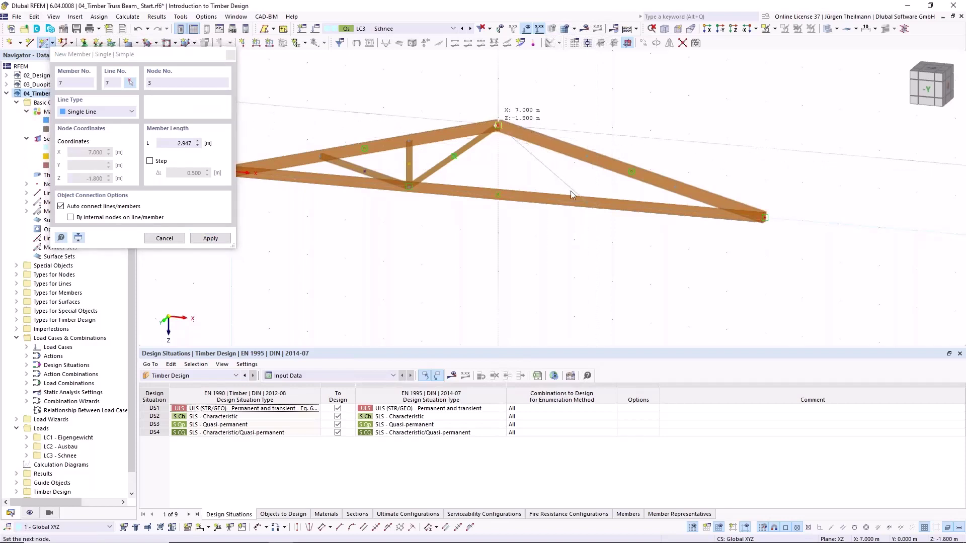
pyautogui.click(498, 124)
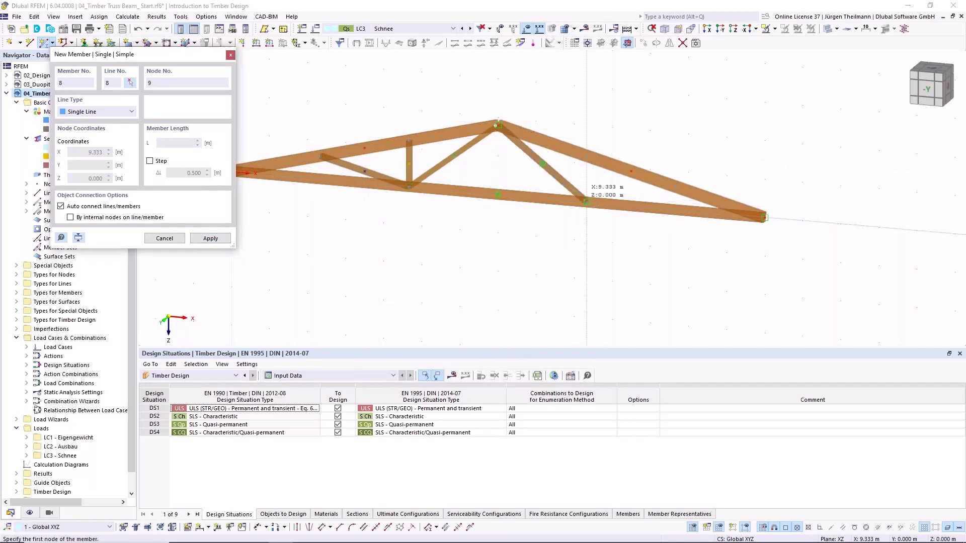
pyautogui.click(586, 201)
pyautogui.click(587, 157)
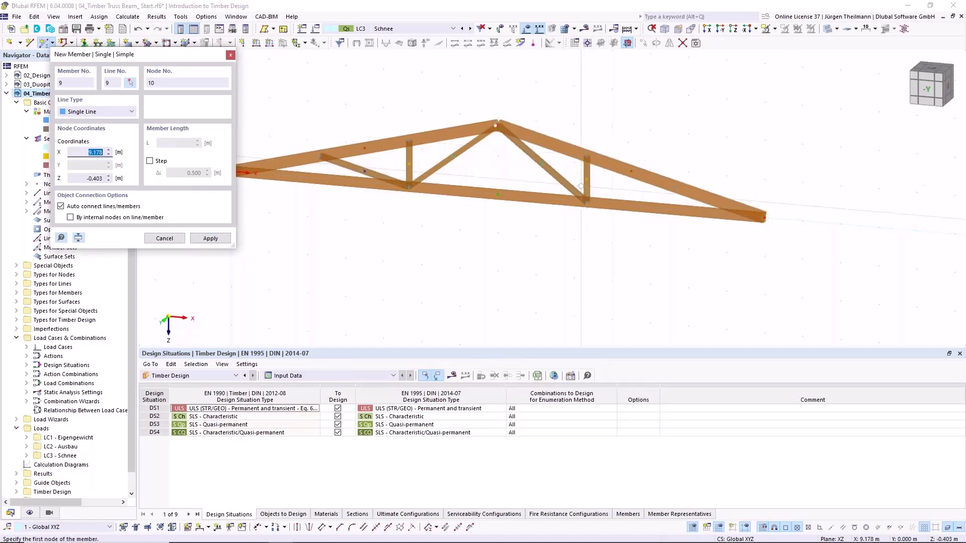
pyautogui.click(586, 201)
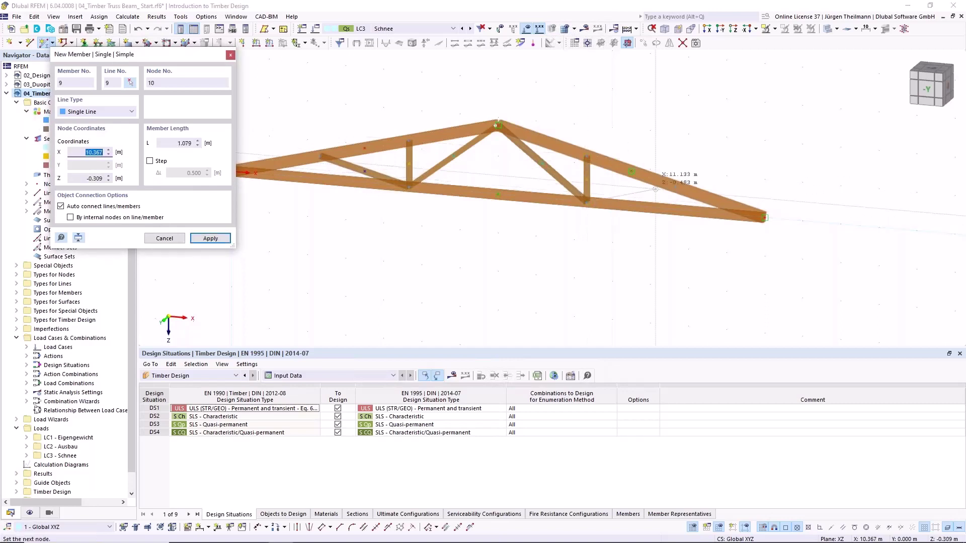
pyautogui.click(674, 187)
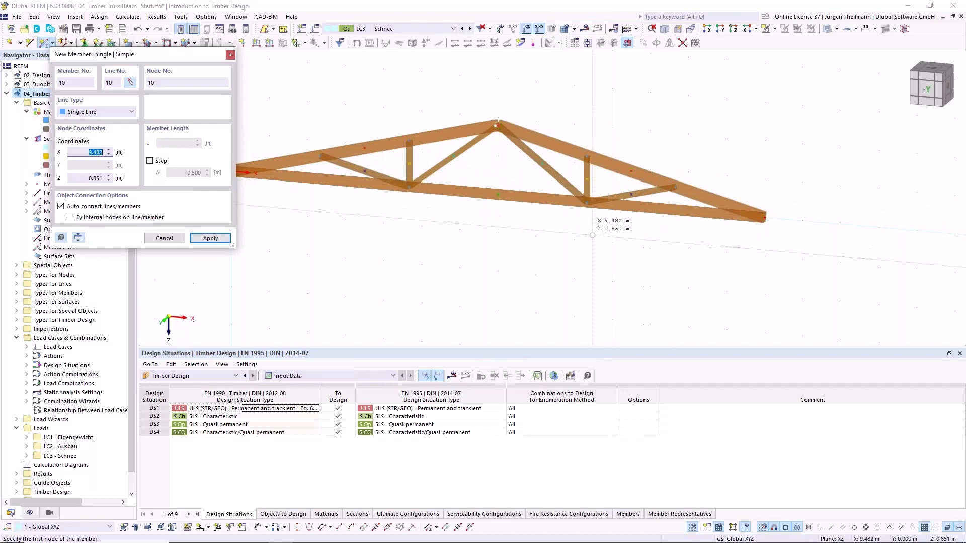
pyautogui.press('Escape')
pyautogui.moveTo(519, 228); pyautogui.dragTo(577, 201, button='middle')
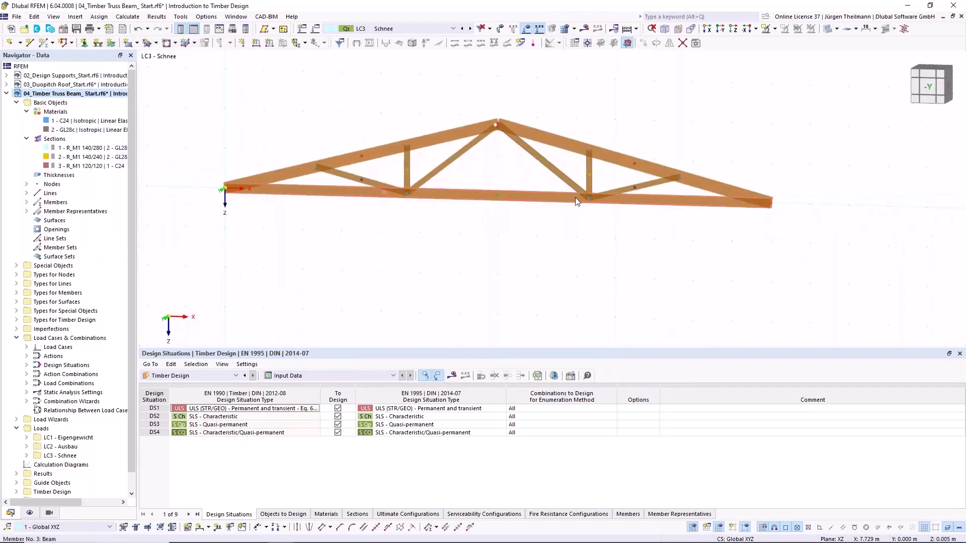
pyautogui.moveTo(546, 235); pyautogui.dragTo(539, 255, button='middle')
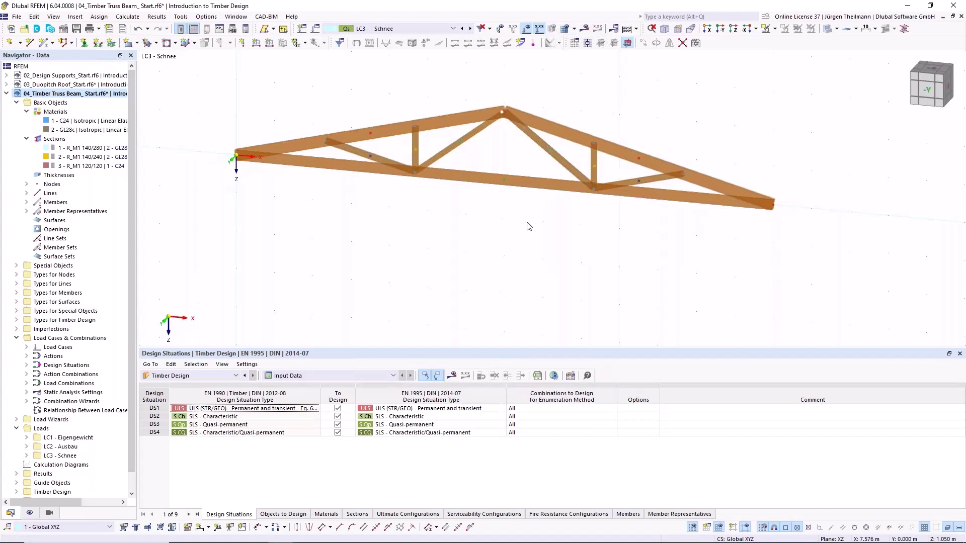
pyautogui.moveTo(533, 240); pyautogui.dragTo(538, 254, button='middle')
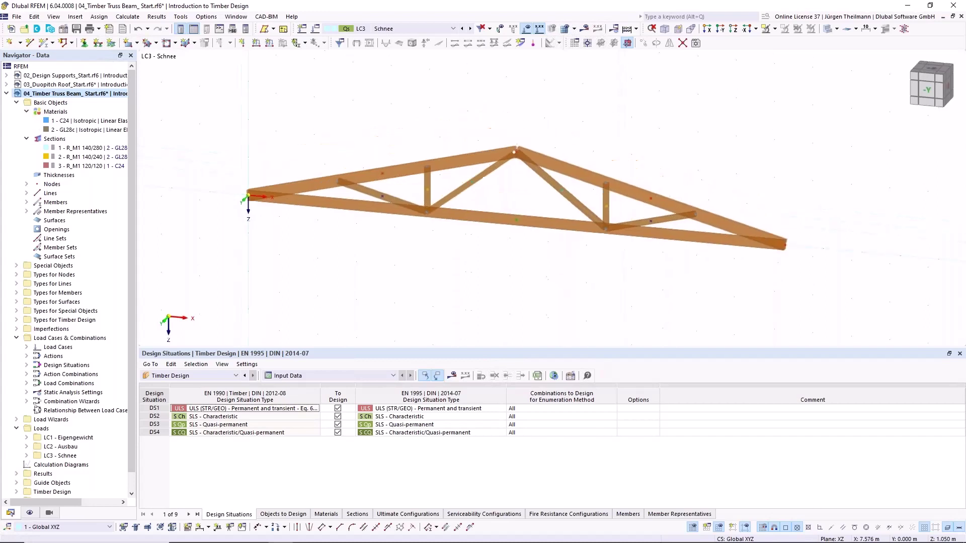
# Assign a hinged nodal support to left end node 1
pyautogui.click(84, 44)
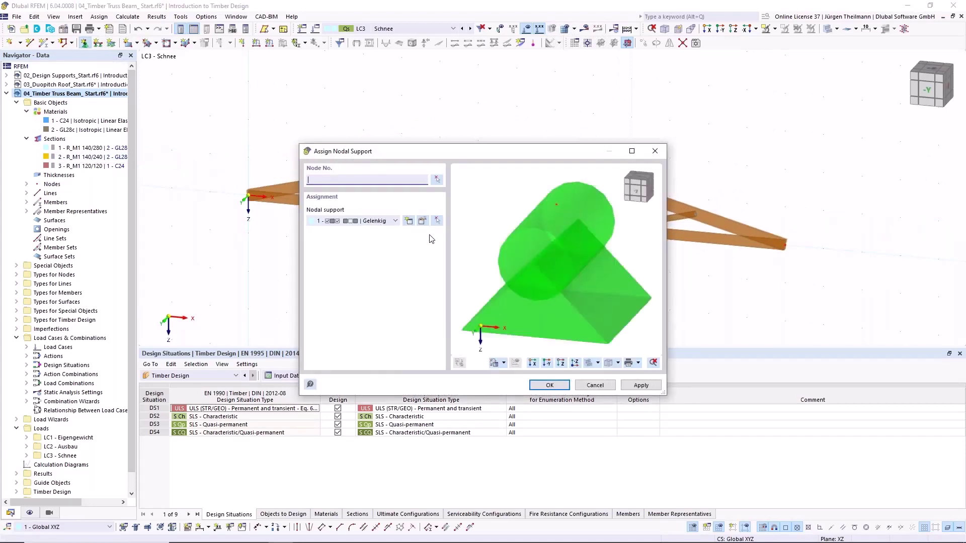
pyautogui.click(437, 179)
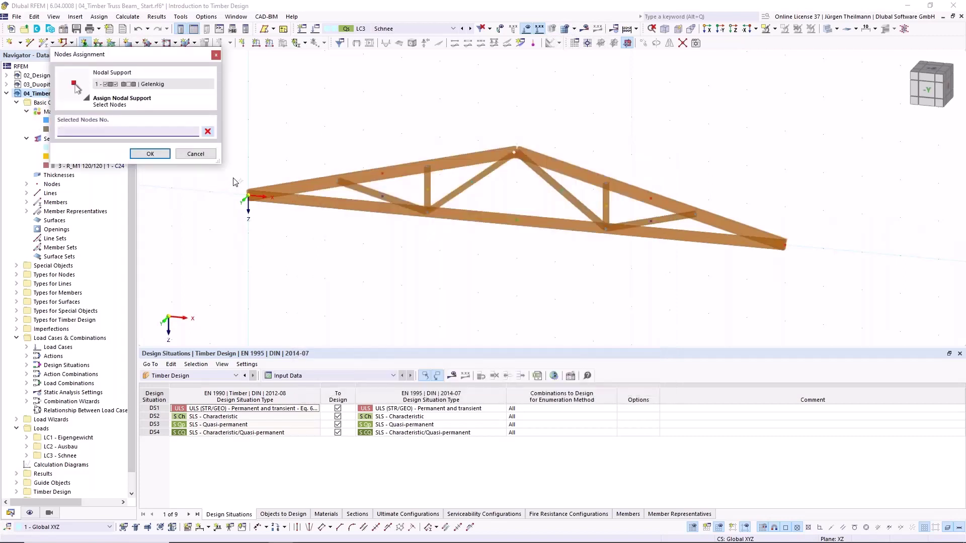
pyautogui.moveTo(233, 177); pyautogui.dragTo(283, 246)
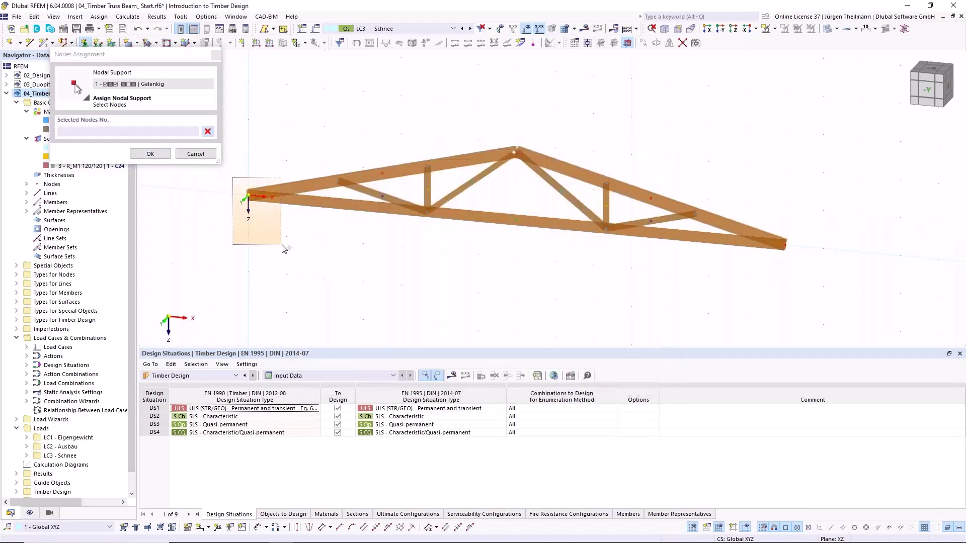
pyautogui.click(150, 153)
pyautogui.click(638, 386)
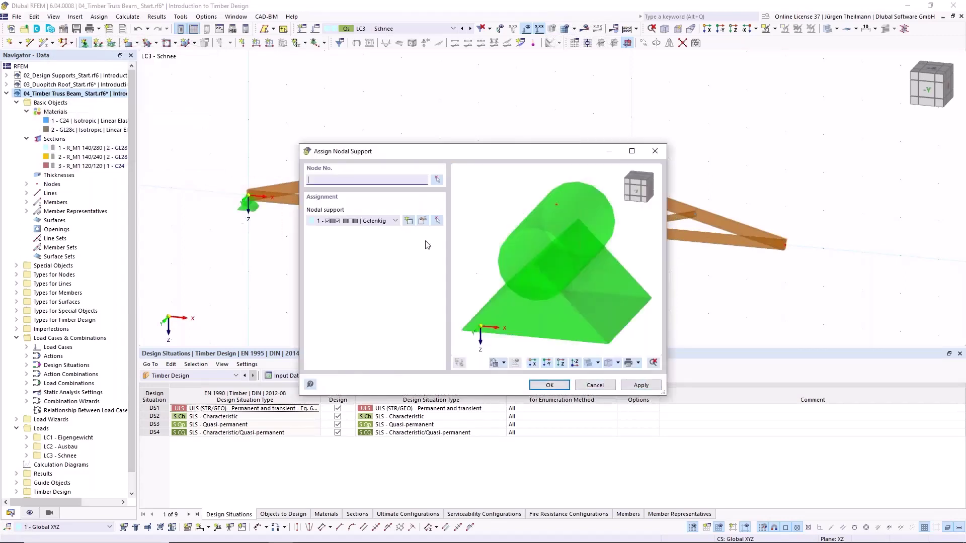
# Give right end node 2 support type 4 'Verschieblich in X'
pyautogui.click(395, 222)
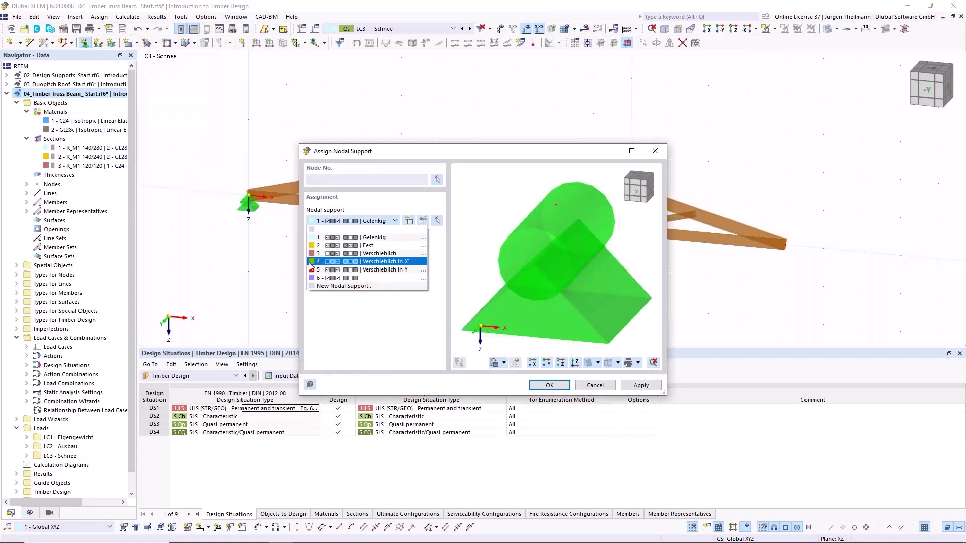
pyautogui.click(378, 262)
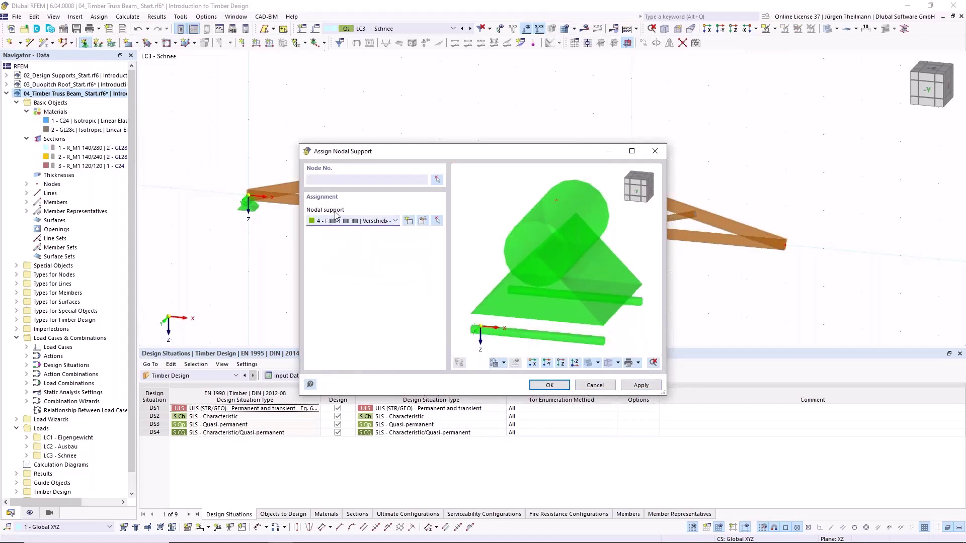
pyautogui.click(437, 180)
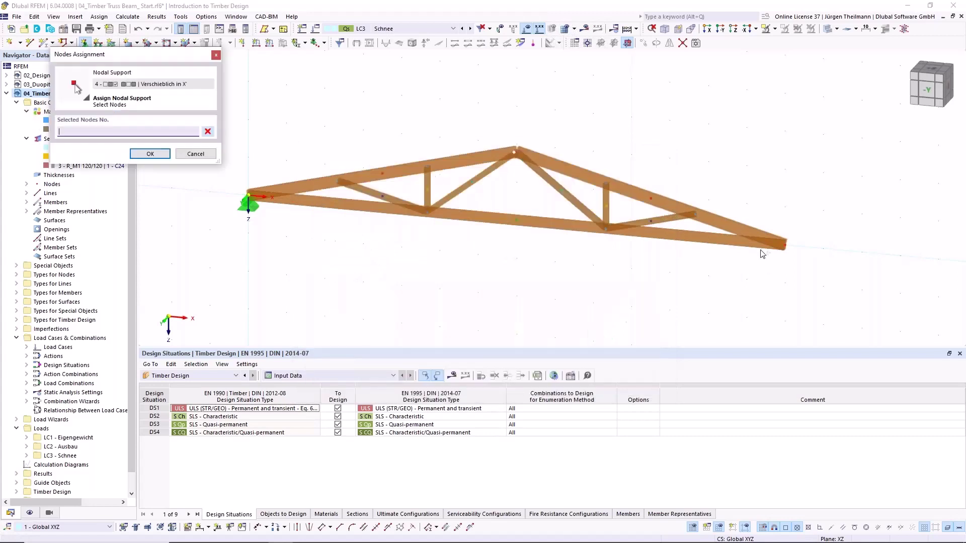
pyautogui.moveTo(754, 205); pyautogui.dragTo(840, 284)
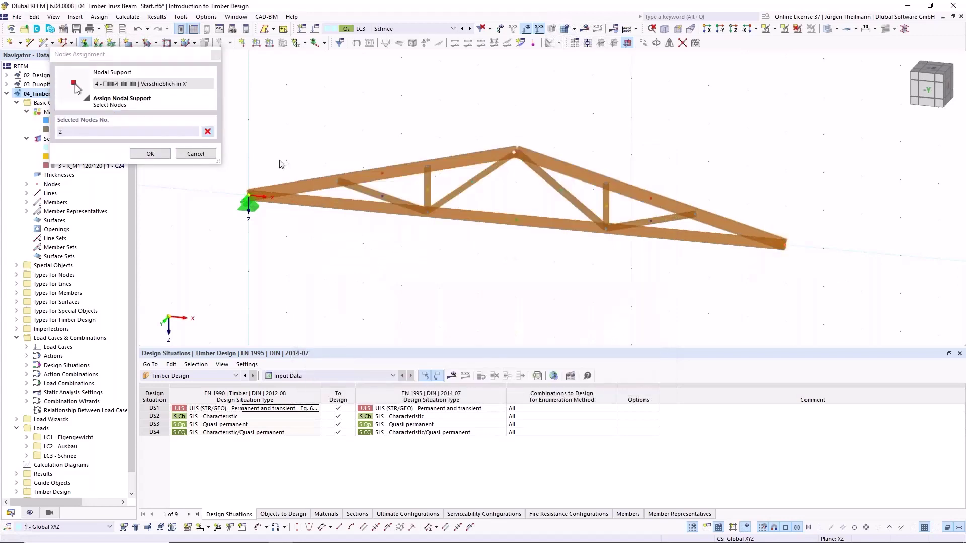
pyautogui.click(150, 153)
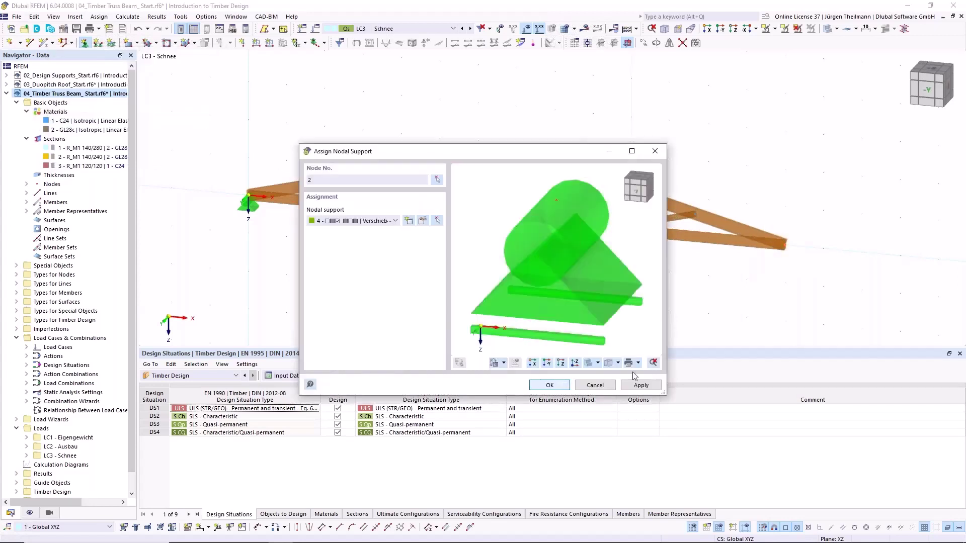
pyautogui.click(550, 385)
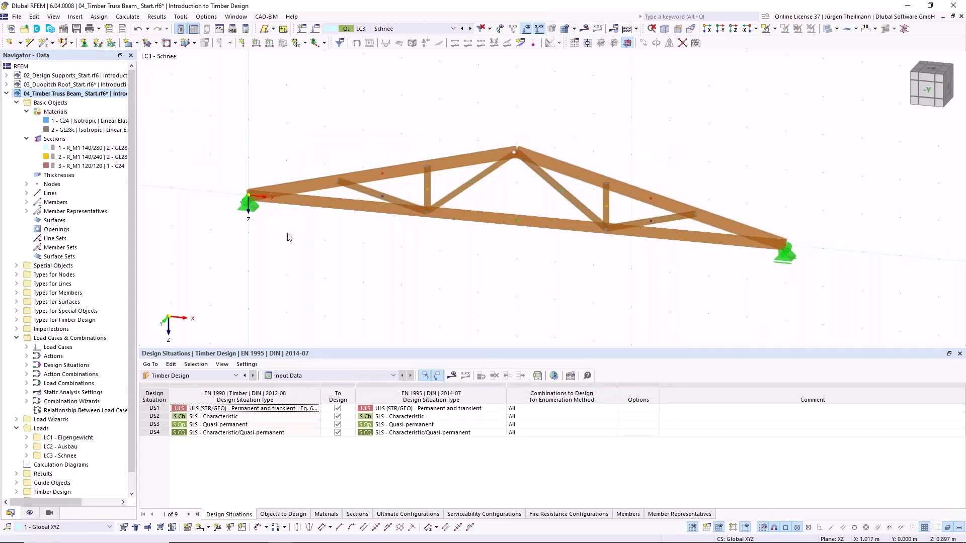
pyautogui.click(446, 29)
# Make LC1 Eigengewicht the active load case and review its settings
pyautogui.click(440, 38)
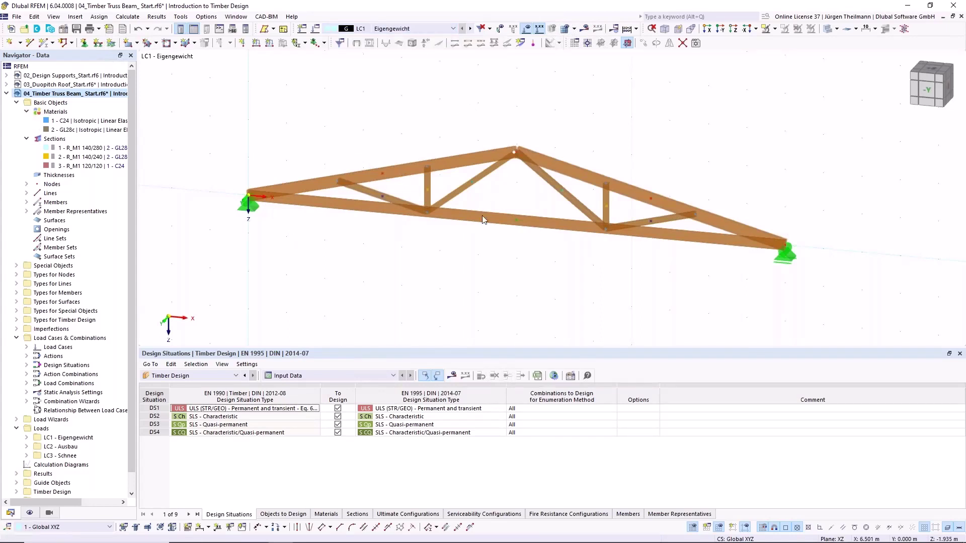
pyautogui.scroll(-1, 482, 221)
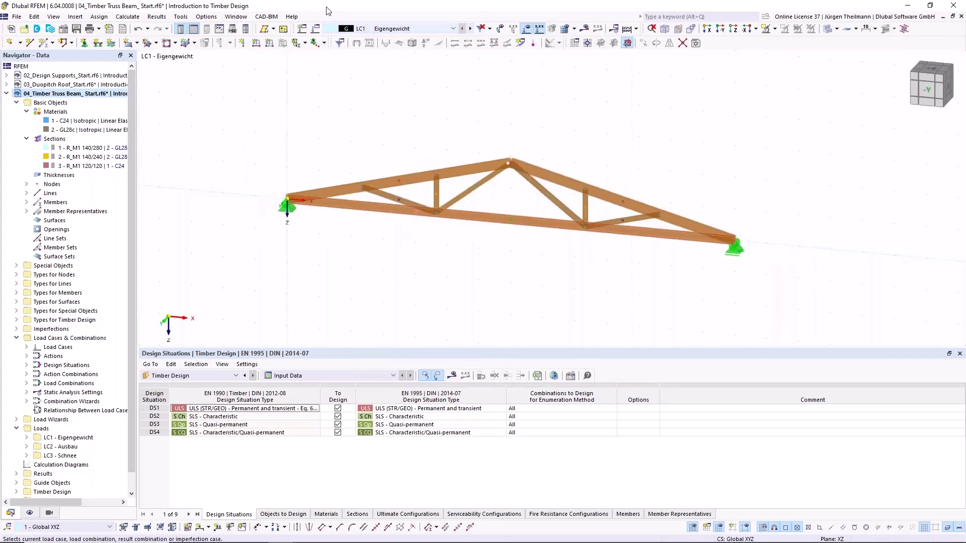
pyautogui.click(316, 30)
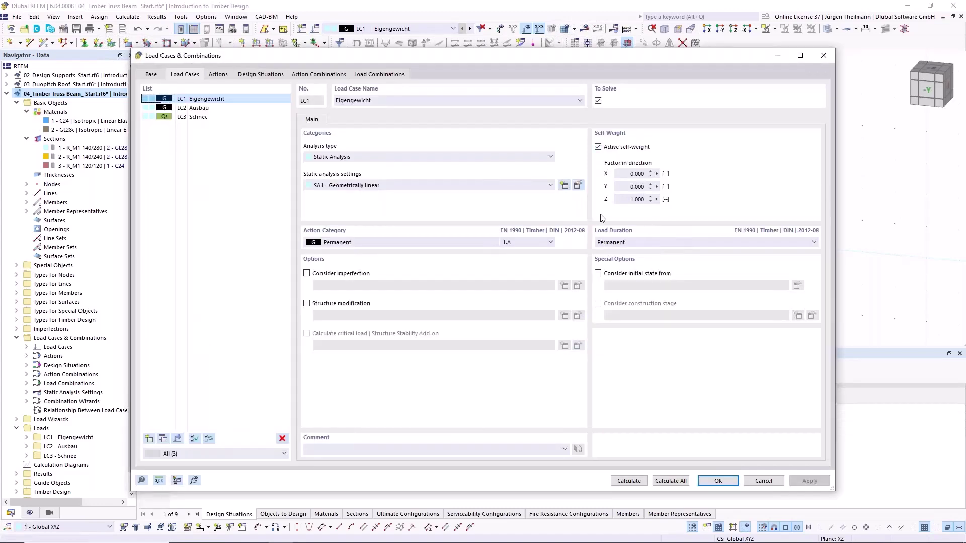
pyautogui.click(724, 481)
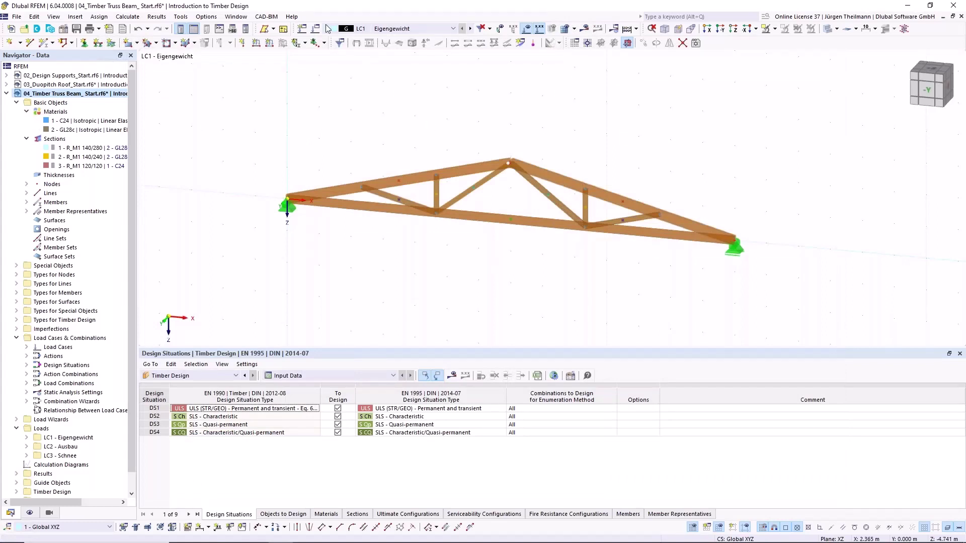
# Cancel a new member load without adding it, then select the upper chord
pyautogui.click(270, 44)
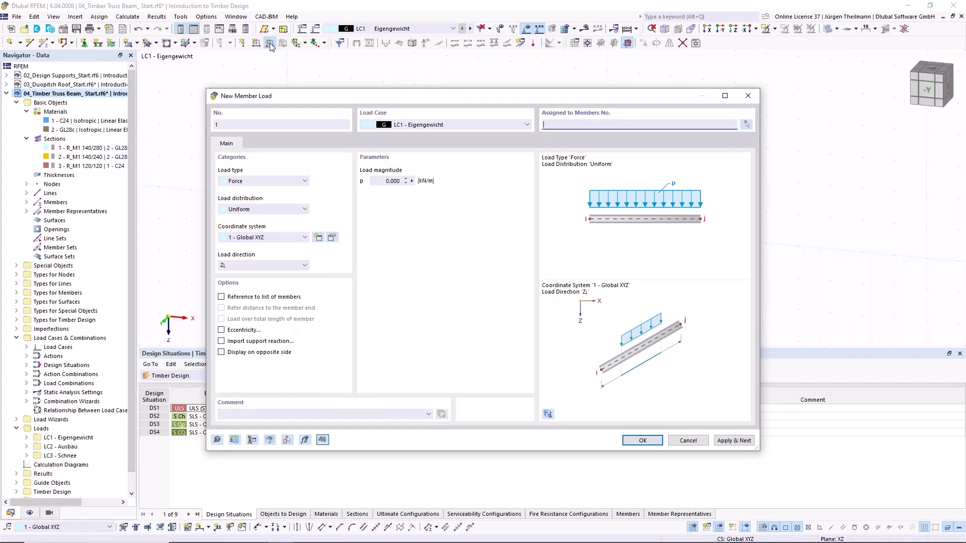
pyautogui.click(688, 441)
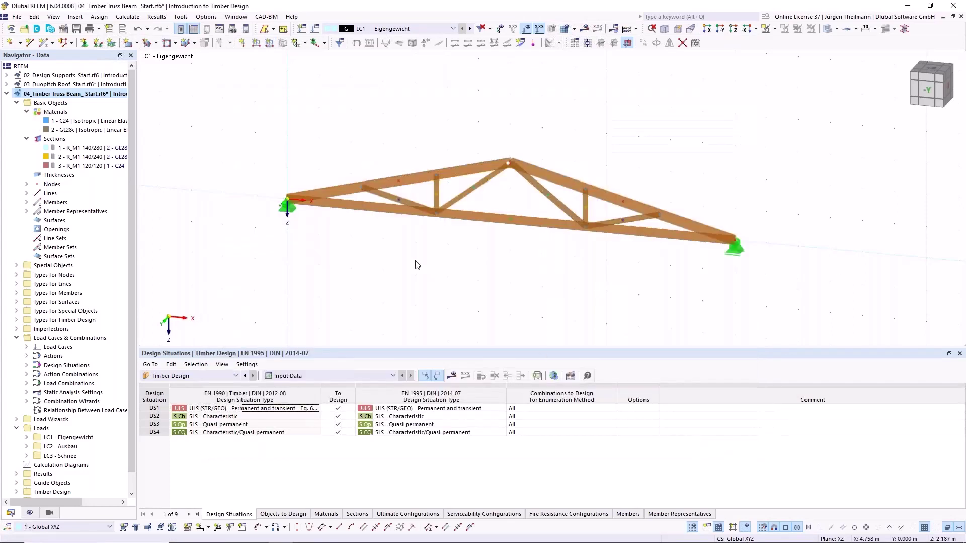
pyautogui.click(401, 185)
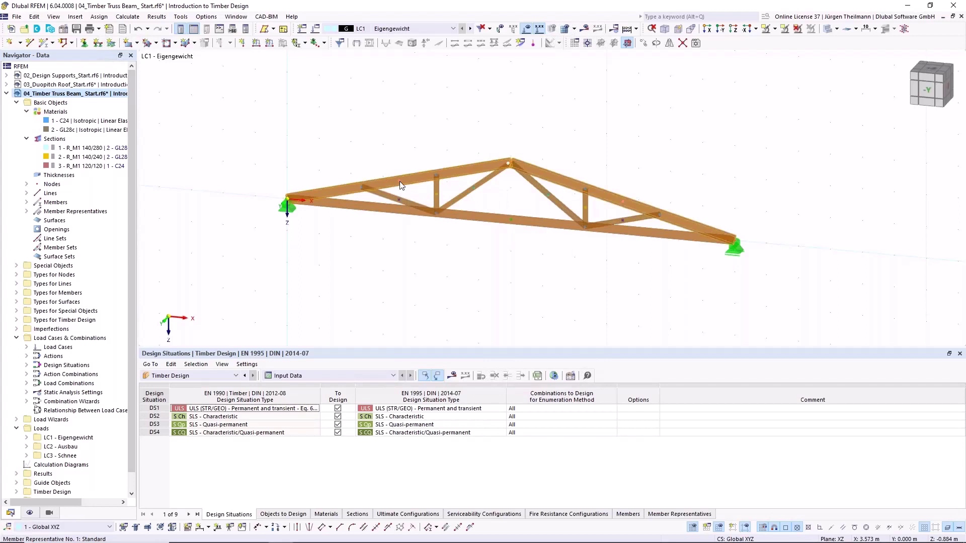
pyautogui.scroll(2, 399, 181)
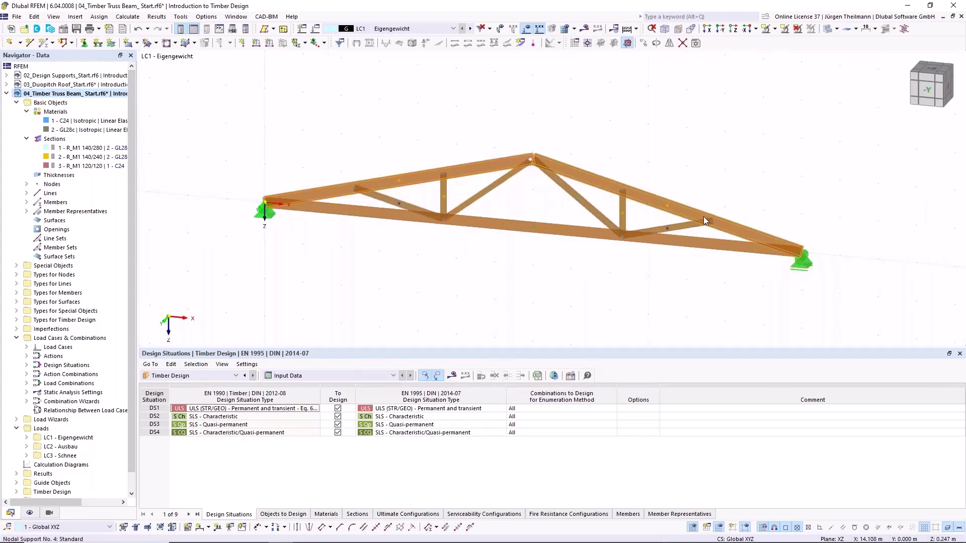
# Apply a 3 kN/m uniform load in global Z (true length) to the top chords in LC2 Ausbau
pyautogui.click(269, 42)
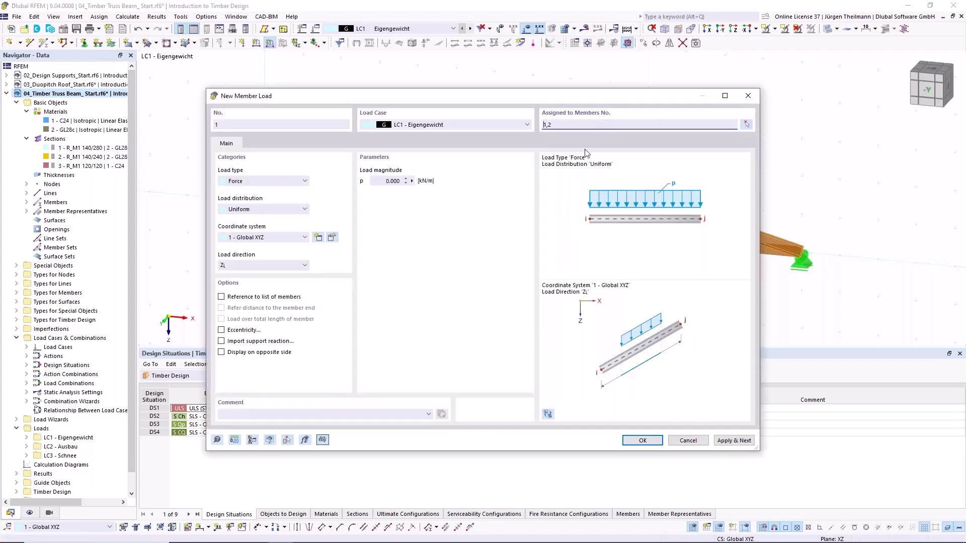
pyautogui.click(528, 125)
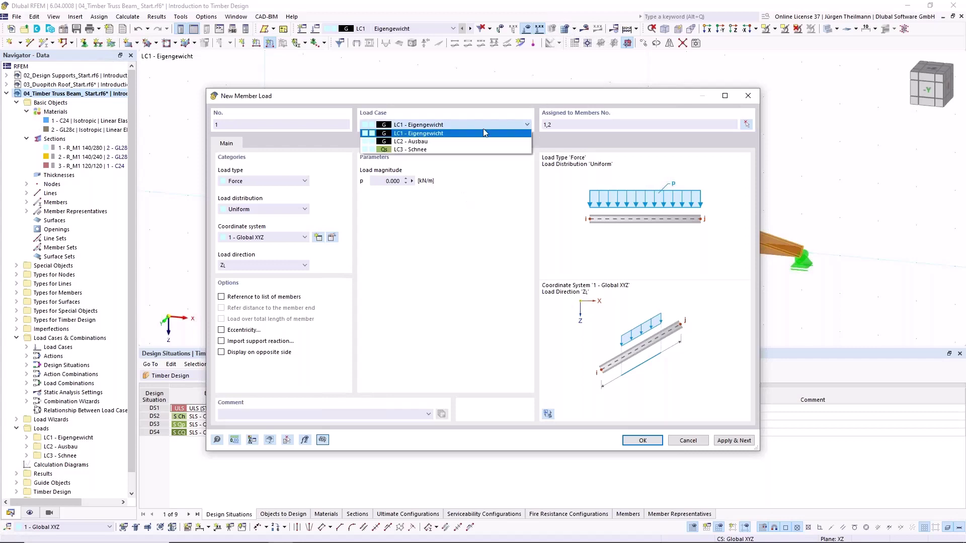
pyautogui.click(449, 142)
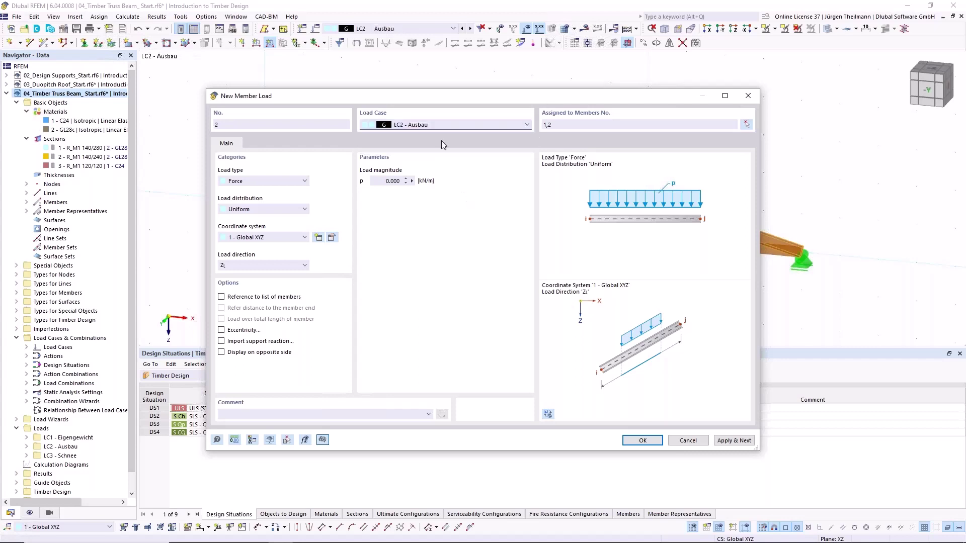
pyautogui.click(393, 182)
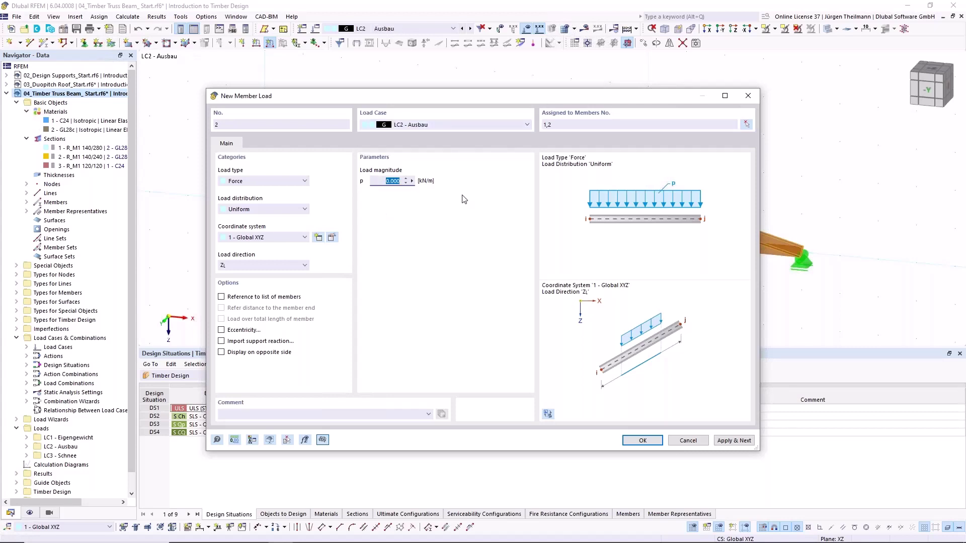
pyautogui.write('3')
pyautogui.click(266, 265)
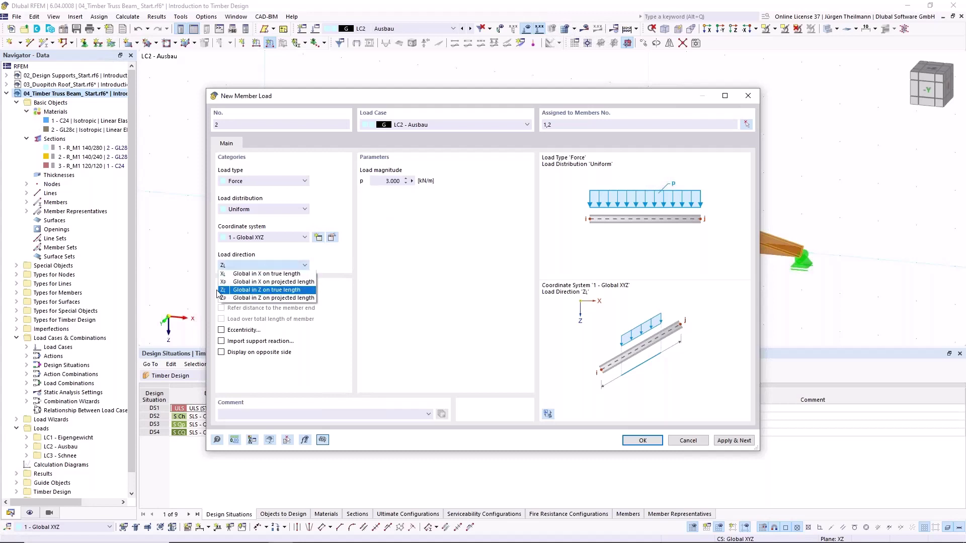
pyautogui.click(297, 290)
pyautogui.click(754, 441)
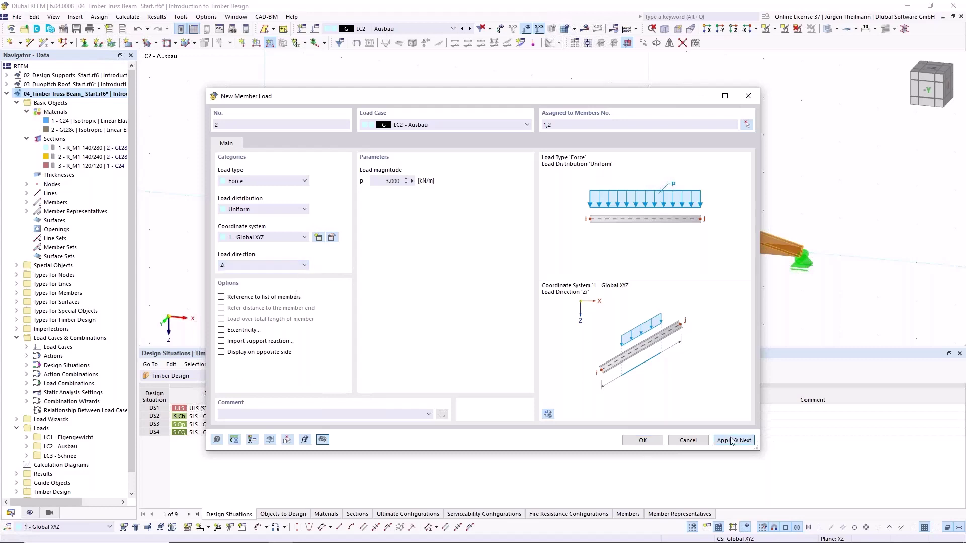
# Apply a 3.5 kN/m snow load in projected global Z to members 1 and 2 in LC3 Schnee
pyautogui.click(527, 124)
pyautogui.click(470, 149)
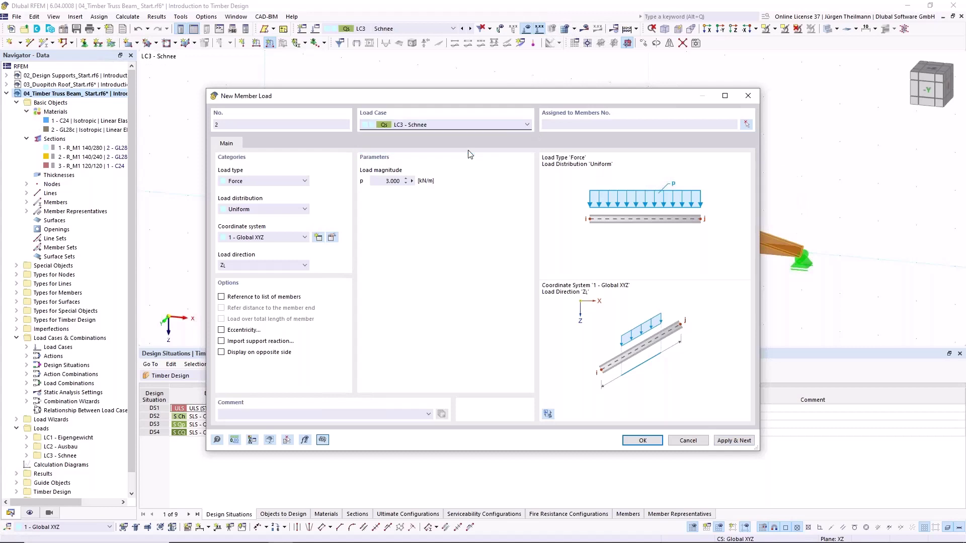
pyautogui.click(747, 126)
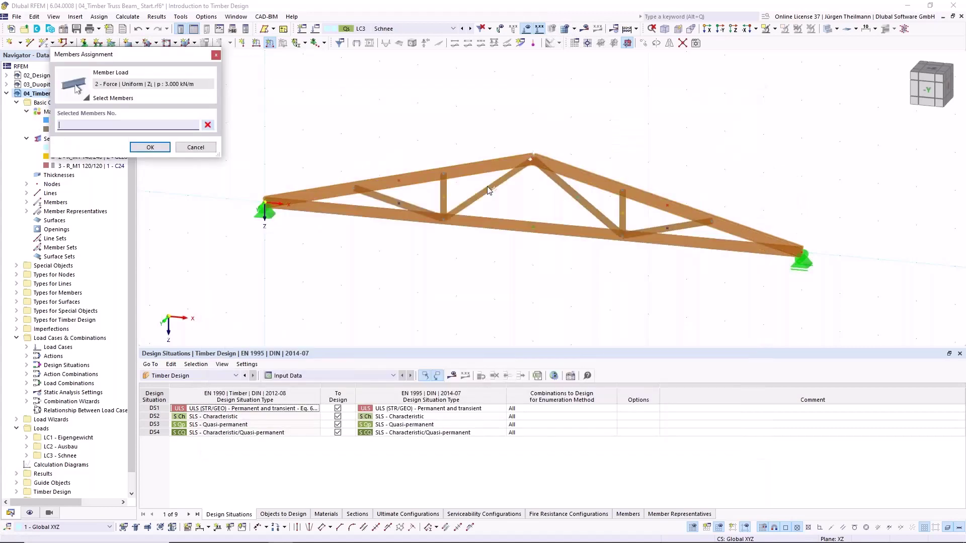
pyautogui.click(399, 181)
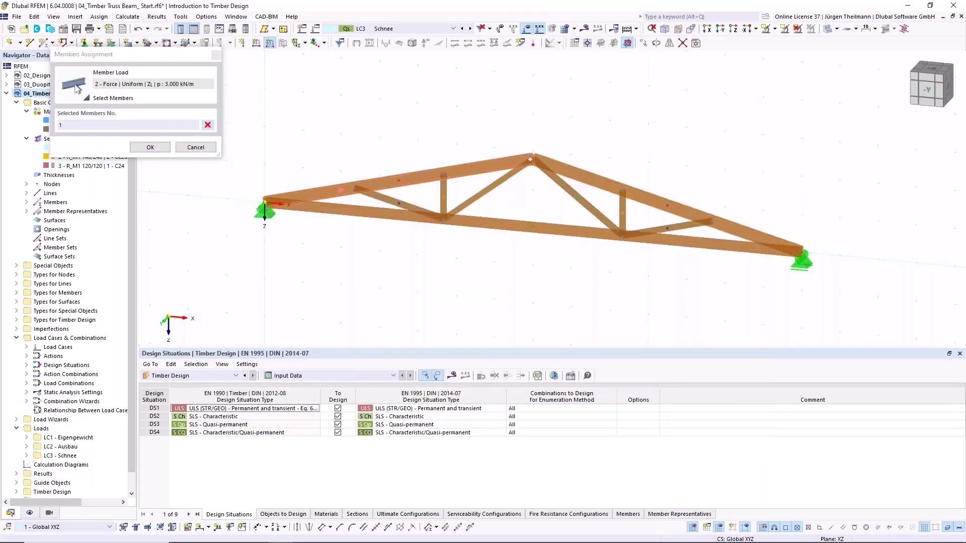
pyautogui.click(591, 181)
pyautogui.click(150, 147)
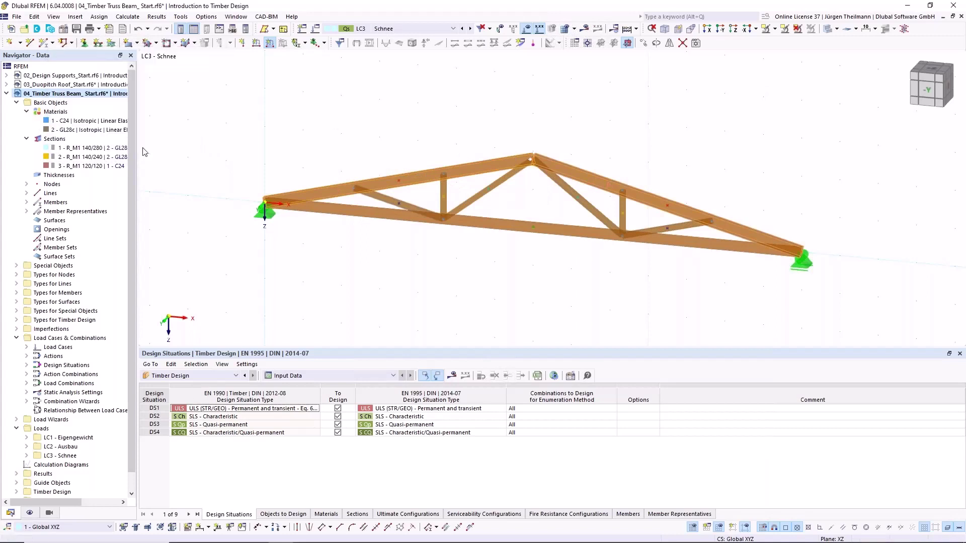
pyautogui.doubleClick(383, 181)
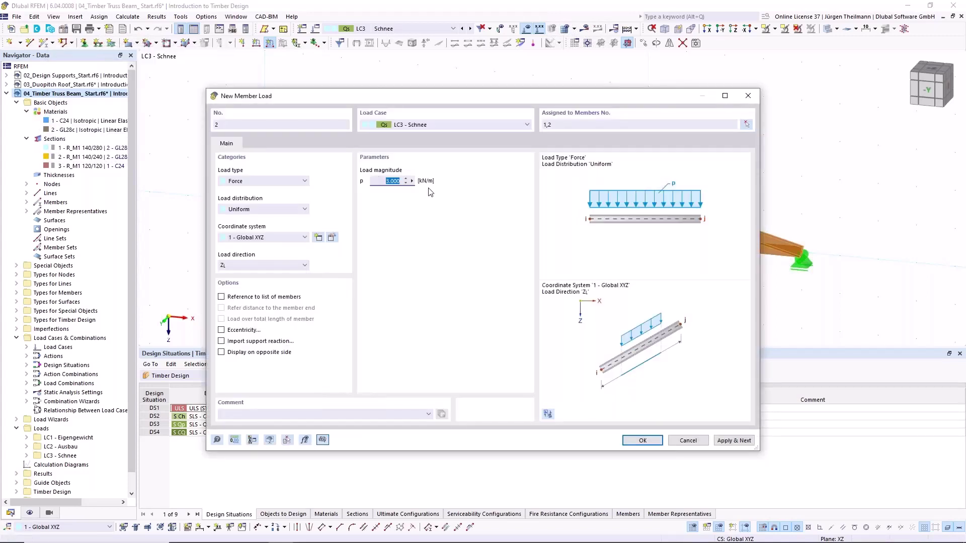
pyautogui.write('3,5')
pyautogui.click(272, 265)
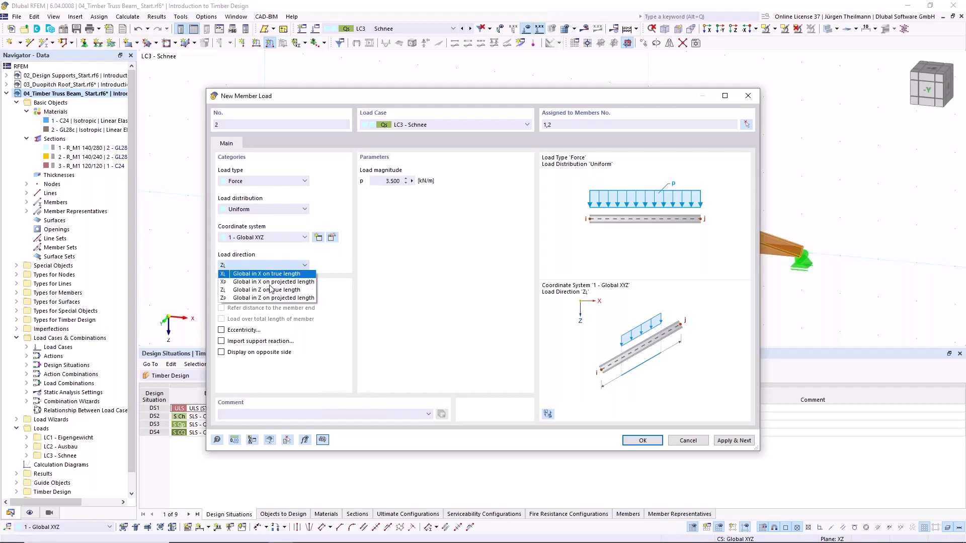
pyautogui.click(273, 297)
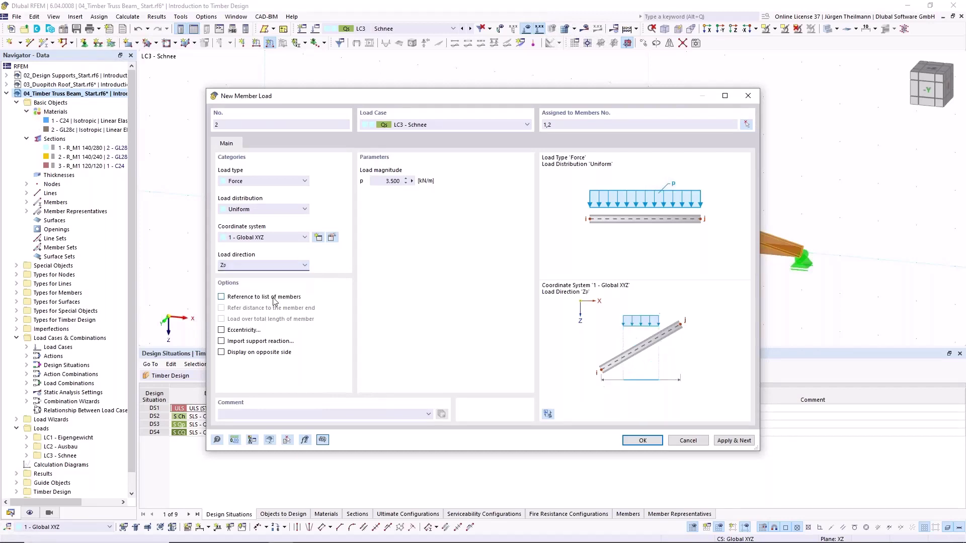
pyautogui.click(643, 440)
pyautogui.click(525, 296)
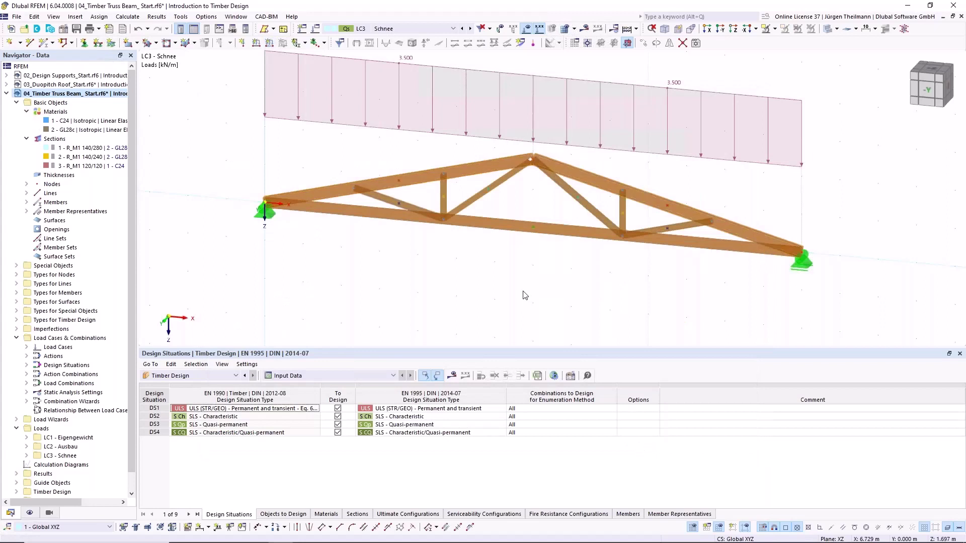
# Run the timber design calculation
pyautogui.scroll(-3, 525, 296)
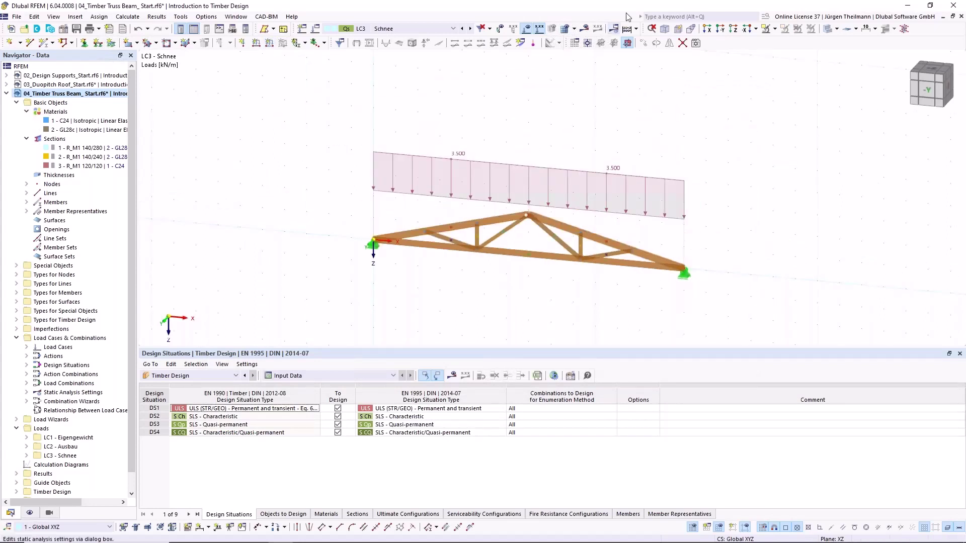
pyautogui.click(636, 29)
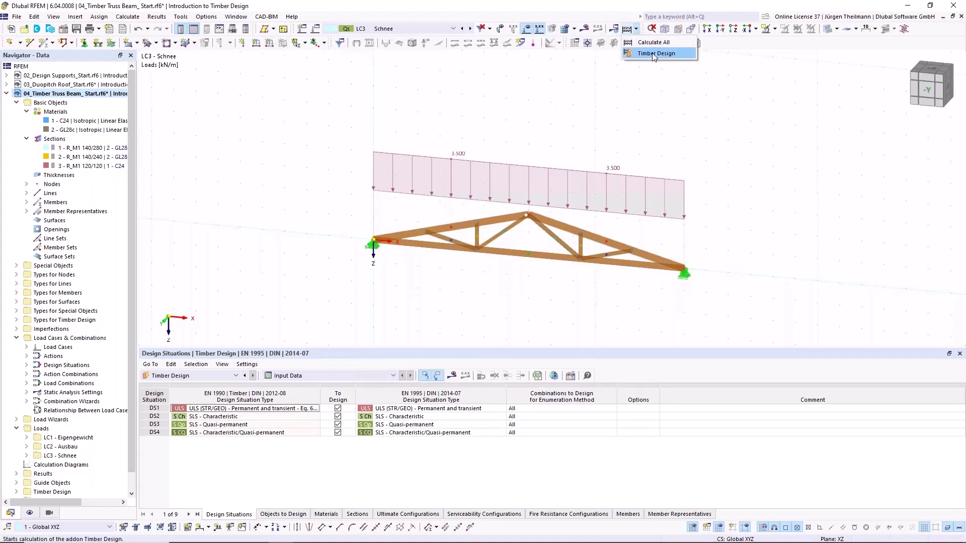
pyautogui.click(654, 55)
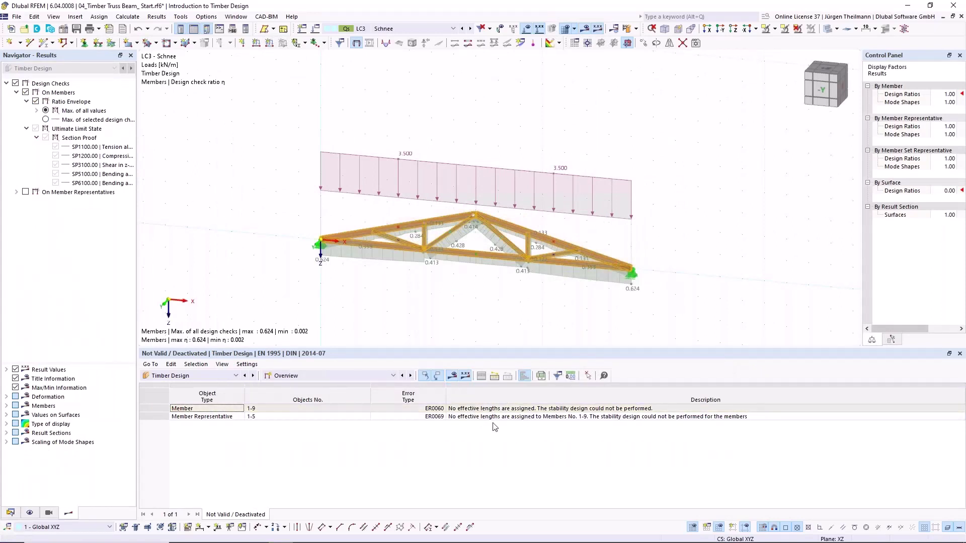
# Show the Objects to Design table listing members 1–9 as not designed for missing effective lengths
pyautogui.click(393, 377)
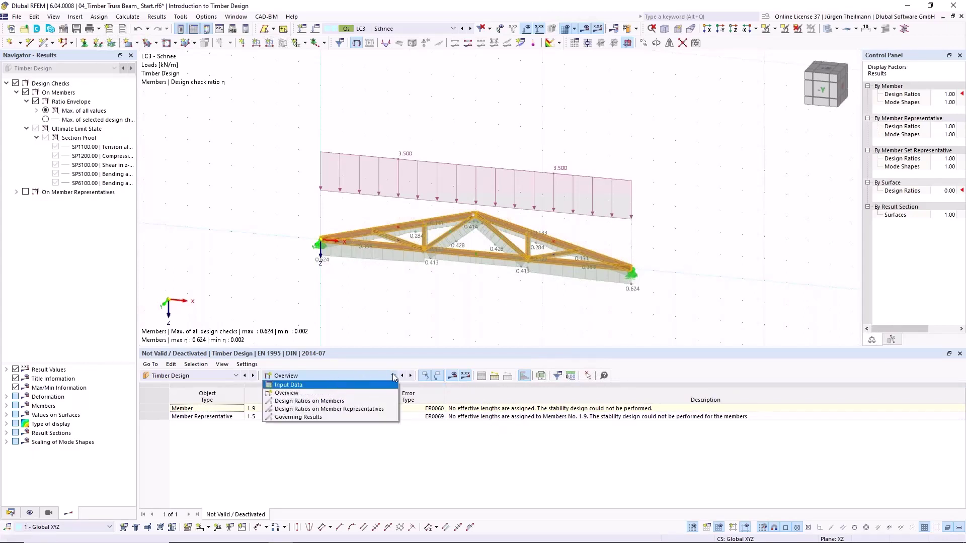
pyautogui.click(386, 386)
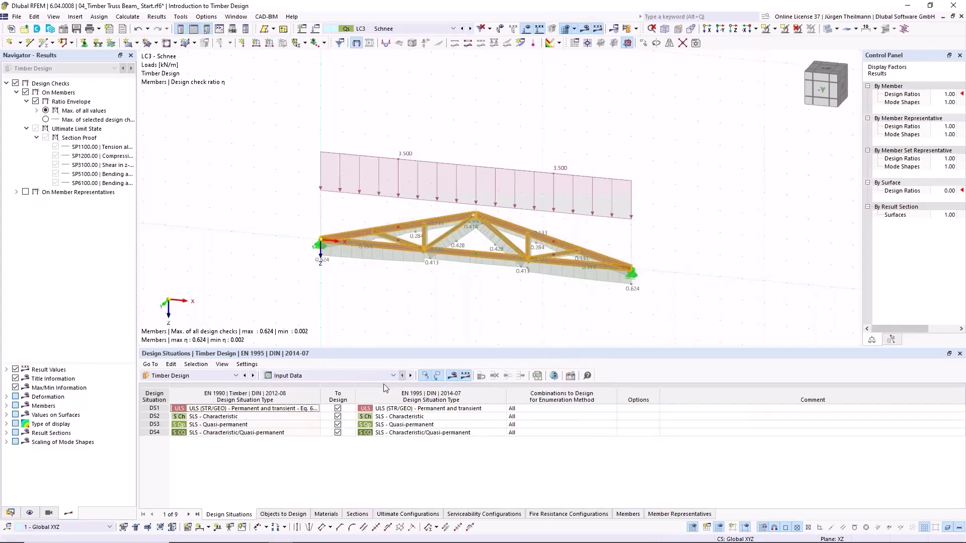
pyautogui.click(291, 514)
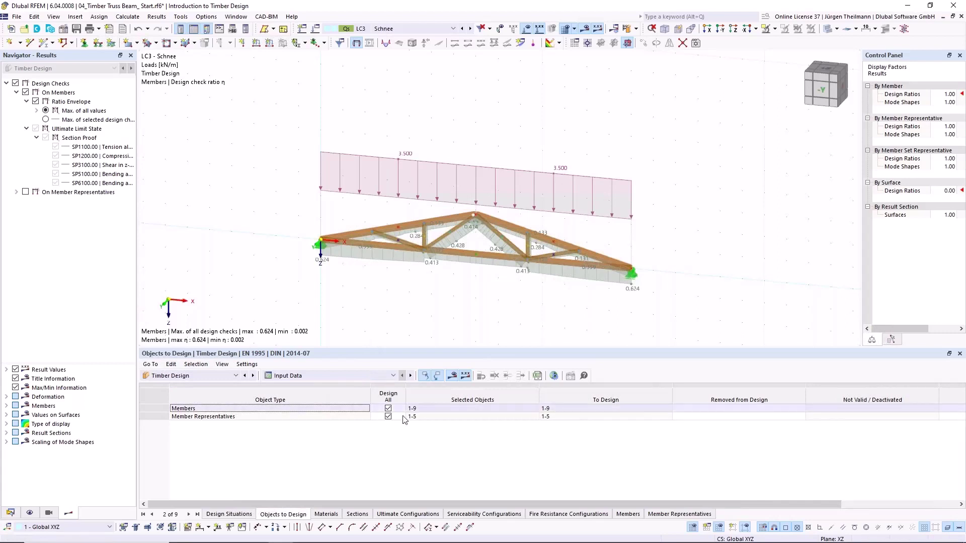
pyautogui.click(410, 376)
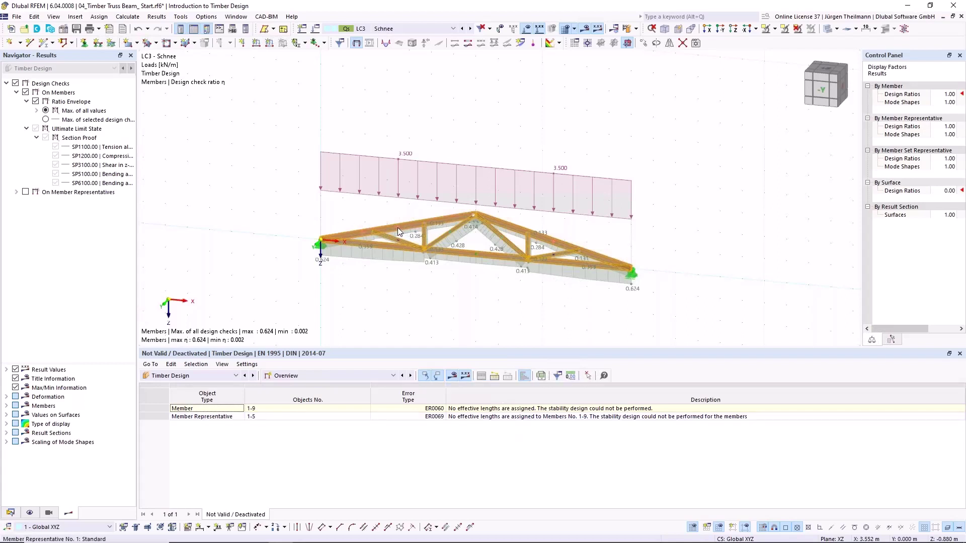
pyautogui.scroll(5, 398, 227)
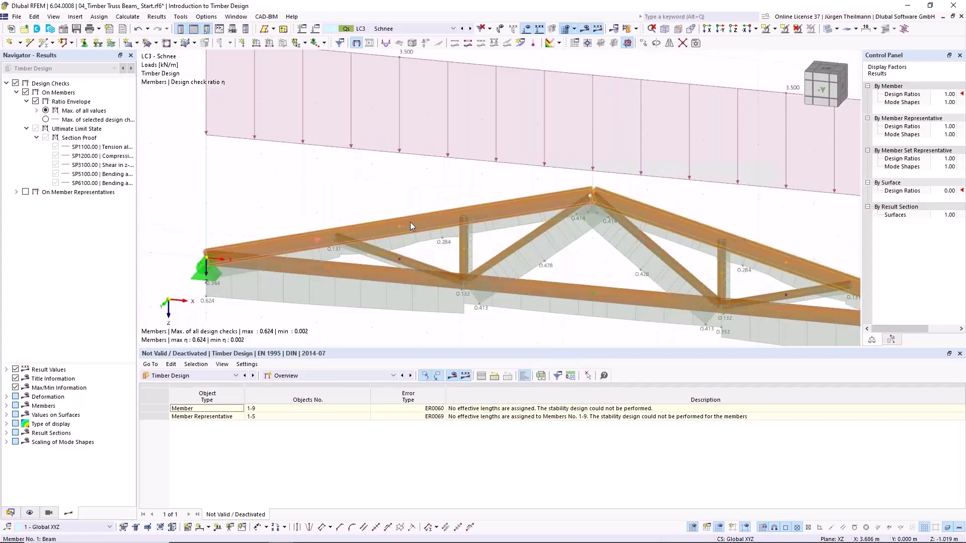
# Assign effective length set 1 - Standard to top chord members 1 and 2
pyautogui.doubleClick(410, 225)
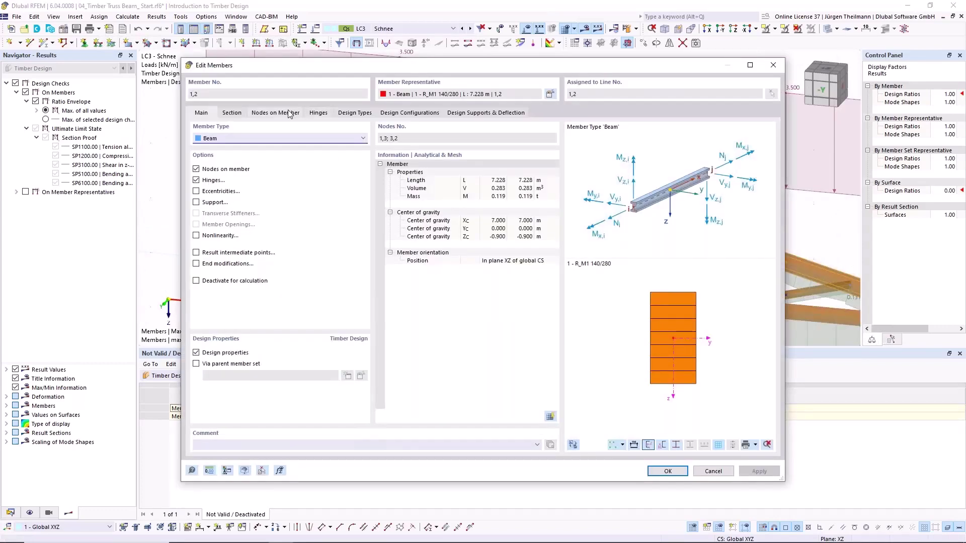
pyautogui.click(343, 112)
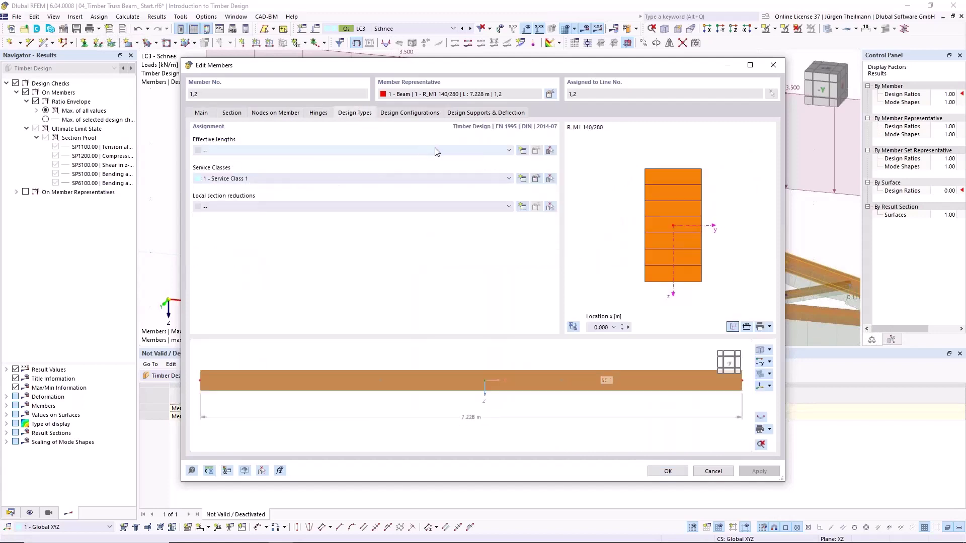
pyautogui.click(509, 151)
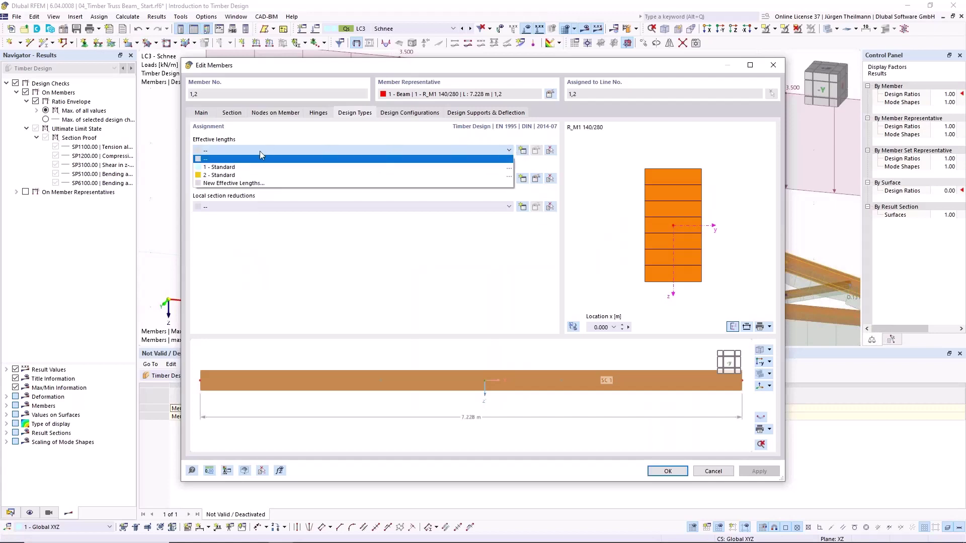
pyautogui.click(209, 168)
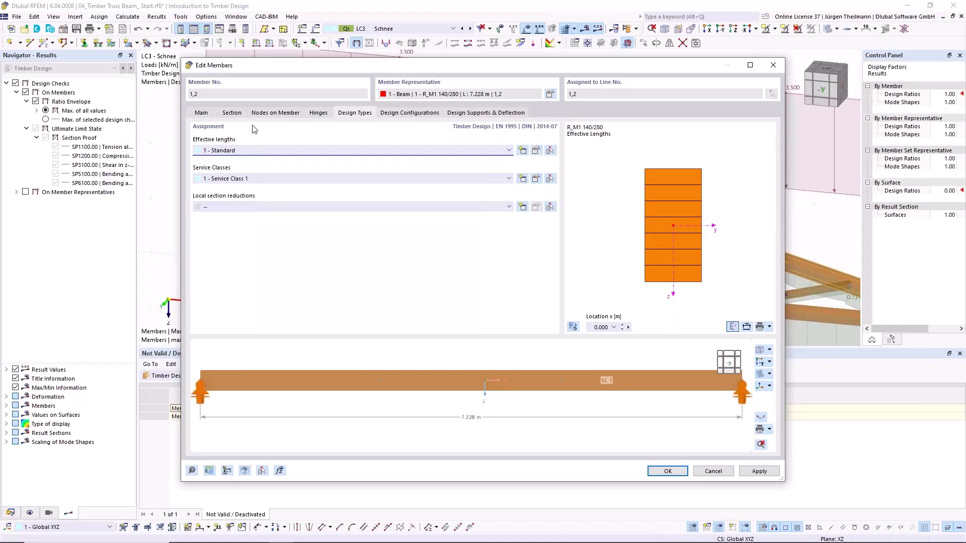
pyautogui.click(537, 153)
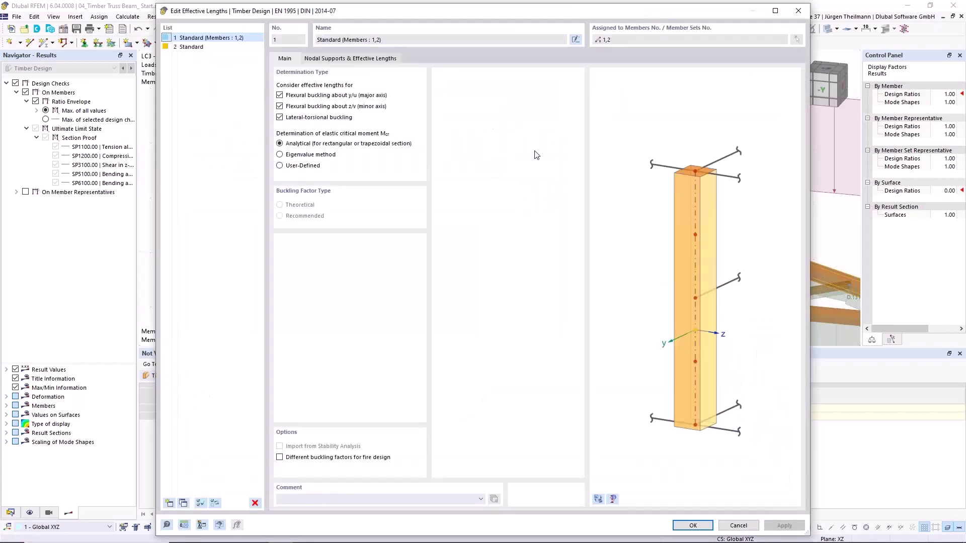
# Set Lcr,y/u to 7.000 m by measuring between two model points
pyautogui.click(355, 59)
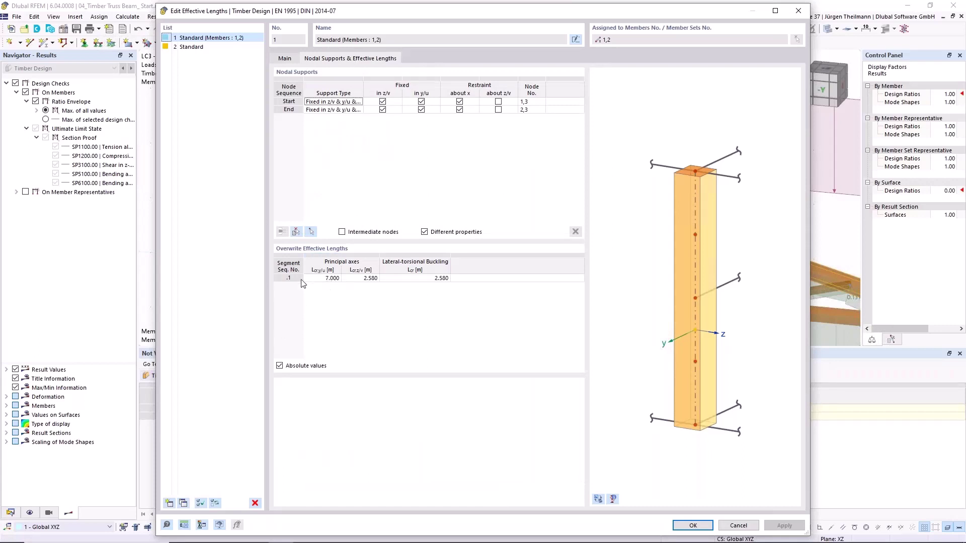
pyautogui.click(328, 279)
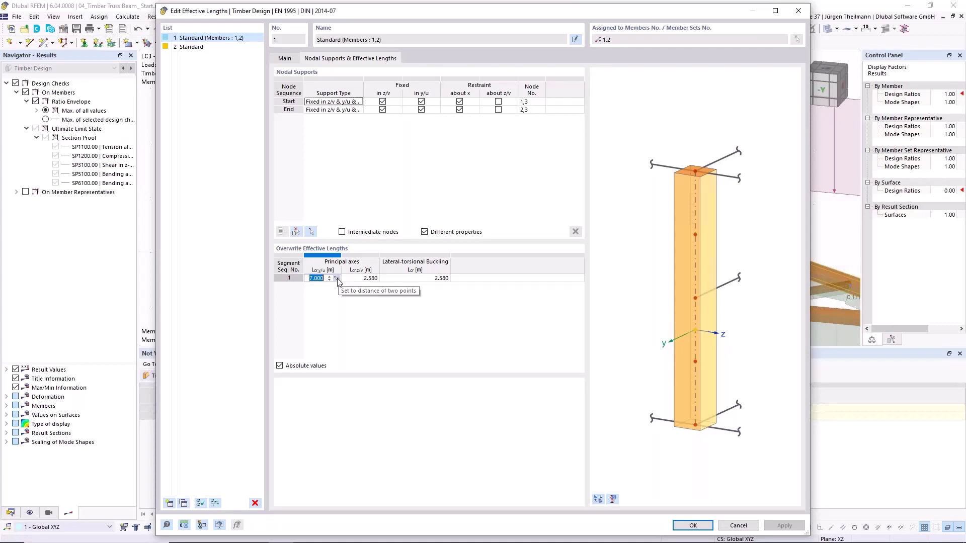
pyautogui.click(337, 278)
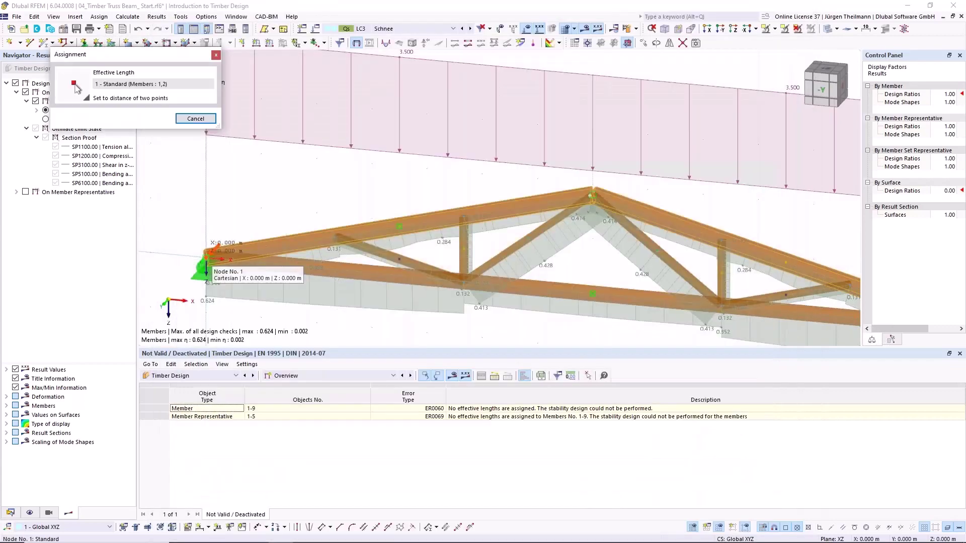
pyautogui.click(207, 256)
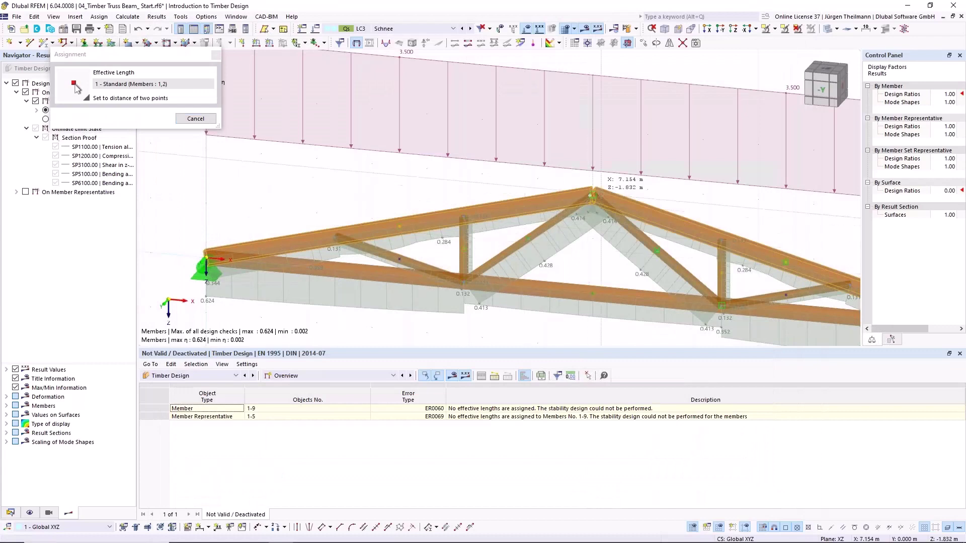
pyautogui.click(593, 195)
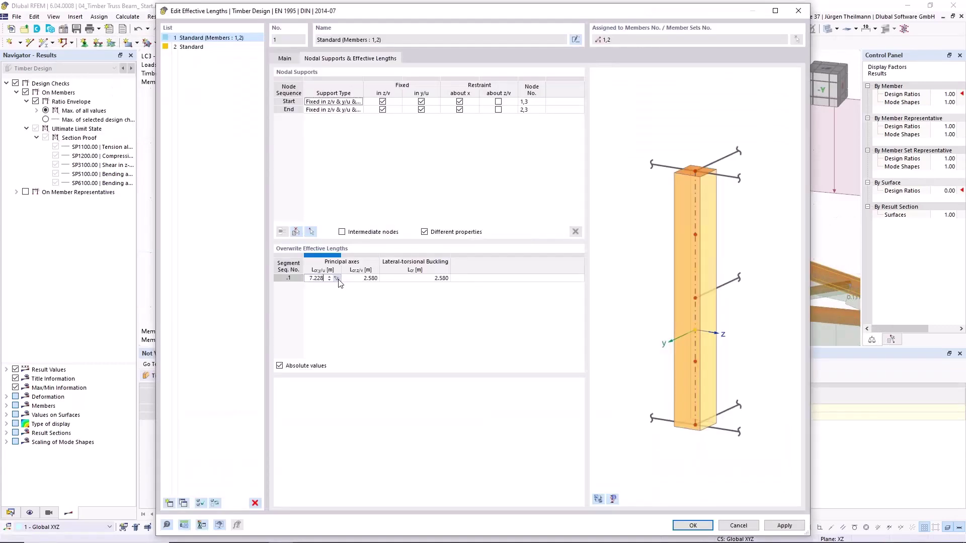
pyautogui.click(337, 279)
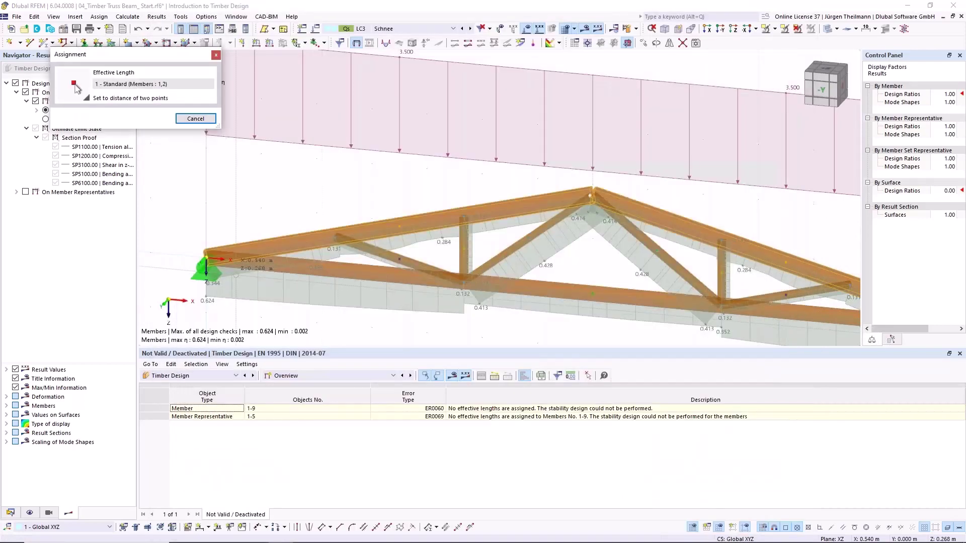
pyautogui.click(206, 258)
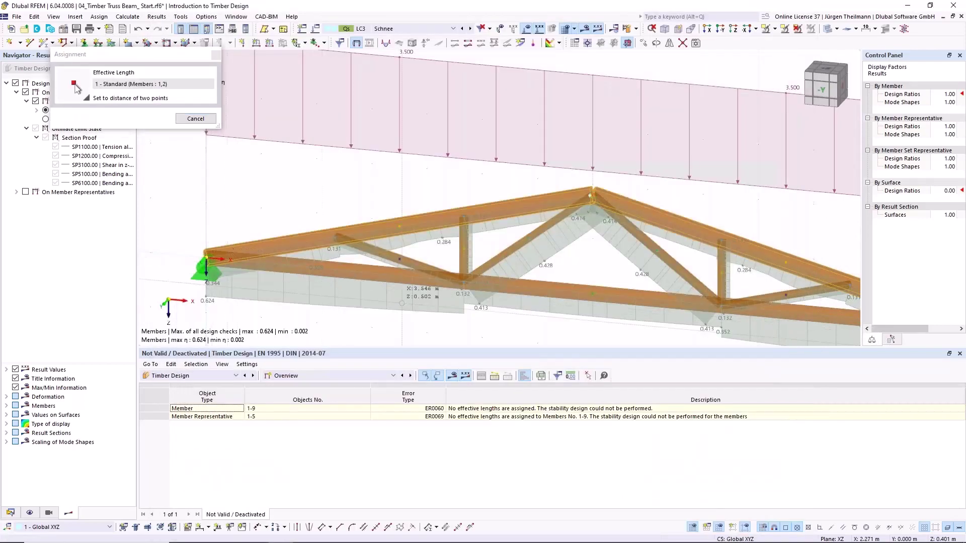
pyautogui.click(592, 293)
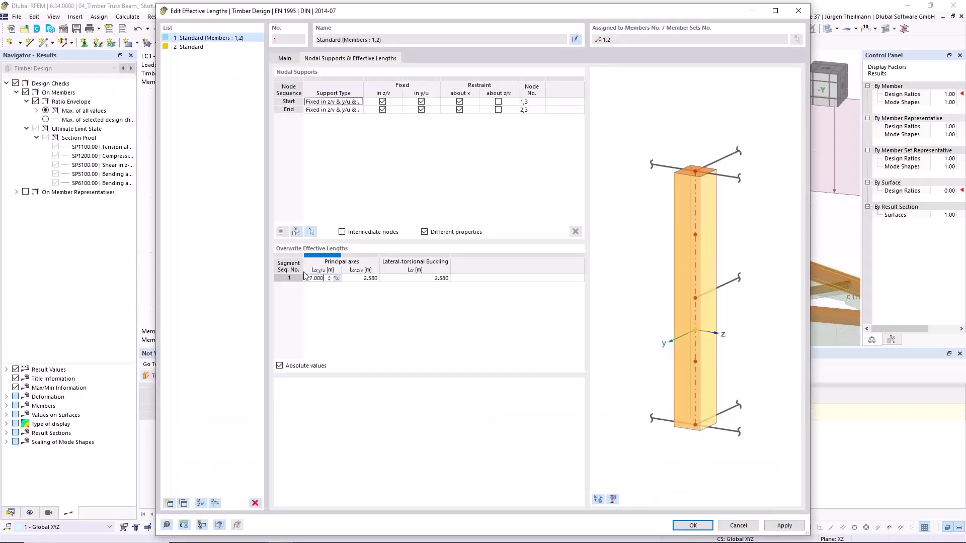
pyautogui.click(419, 278)
pyautogui.click(281, 366)
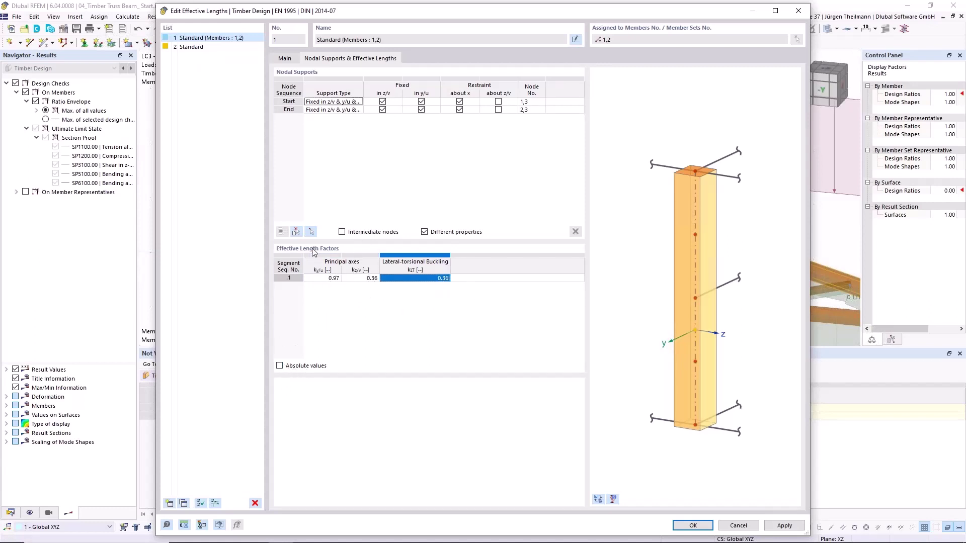
pyautogui.click(280, 366)
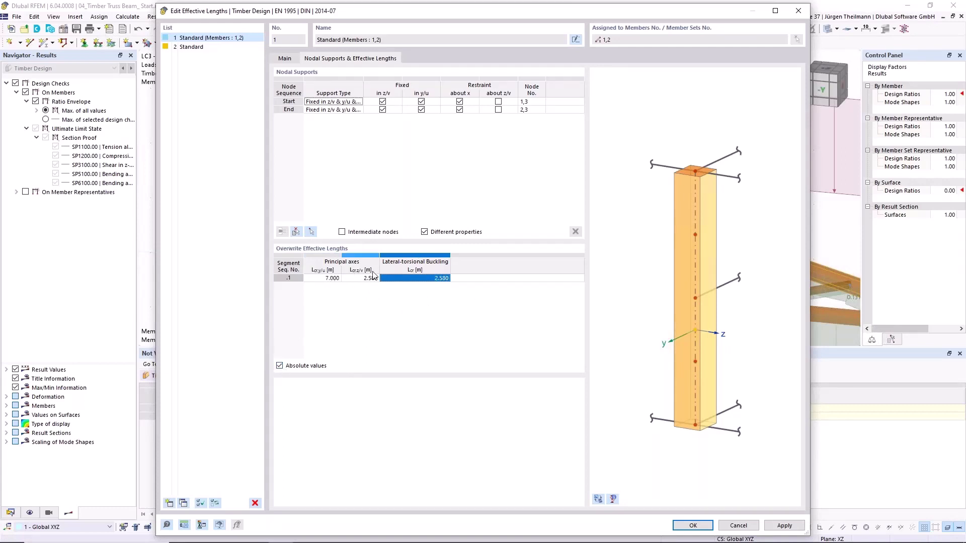
# Add the comment 'Upper girder' to set 1 and accept deleting existing design results
pyautogui.click(287, 59)
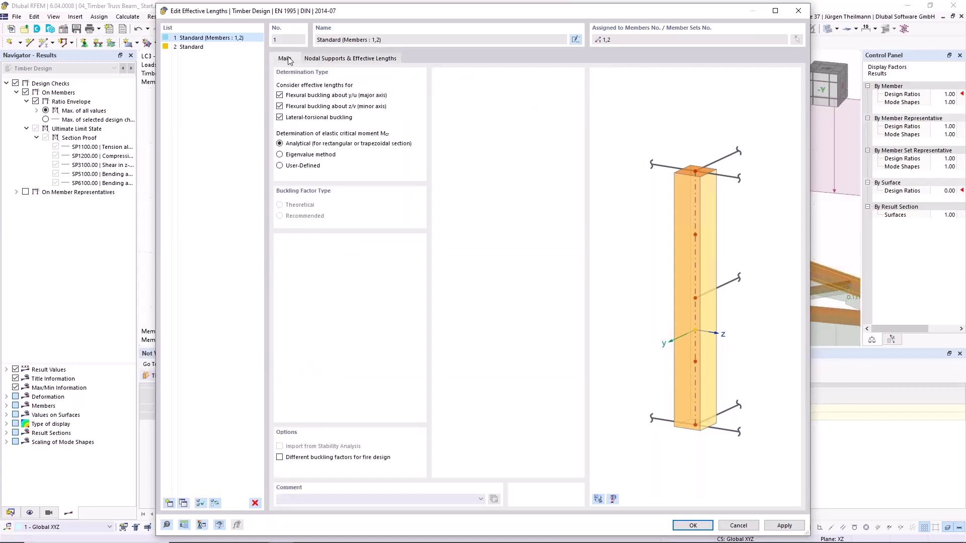
pyautogui.click(332, 498)
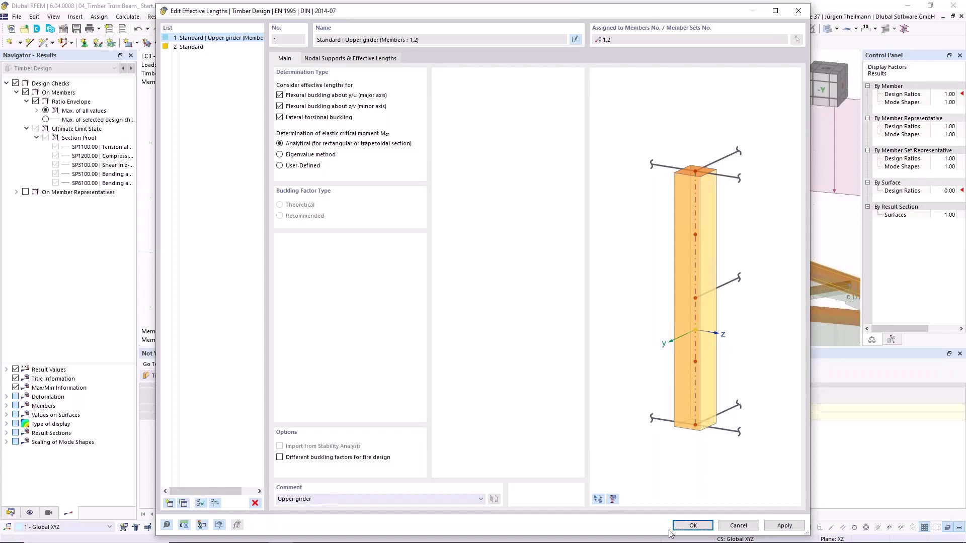
pyautogui.click(690, 526)
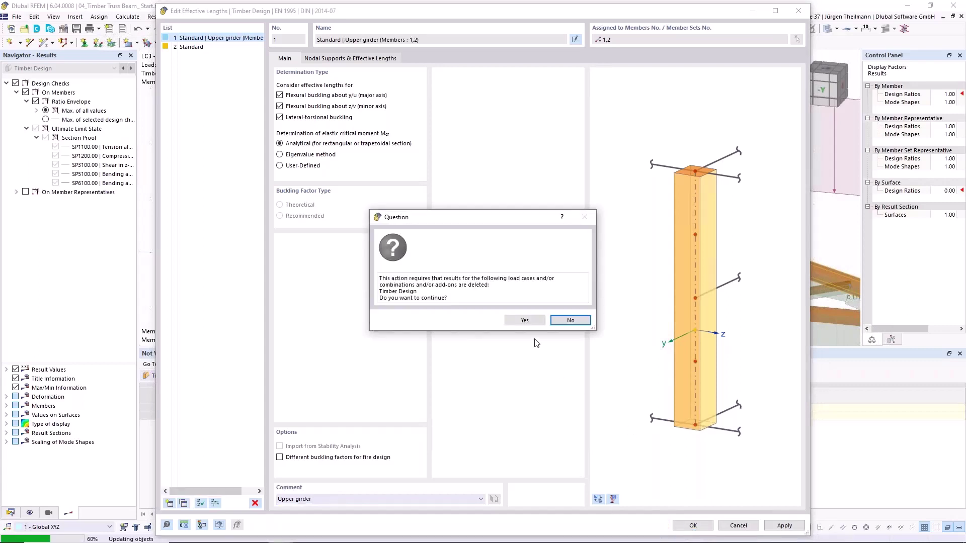
pyautogui.click(534, 322)
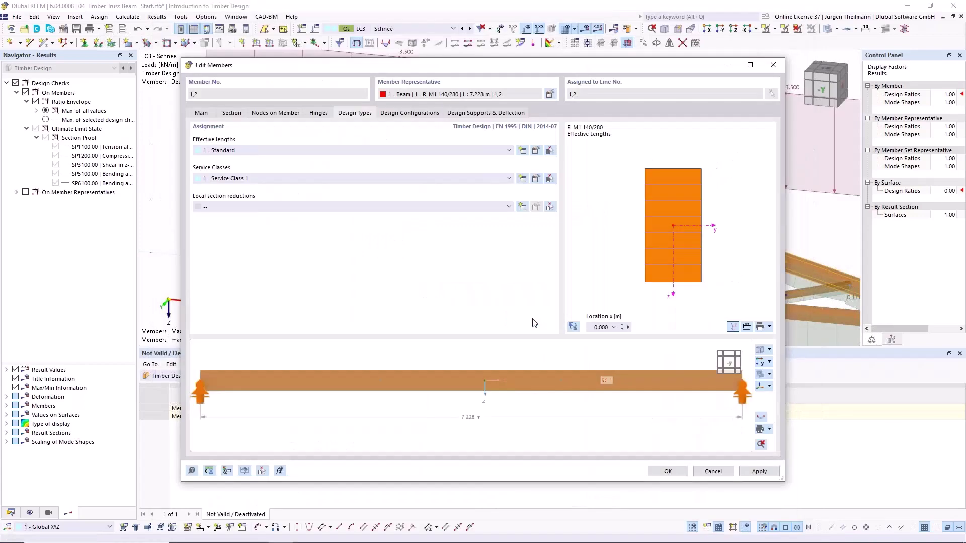
pyautogui.click(674, 476)
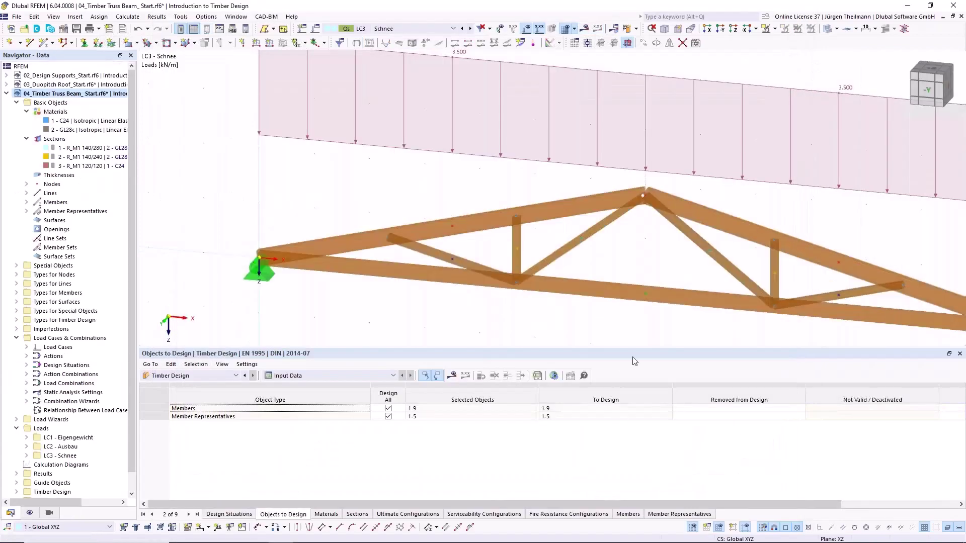
# Give bottom chord member 3 effective length set 2 - Standard with the comment 'Lower girder'
pyautogui.doubleClick(623, 301)
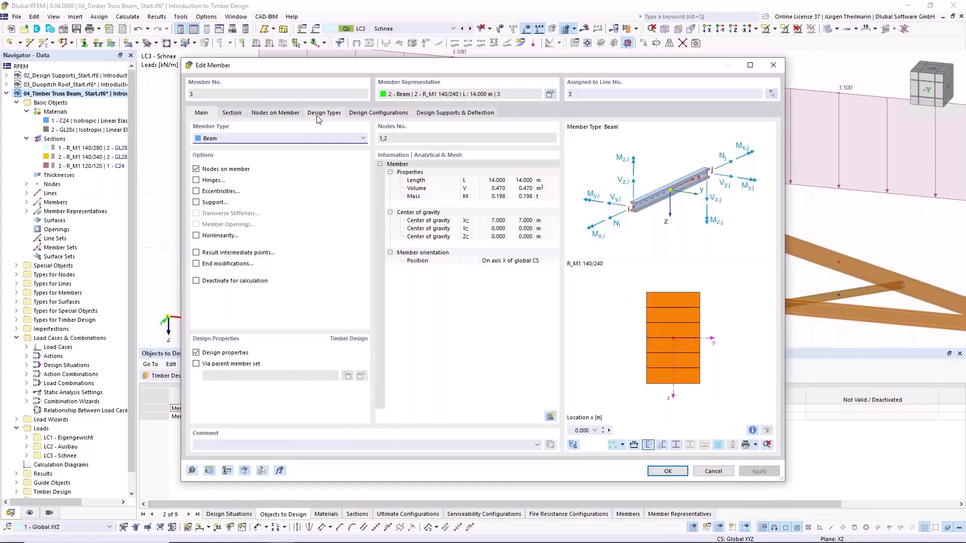
pyautogui.click(319, 113)
pyautogui.click(294, 150)
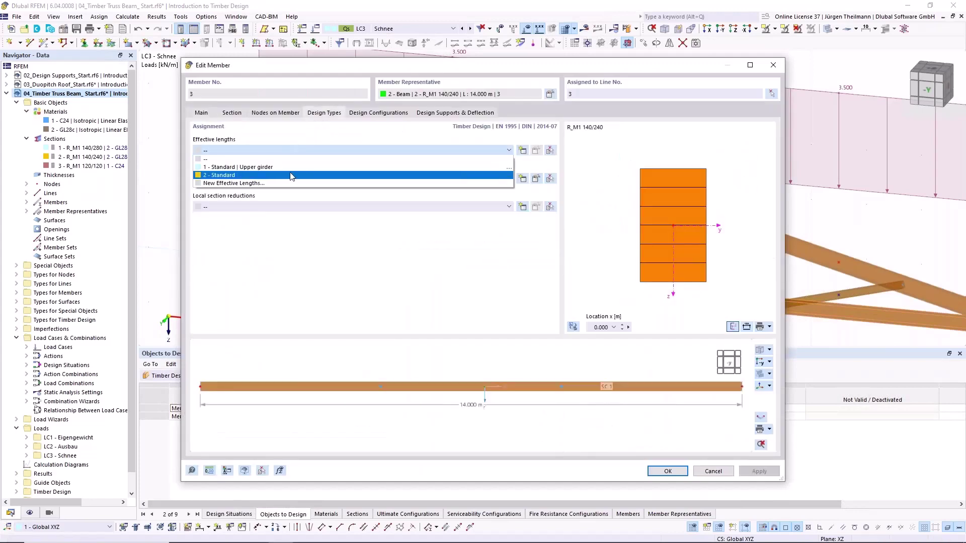
pyautogui.click(284, 176)
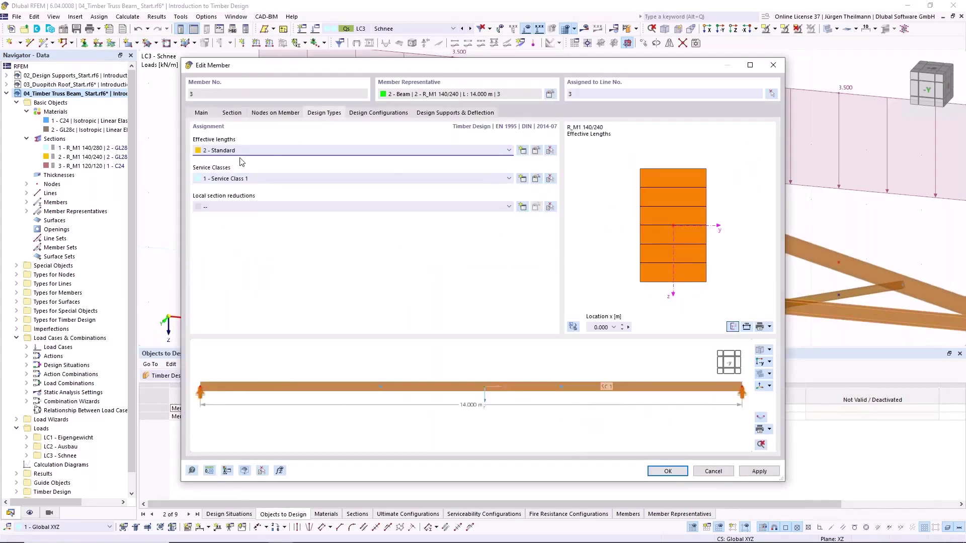
pyautogui.click(536, 151)
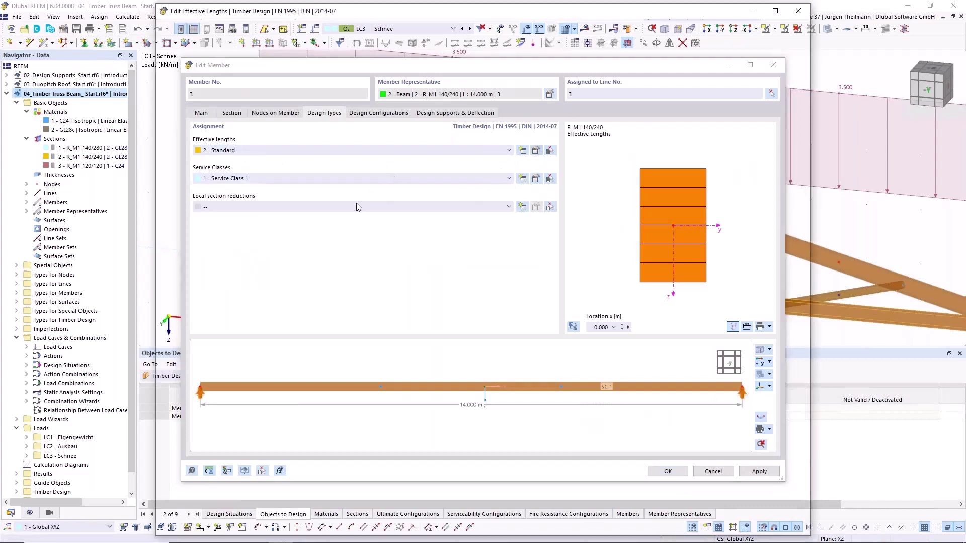
pyautogui.click(318, 501)
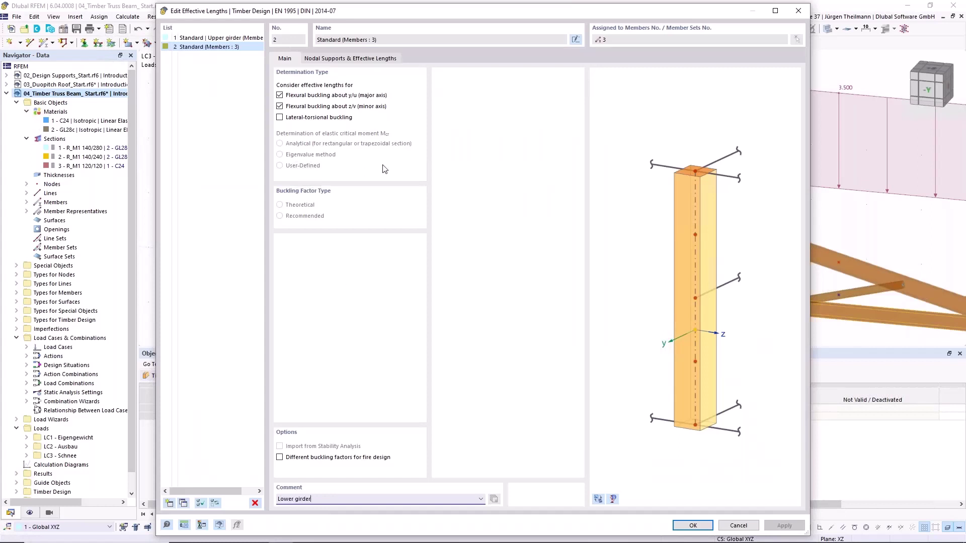
pyautogui.click(381, 59)
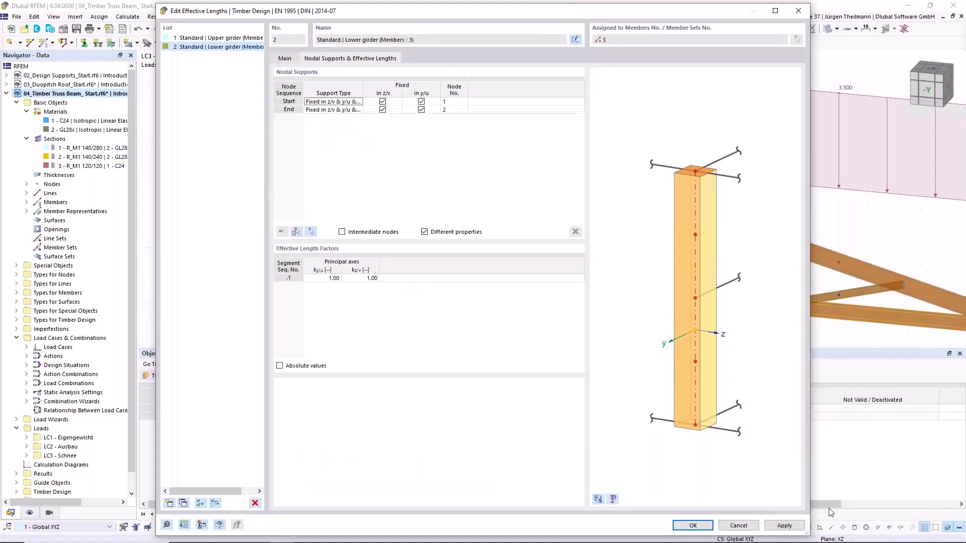
pyautogui.click(710, 527)
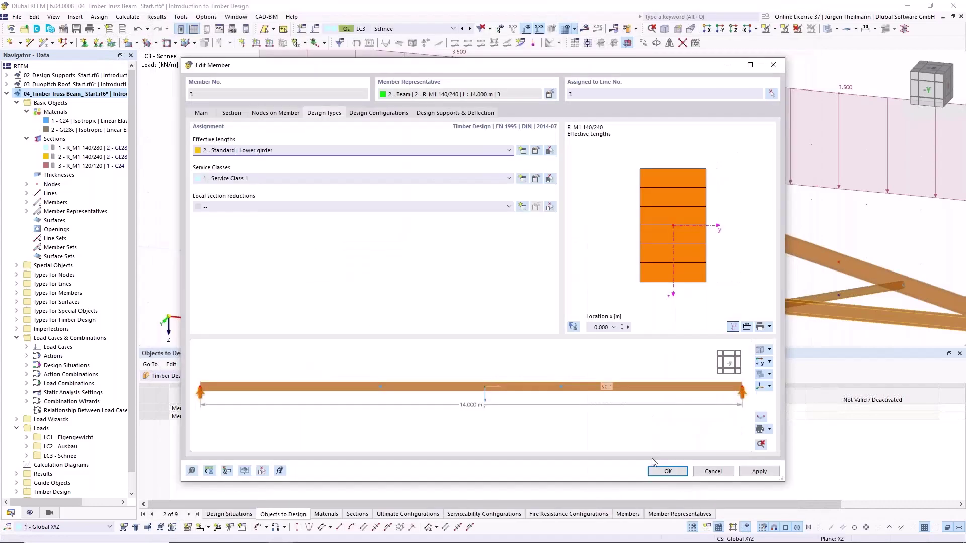
pyautogui.click(666, 472)
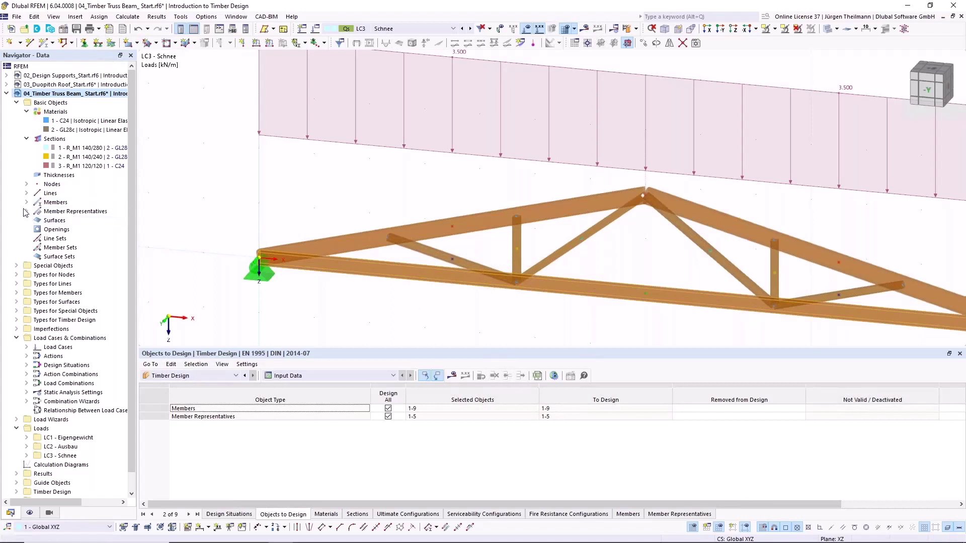
# Select truss member representatives 3, 4 and 5
pyautogui.click(26, 211)
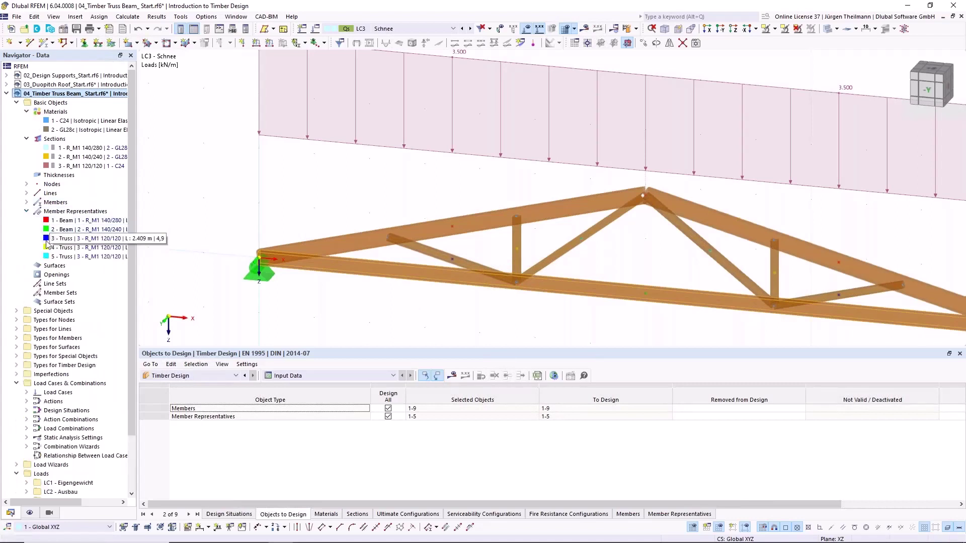
pyautogui.click(46, 240)
pyautogui.keyDown('ctrl'); pyautogui.click(46, 246); pyautogui.keyUp('ctrl')
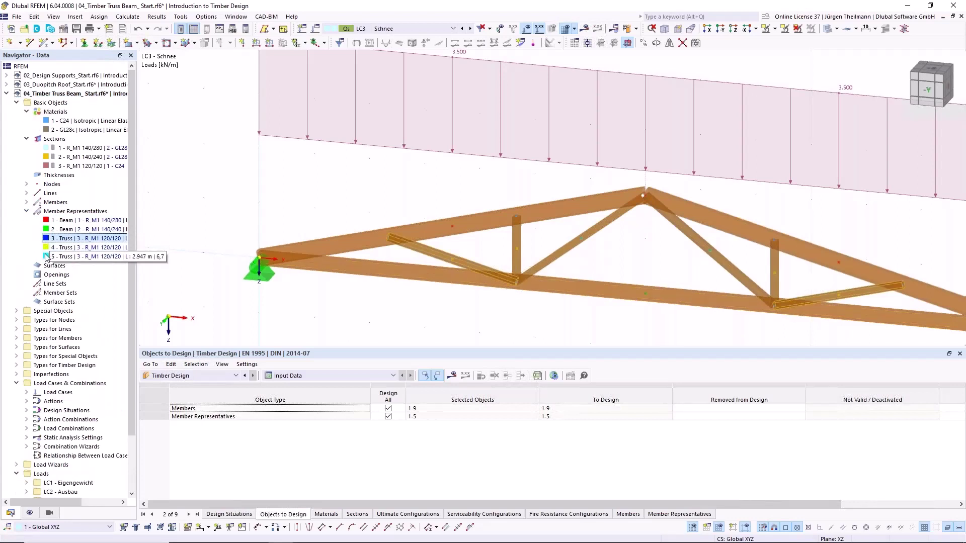
pyautogui.keyDown('ctrl'); pyautogui.click(59, 256); pyautogui.keyUp('ctrl')
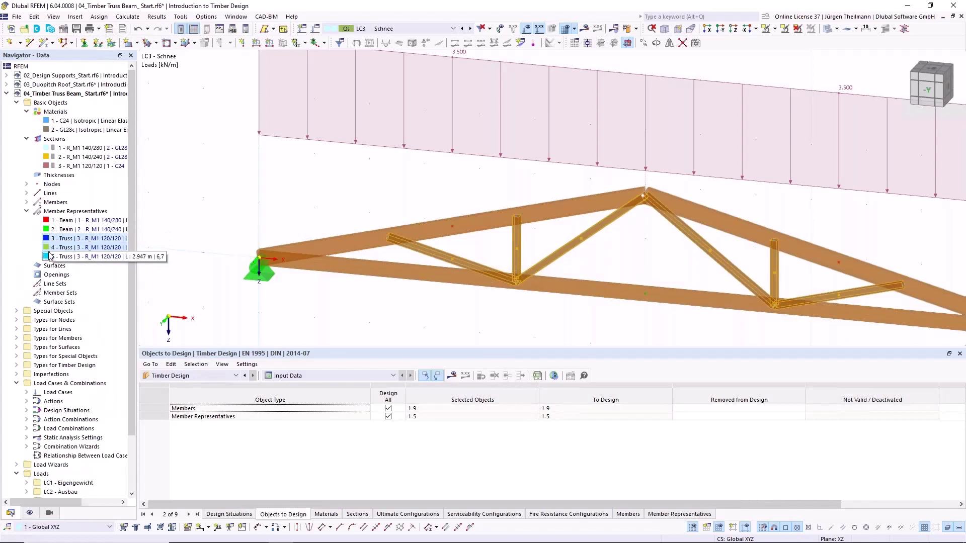
# Copy the Lower girder effective lengths as set 3 with the comment 'Truss members'
pyautogui.doubleClick(516, 234)
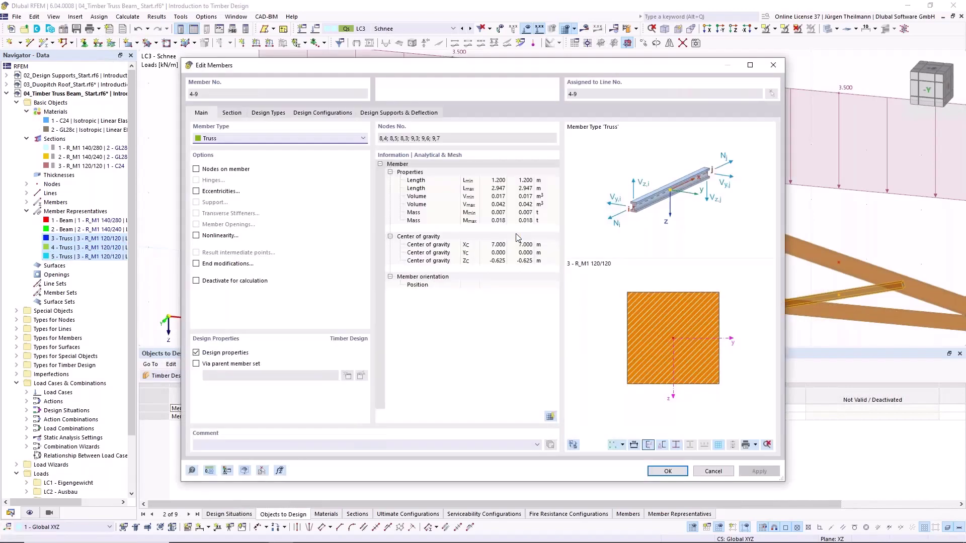
pyautogui.click(268, 113)
pyautogui.click(263, 151)
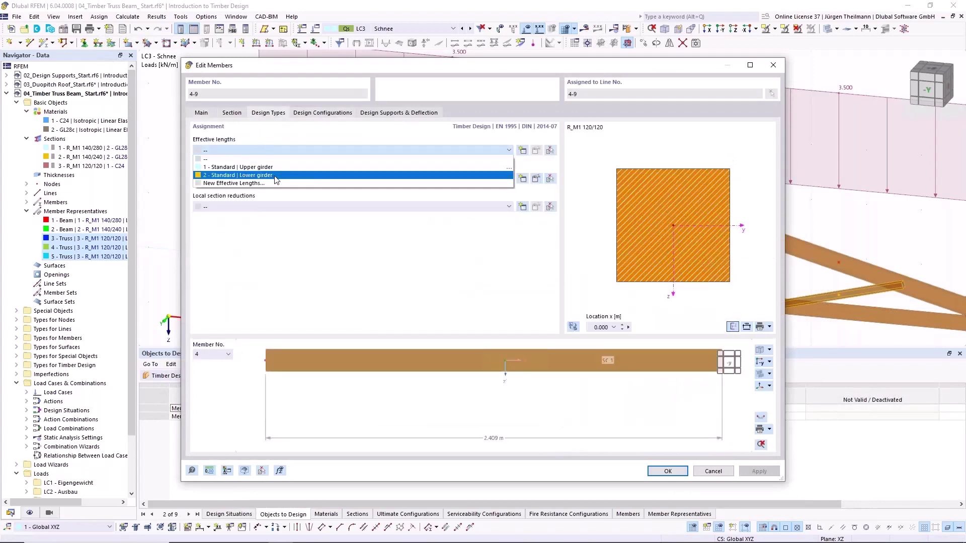
pyautogui.click(509, 175)
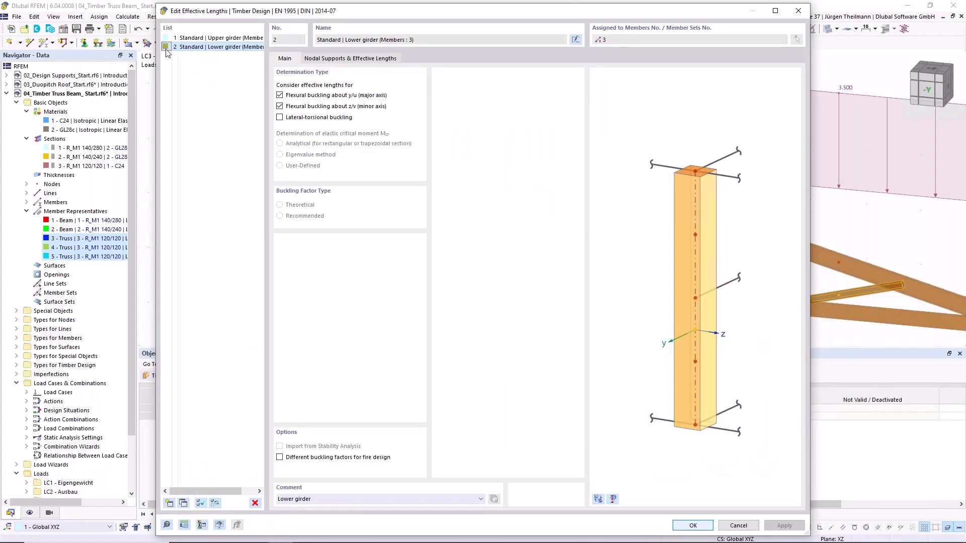
pyautogui.click(188, 503)
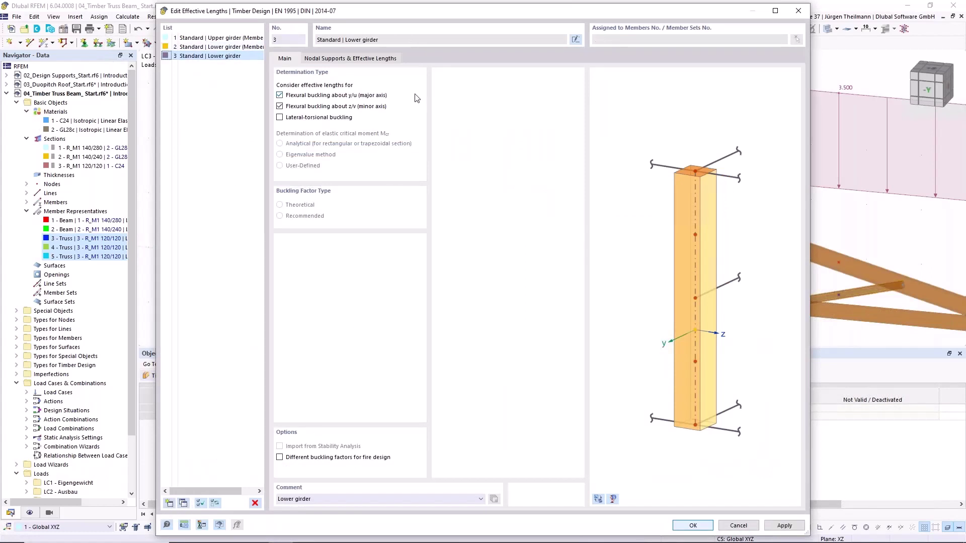
pyautogui.tripleClick(324, 500)
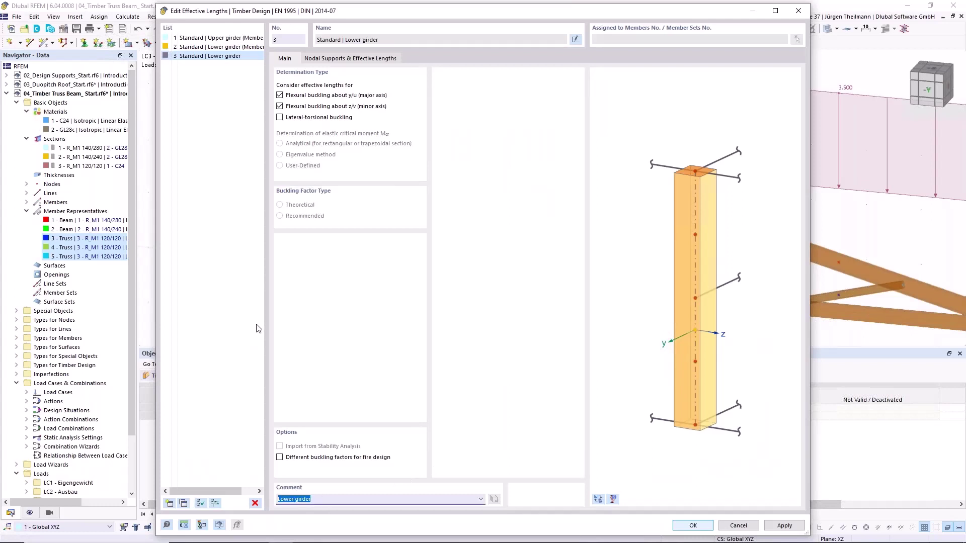
pyautogui.write('Truss members')
pyautogui.press('Tab')
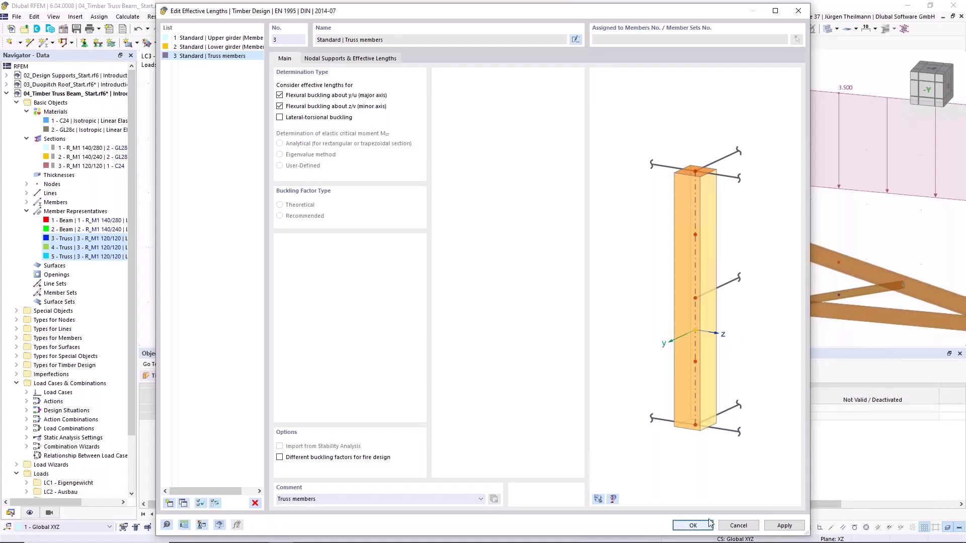
pyautogui.click(693, 525)
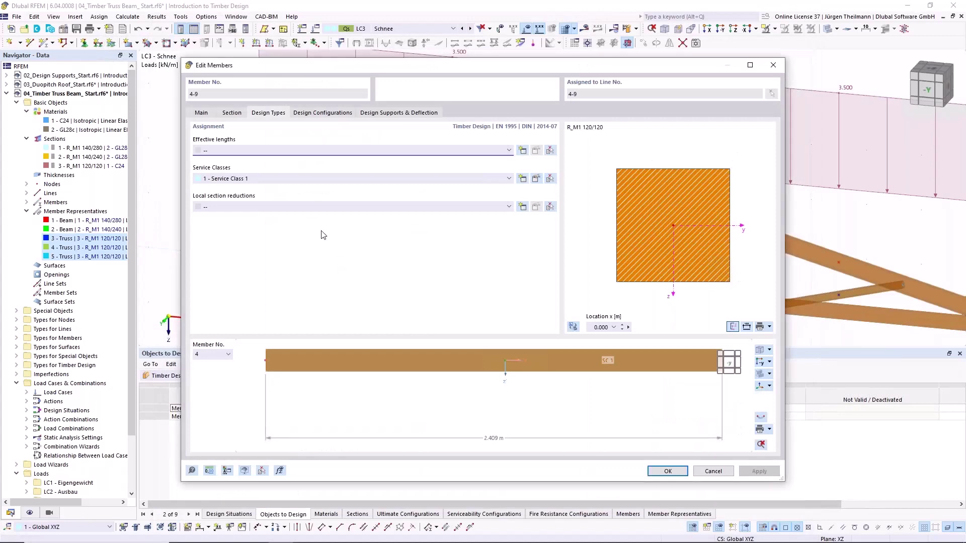
# Review the Truss members definition and cancel the member edits without assigning it
pyautogui.click(304, 150)
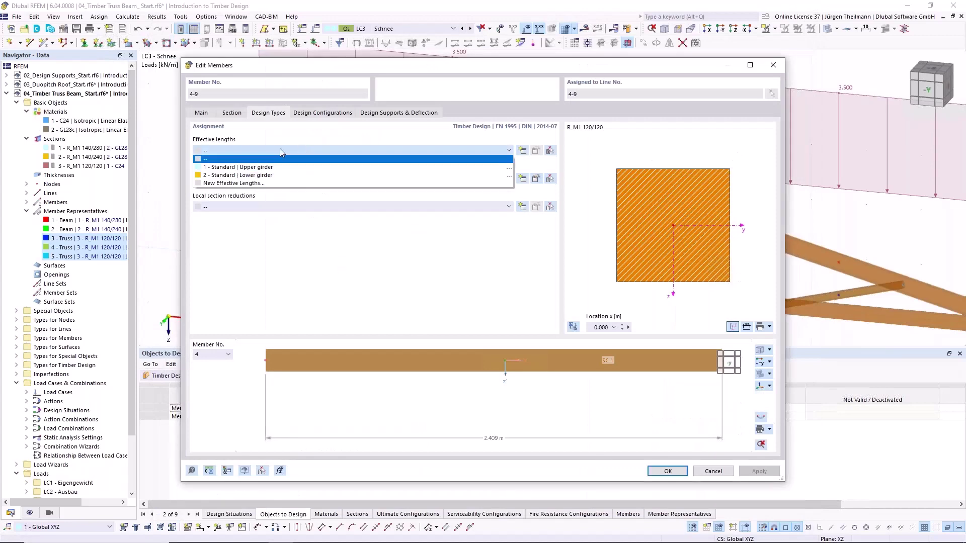
pyautogui.click(280, 150)
pyautogui.click(522, 151)
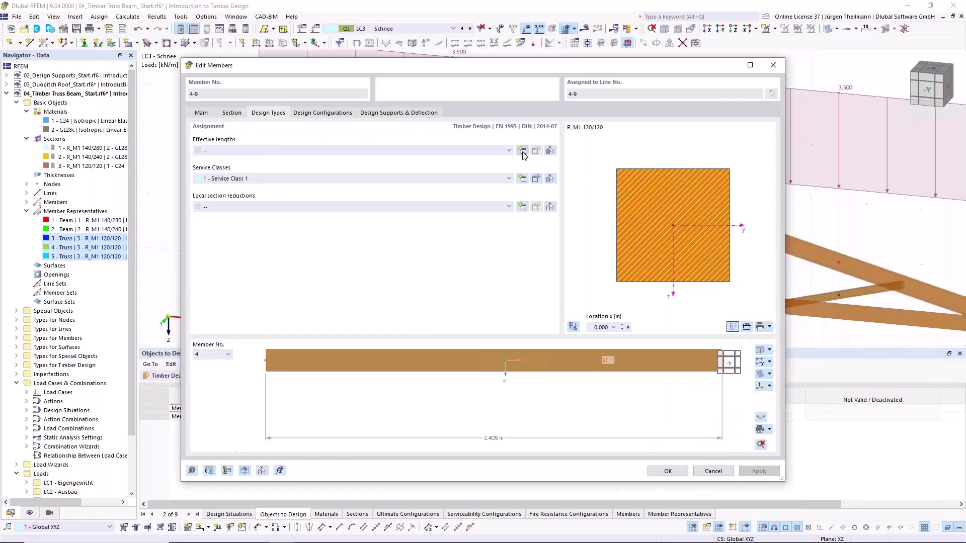
pyautogui.click(229, 55)
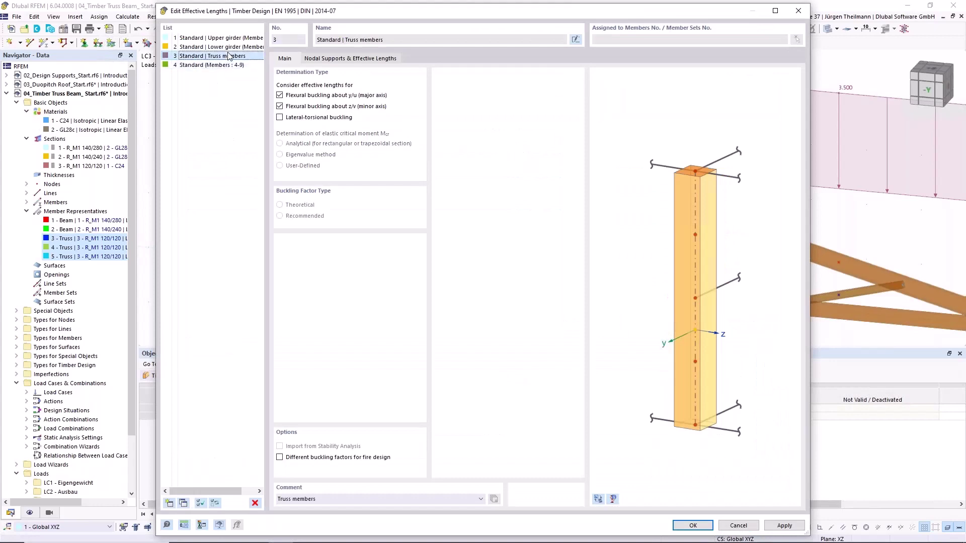
pyautogui.click(739, 526)
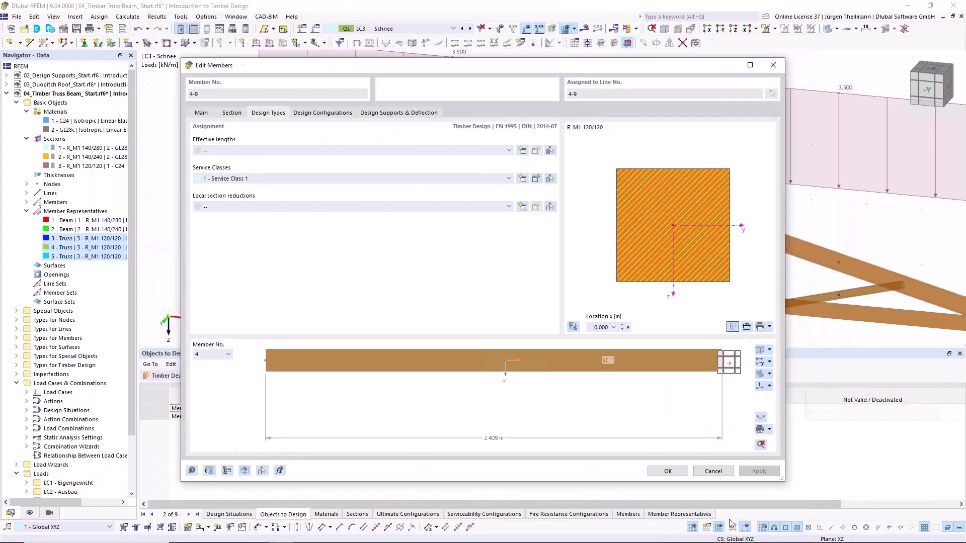
pyautogui.click(218, 151)
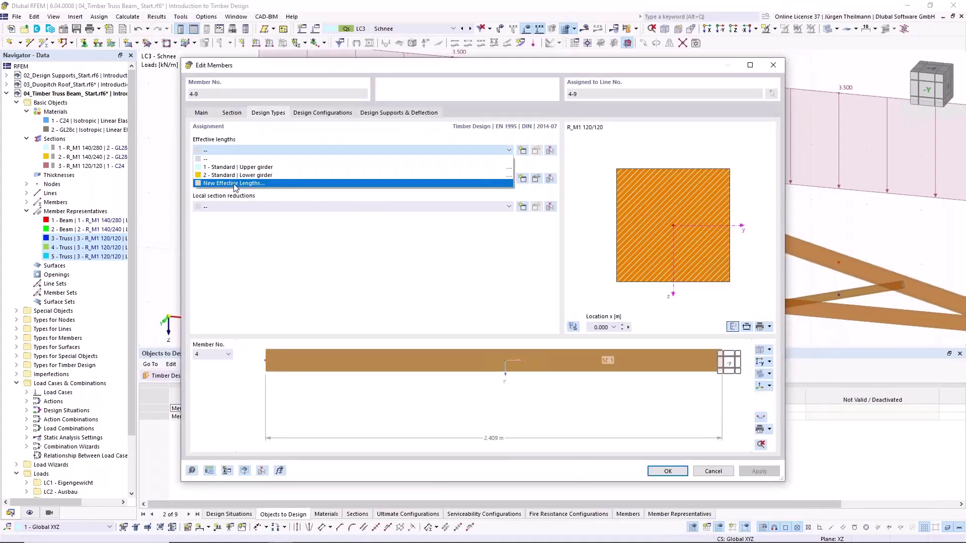
pyautogui.click(247, 152)
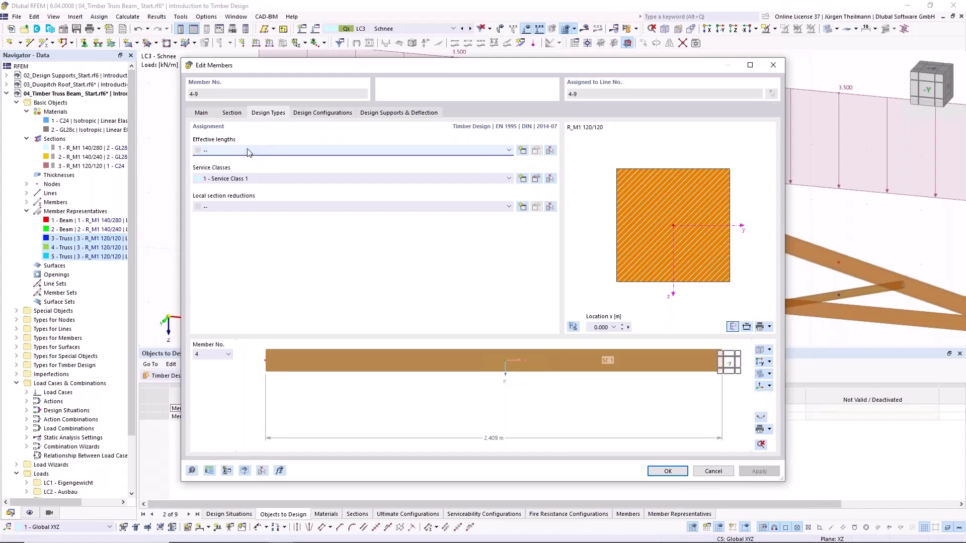
pyautogui.click(714, 472)
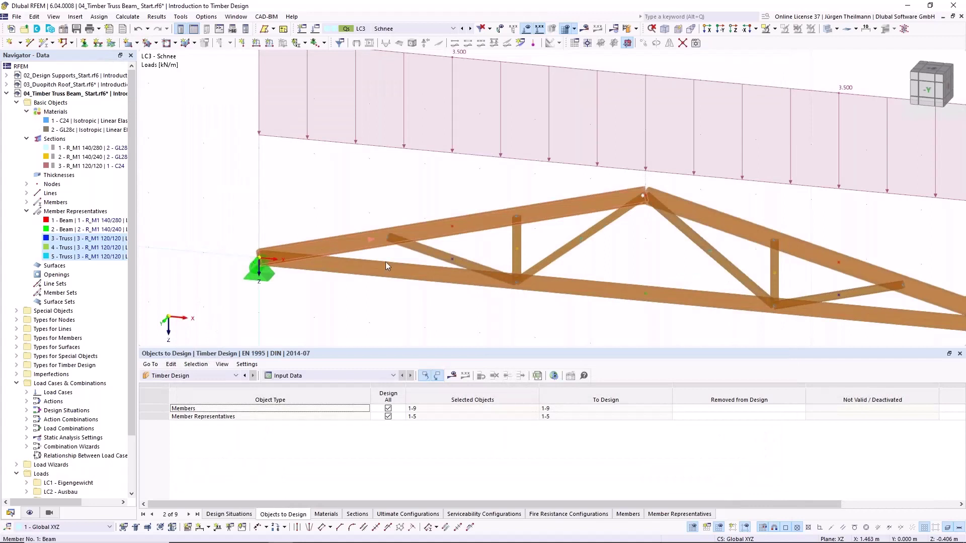
# Assign effective length set 3 'Standard | Truss members' to web members 4–9
pyautogui.click(46, 240)
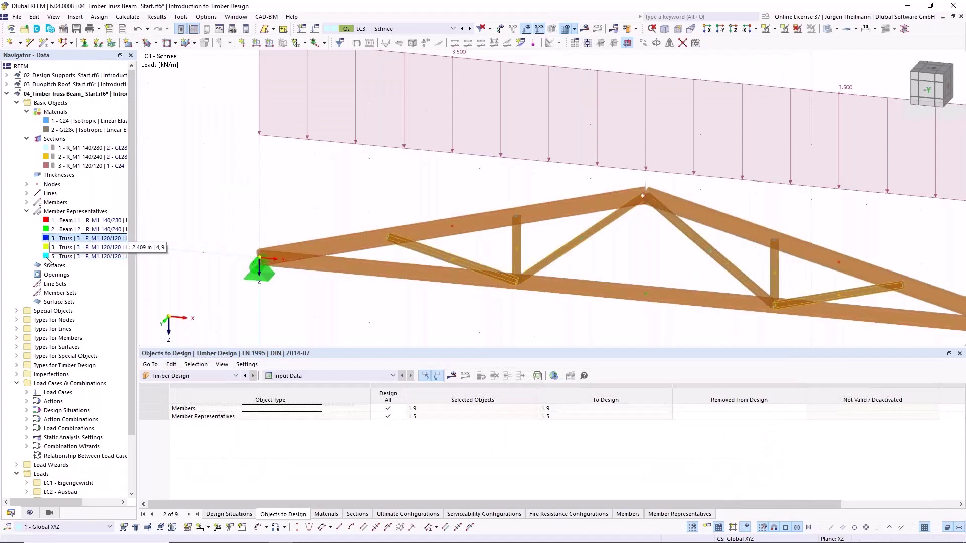
pyautogui.keyDown('shift'); pyautogui.click(55, 256); pyautogui.keyUp('shift')
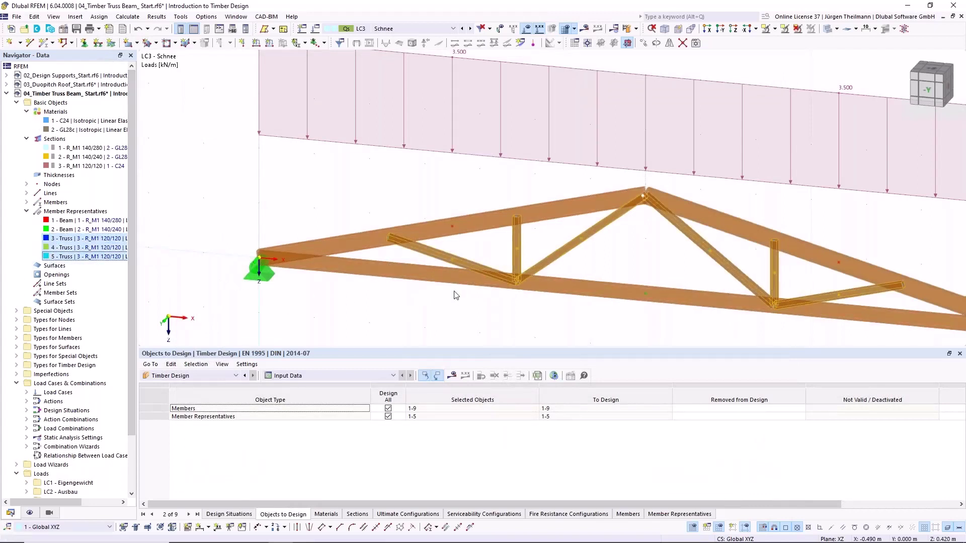
pyautogui.doubleClick(562, 258)
pyautogui.click(278, 112)
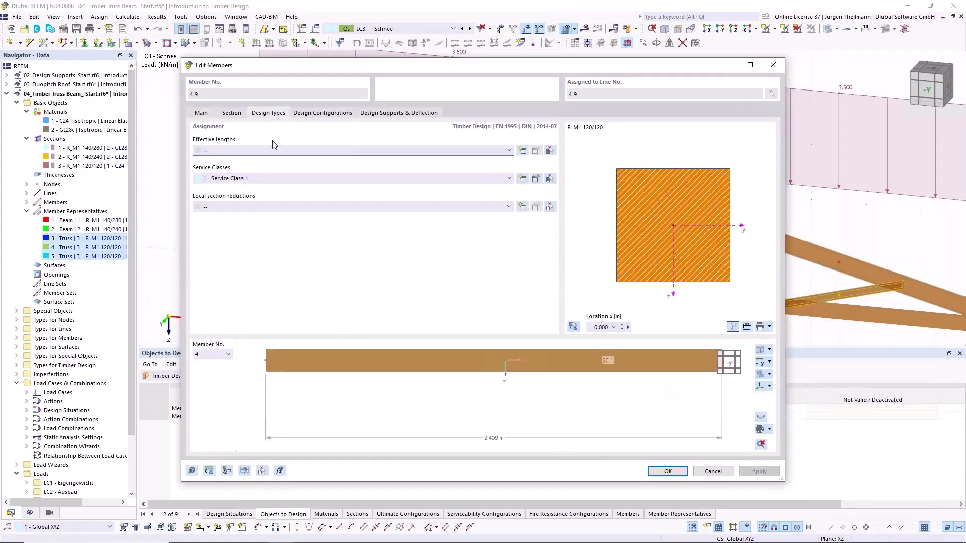
pyautogui.click(277, 148)
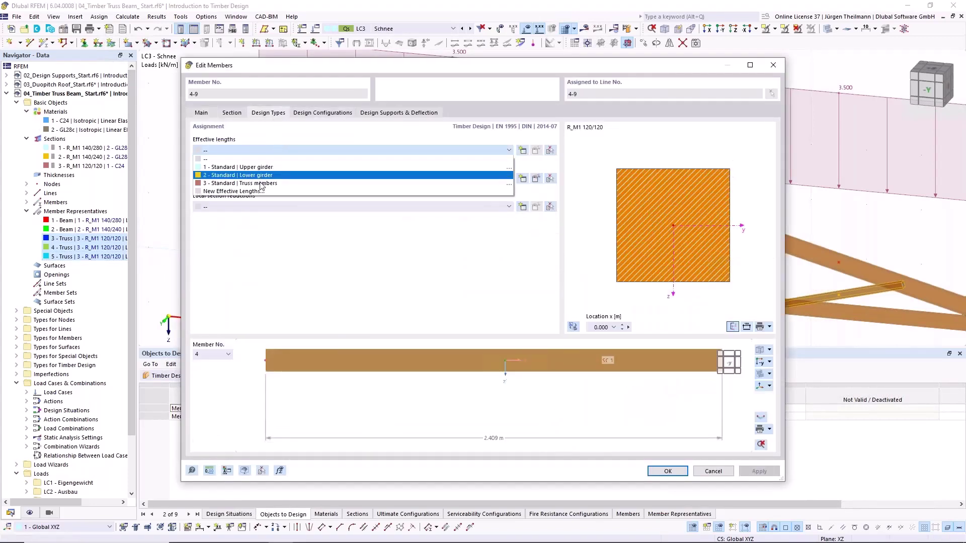
pyautogui.click(202, 183)
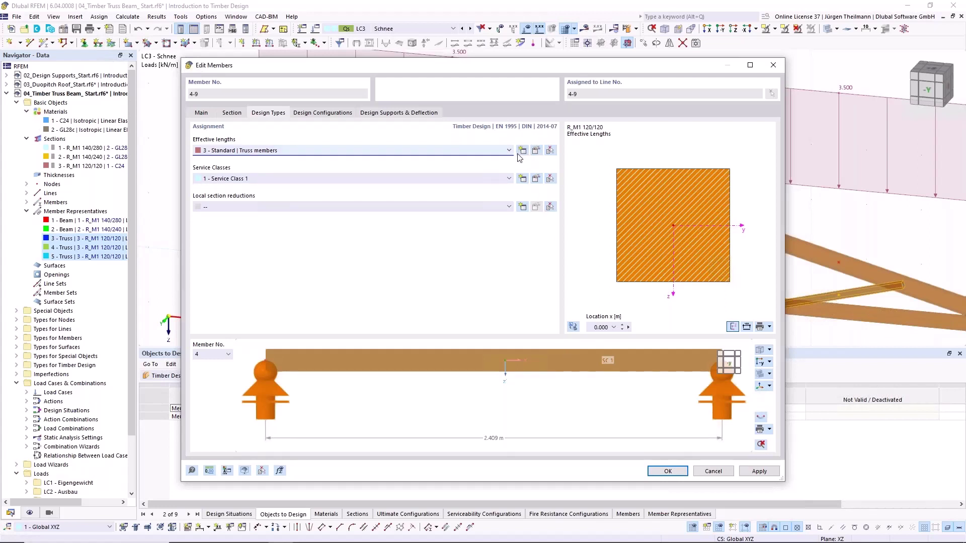
pyautogui.click(678, 472)
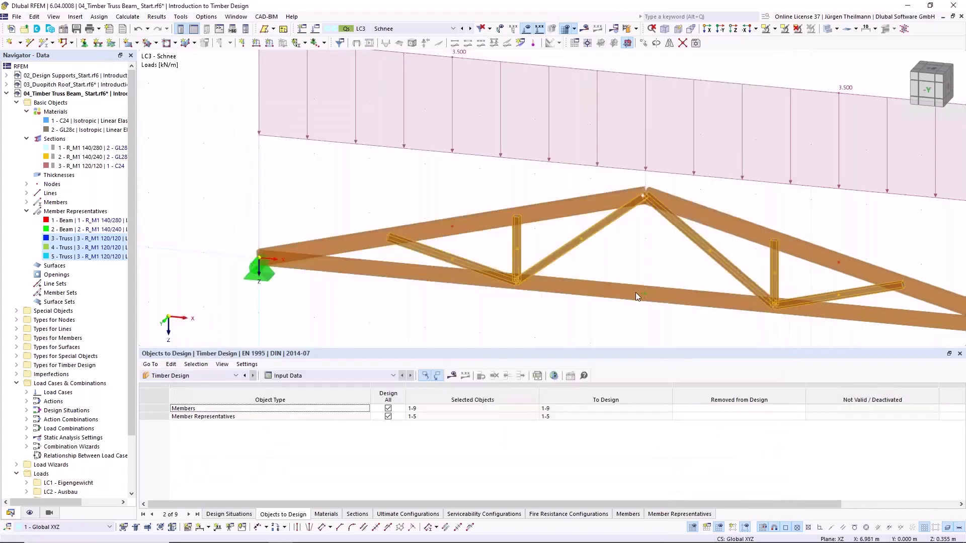
# Reopen the member properties to verify the effective length assignment
pyautogui.doubleClick(435, 257)
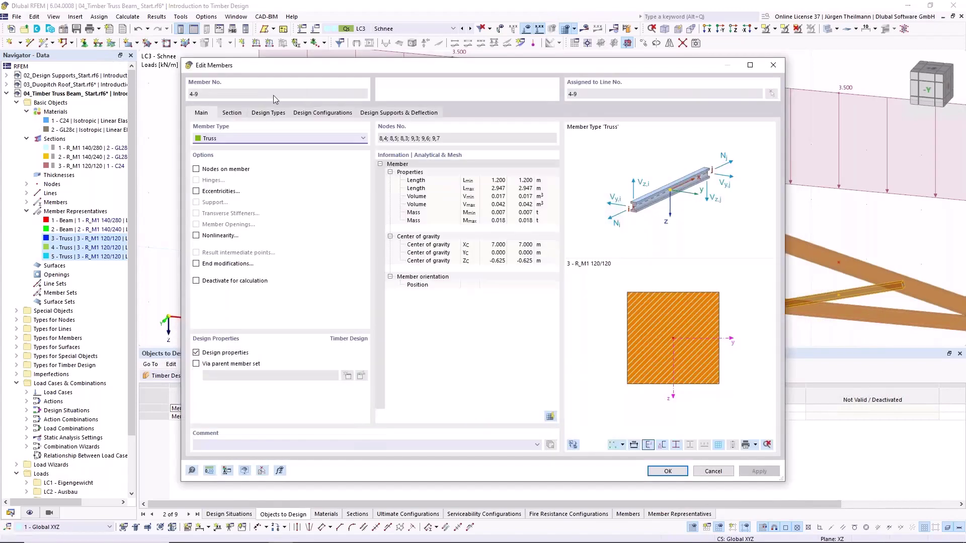
pyautogui.click(271, 113)
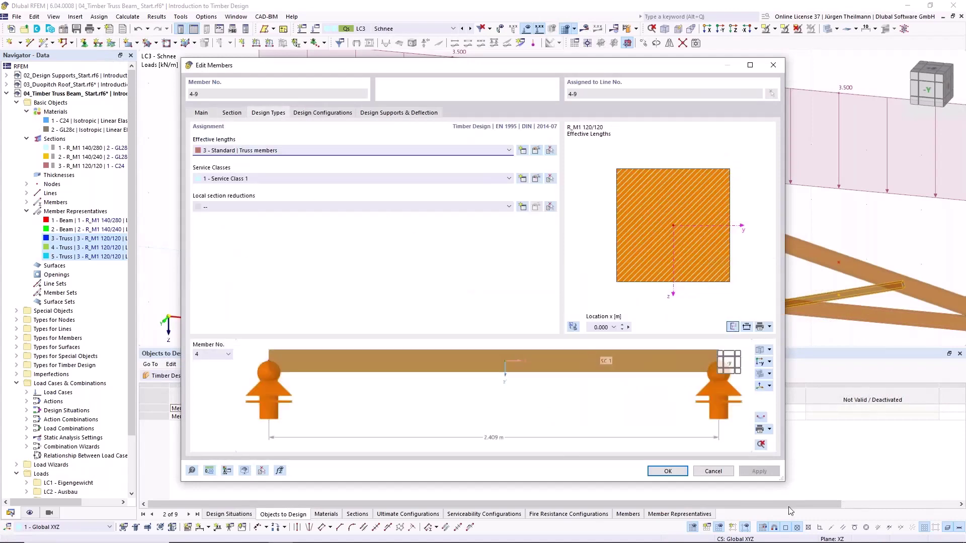
pyautogui.click(713, 473)
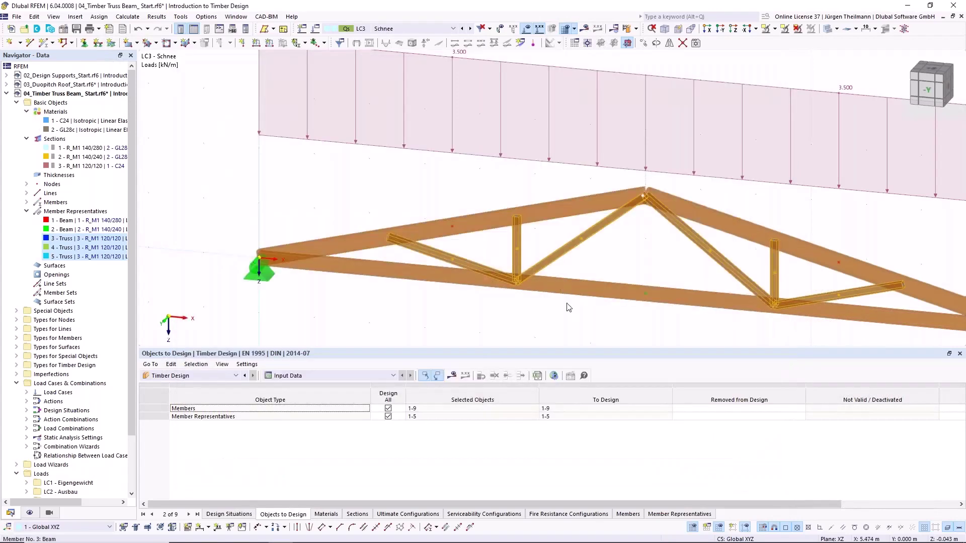
# Rerun the timber design calculation, giving a 0.897 maximum ratio on member 2, and save the model
pyautogui.click(627, 29)
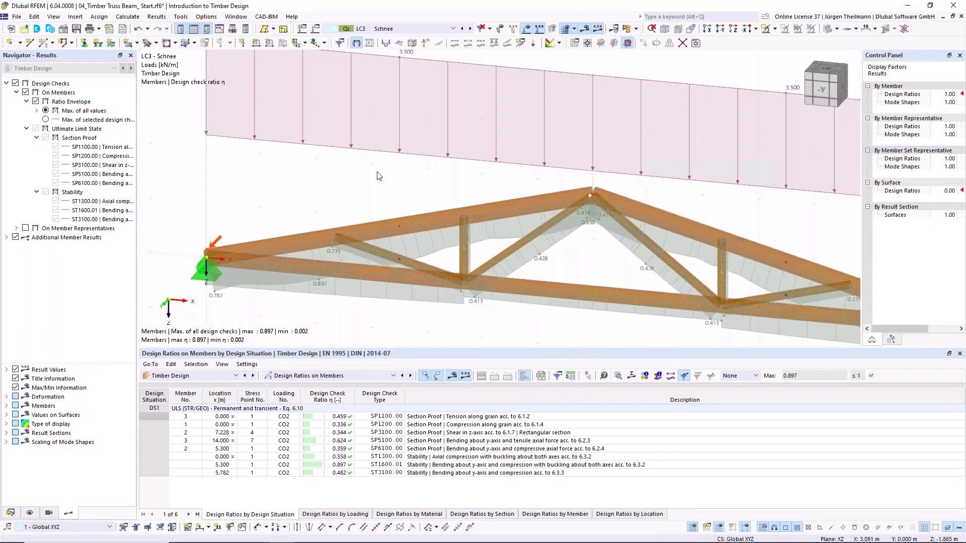
pyautogui.scroll(-4, 593, 218)
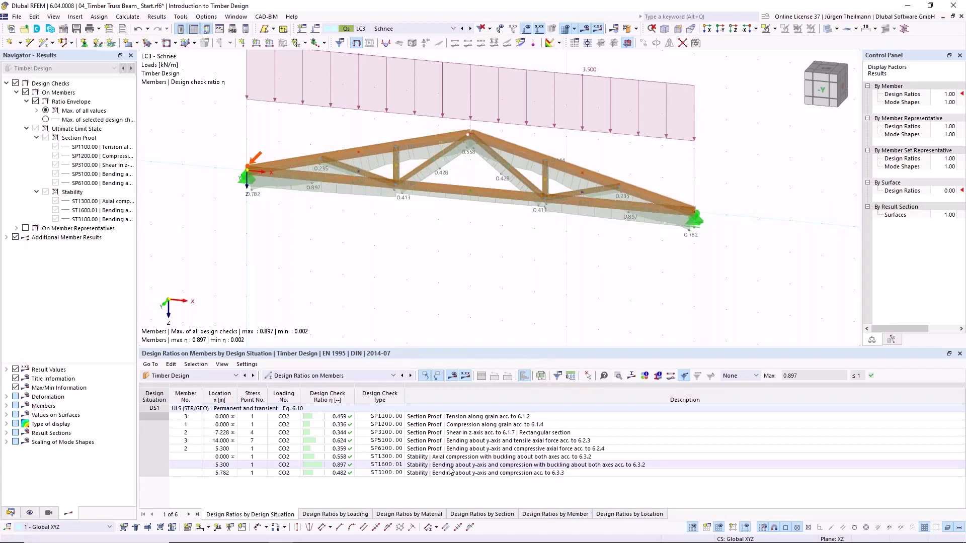
pyautogui.click(76, 29)
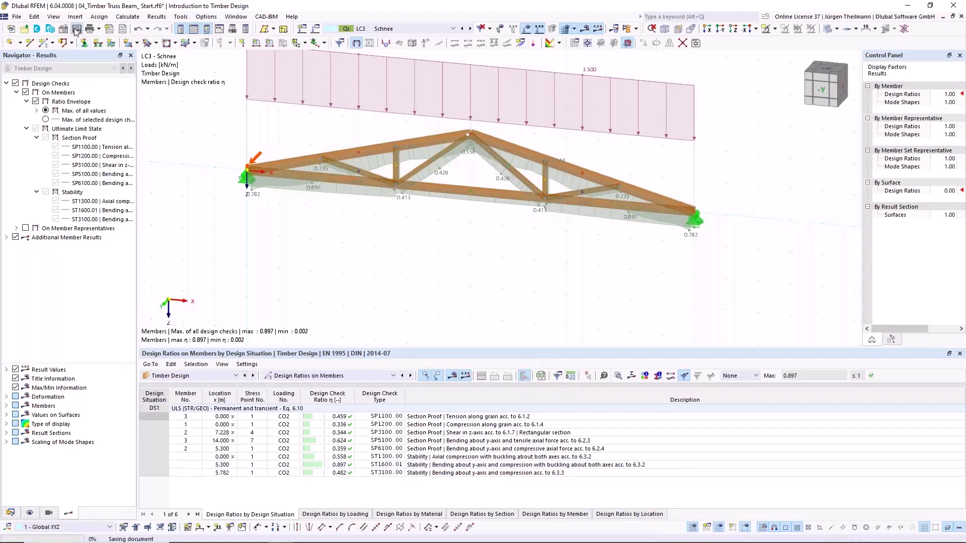